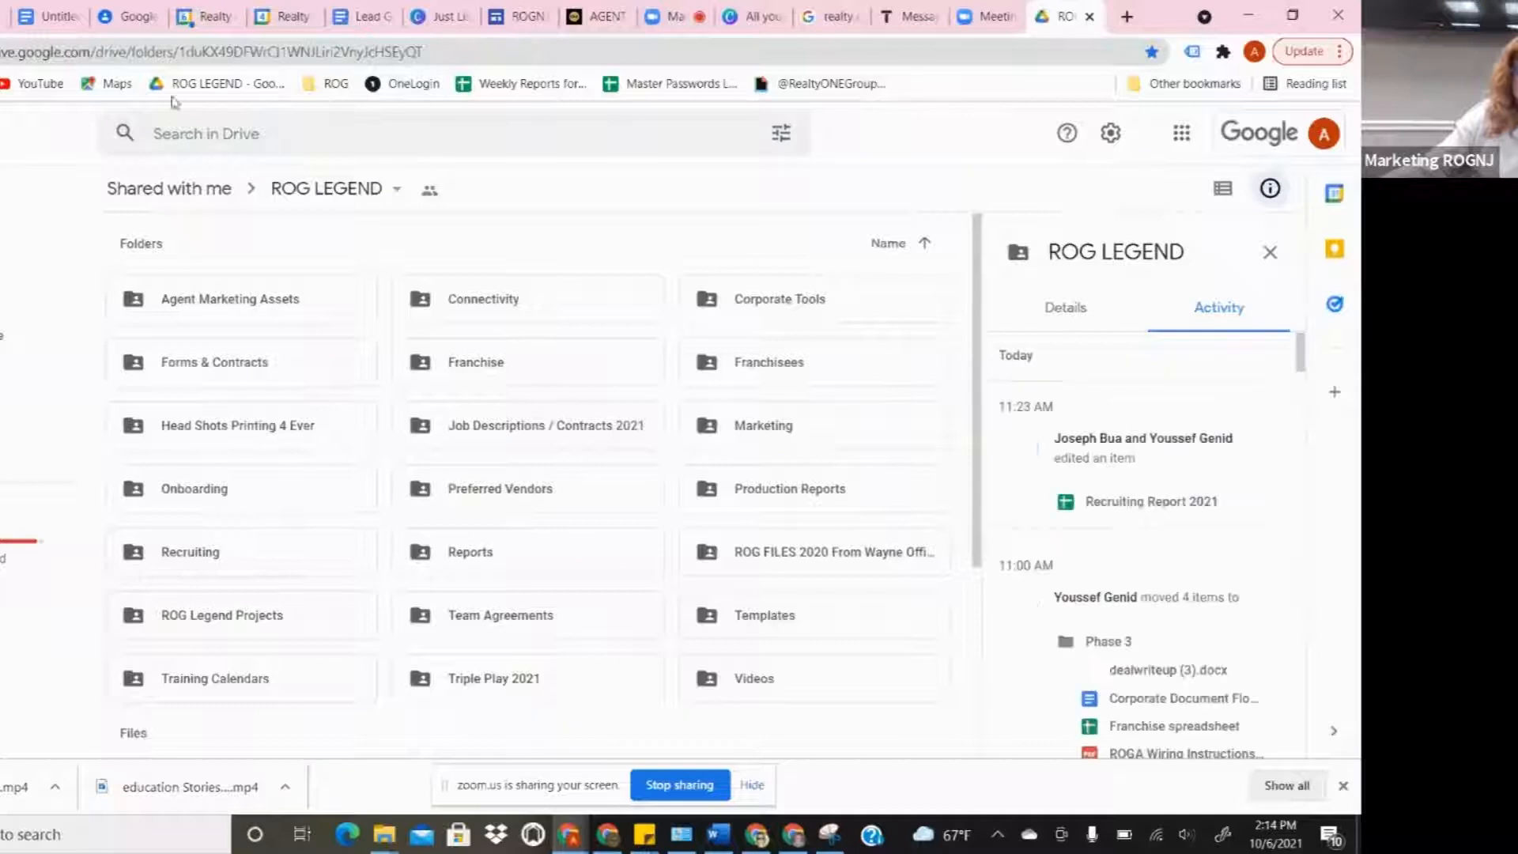
- Scroll through the shared ROG LEGEND folder's subfolders and files
{"action": "scroll", "coordinate": [307, 506], "scroll_direction": "down", "scroll_amount": 3}
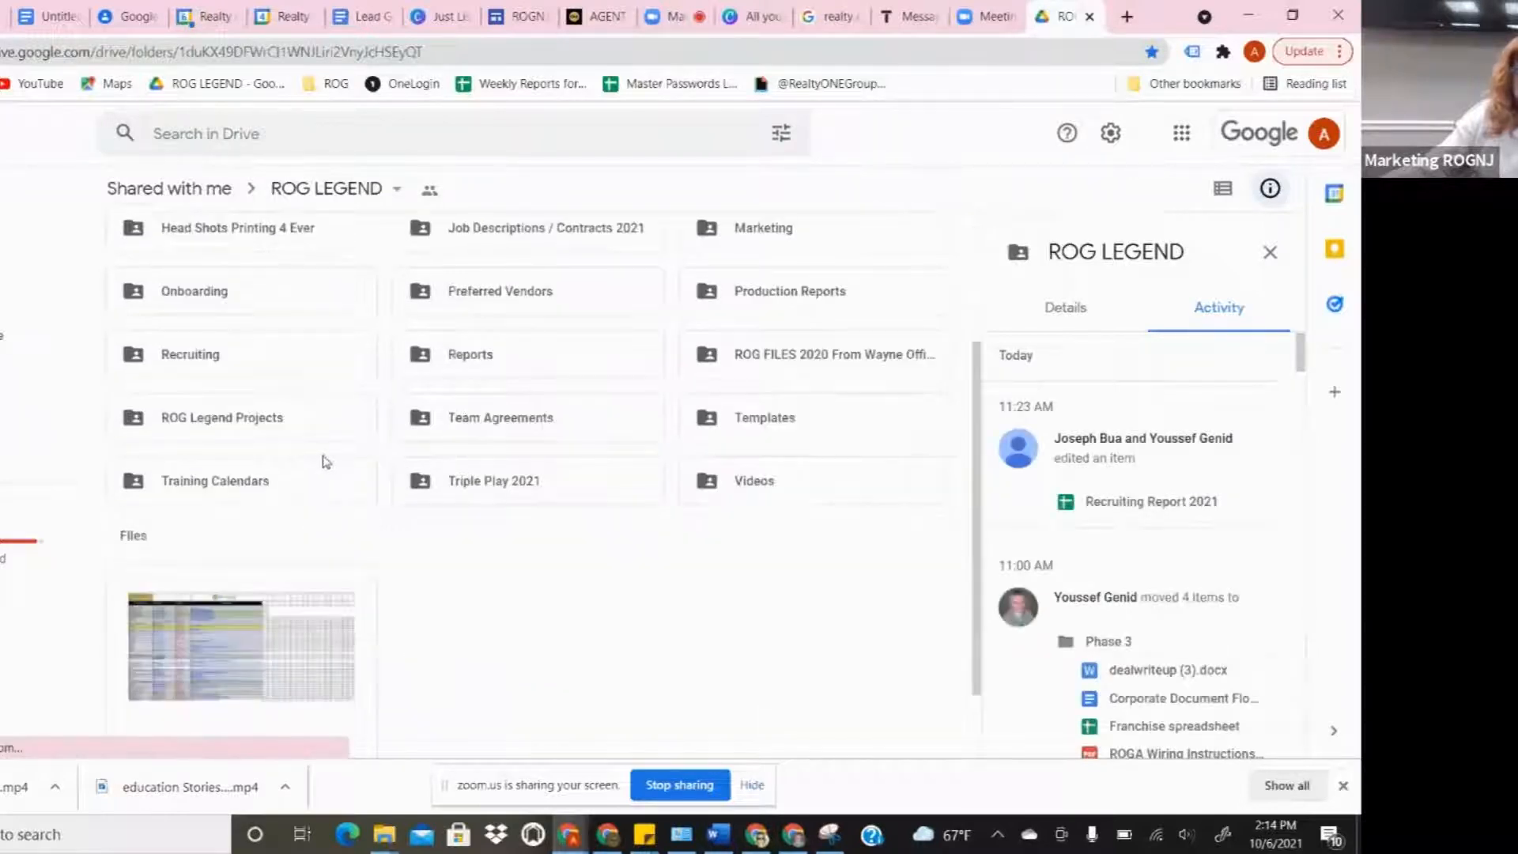
{"action": "scroll", "coordinate": [326, 461], "scroll_direction": "up", "scroll_amount": 3}
- Open the Agent Marketing Assets folder and browse its contents
{"action": "left_click", "coordinate": [236, 307]}
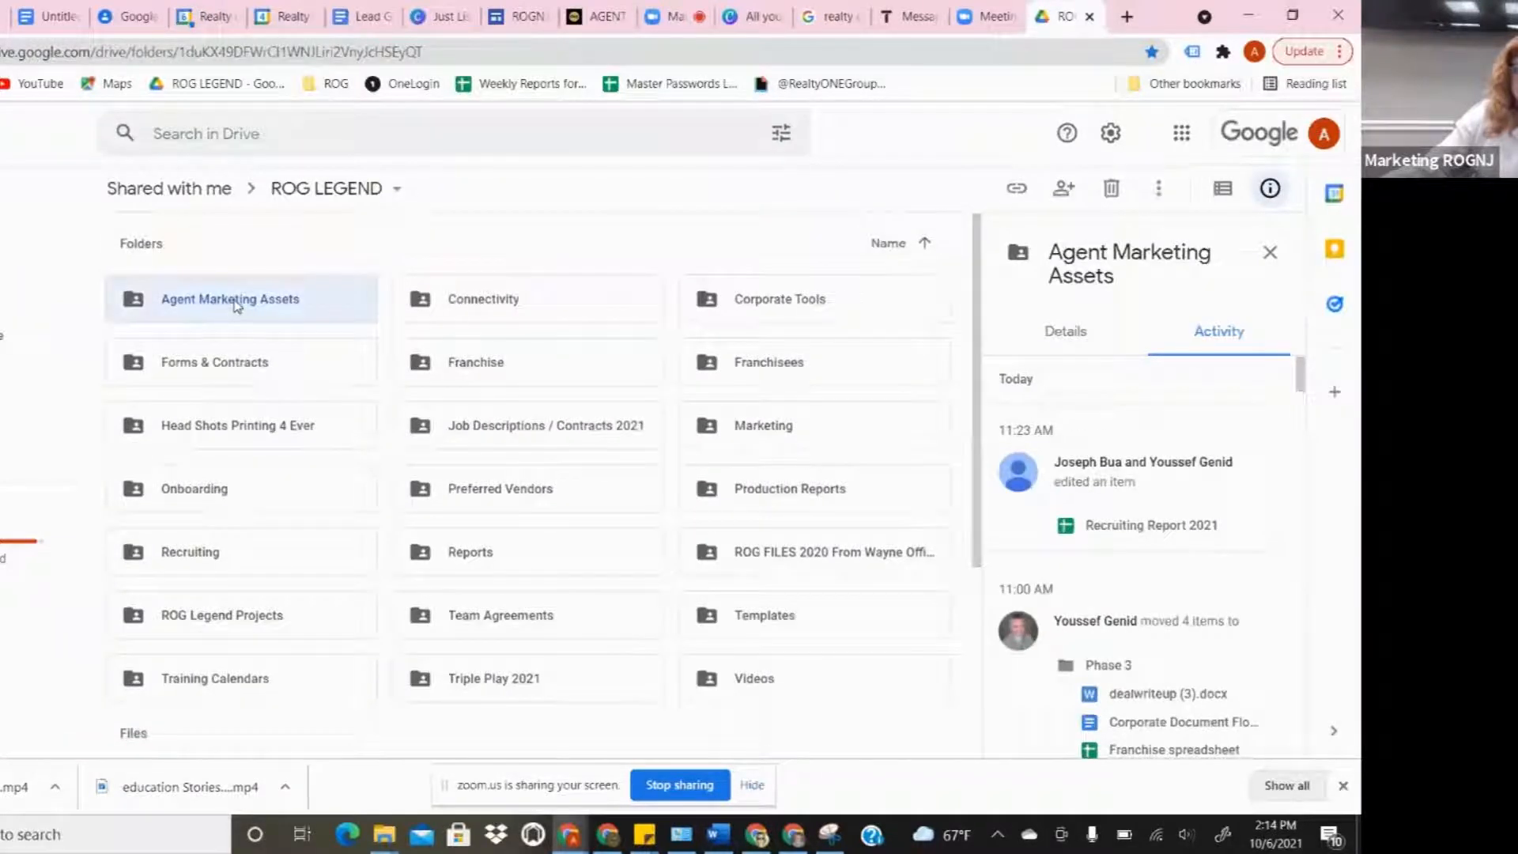
{"action": "double_click", "coordinate": [236, 307]}
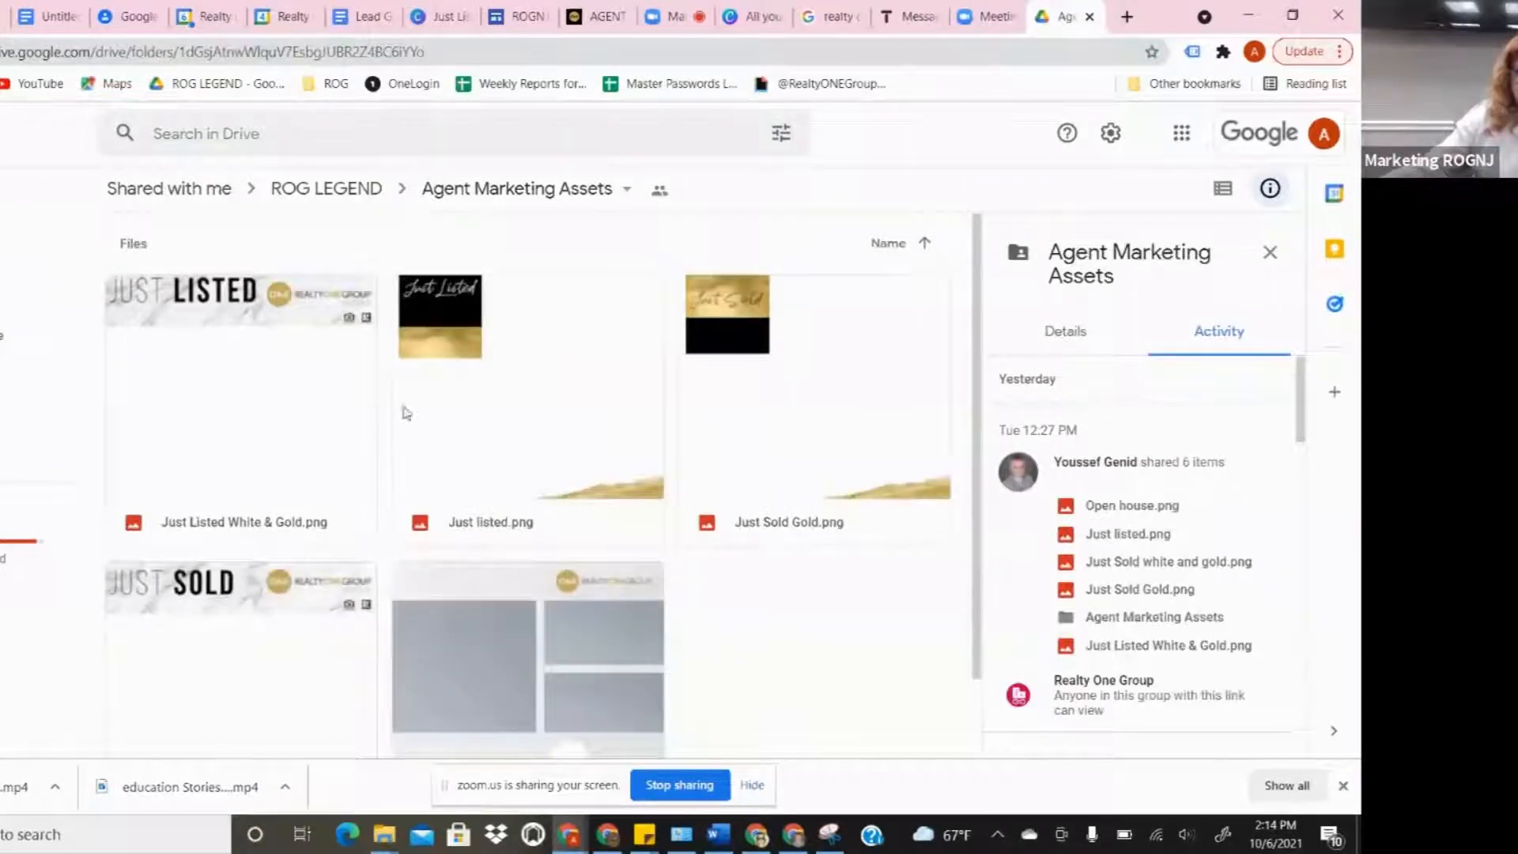
{"action": "scroll", "coordinate": [706, 363], "scroll_direction": "down", "scroll_amount": 2}
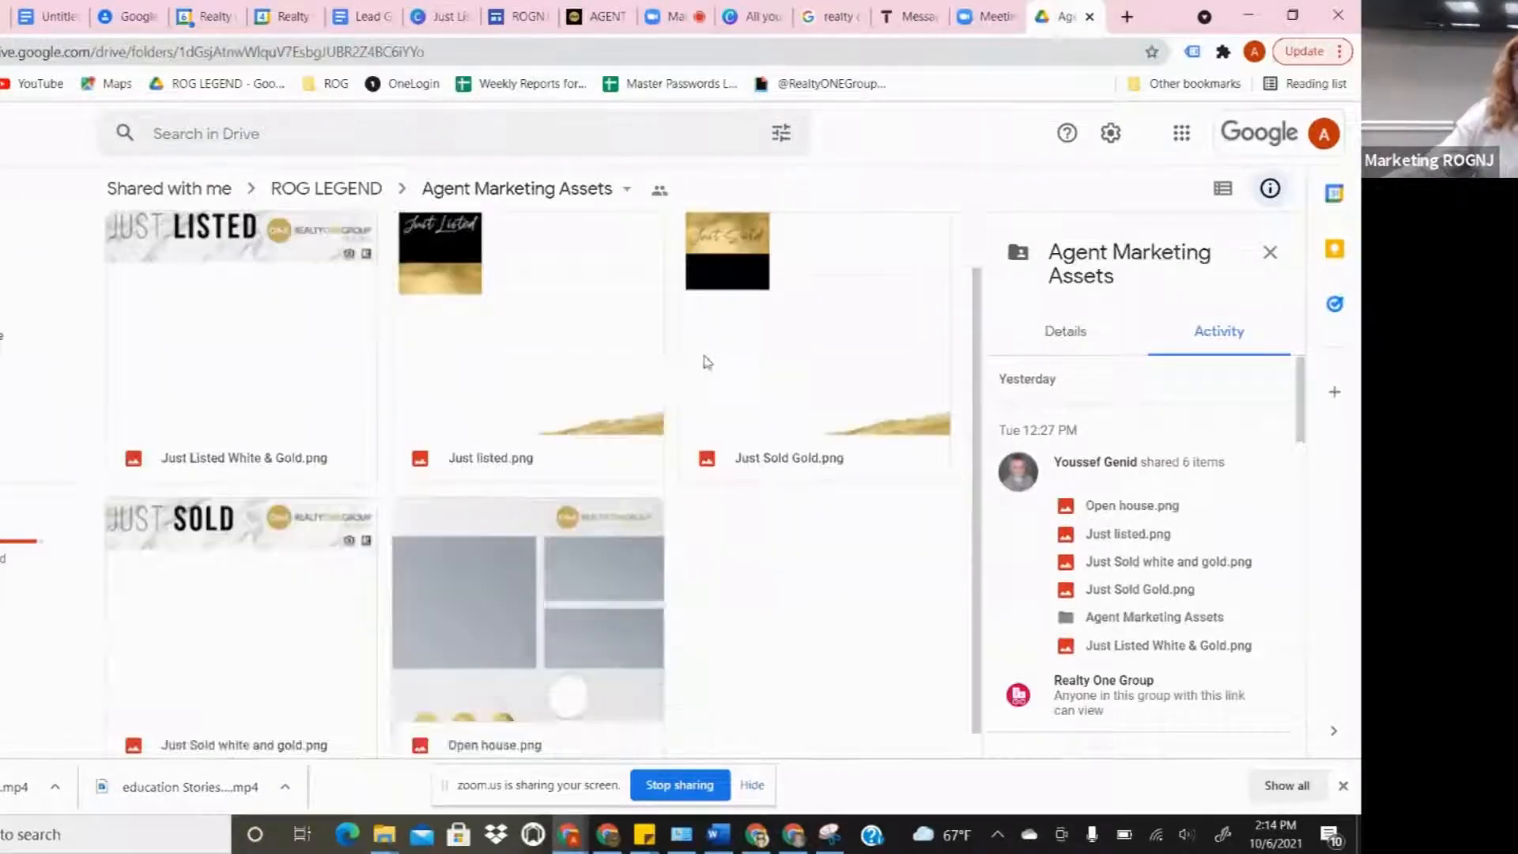
{"action": "scroll", "coordinate": [707, 370], "scroll_direction": "up", "scroll_amount": 2}
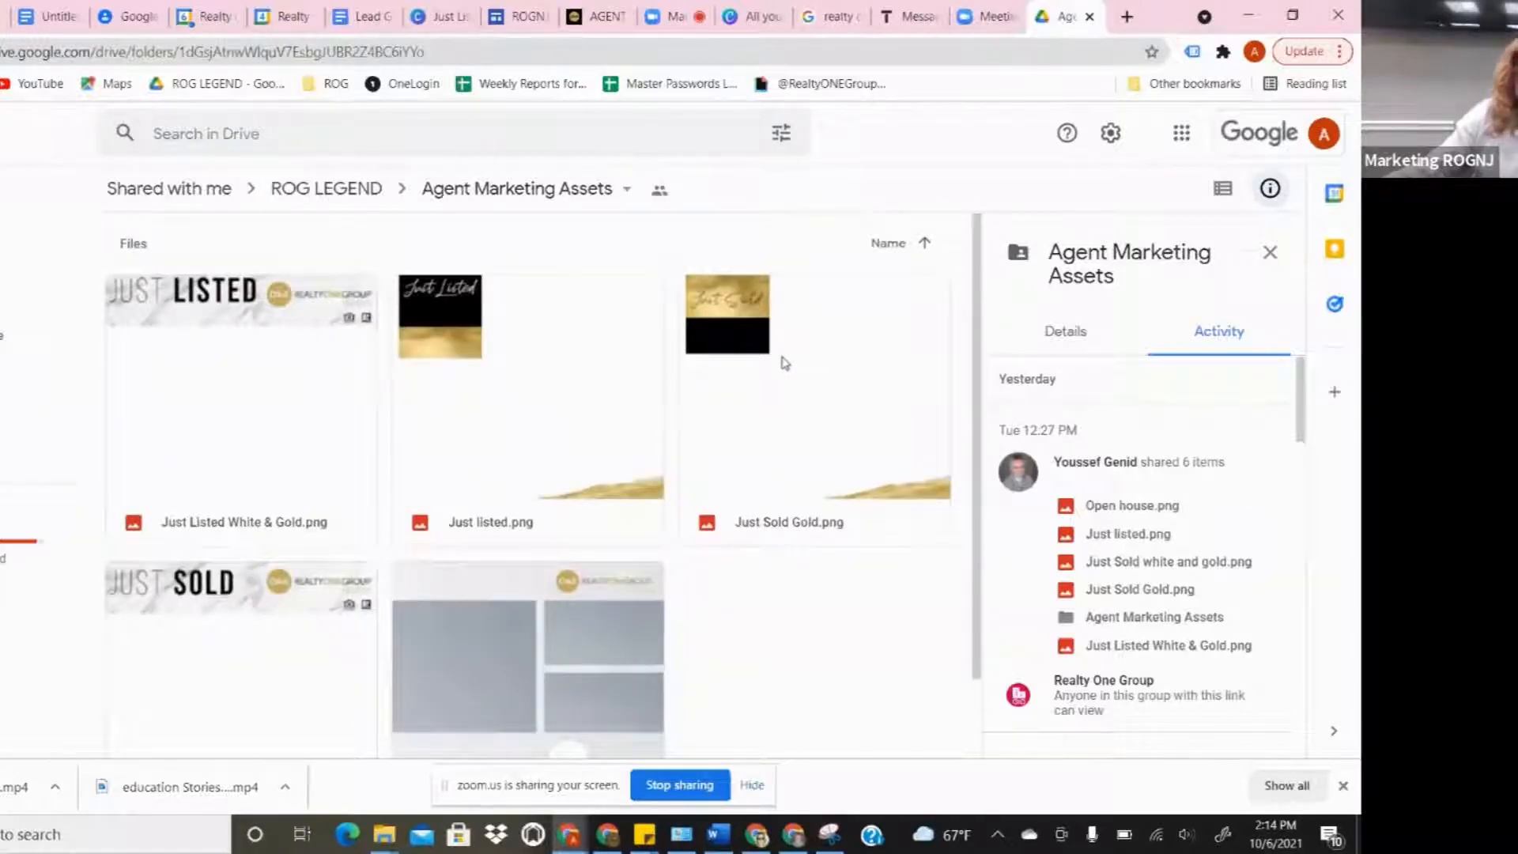
{"action": "scroll", "coordinate": [784, 363], "scroll_direction": "down", "scroll_amount": 2}
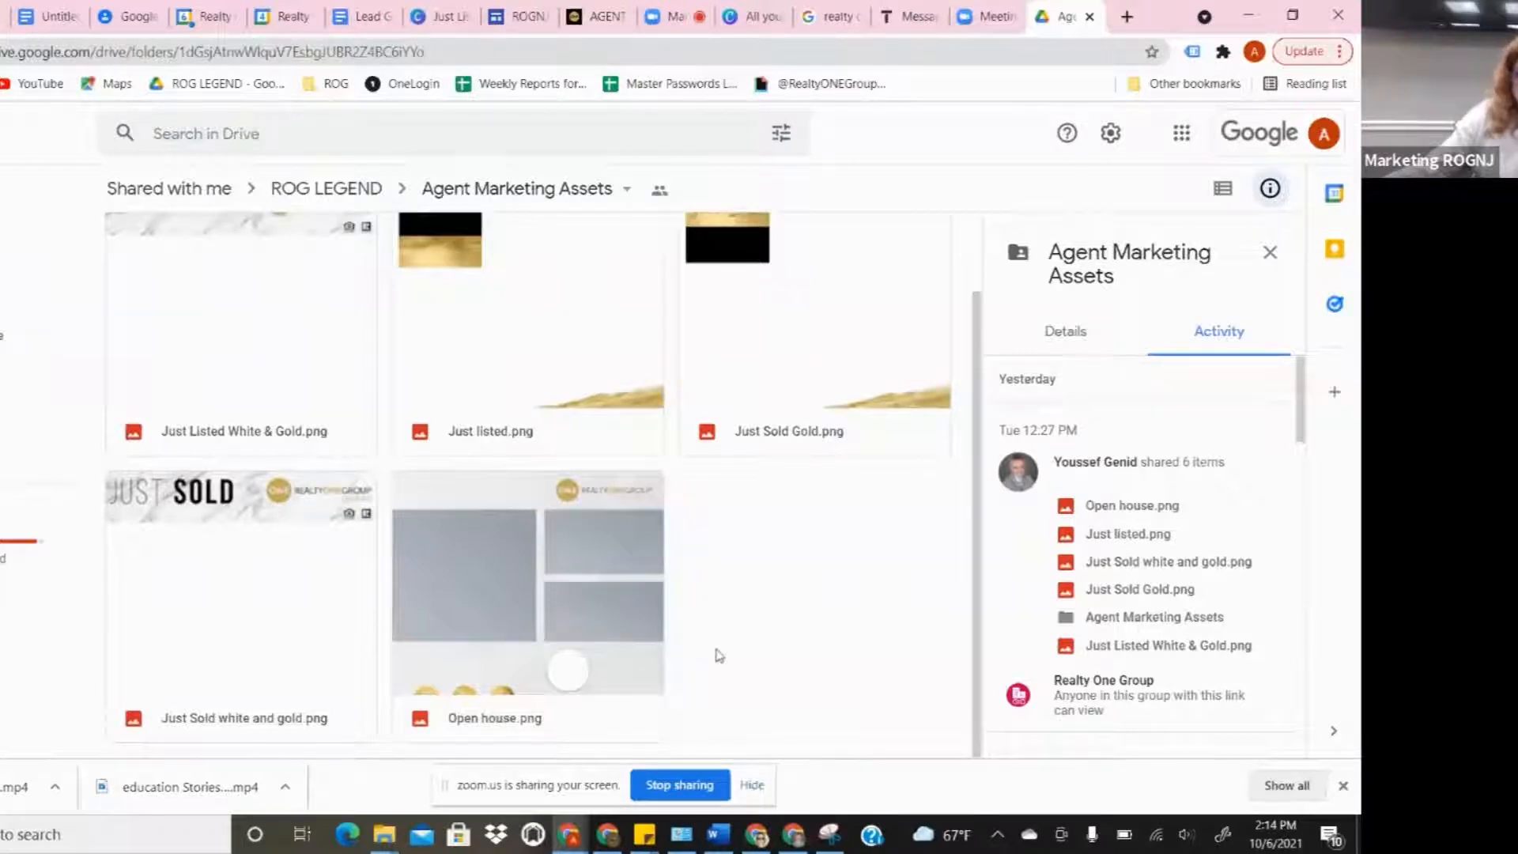
{"action": "scroll", "coordinate": [719, 656], "scroll_direction": "up", "scroll_amount": 2}
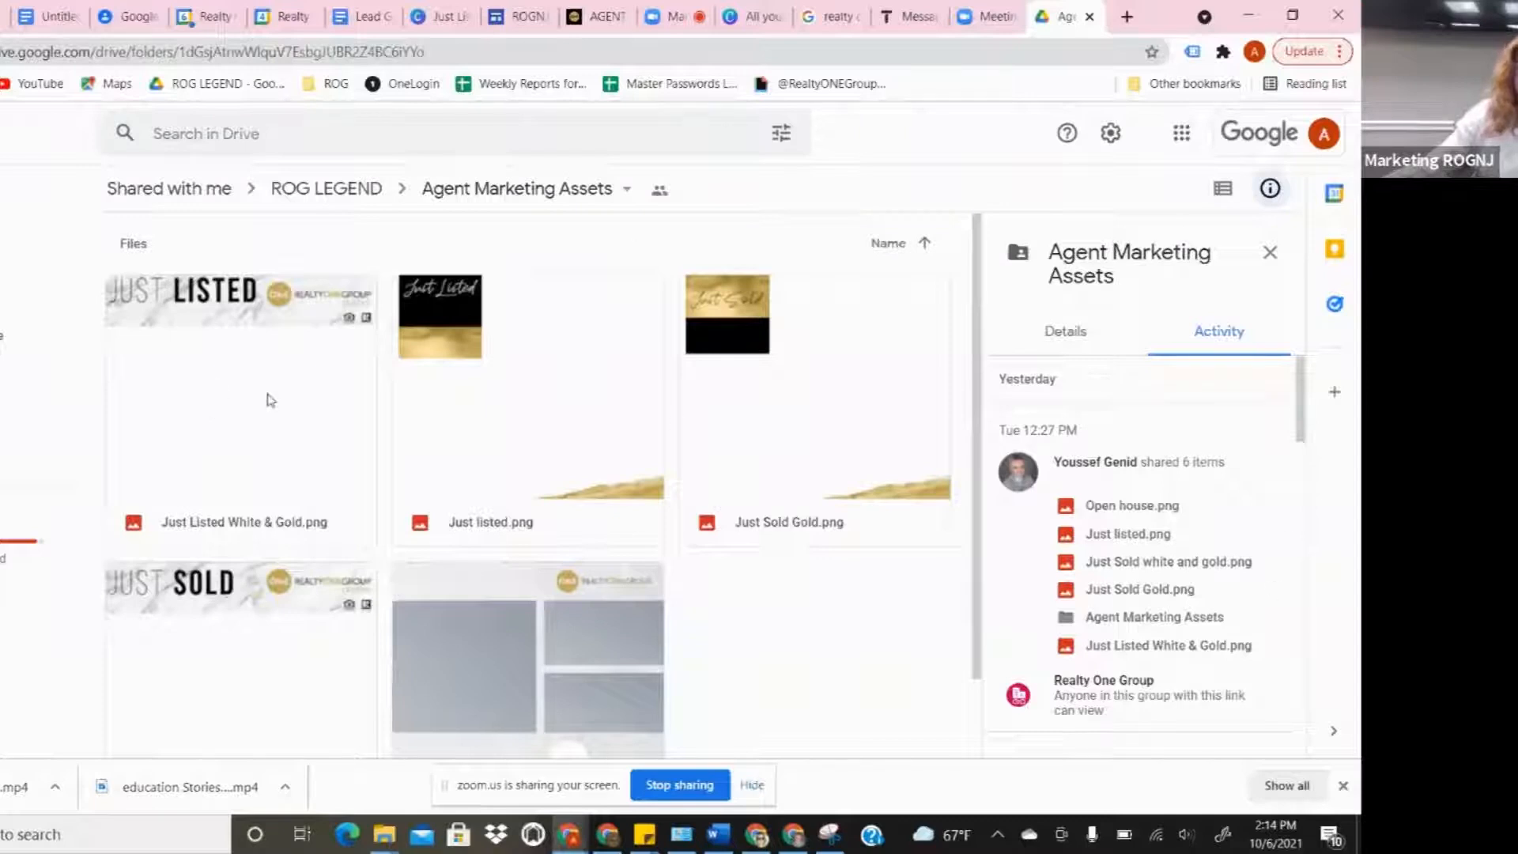
{"action": "scroll", "coordinate": [309, 419], "scroll_direction": "down", "scroll_amount": 2}
{"action": "scroll", "coordinate": [311, 431], "scroll_direction": "up", "scroll_amount": 2}
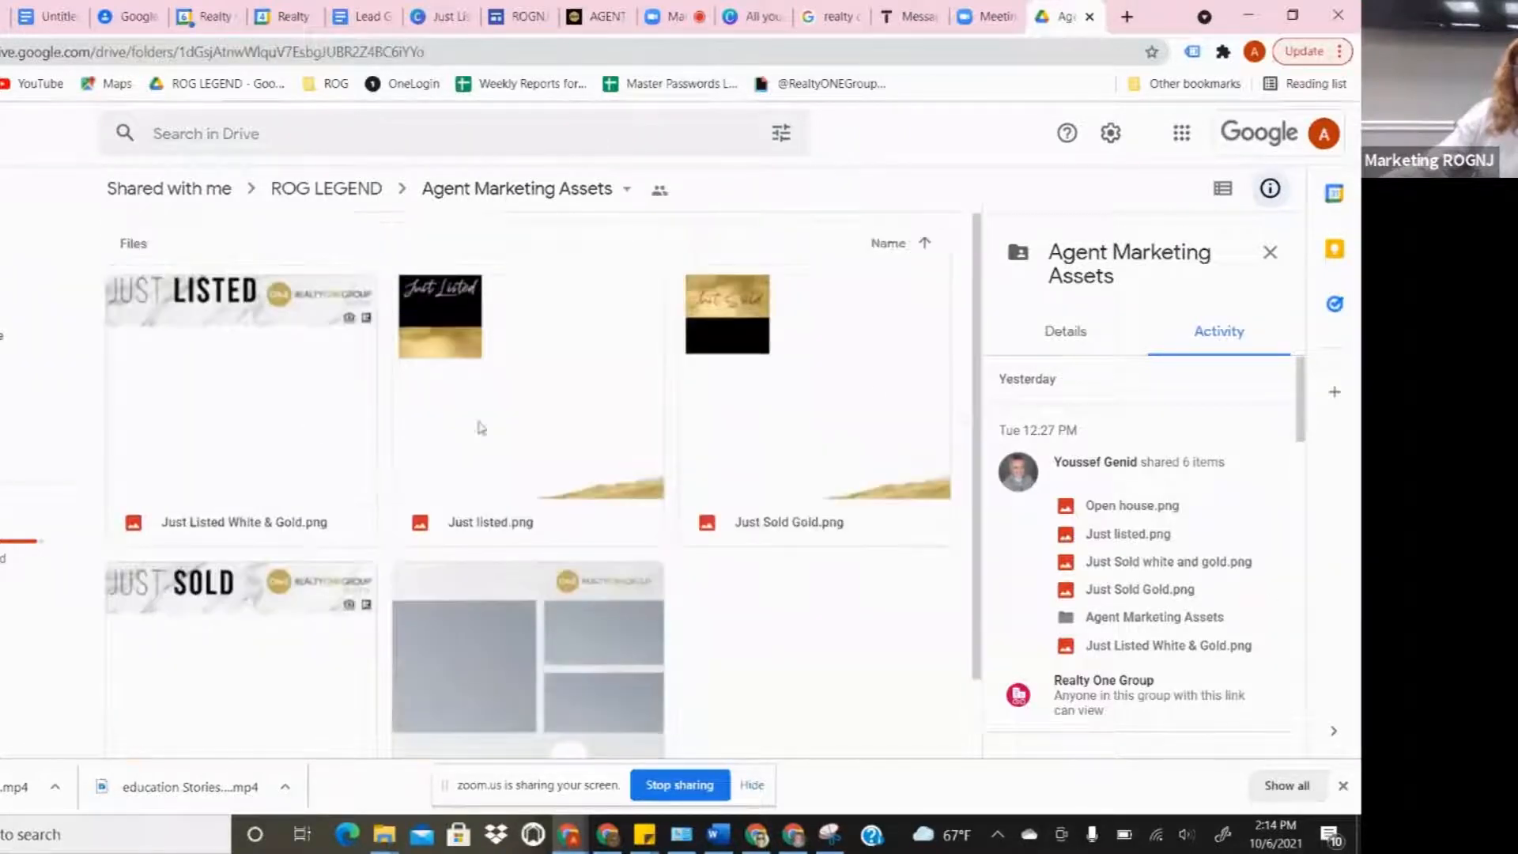
- Download the Just Listed White & Gold.png image from the folder
{"action": "left_click", "coordinate": [272, 372]}
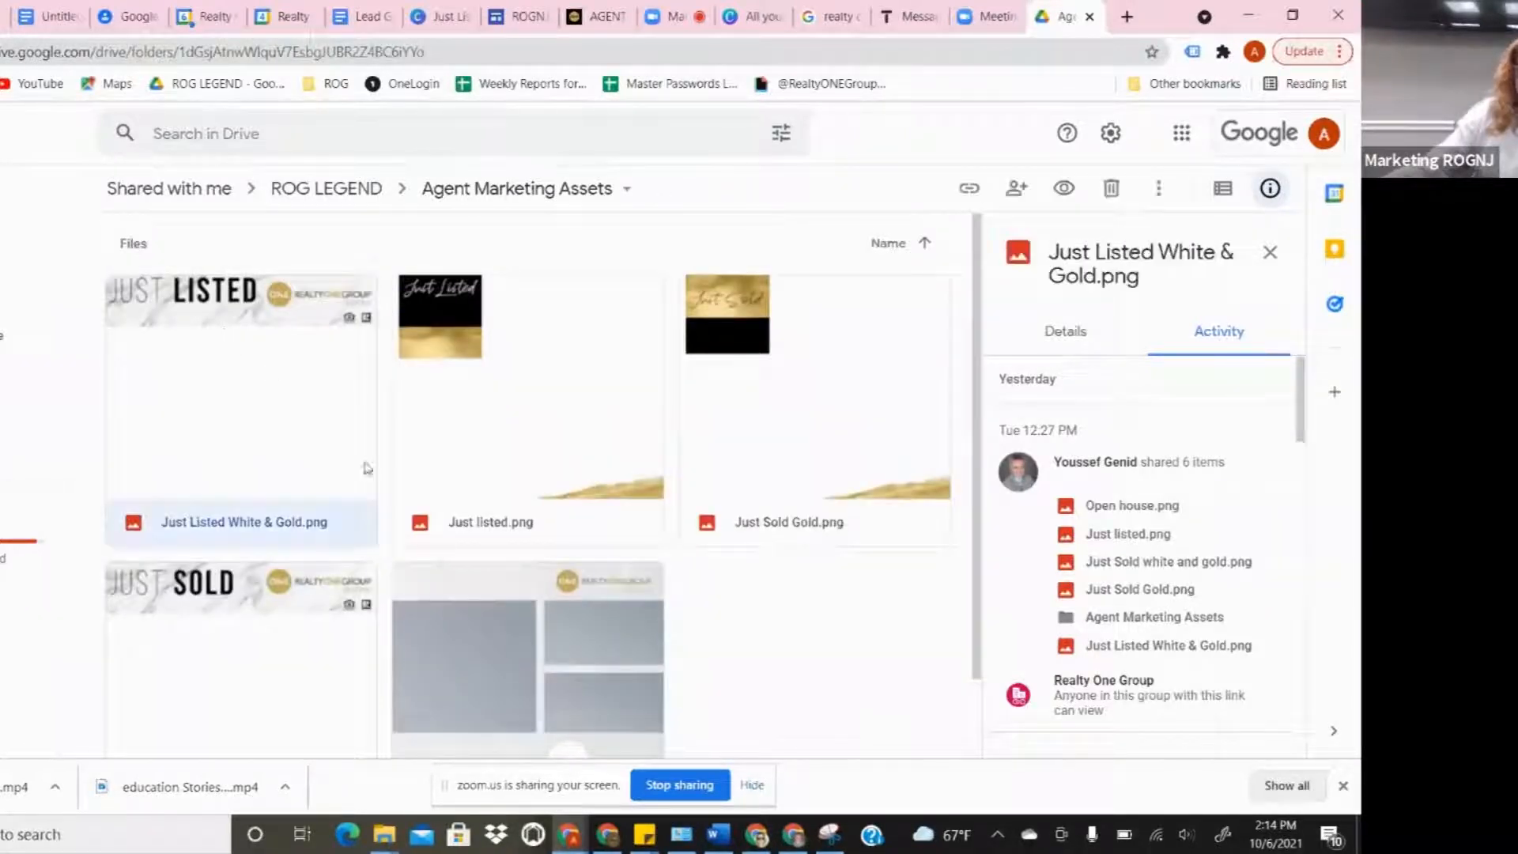
{"action": "right_click", "coordinate": [261, 407]}
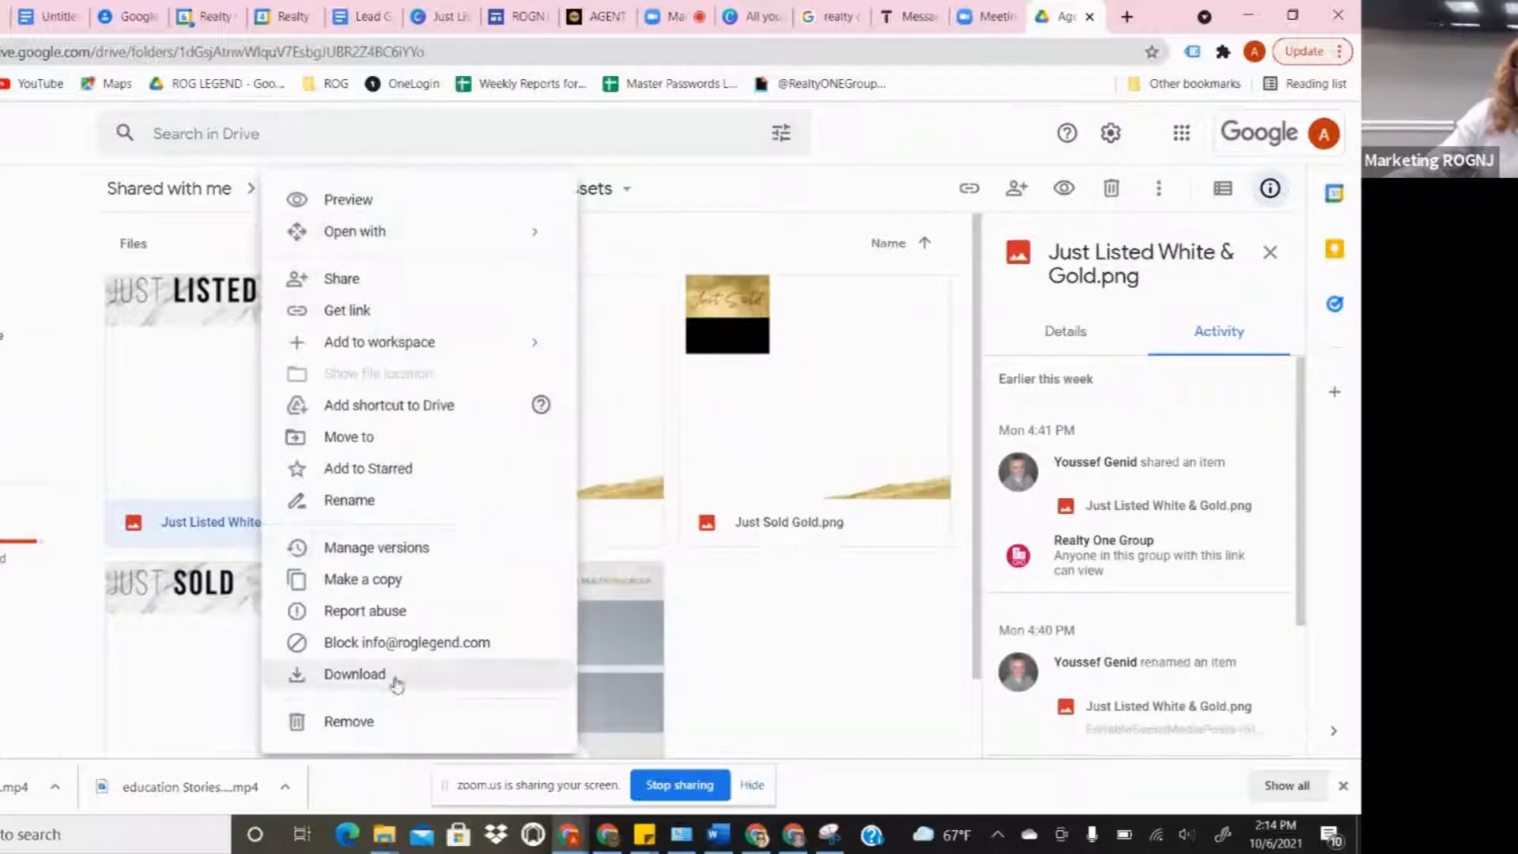
{"action": "left_click", "coordinate": [364, 677]}
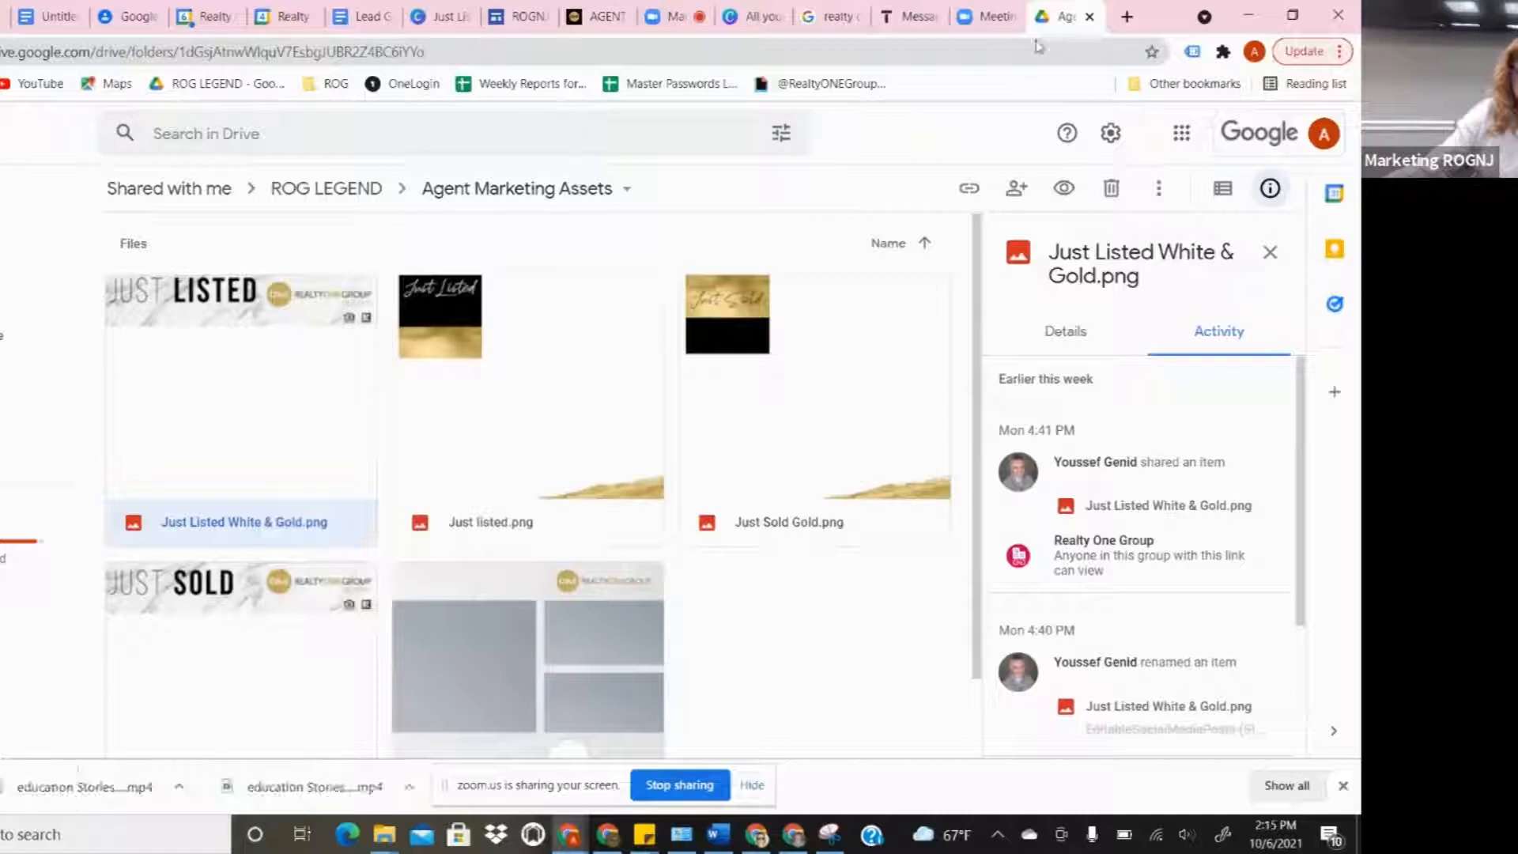
{"action": "left_click", "coordinate": [983, 17]}
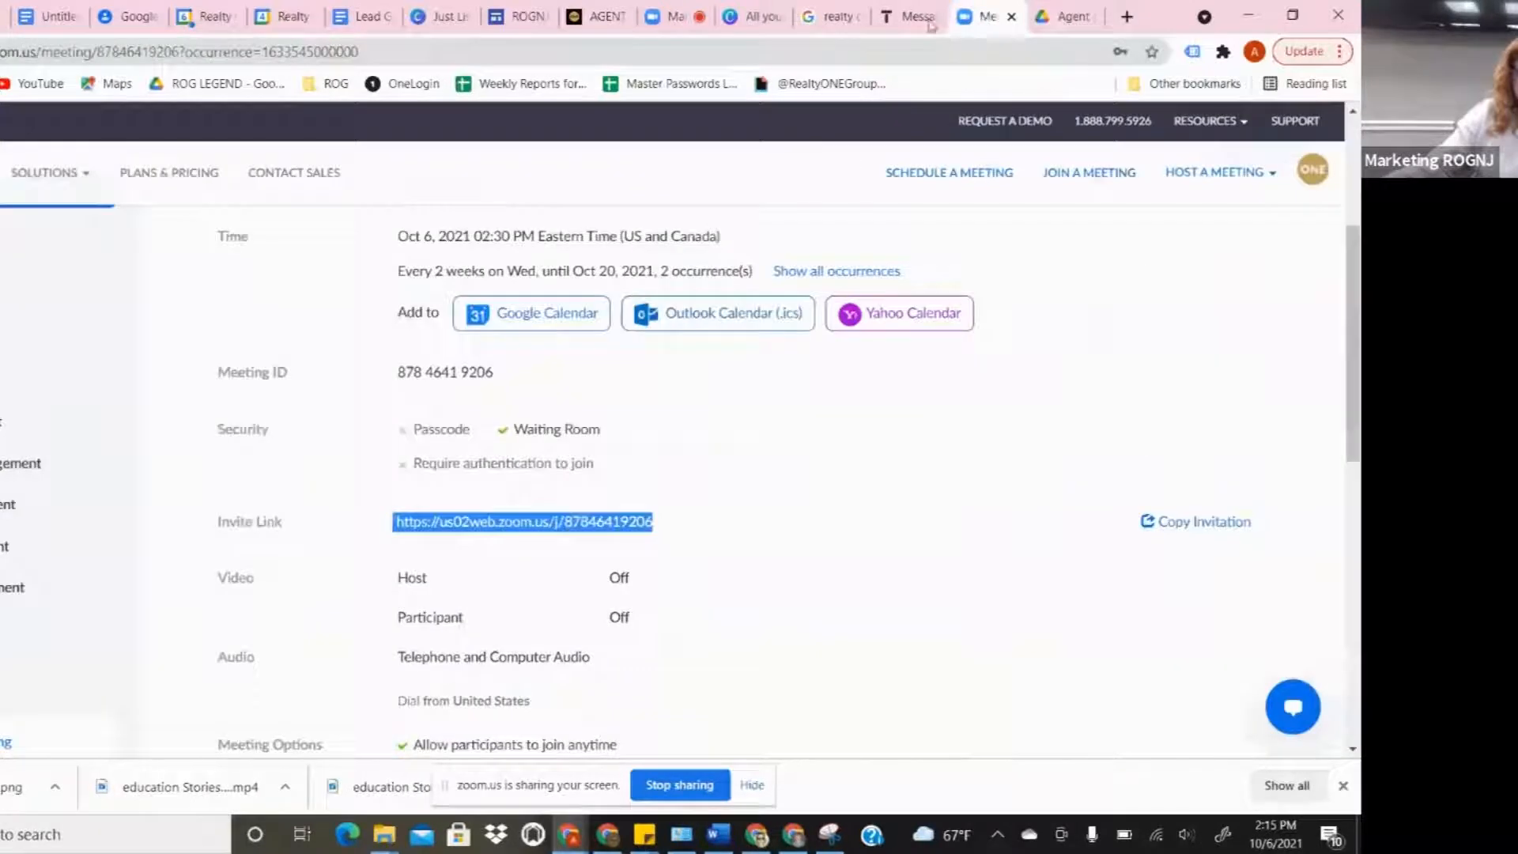
- Create a new blank Instagram Post design from the Canva home page
{"action": "left_click", "coordinate": [725, 17]}
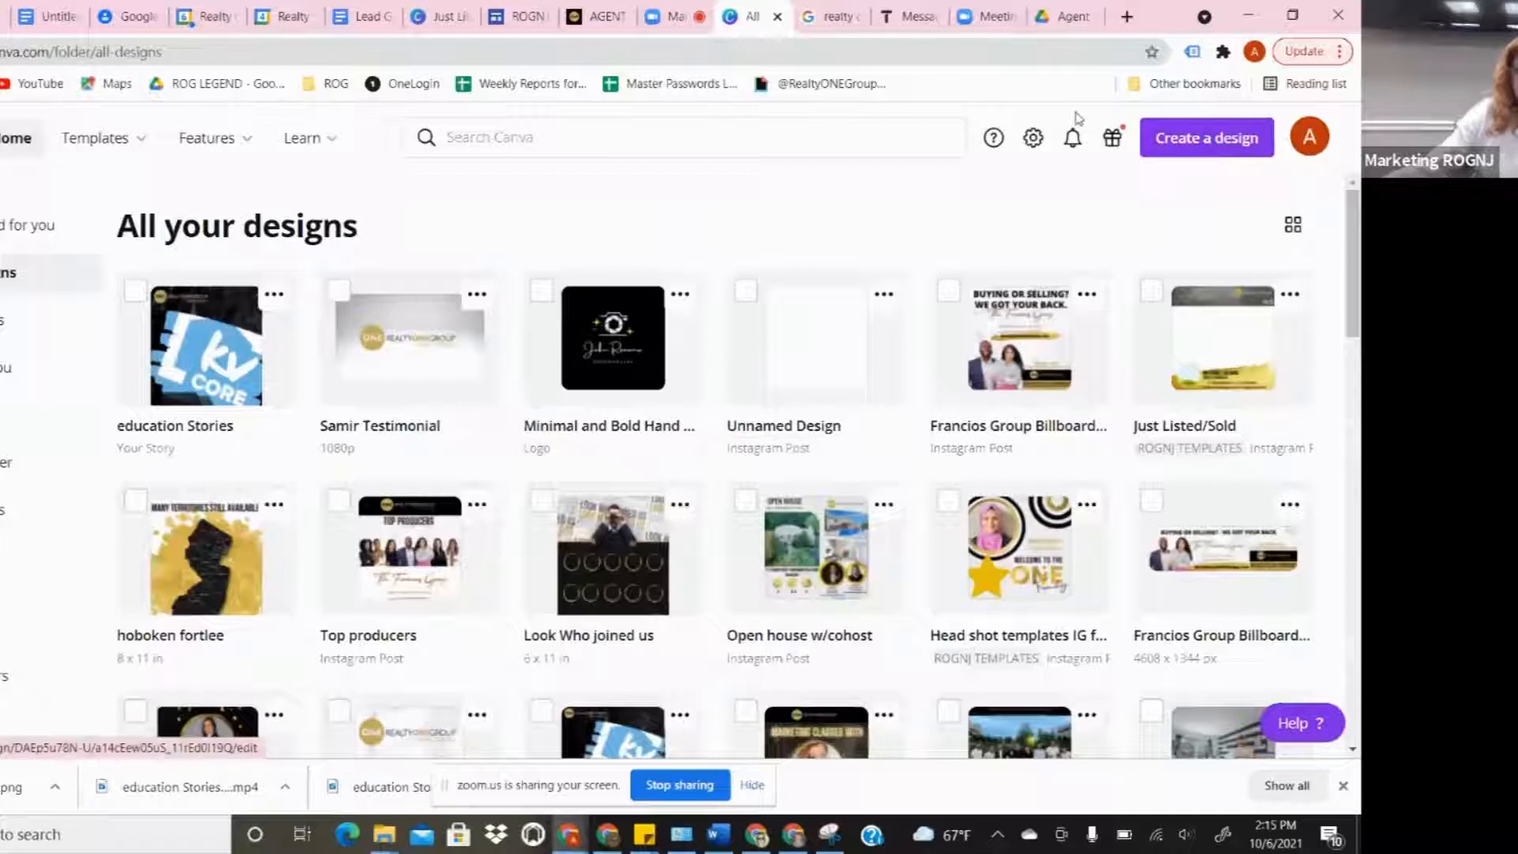
{"action": "left_click", "coordinate": [1192, 141]}
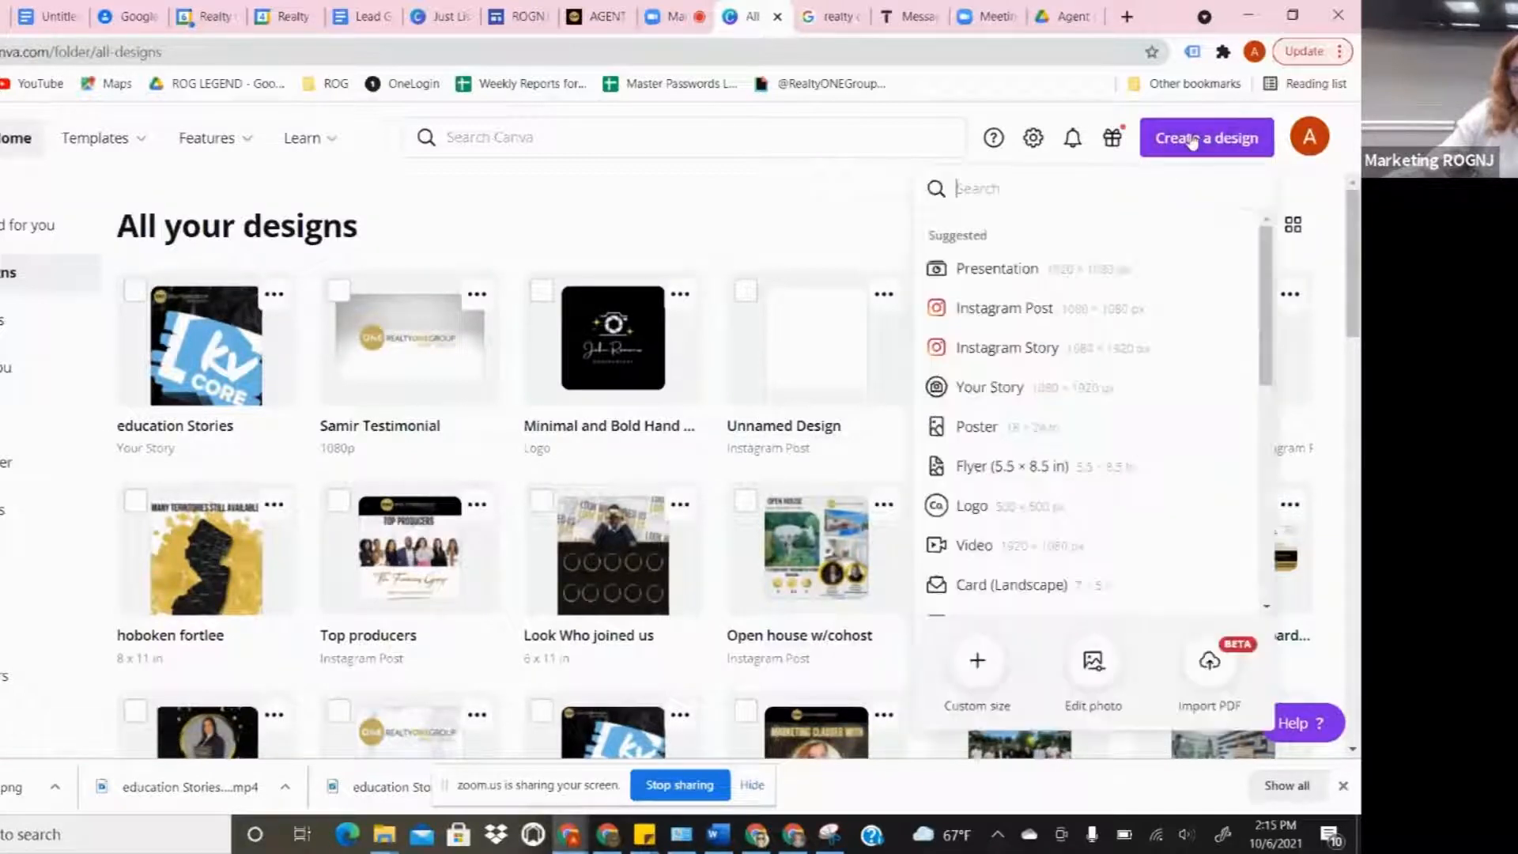
{"action": "left_click", "coordinate": [979, 316]}
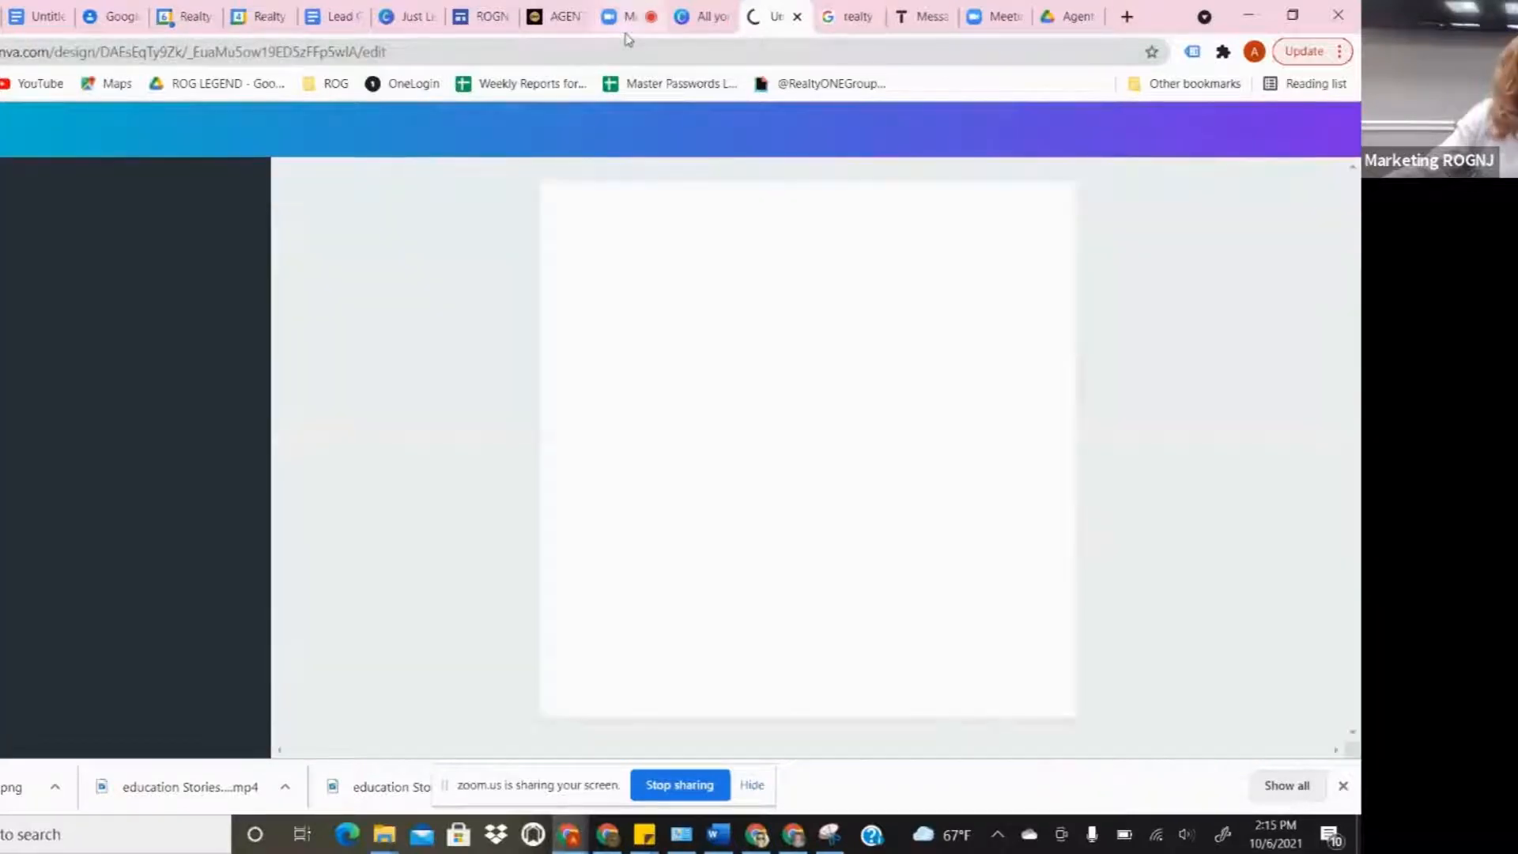
{"action": "left_click", "coordinate": [625, 16]}
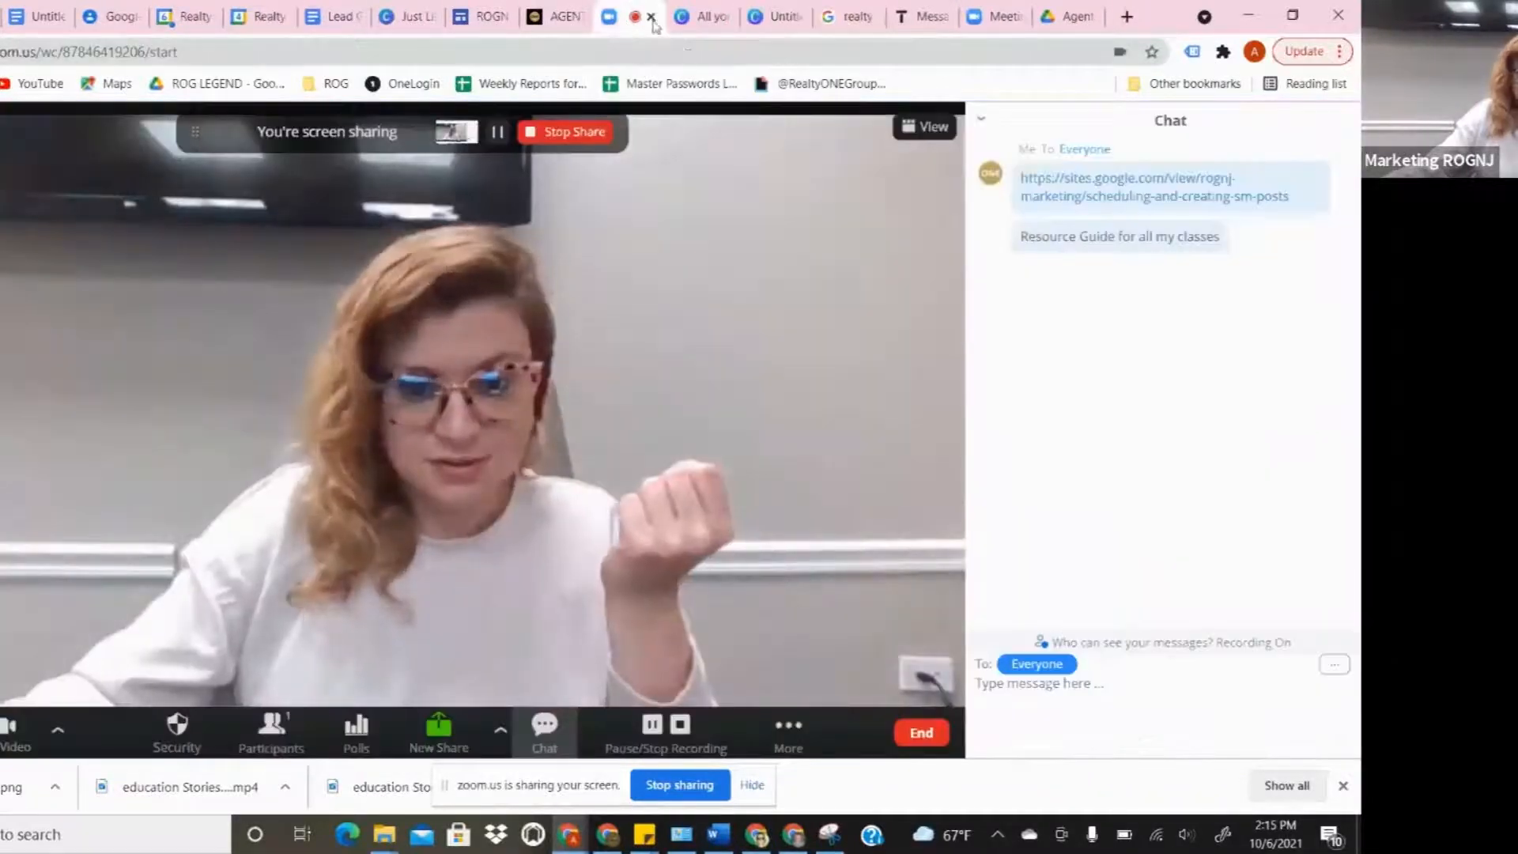
{"action": "left_click", "coordinate": [771, 16]}
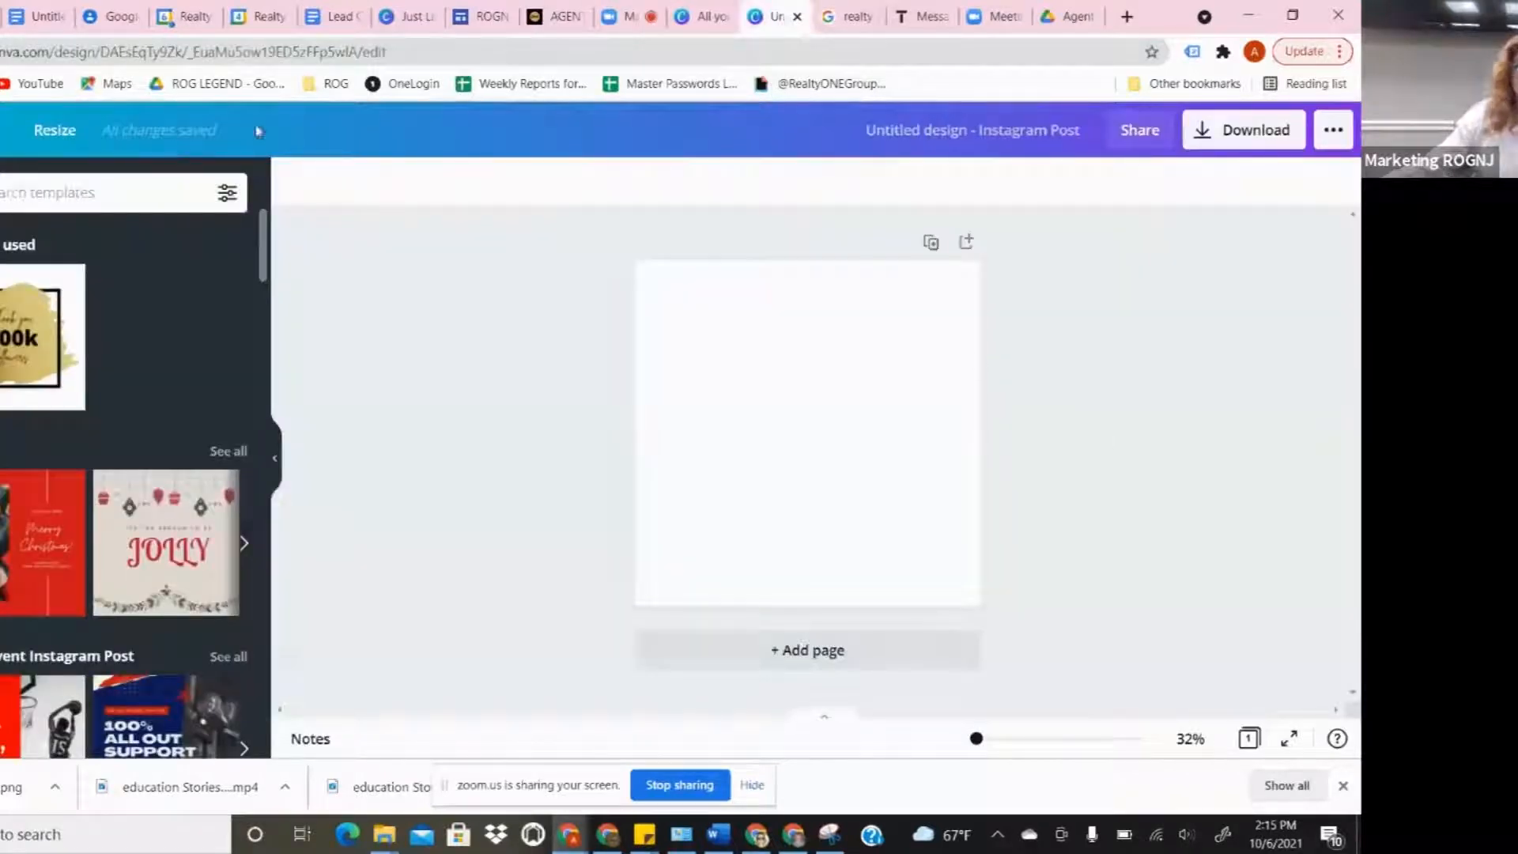
- Title the design 'Just Listed', upload the banner PNG and place it across the page top
{"action": "left_click", "coordinate": [3, 129]}
{"action": "left_click", "coordinate": [80, 184]}
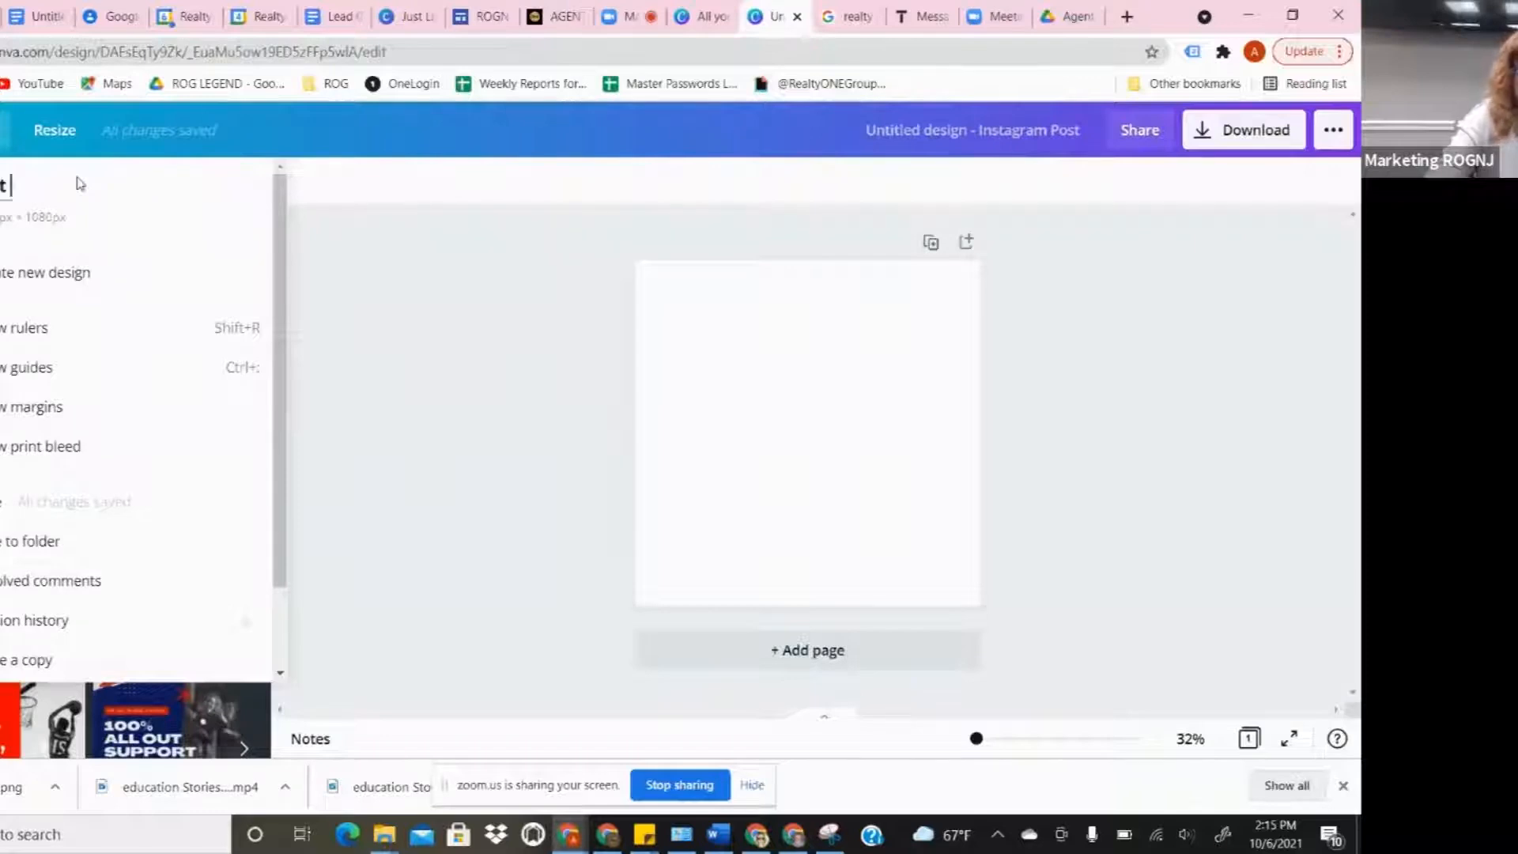
{"action": "type", "text": "Just Listed"}
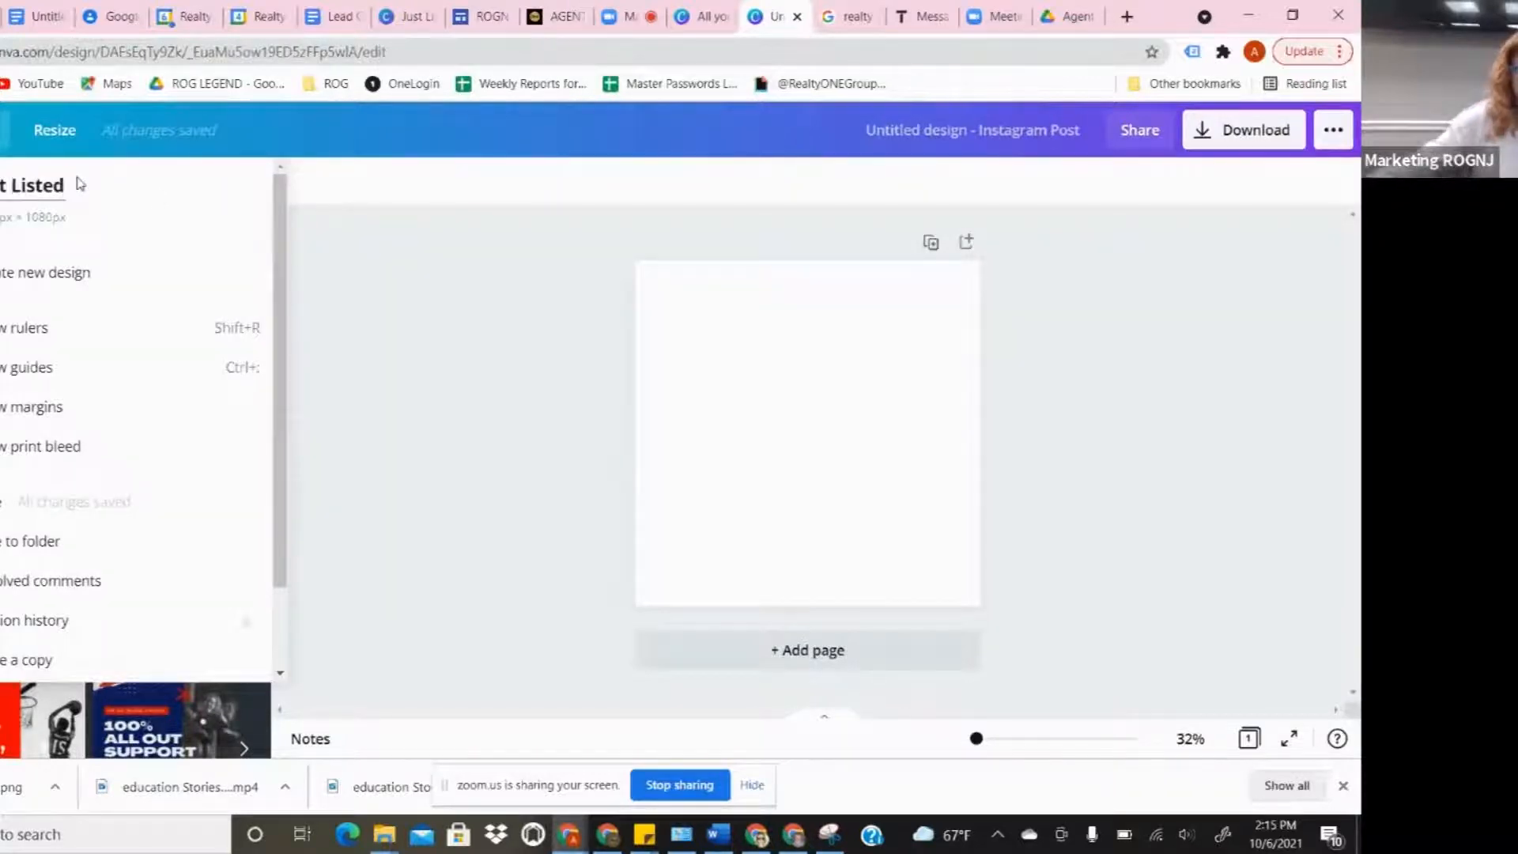
{"action": "left_click", "coordinate": [423, 298]}
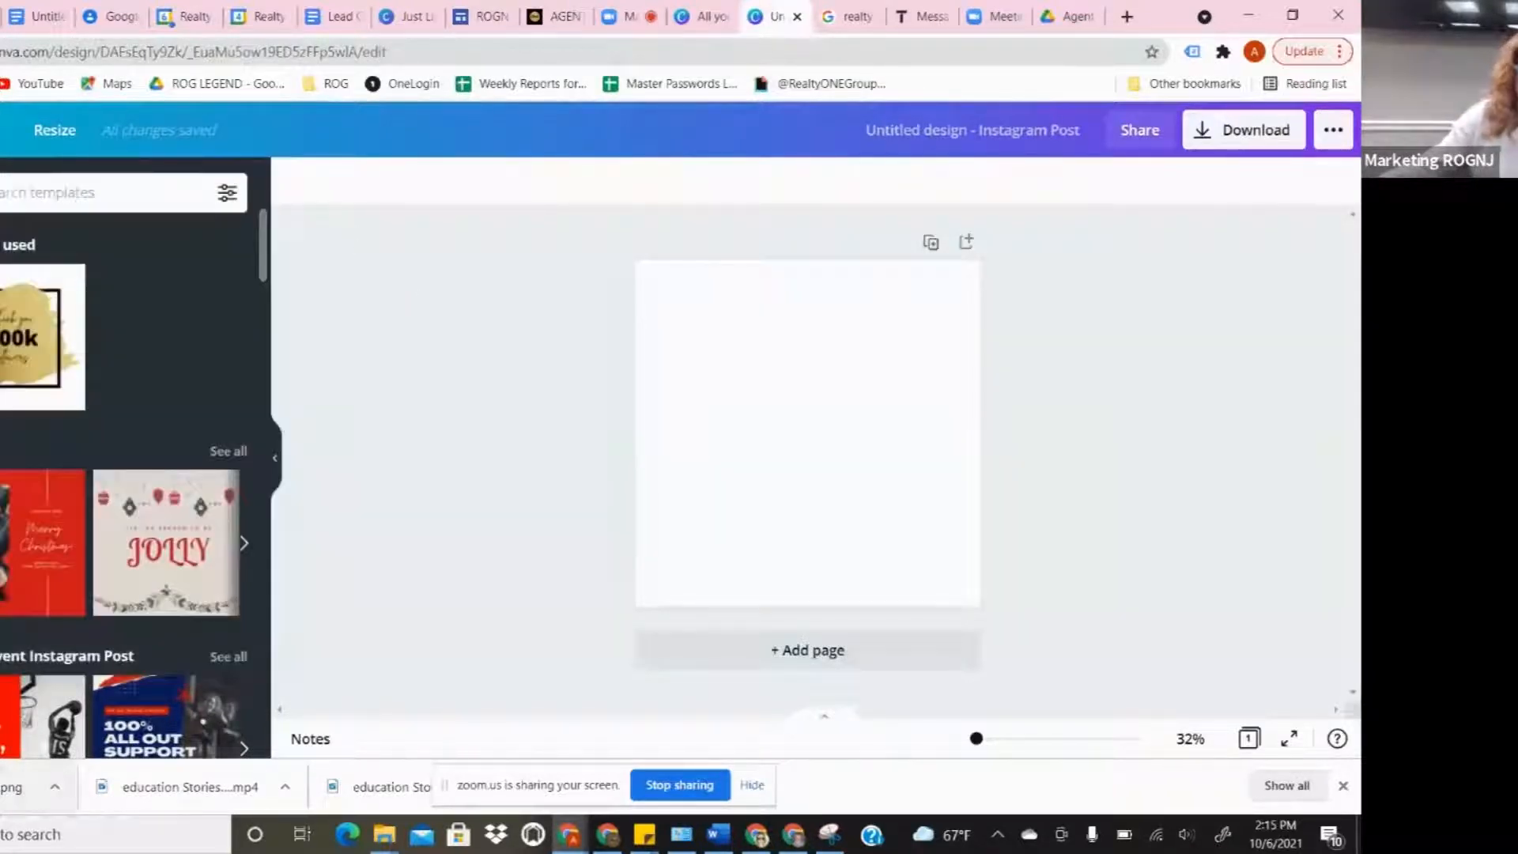
{"action": "left_click_drag", "start_coordinate": [14, 786], "coordinate": [30, 529]}
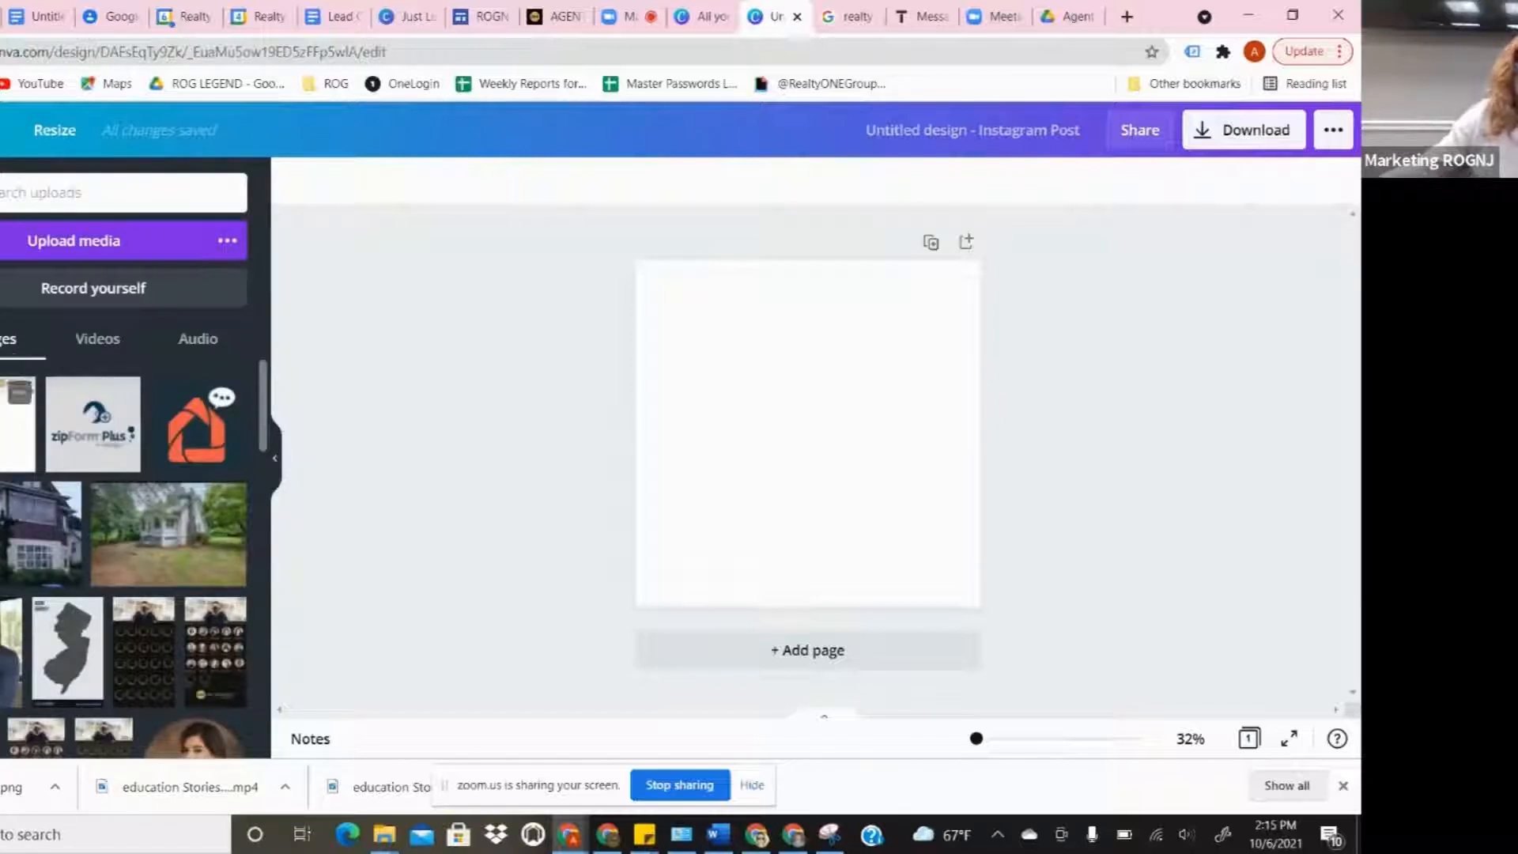
{"action": "left_click_drag", "start_coordinate": [18, 425], "coordinate": [665, 351]}
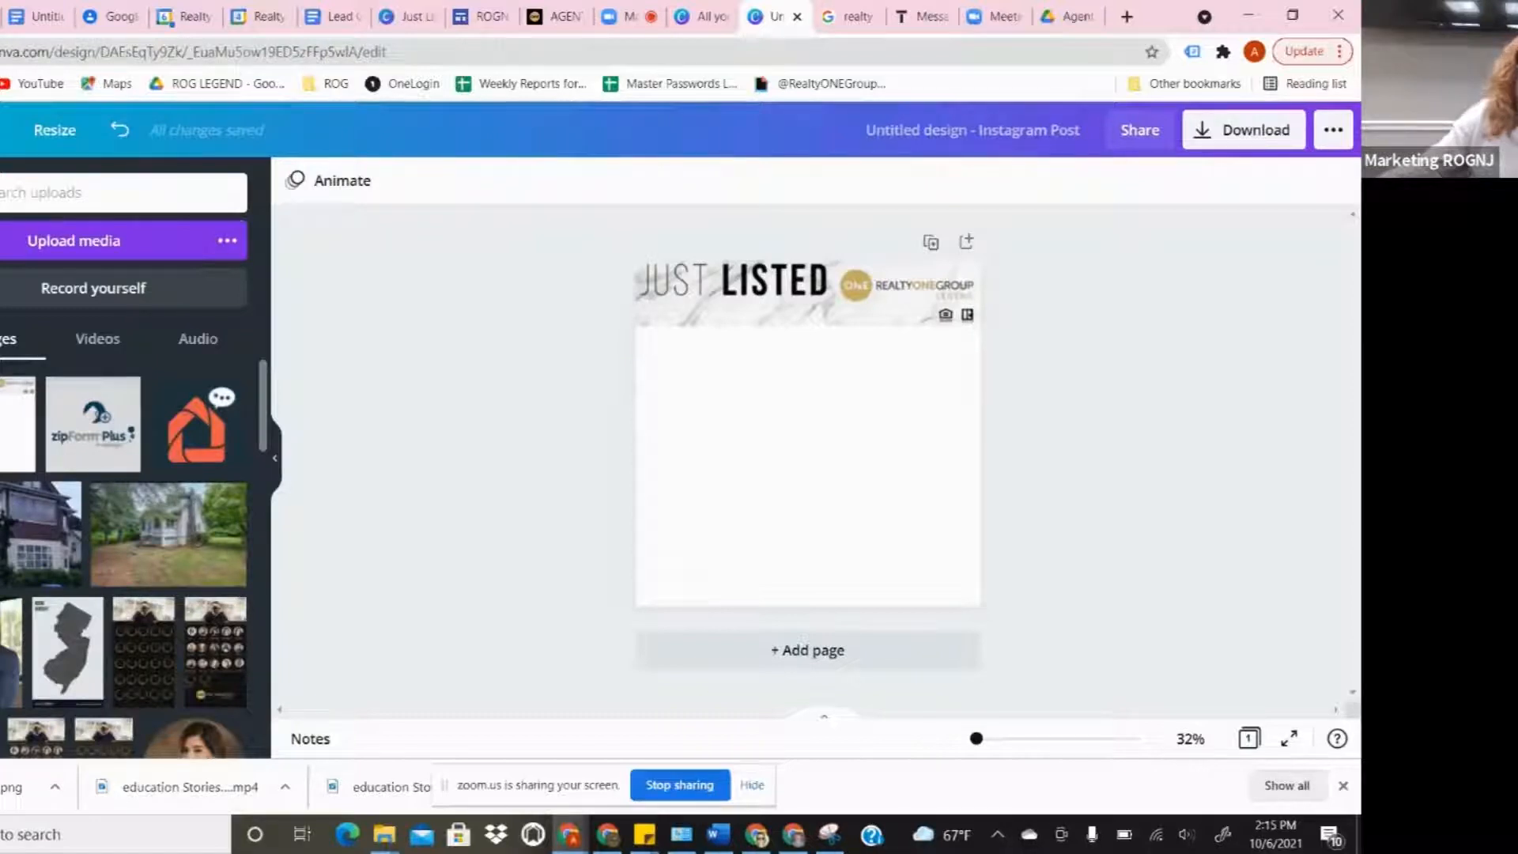
- Search Elements for 'frames', try a stretched sky frame on the page, then delete it
{"action": "left_click", "coordinate": [78, 181]}
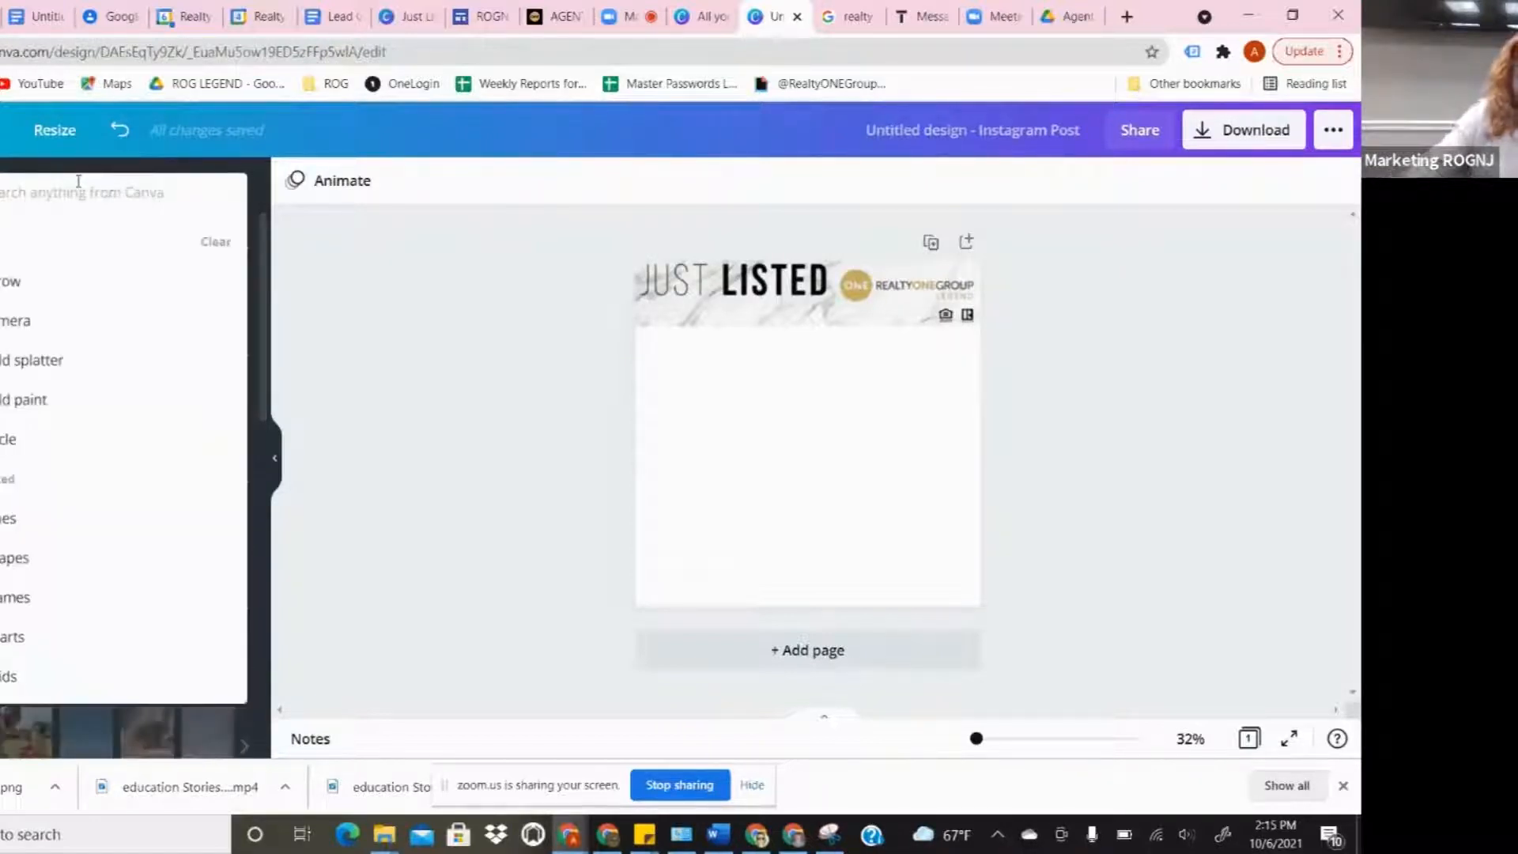
{"action": "type", "text": "frames"}
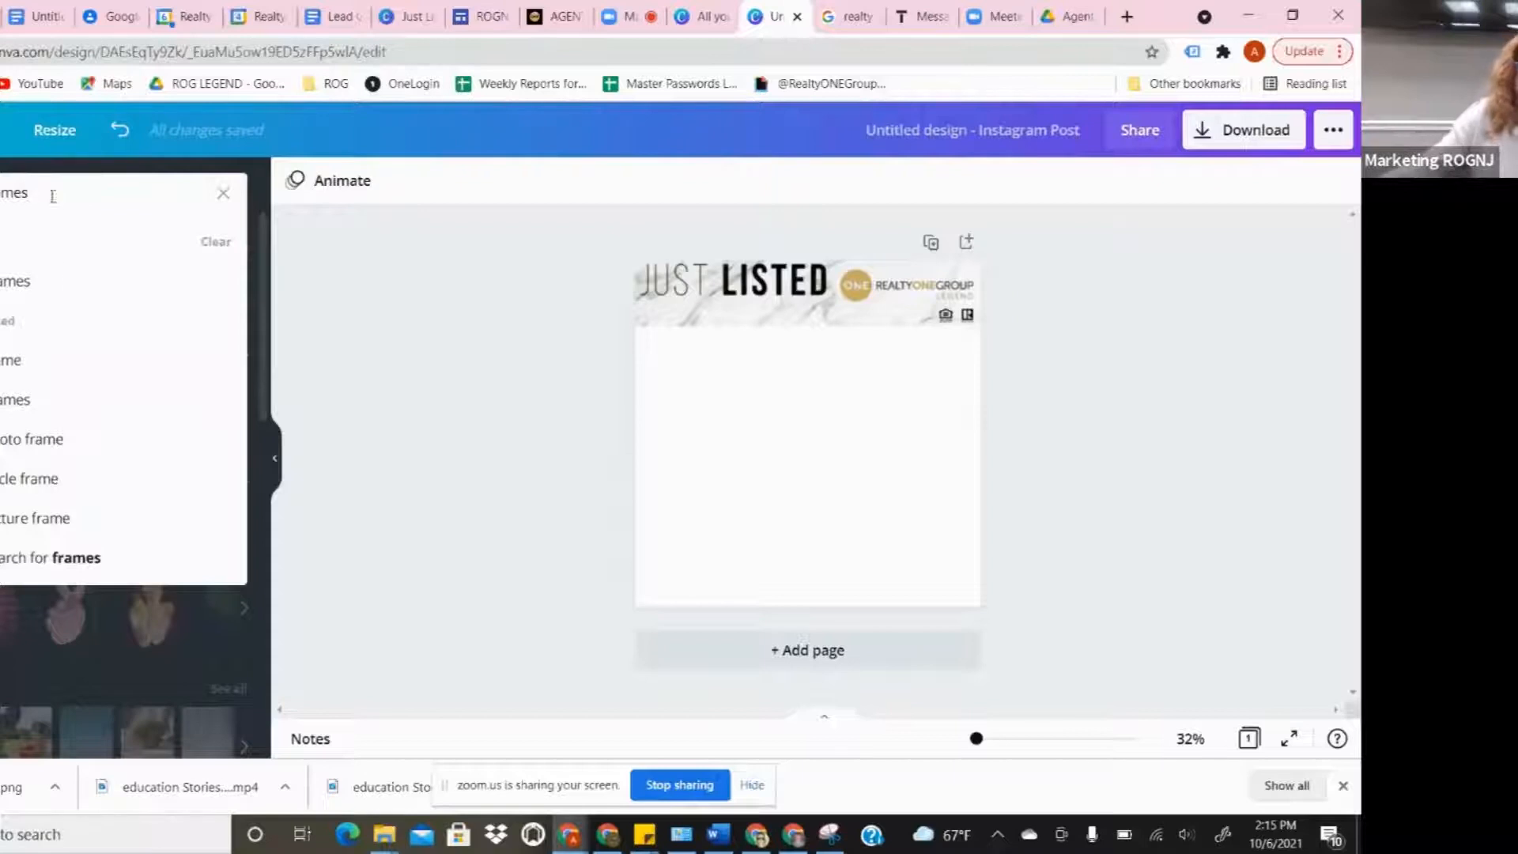
{"action": "left_click", "coordinate": [60, 282]}
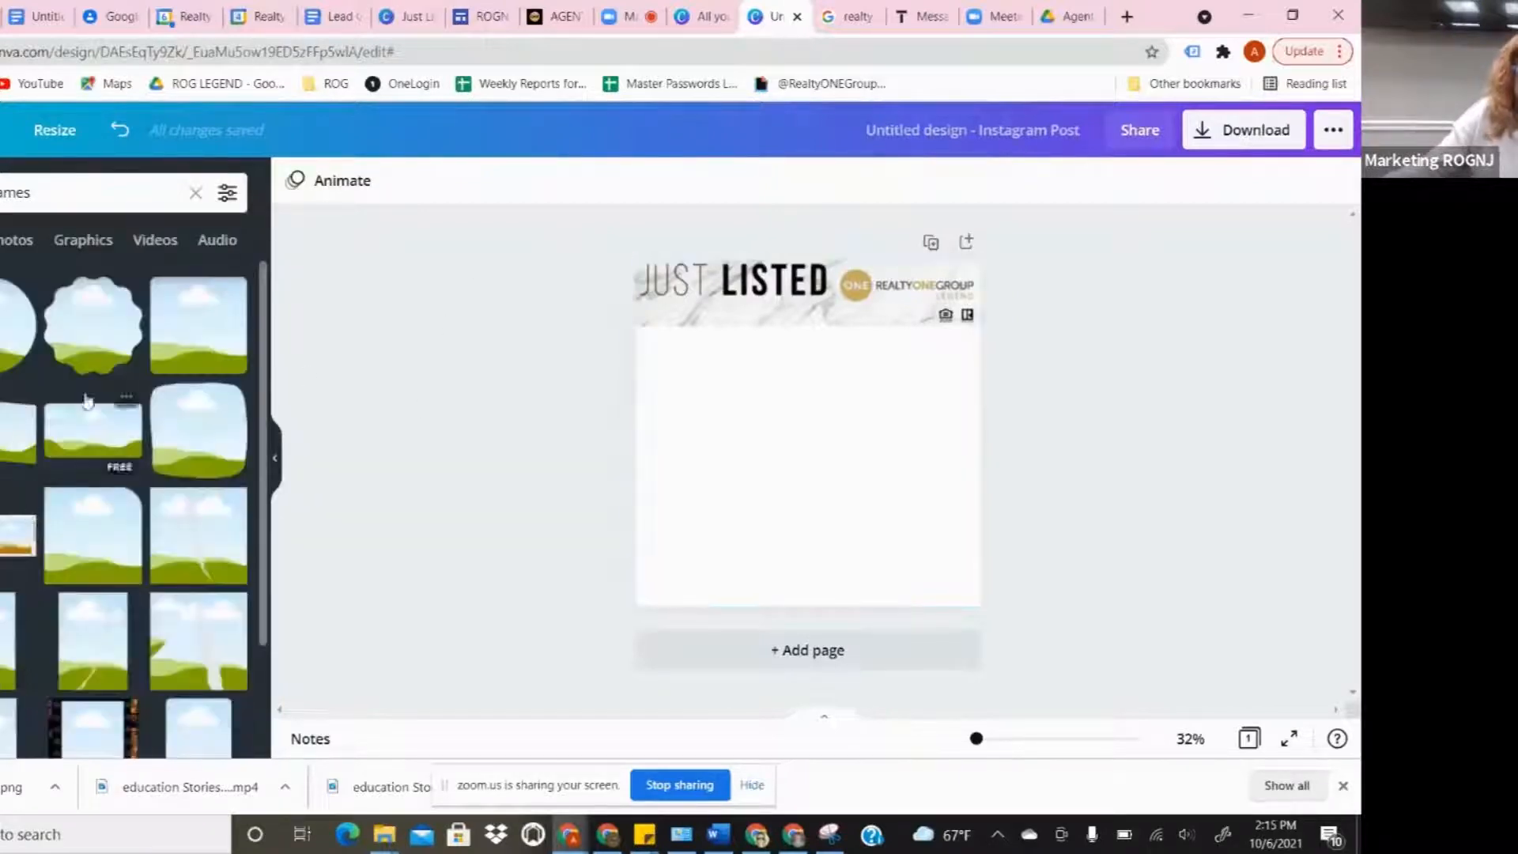
{"action": "scroll", "coordinate": [123, 591], "scroll_direction": "down", "scroll_amount": 5}
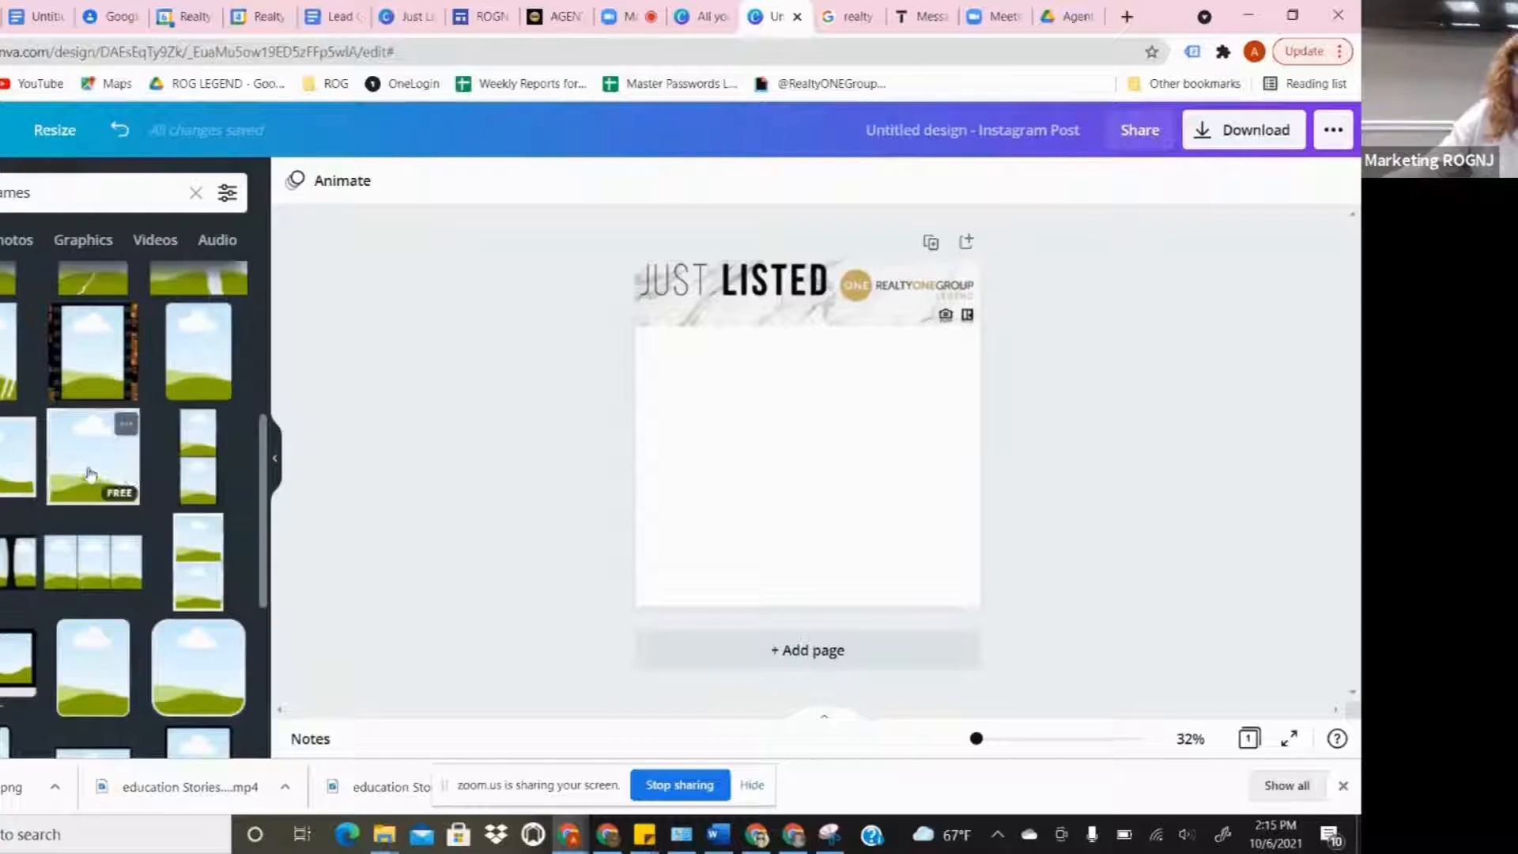
{"action": "left_click_drag", "start_coordinate": [89, 473], "coordinate": [731, 420]}
{"action": "left_click_drag", "start_coordinate": [823, 513], "coordinate": [1036, 684]}
{"action": "left_click", "coordinate": [1134, 425]}
{"action": "left_click", "coordinate": [702, 454]}
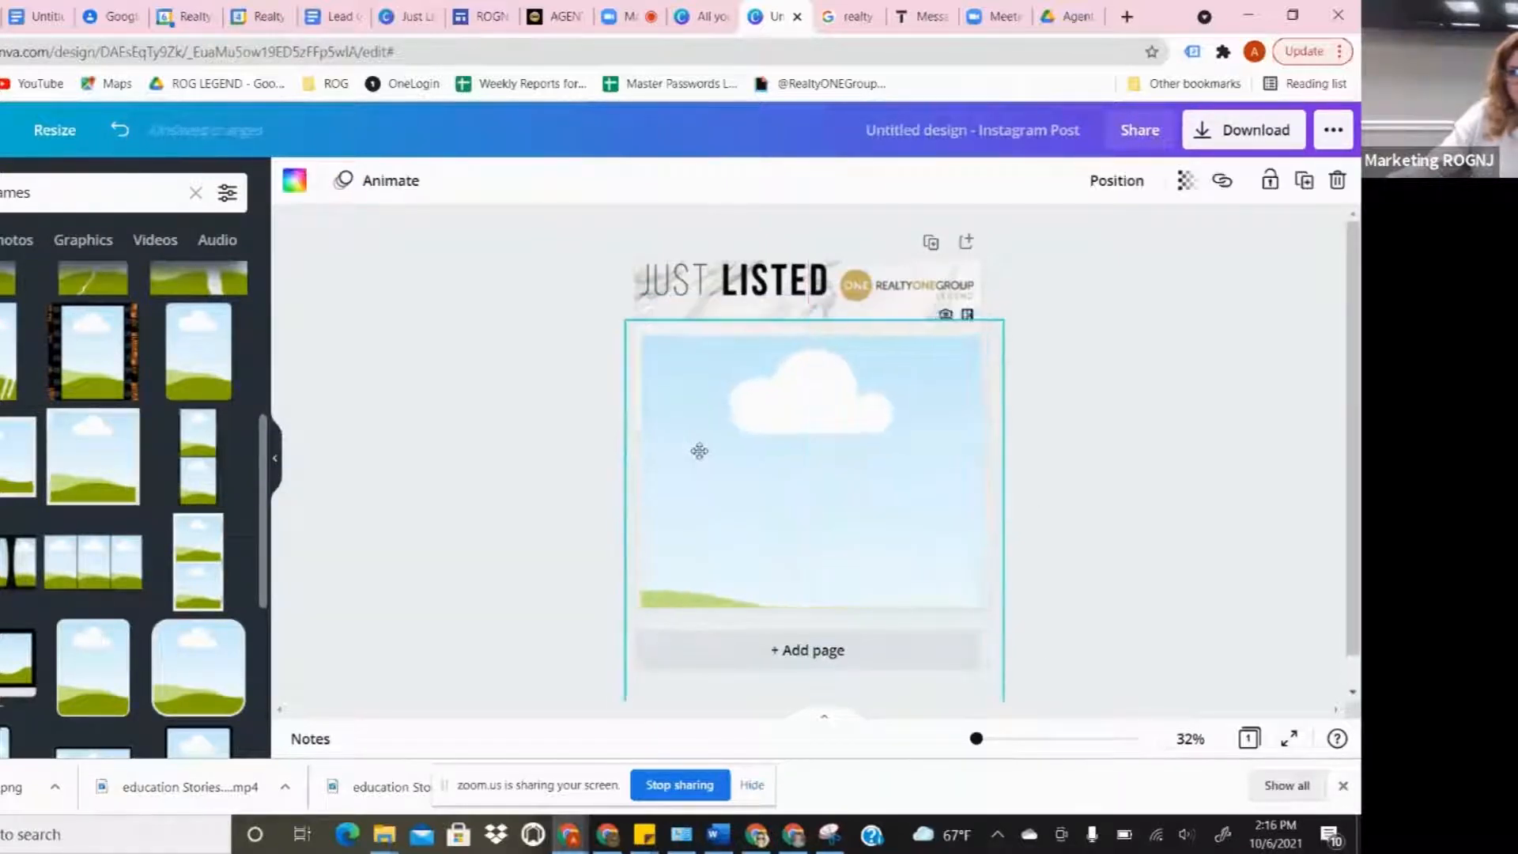
{"action": "key", "text": "Delete"}
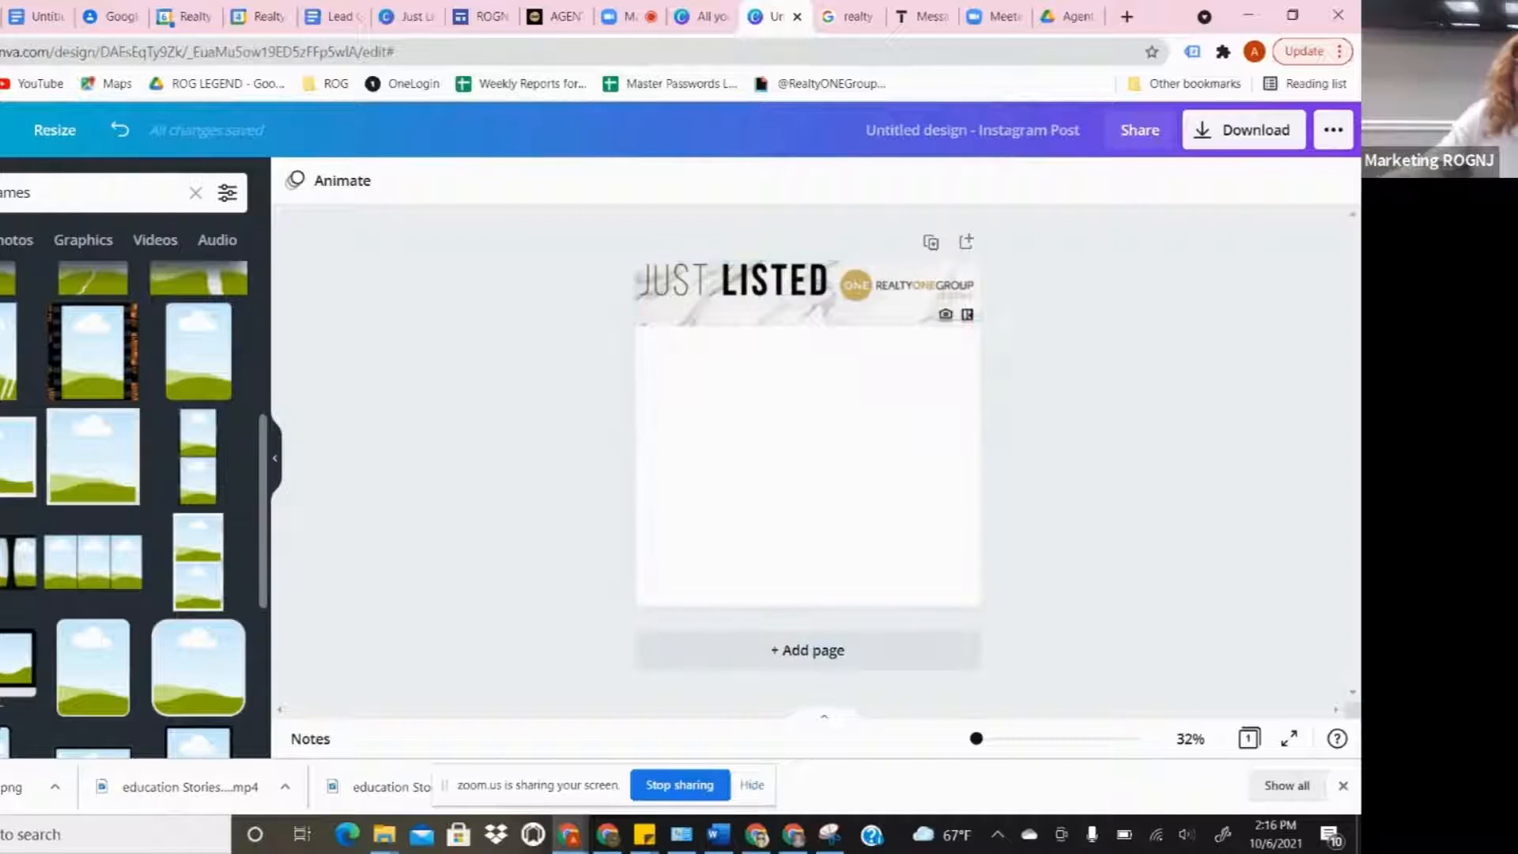
- Add the uploaded house photo under the Just Listed header and enlarge it to fill the page
{"action": "left_click", "coordinate": [2, 335]}
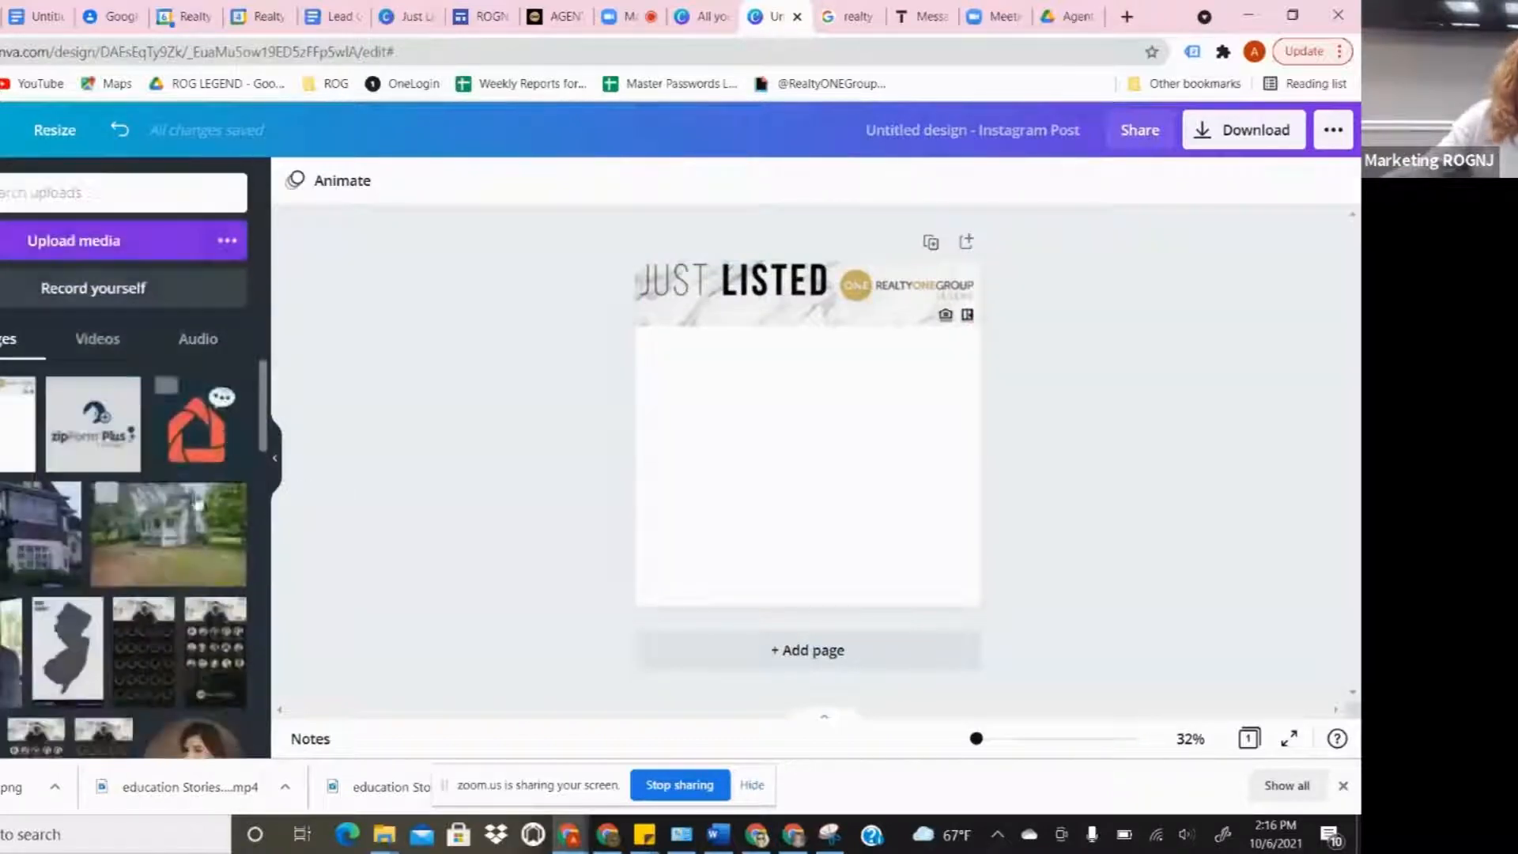
{"action": "left_click", "coordinate": [20, 538]}
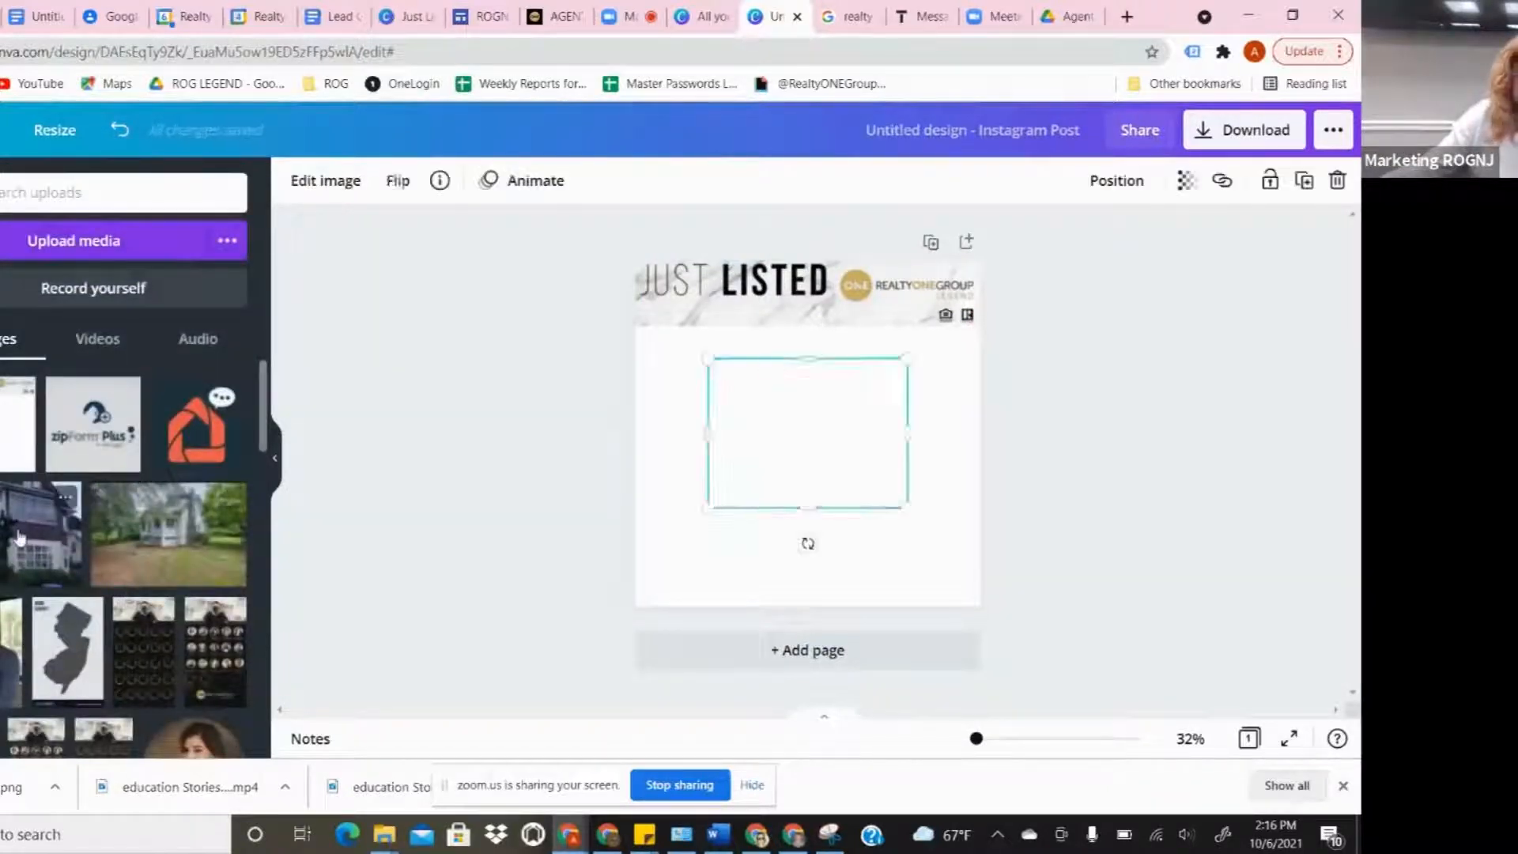
{"action": "left_click_drag", "start_coordinate": [824, 443], "coordinate": [735, 407]}
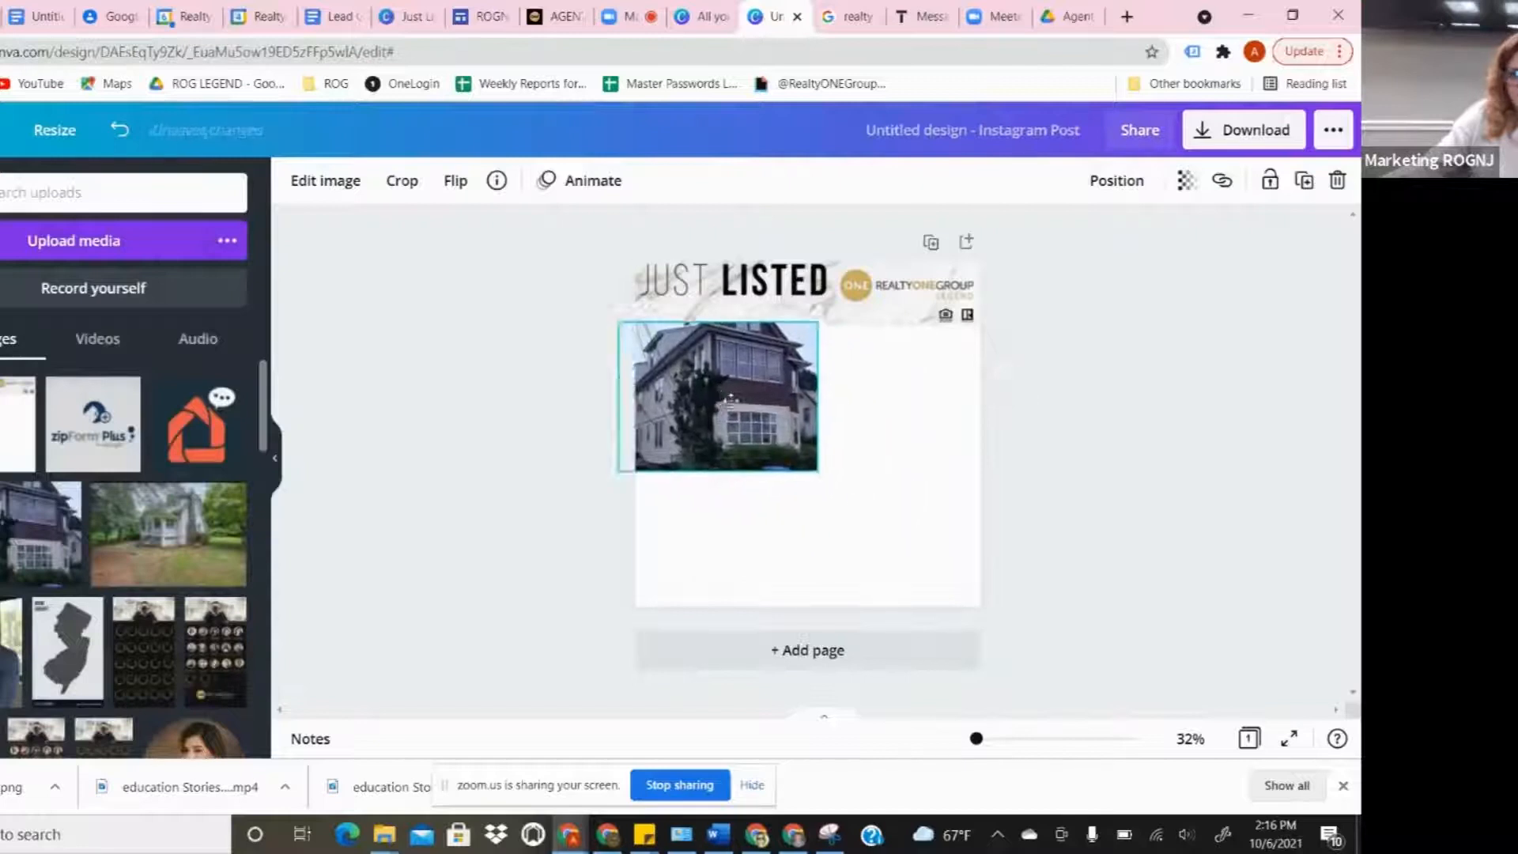
{"action": "left_click_drag", "start_coordinate": [819, 470], "coordinate": [997, 608]}
{"action": "left_click", "coordinate": [1265, 475]}
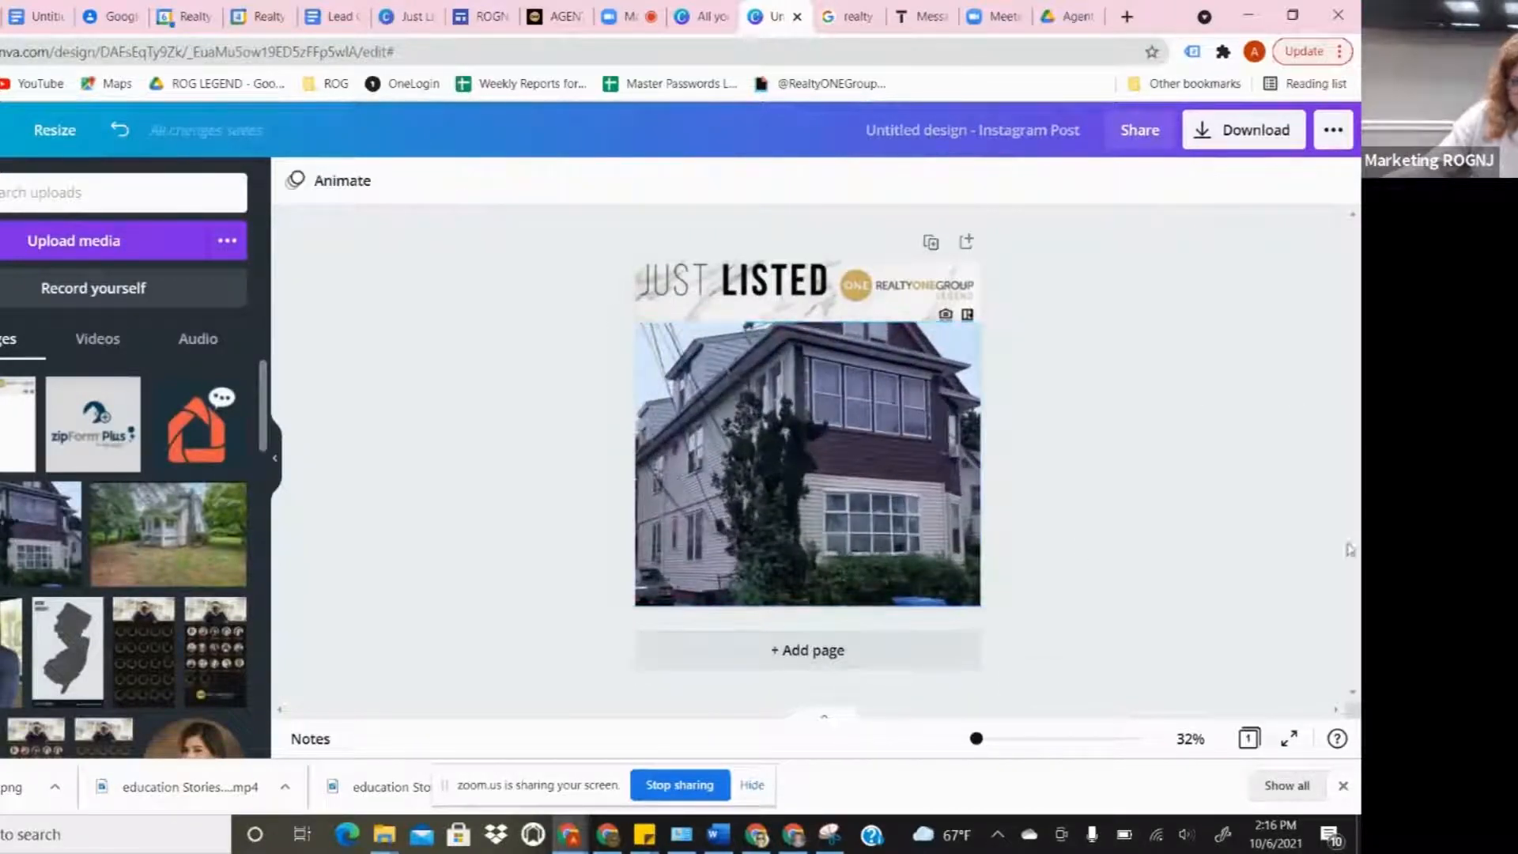
{"action": "mouse_move", "coordinate": [832, 448]}
{"action": "left_mouse_down"}
{"action": "mouse_move", "coordinate": [815, 470]}
{"action": "mouse_move", "coordinate": [824, 447]}
{"action": "left_mouse_up"}
{"action": "left_click", "coordinate": [1149, 469]}
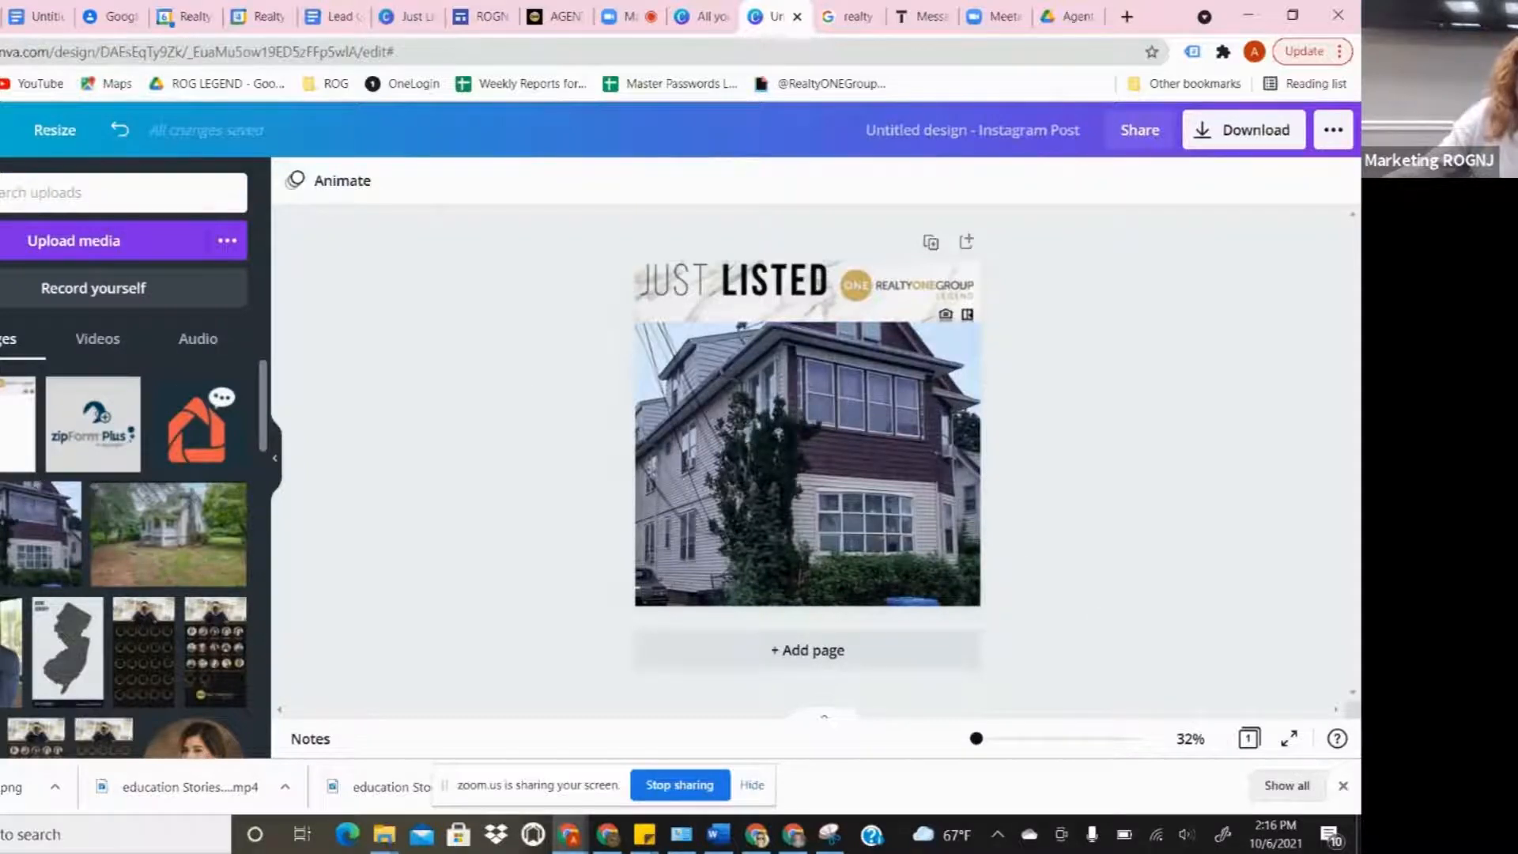
- Add a circle frame, shrink it and position it near the house photo's bottom-left
{"action": "left_click", "coordinate": [0, 264]}
{"action": "left_click", "coordinate": [57, 197]}
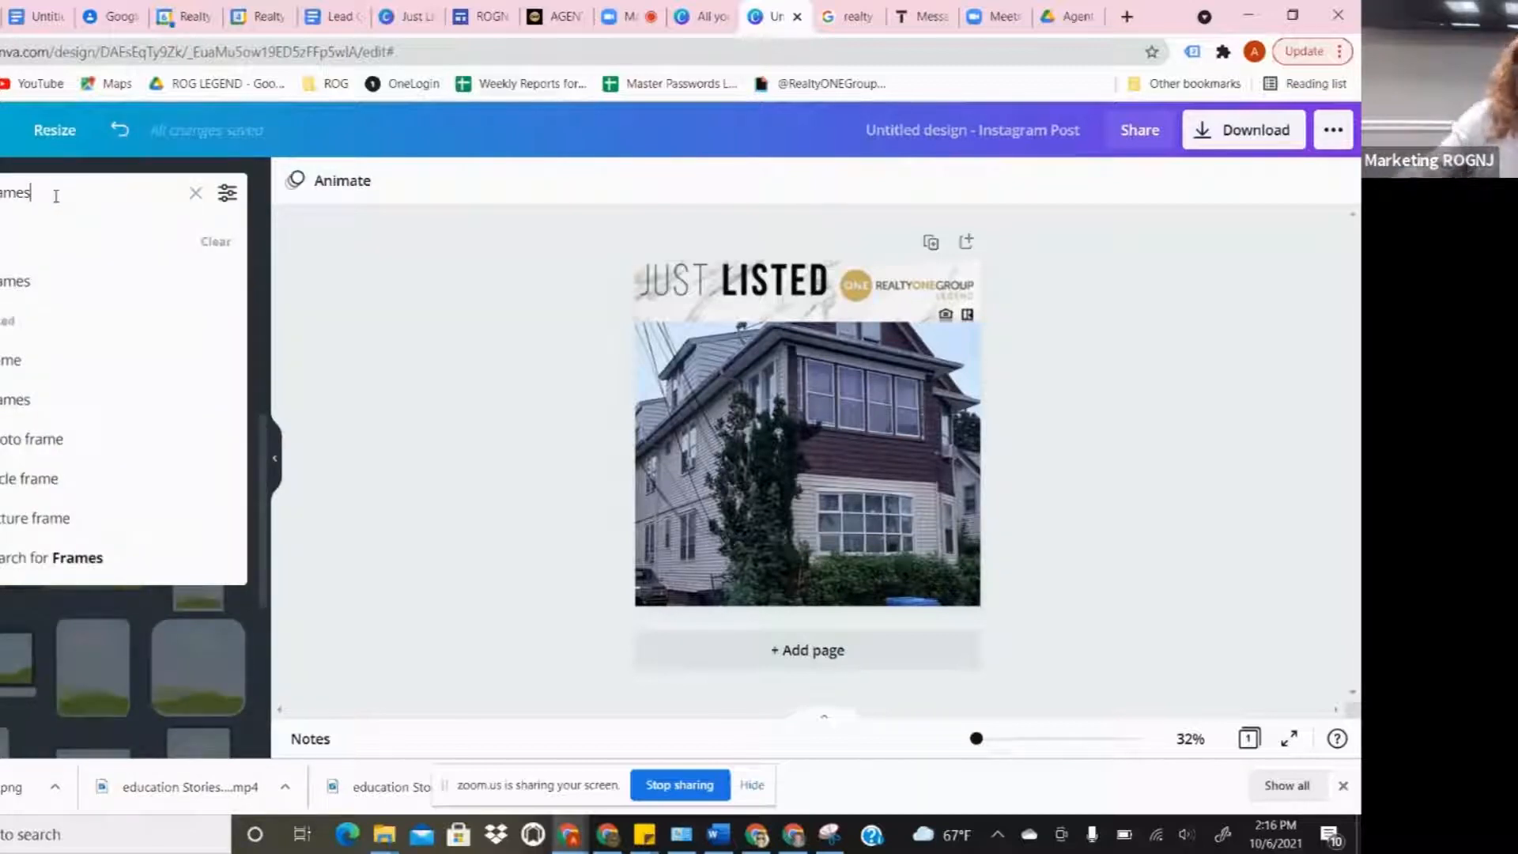
{"action": "key", "text": "Return"}
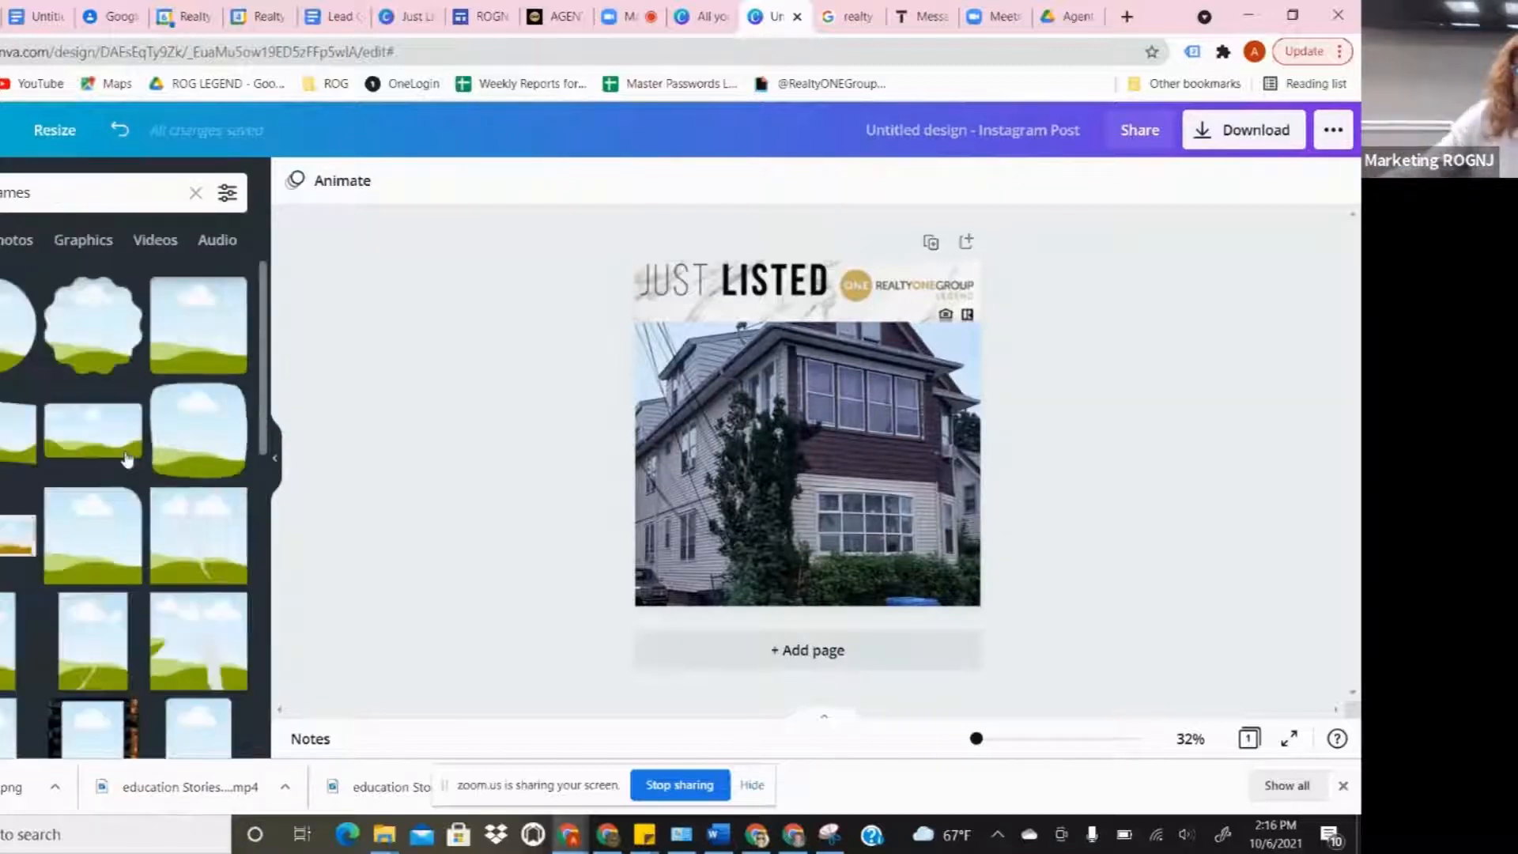
{"action": "left_click", "coordinate": [14, 316]}
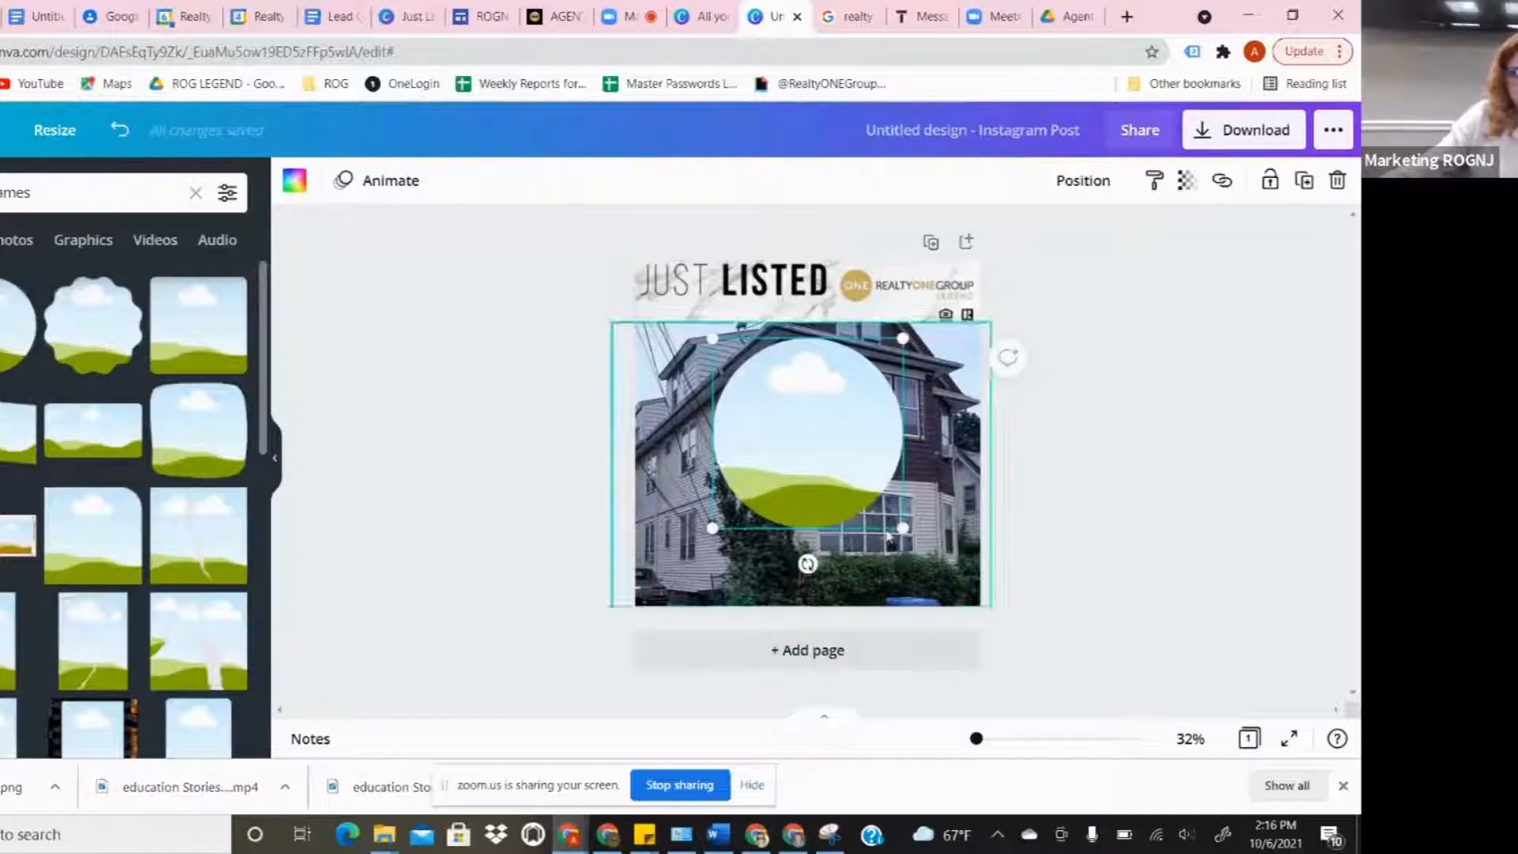
{"action": "left_click_drag", "start_coordinate": [902, 528], "coordinate": [773, 427]}
{"action": "left_click_drag", "start_coordinate": [753, 376], "coordinate": [791, 570]}
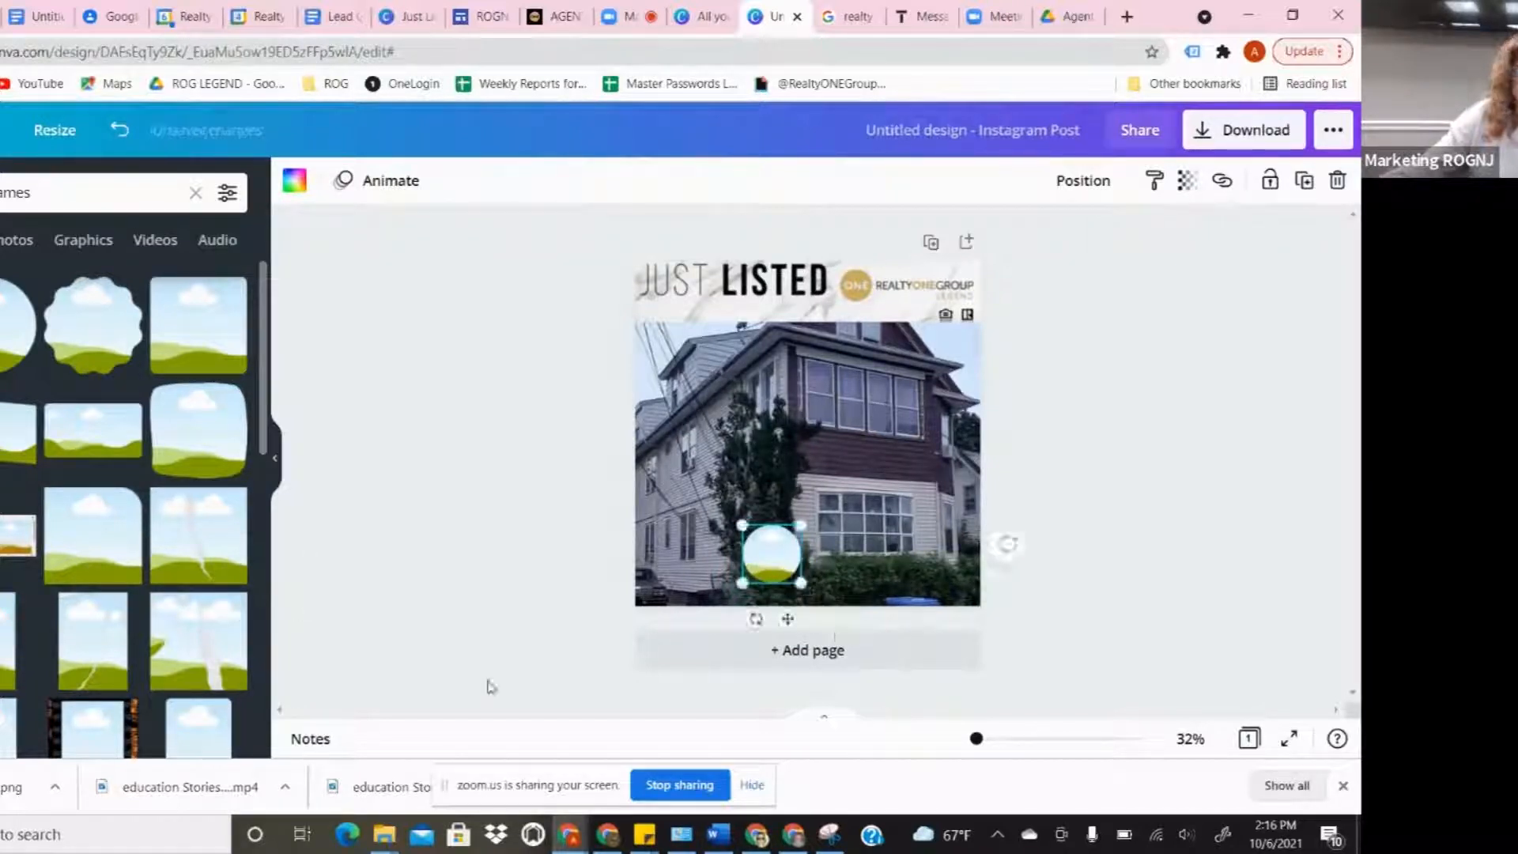
{"action": "left_click", "coordinate": [1165, 552]}
{"action": "left_click_drag", "start_coordinate": [775, 553], "coordinate": [779, 560]}
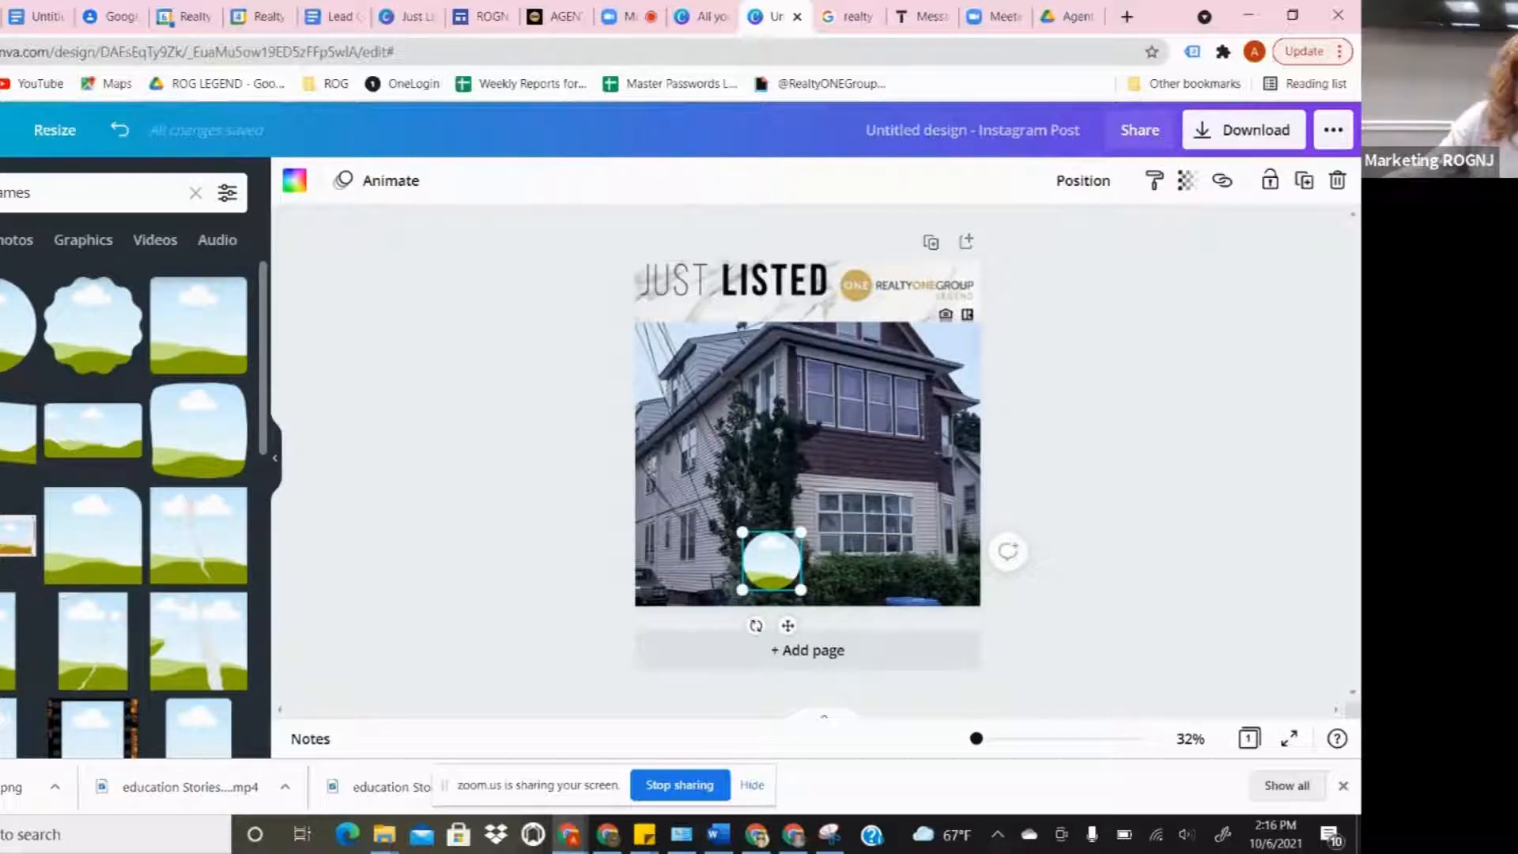
- Drop the agent headshot from Uploads into the circle frame
{"action": "left_click", "coordinate": [0, 335]}
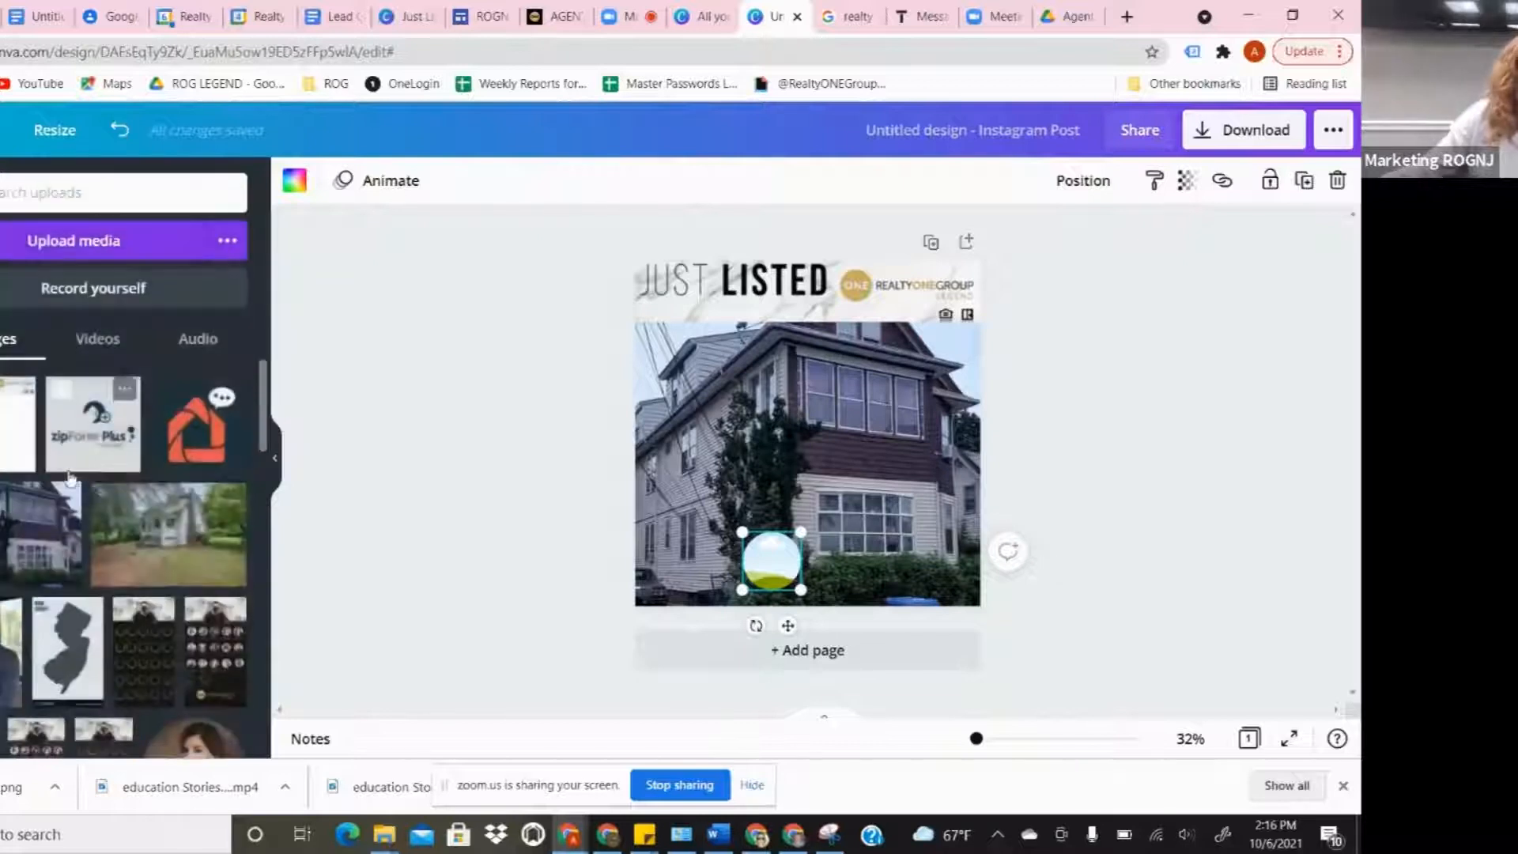
{"action": "scroll", "coordinate": [169, 494], "scroll_direction": "down", "scroll_amount": 5}
{"action": "scroll", "coordinate": [190, 545], "scroll_direction": "down", "scroll_amount": 5}
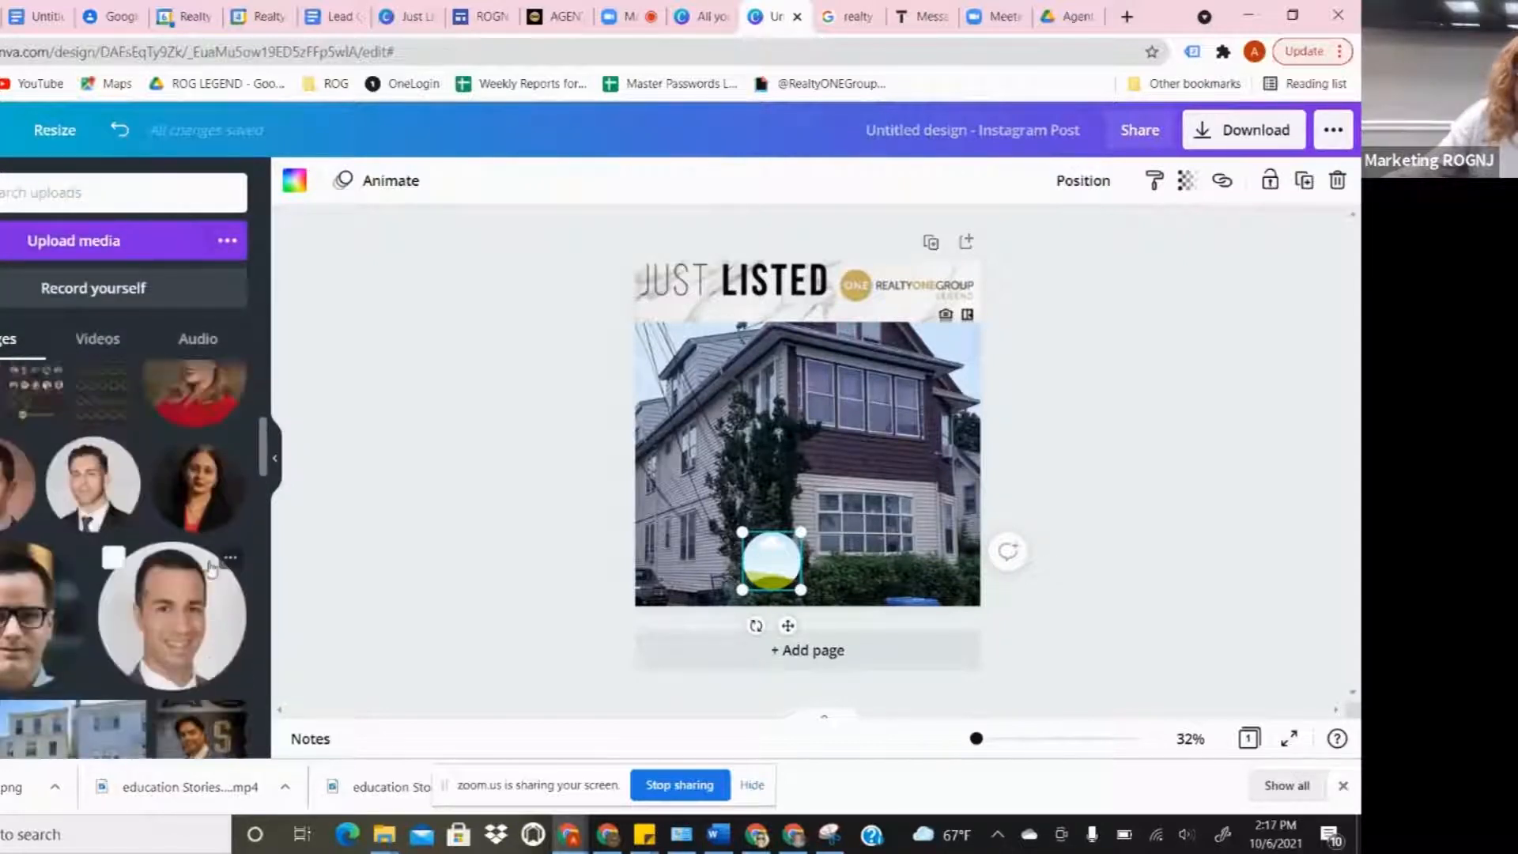
{"action": "scroll", "coordinate": [169, 528], "scroll_direction": "down", "scroll_amount": 5}
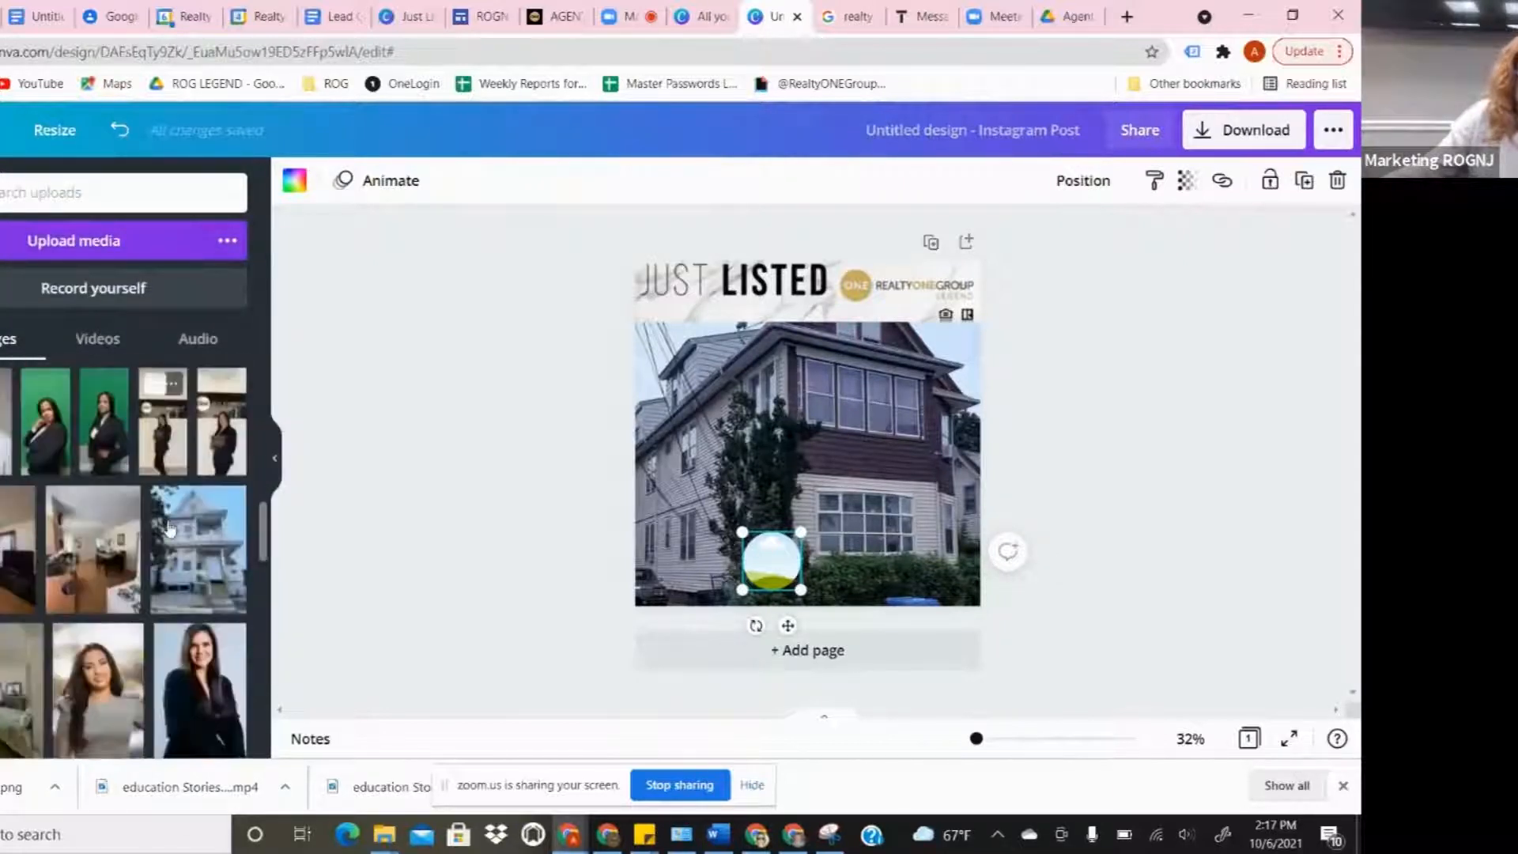
{"action": "scroll", "coordinate": [170, 528], "scroll_direction": "up", "scroll_amount": 2}
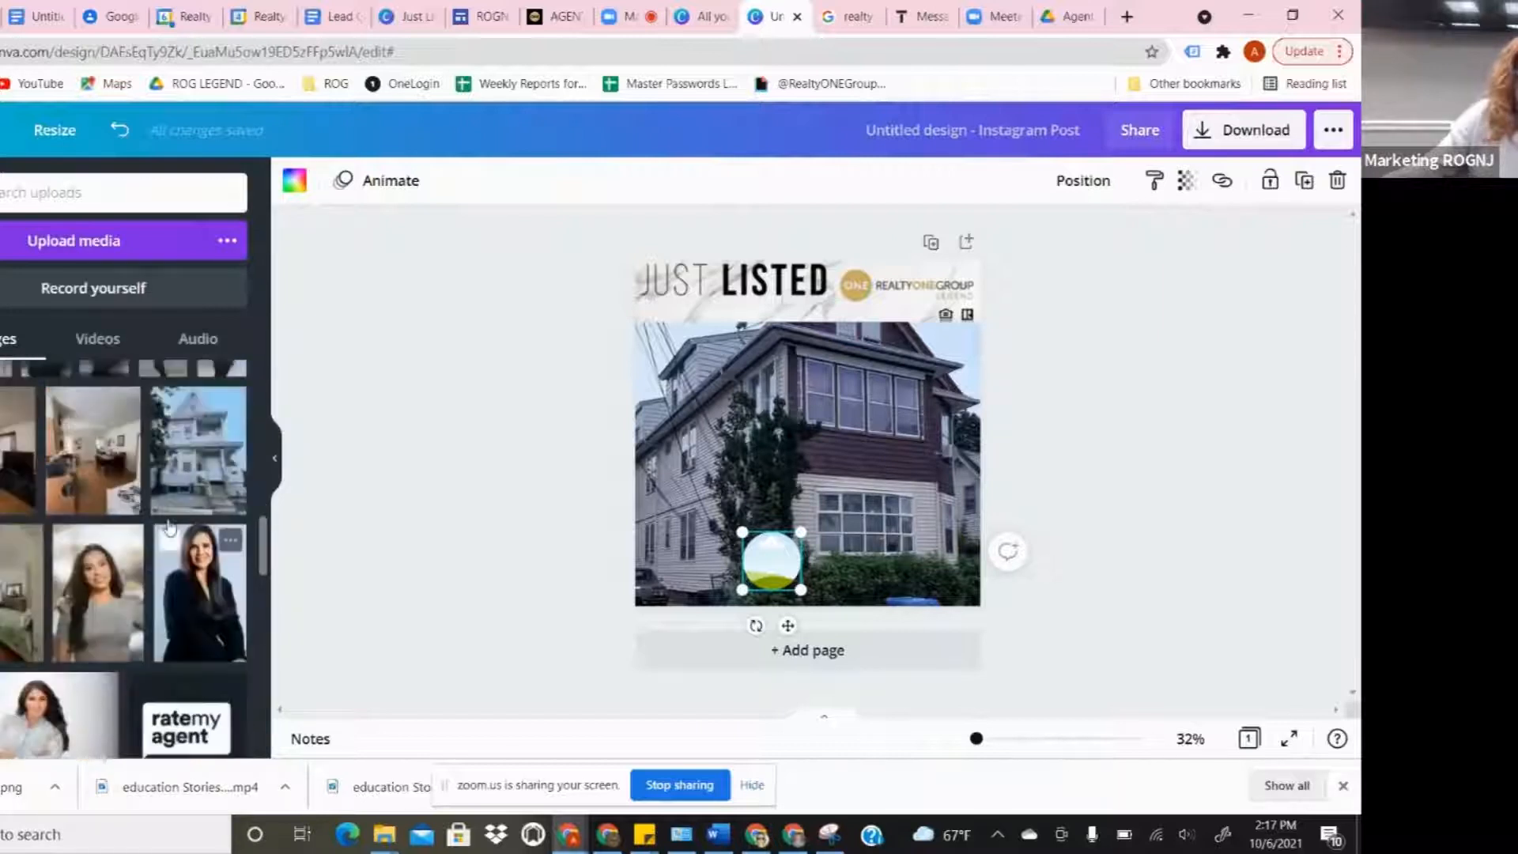
{"action": "scroll", "coordinate": [79, 538], "scroll_direction": "down", "scroll_amount": 5}
{"action": "left_click_drag", "start_coordinate": [31, 518], "coordinate": [772, 560]}
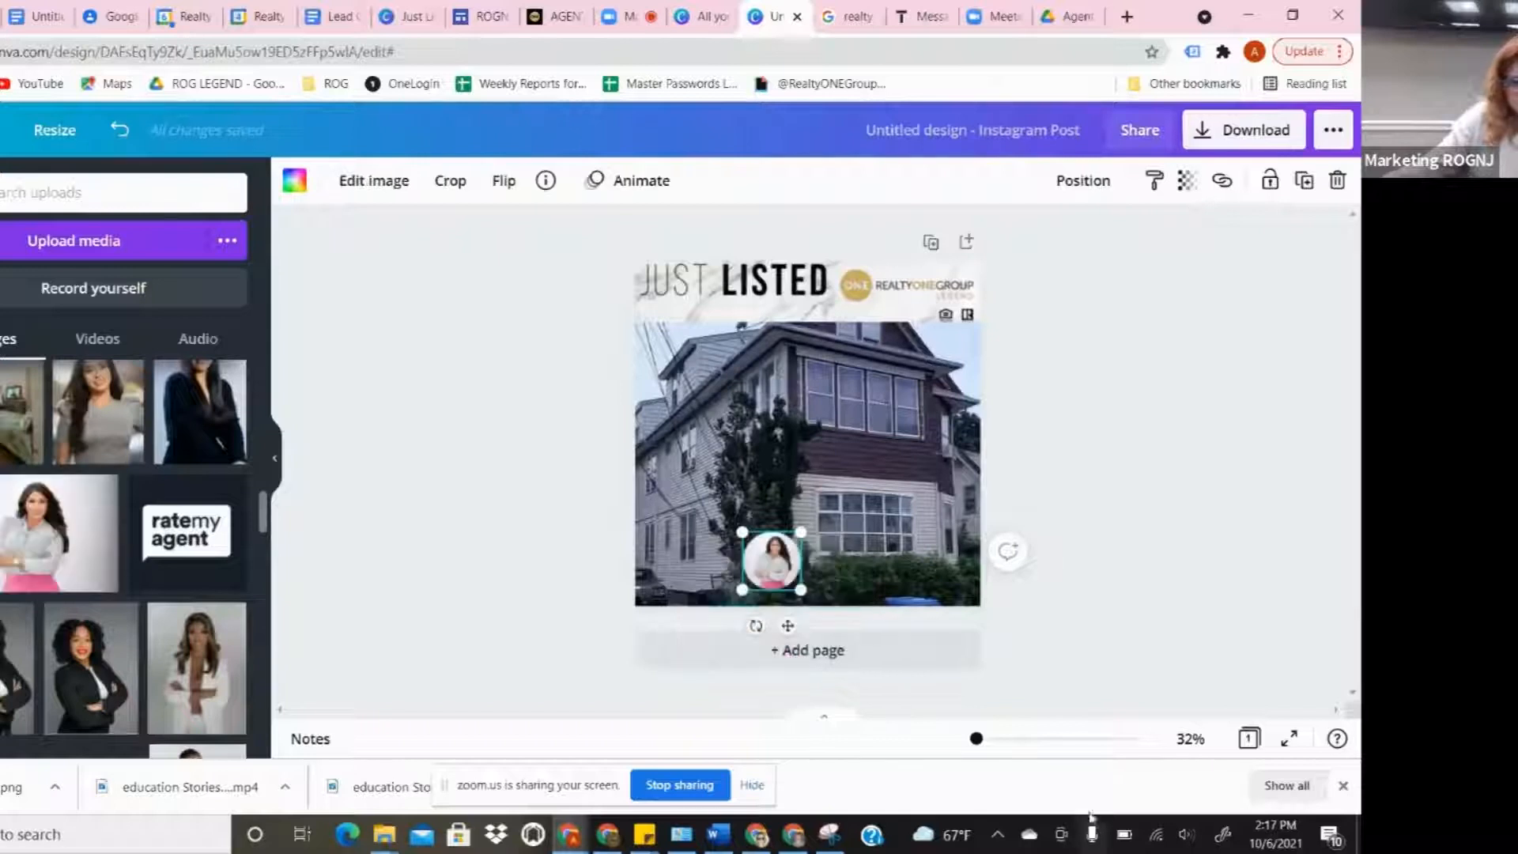
- Crop and enlarge the headshot within the circle, then shift it slightly left
{"action": "left_click", "coordinate": [451, 181]}
{"action": "left_click_drag", "start_coordinate": [815, 591], "coordinate": [773, 596]}
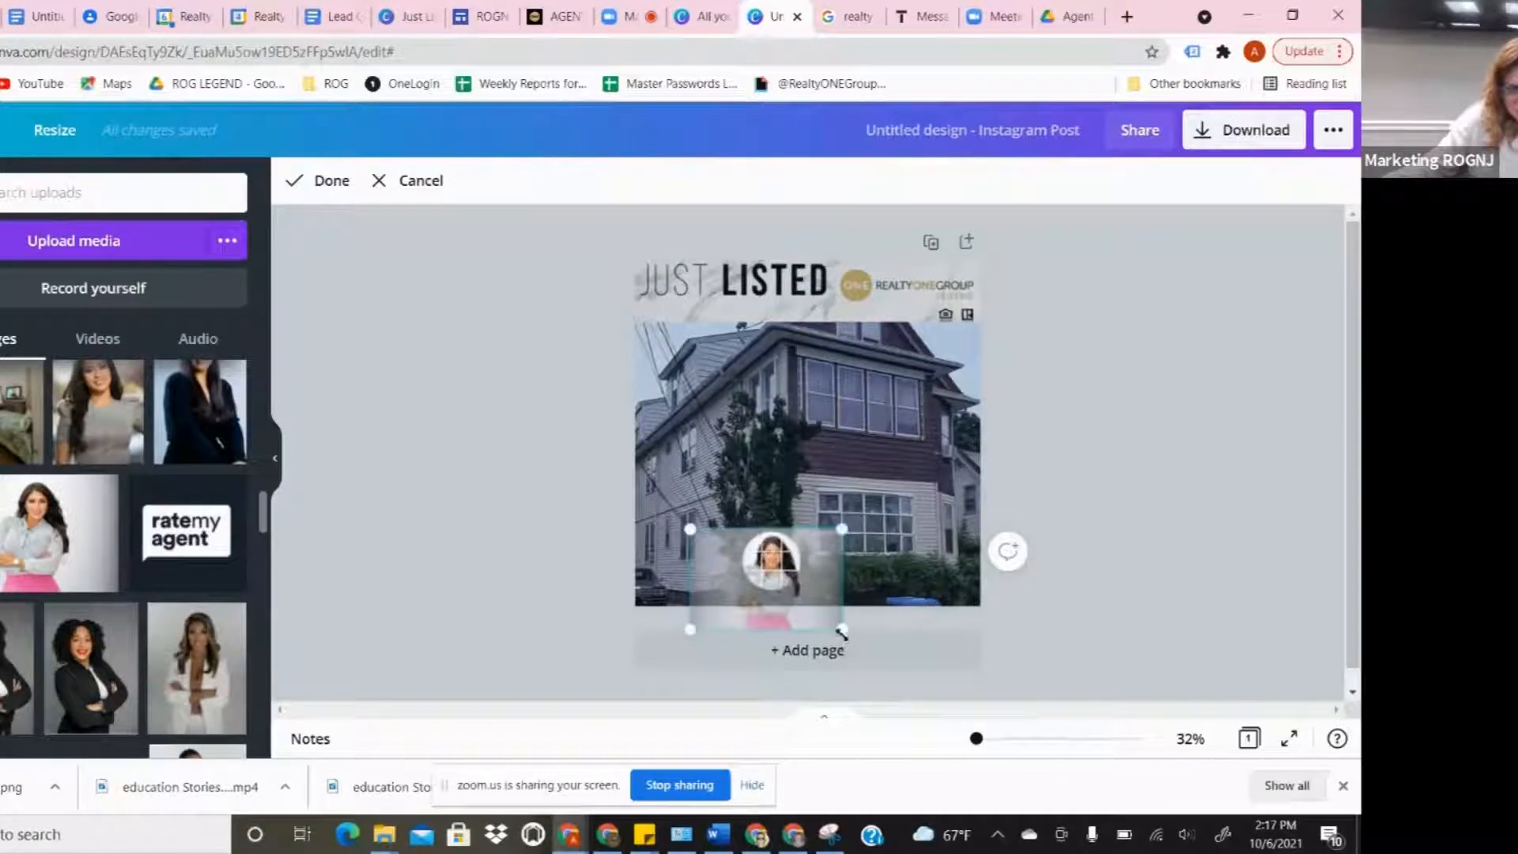
{"action": "left_click_drag", "start_coordinate": [842, 633], "coordinate": [846, 644]}
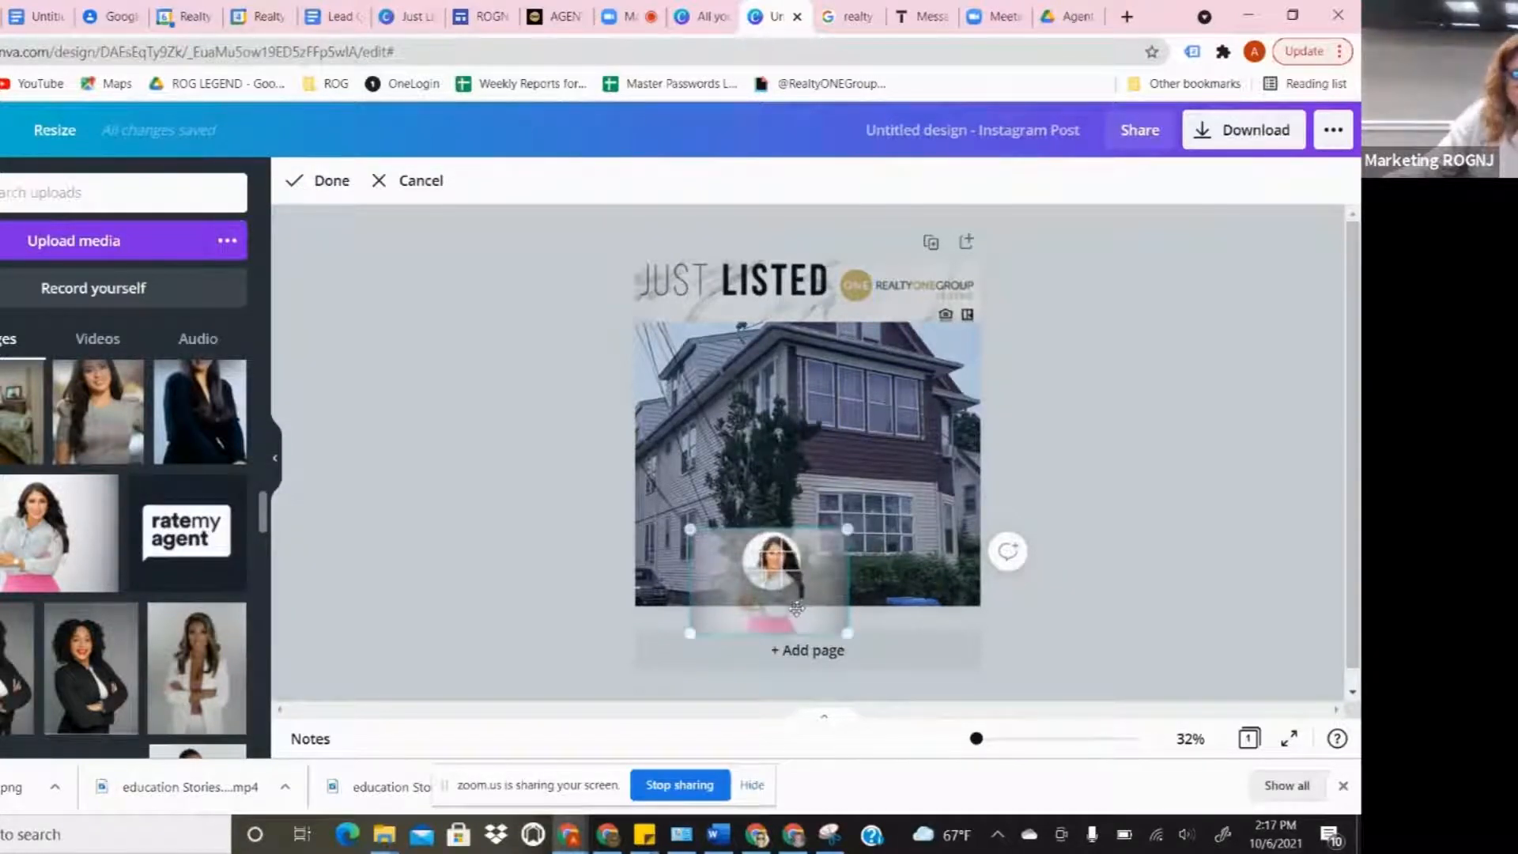
{"action": "left_click", "coordinate": [314, 181]}
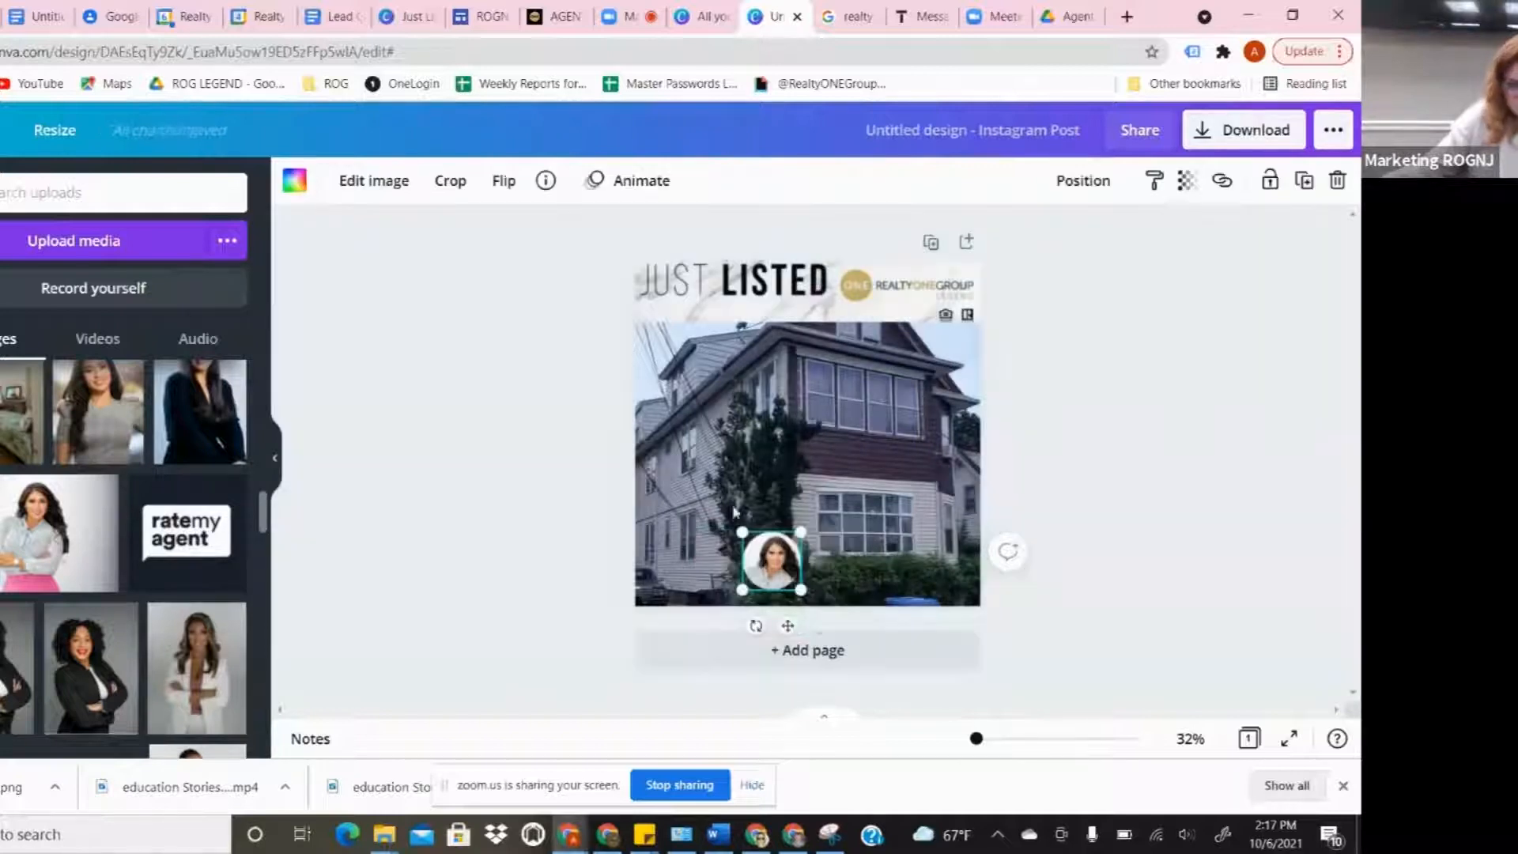
{"action": "left_click_drag", "start_coordinate": [773, 567], "coordinate": [745, 566]}
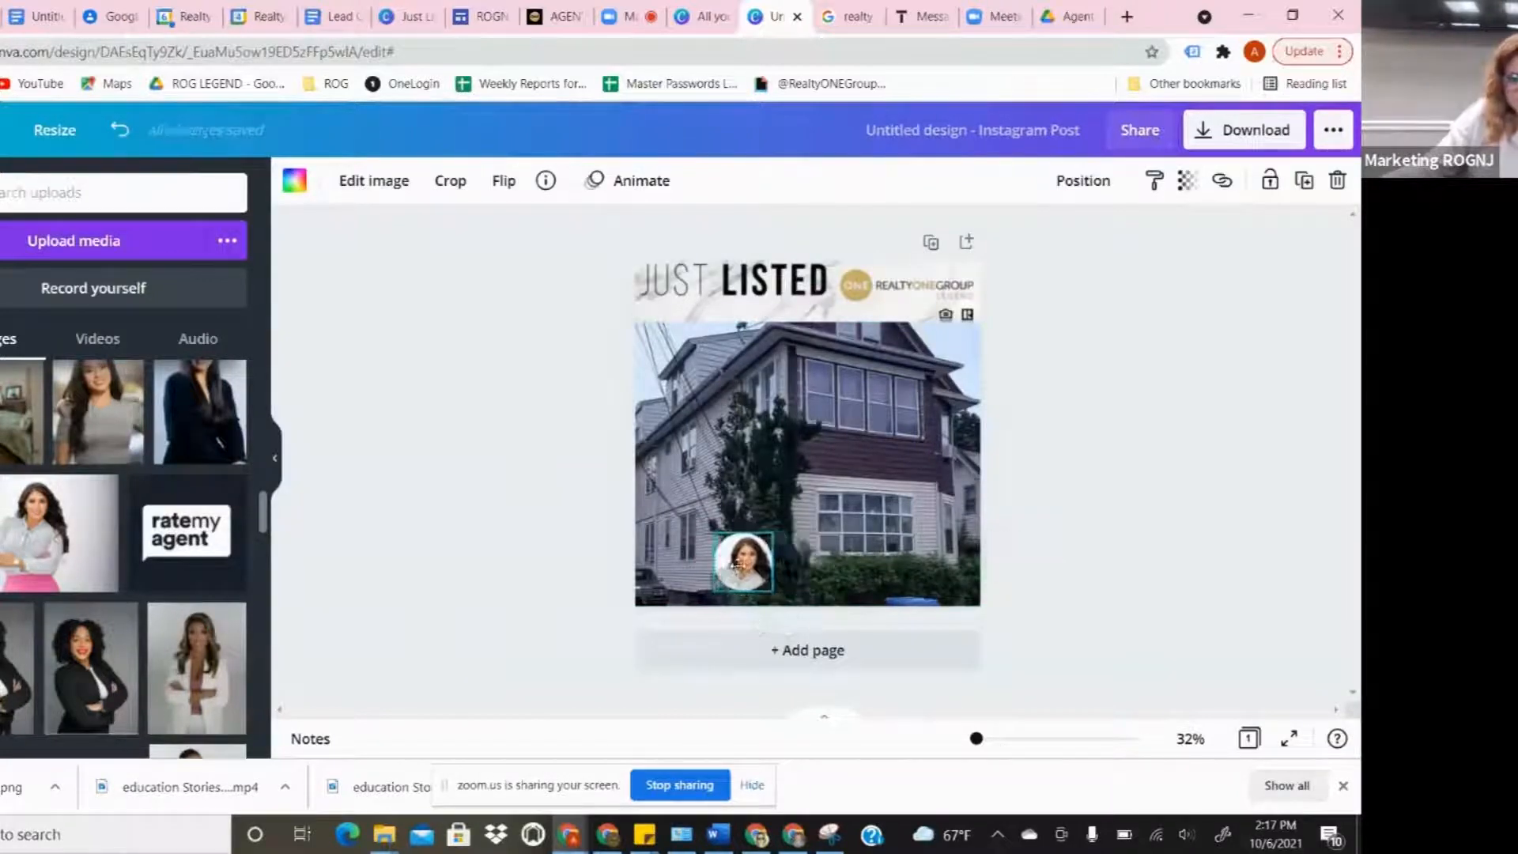
{"action": "scroll", "coordinate": [121, 450], "scroll_direction": "up", "scroll_amount": 5}
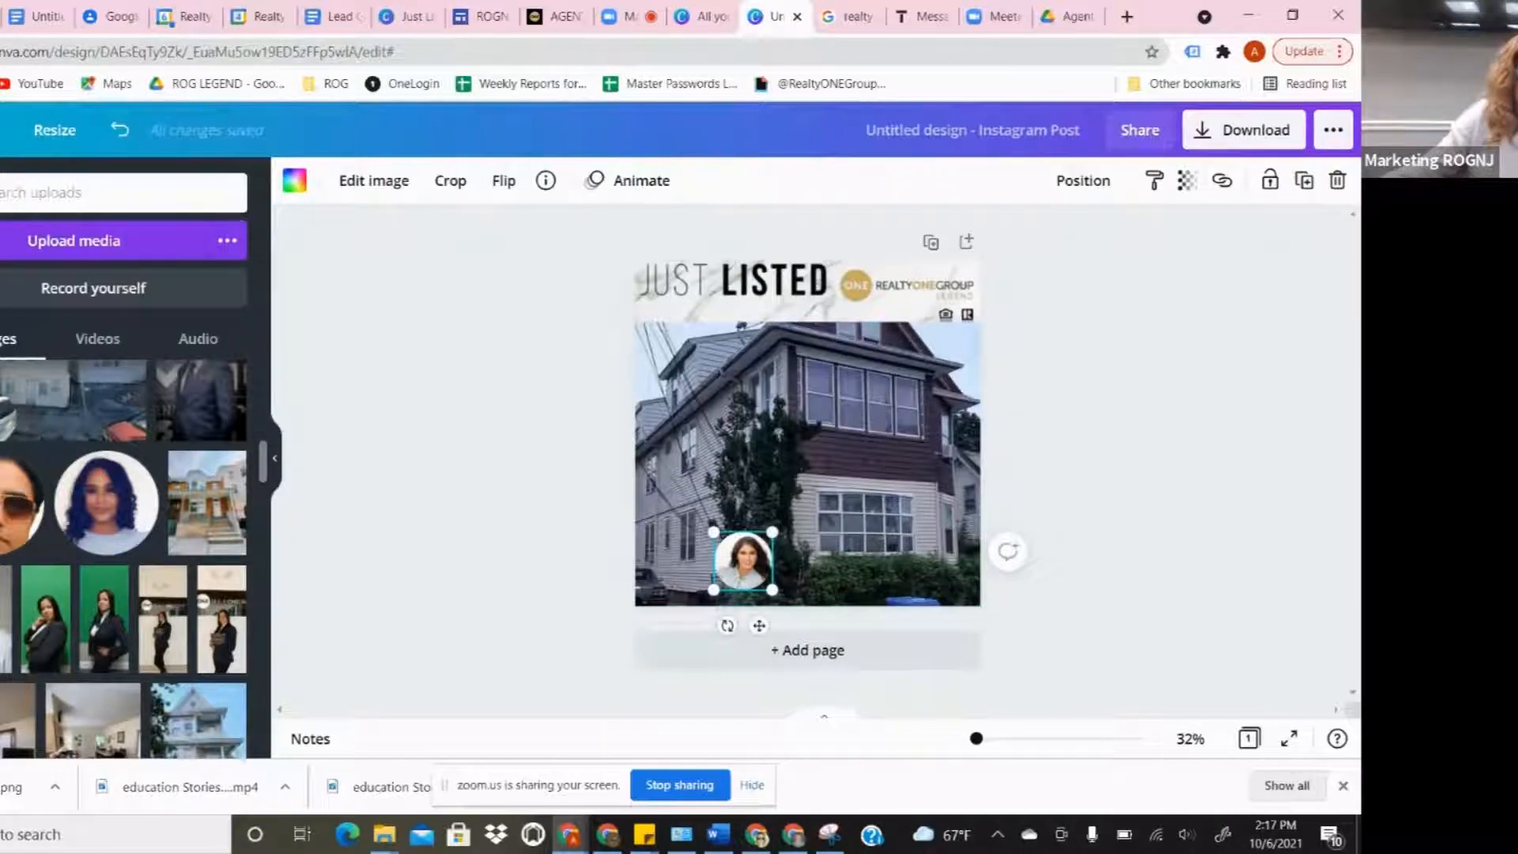
{"action": "left_click", "coordinate": [0, 403]}
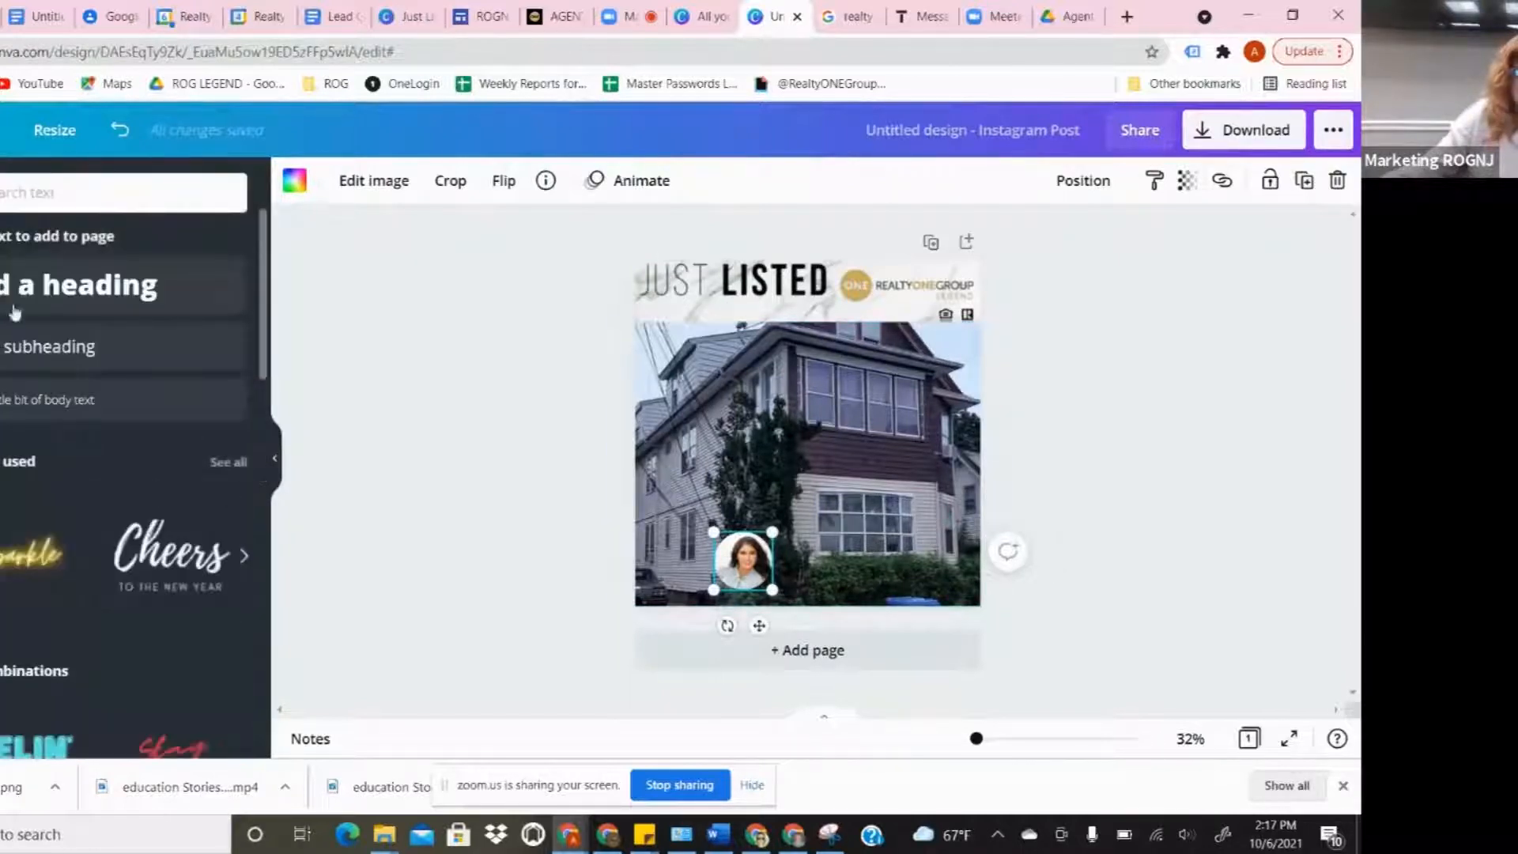
- Add a heading and reduce its font size to 47
{"action": "left_click", "coordinate": [87, 289]}
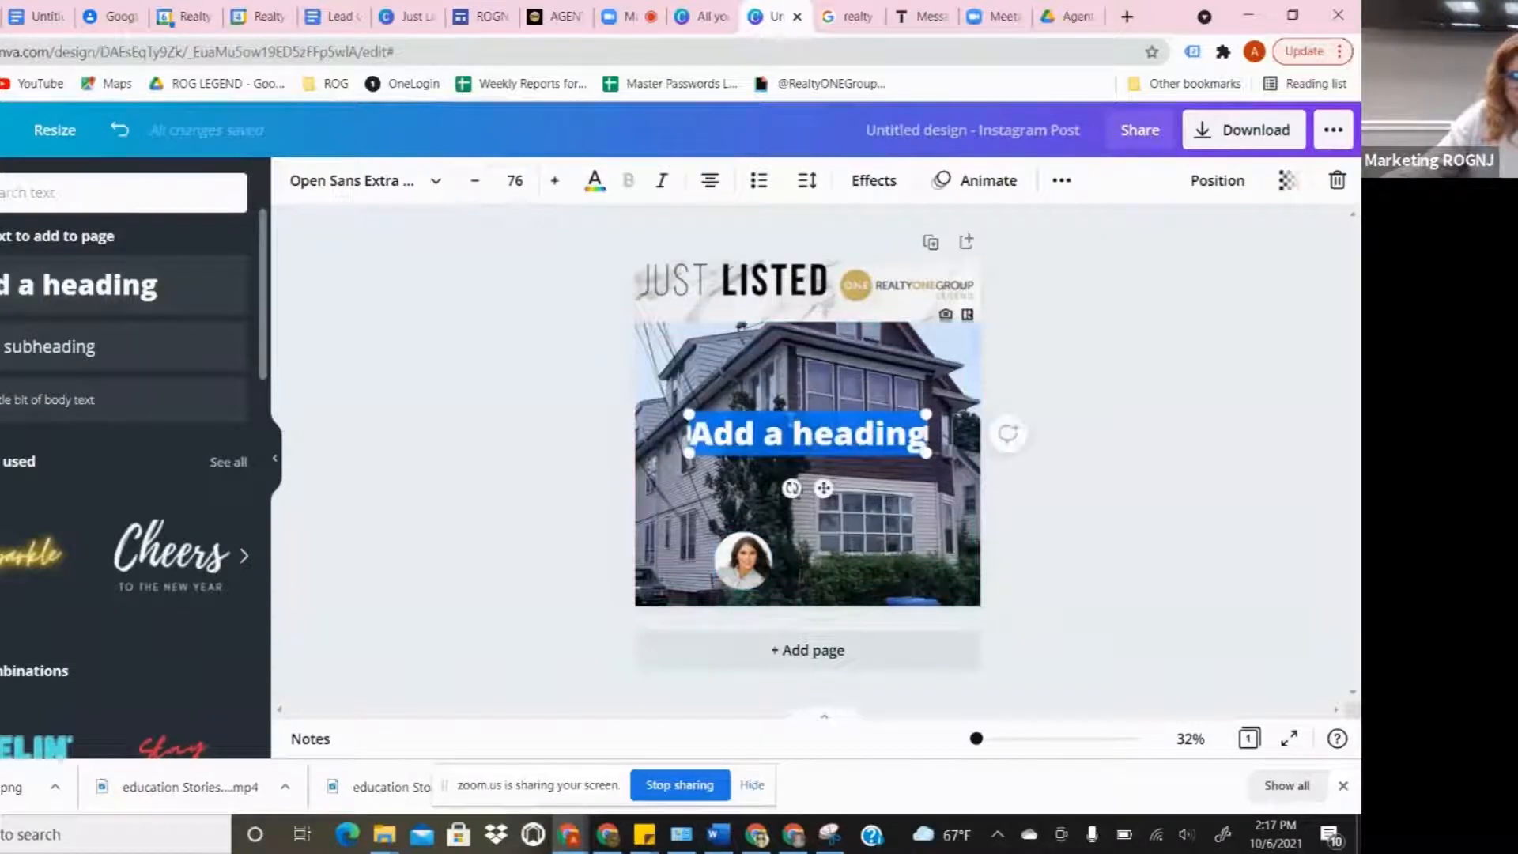
{"action": "left_click", "coordinate": [473, 187]}
{"action": "left_click", "coordinate": [473, 186]}
{"action": "left_click", "coordinate": [473, 187]}
{"action": "left_click", "coordinate": [473, 187]}
{"action": "left_click", "coordinate": [473, 187]}
{"action": "left_click", "coordinate": [473, 187]}
{"action": "left_click", "coordinate": [473, 187]}
{"action": "left_click", "coordinate": [473, 187]}
{"action": "left_click", "coordinate": [473, 186]}
{"action": "left_click", "coordinate": [473, 187]}
{"action": "left_click", "coordinate": [473, 186]}
{"action": "left_click", "coordinate": [473, 187]}
{"action": "left_click", "coordinate": [473, 187]}
{"action": "left_click", "coordinate": [473, 187]}
{"action": "left_click", "coordinate": [473, 187]}
{"action": "left_click", "coordinate": [473, 187]}
- Move the heading beside the agent headshot and change its text to 'Name'
{"action": "left_click", "coordinate": [541, 464]}
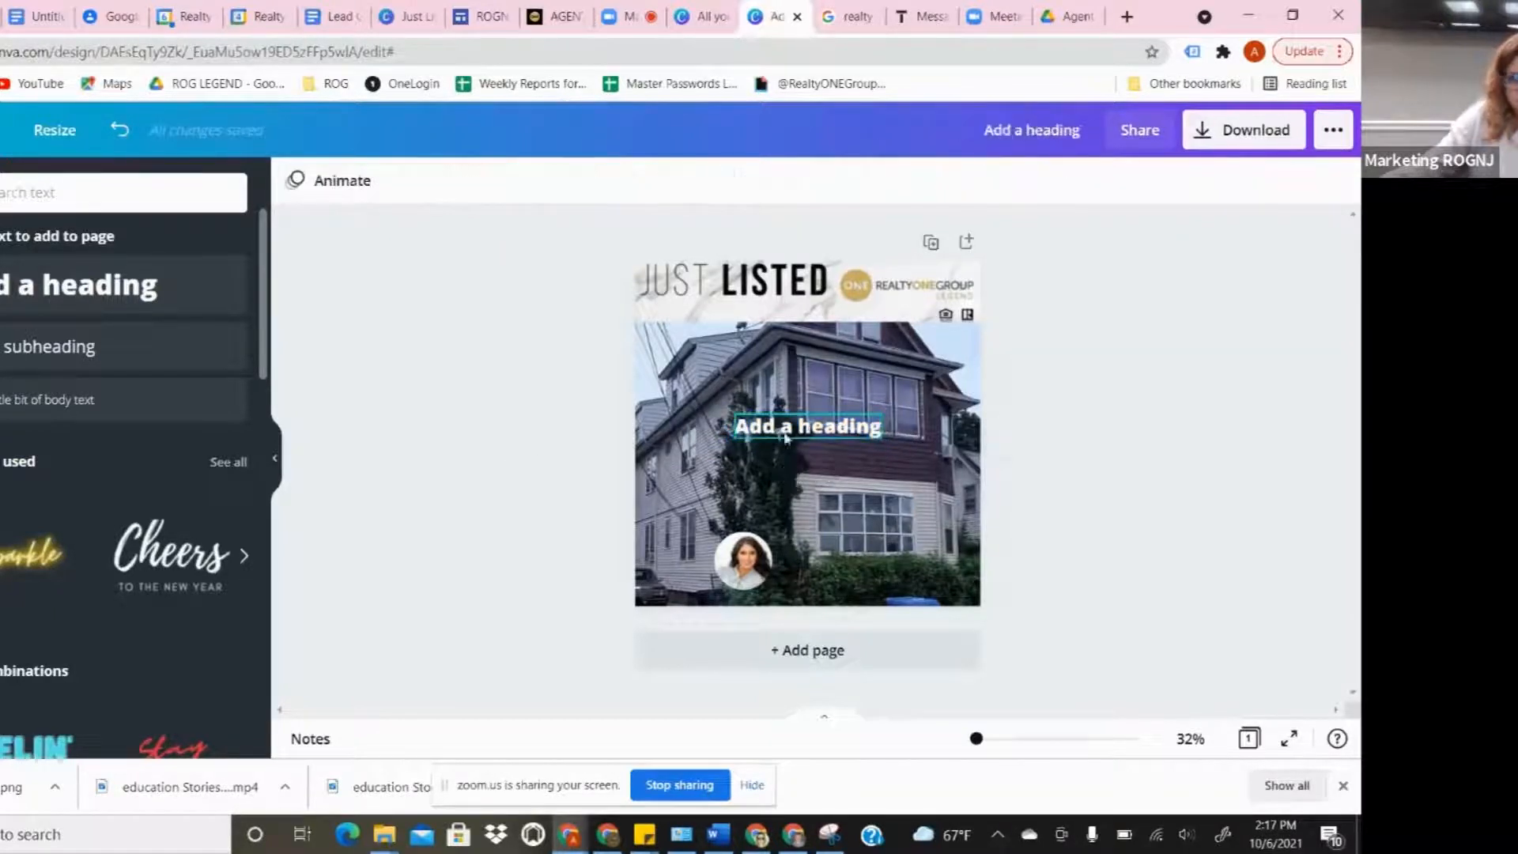
{"action": "left_click_drag", "start_coordinate": [810, 430], "coordinate": [864, 553]}
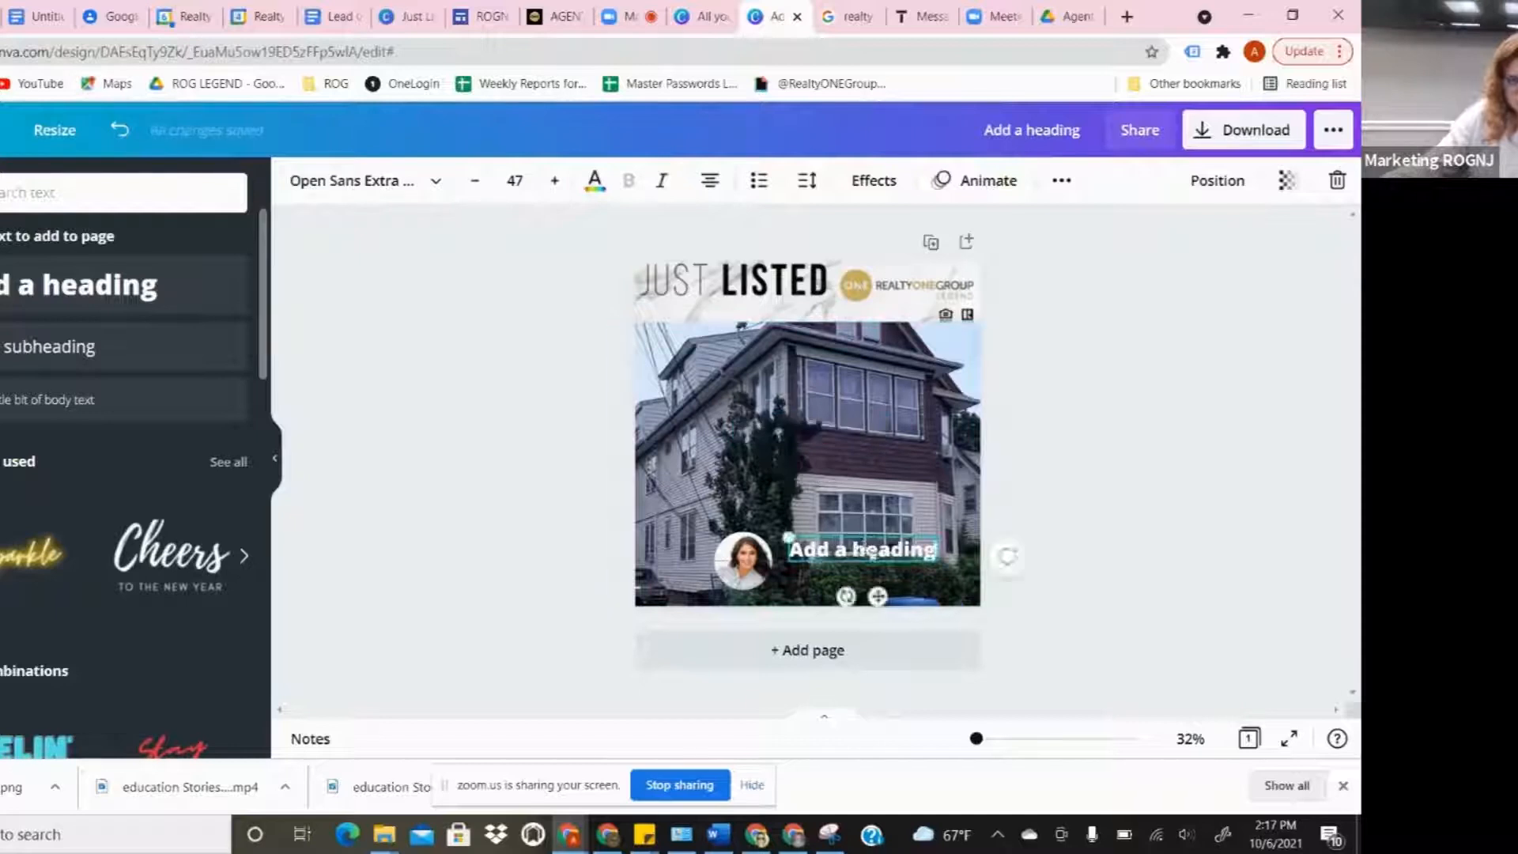
{"action": "double_click", "coordinate": [858, 550]}
{"action": "left_click", "coordinate": [1168, 460]}
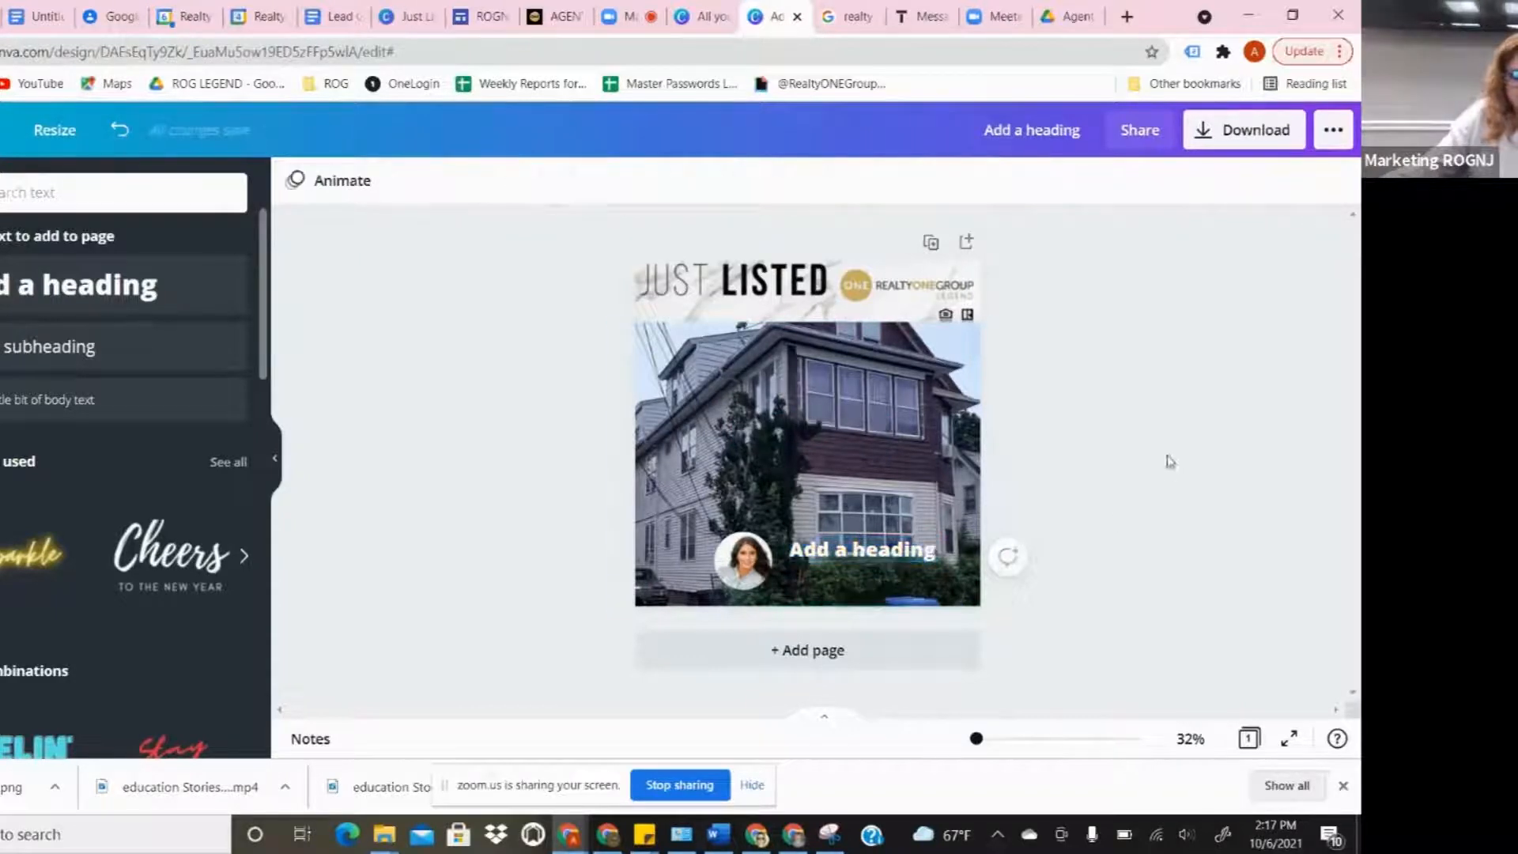
{"action": "left_click", "coordinate": [827, 551]}
{"action": "left_click", "coordinate": [825, 551]}
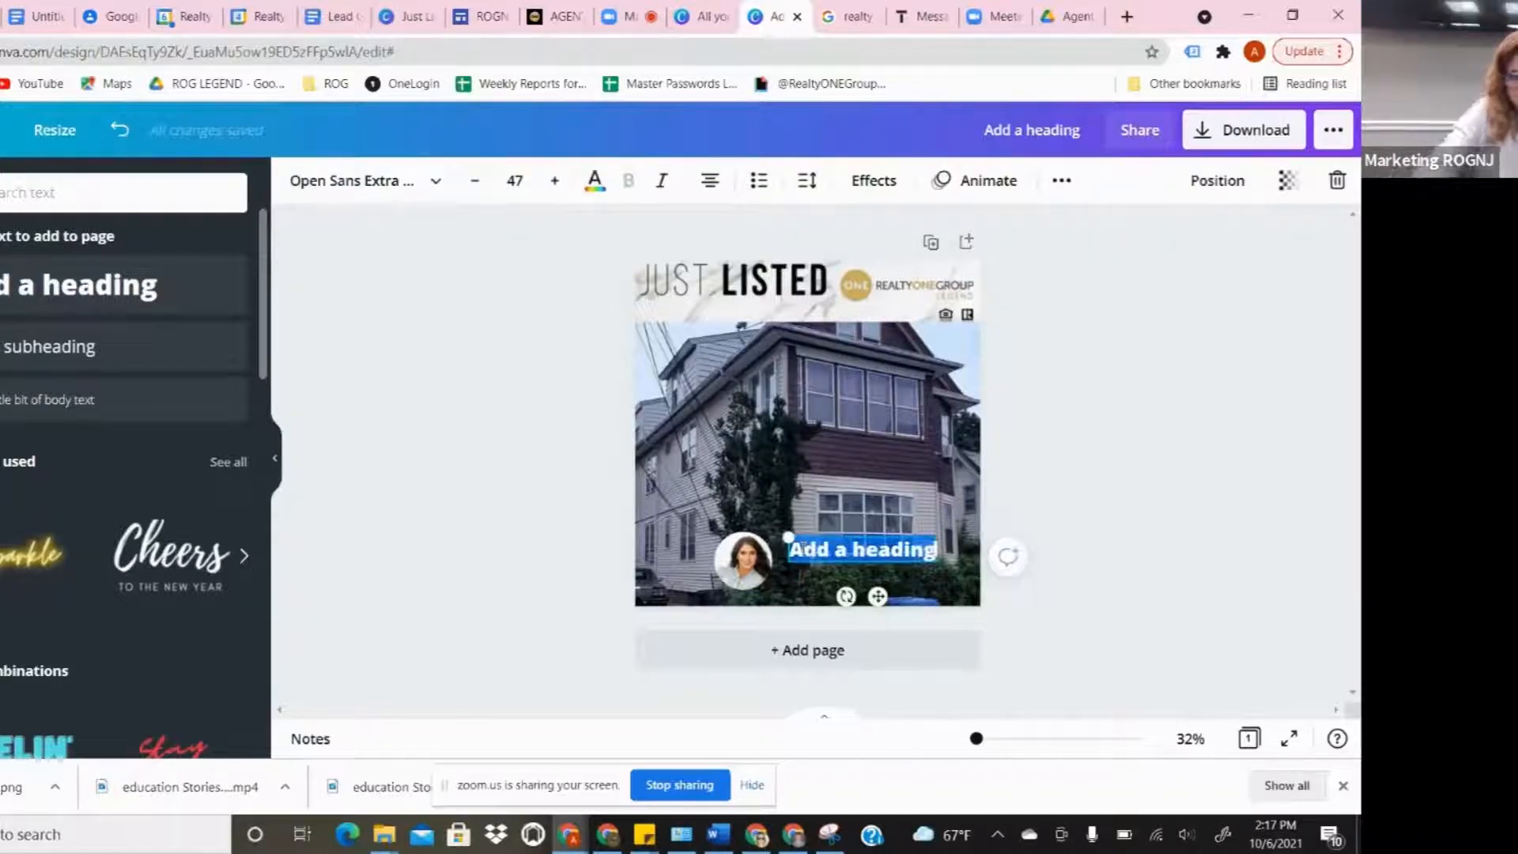
{"action": "type", "text": "Name"}
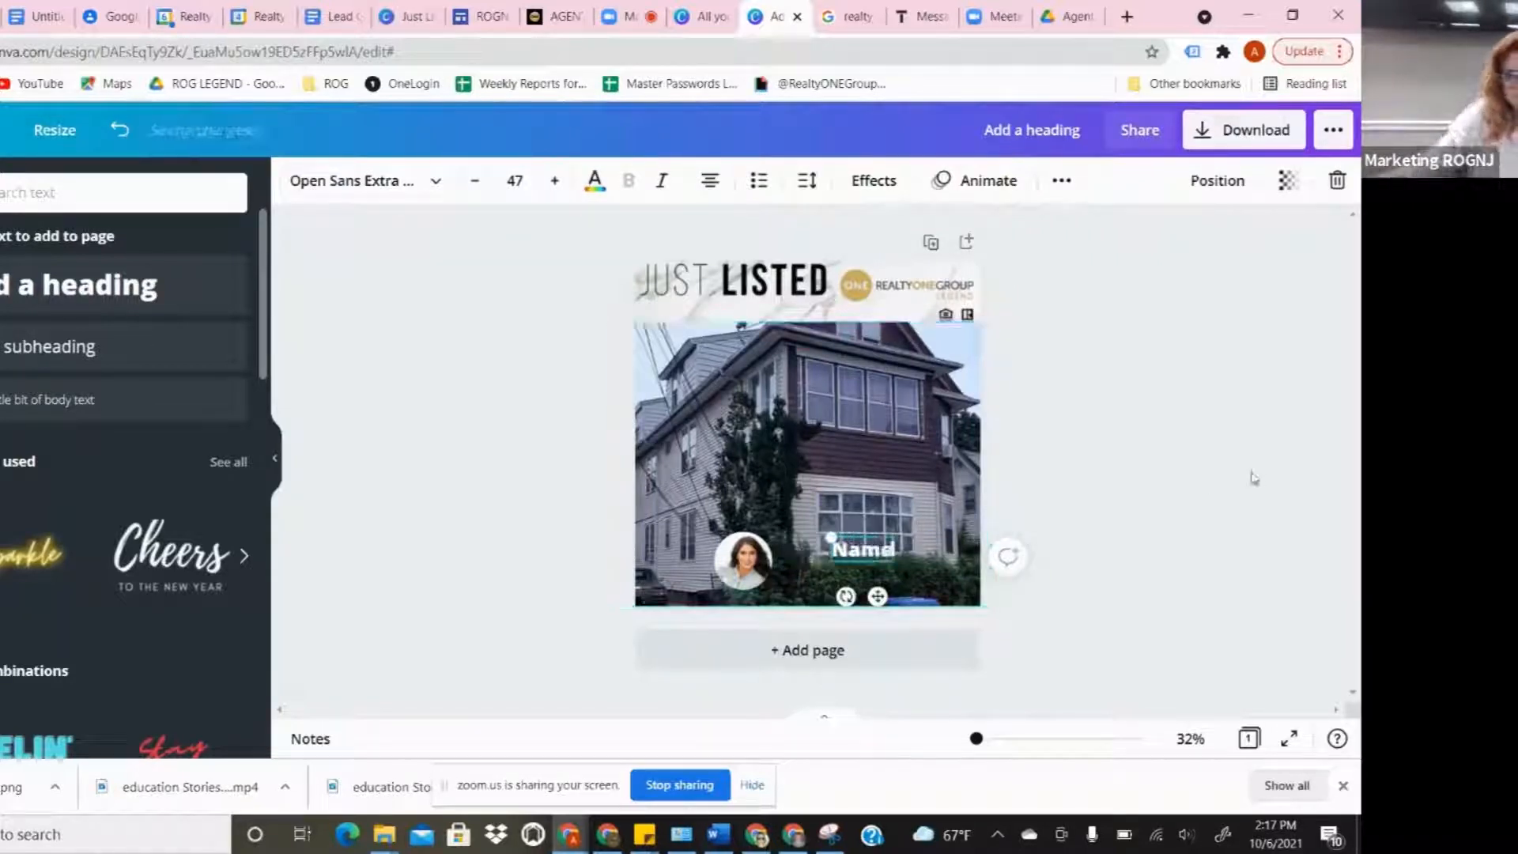
{"action": "left_click", "coordinate": [497, 361]}
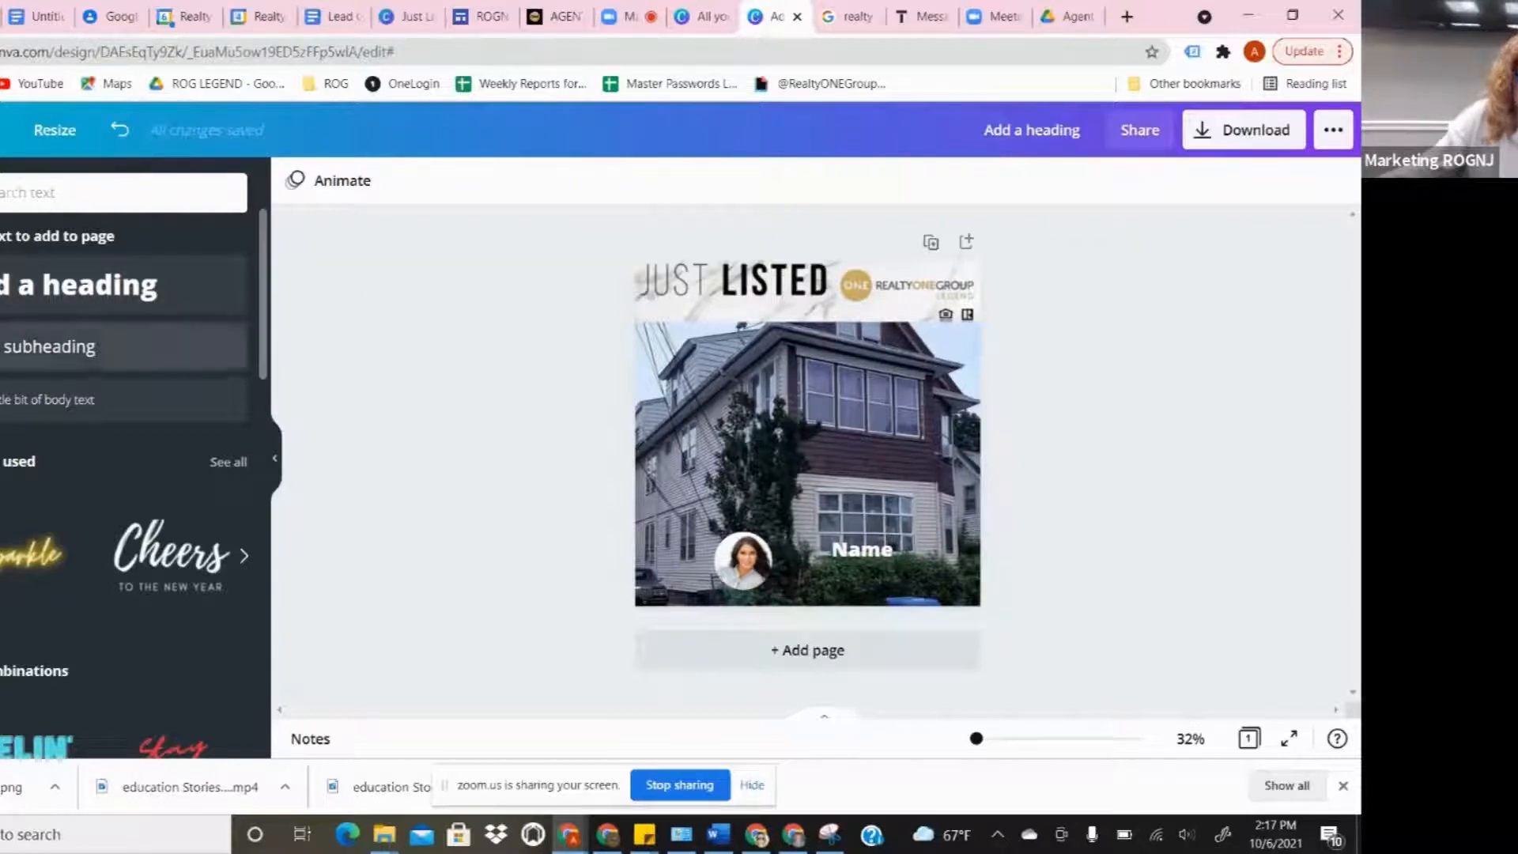
{"action": "left_click", "coordinate": [93, 368]}
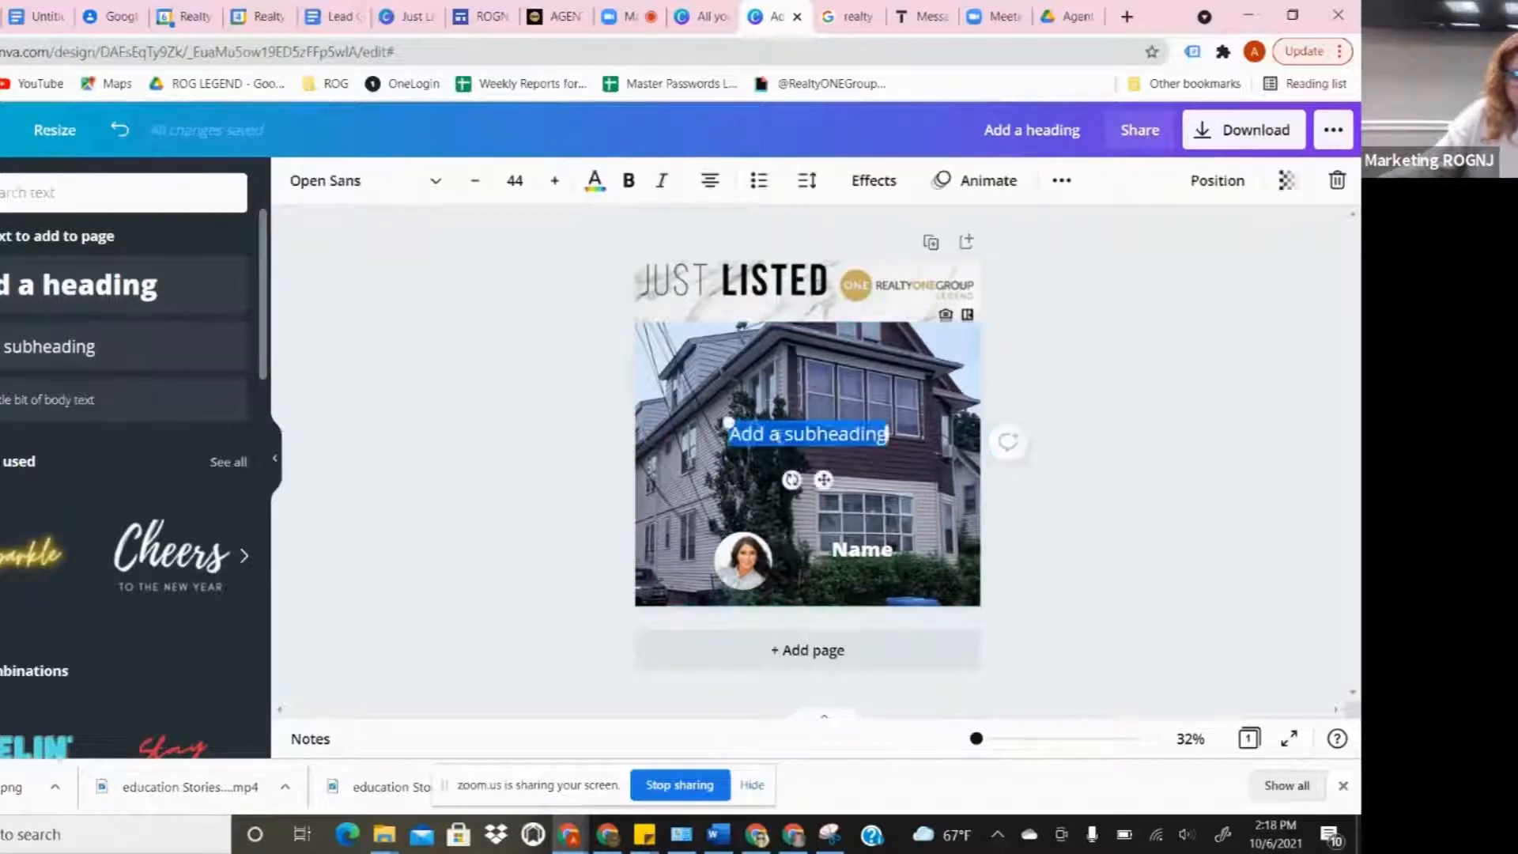
{"action": "left_click_drag", "start_coordinate": [762, 434], "coordinate": [835, 573]}
{"action": "double_click", "coordinate": [835, 573]}
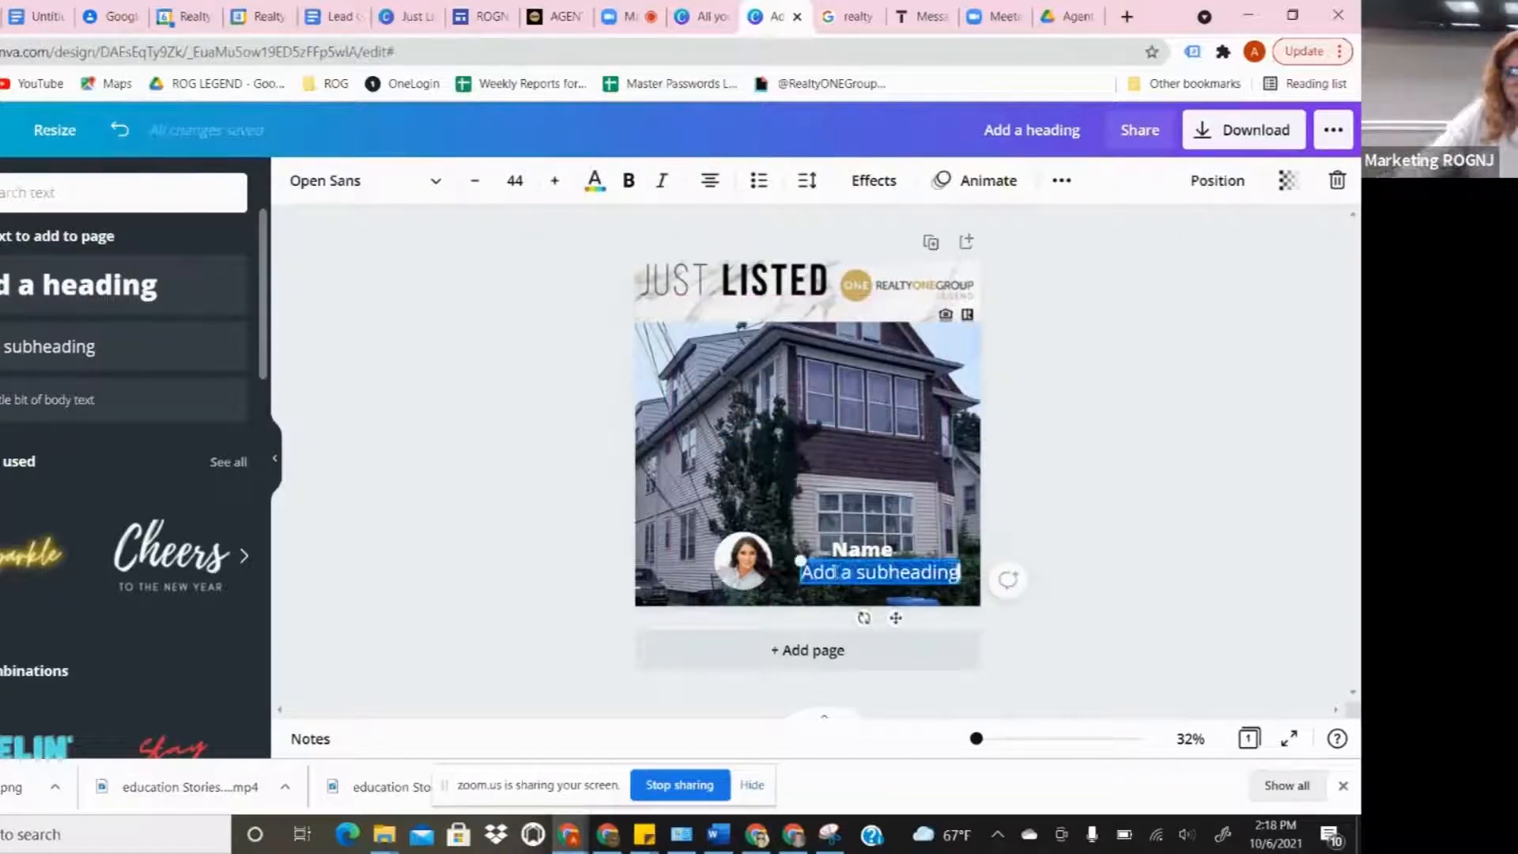
{"action": "key", "text": "BackSpace"}
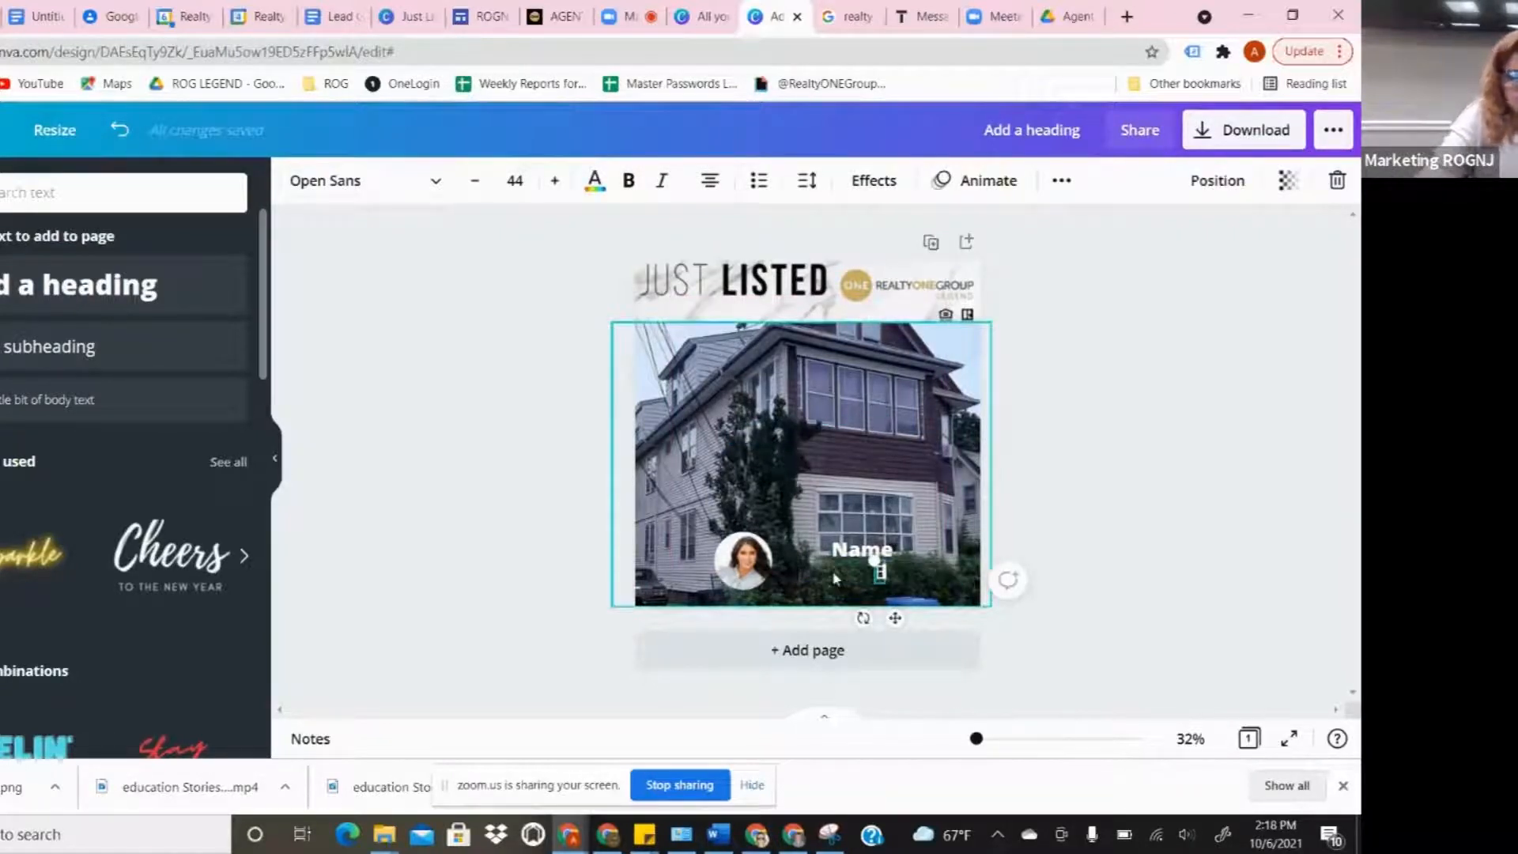
{"action": "type", "text": "Email"}
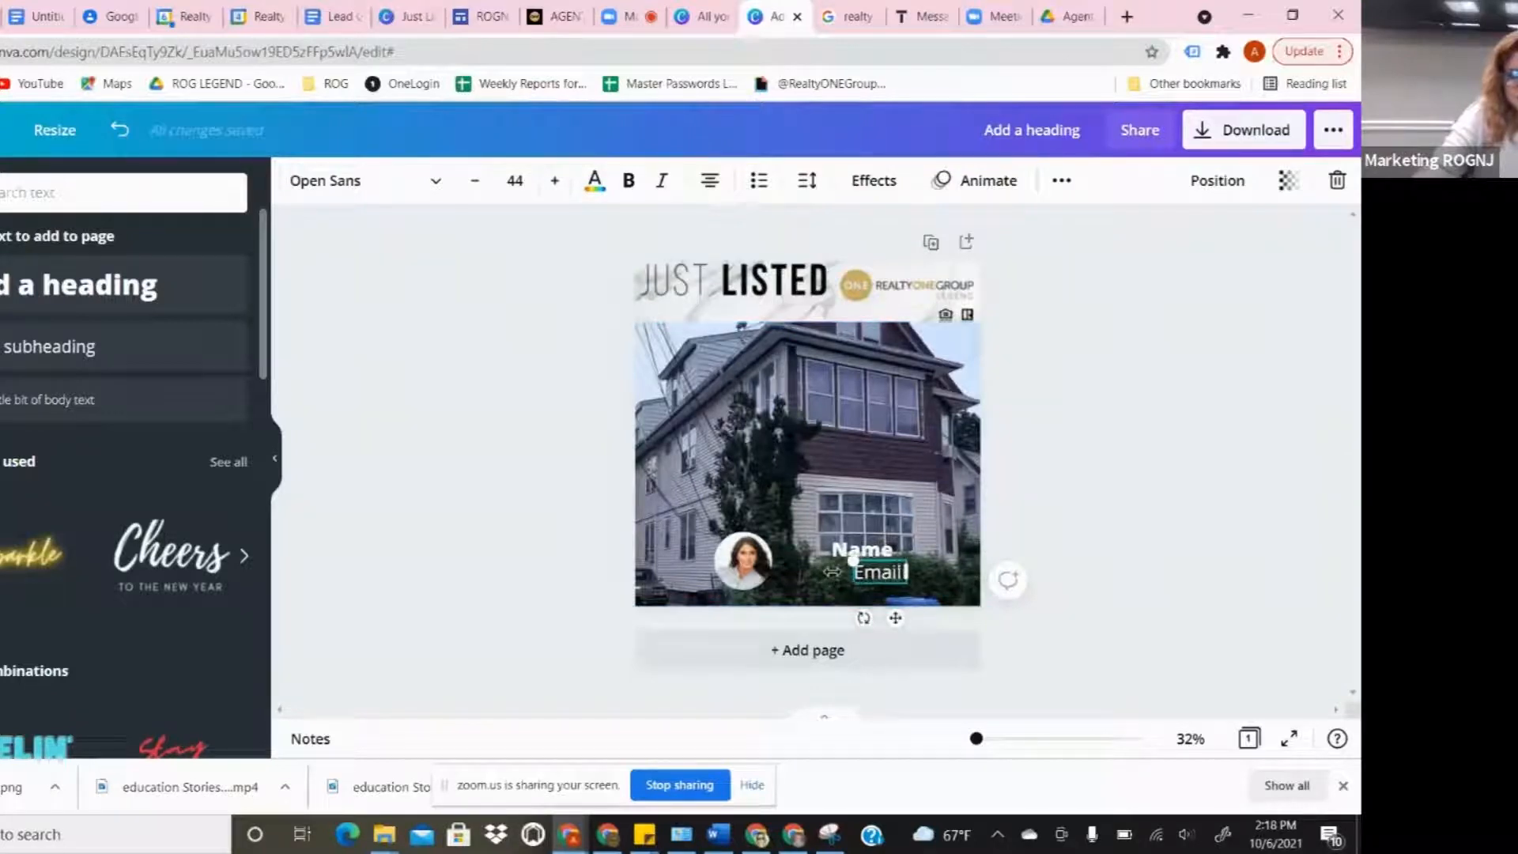
{"action": "type", "text": " |"}
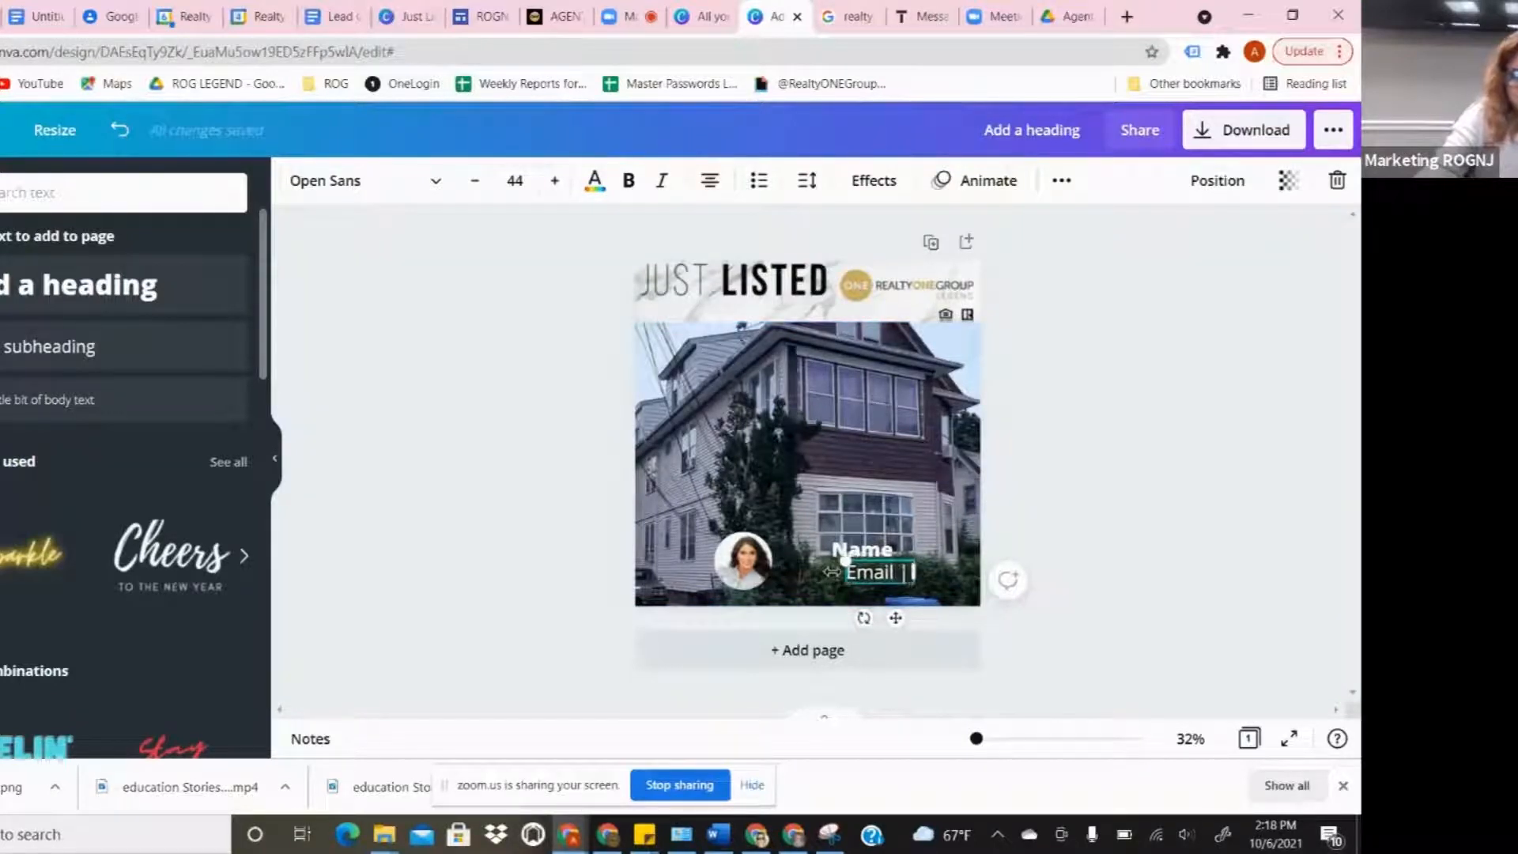
{"action": "type", "text": " Phone"}
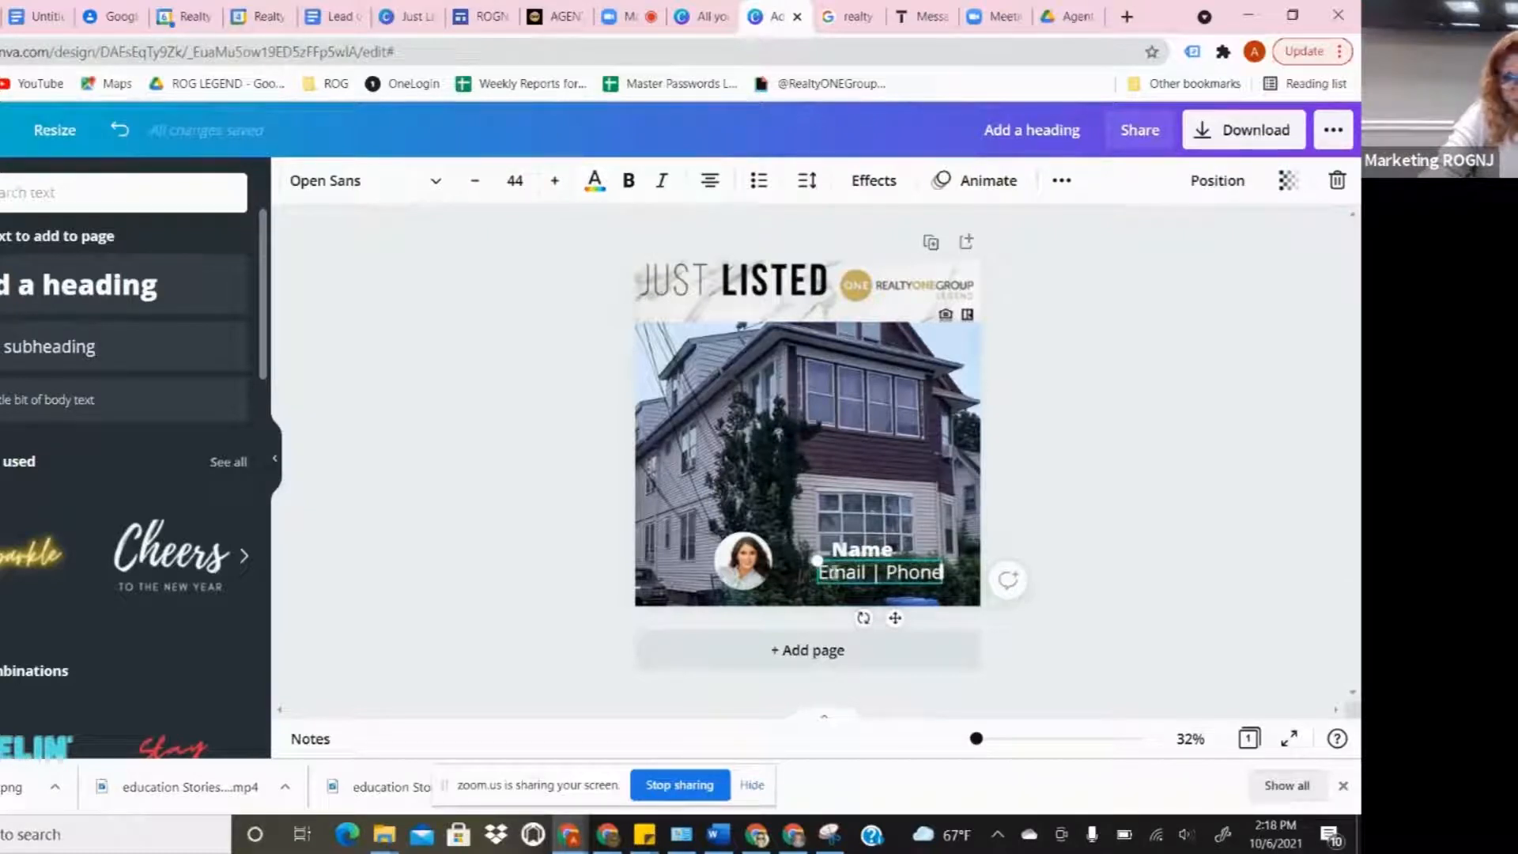
{"action": "key", "text": "Return"}
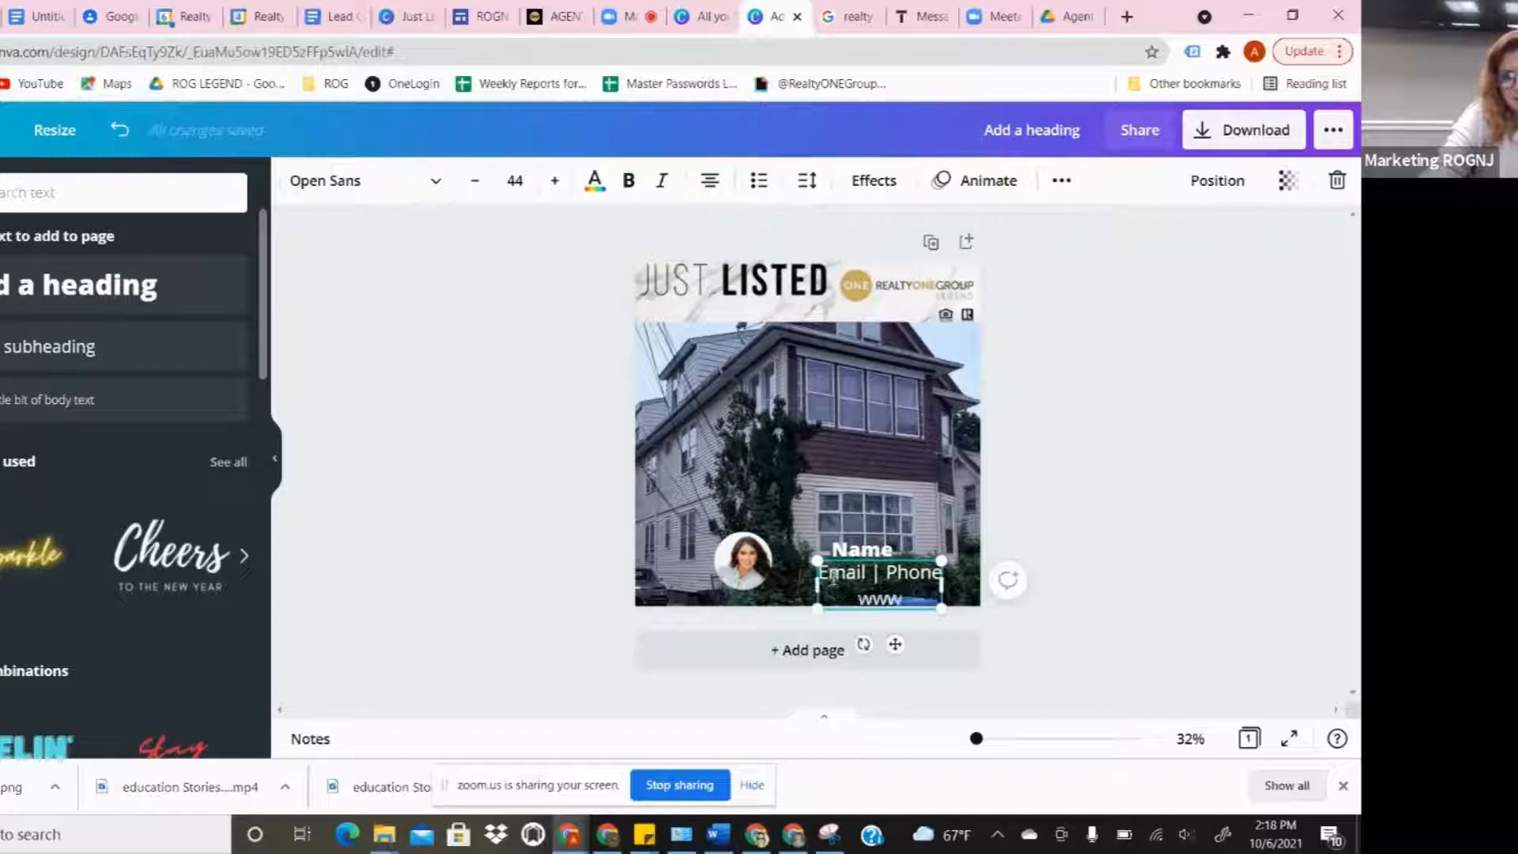
{"action": "type", "text": "www.rogle"}
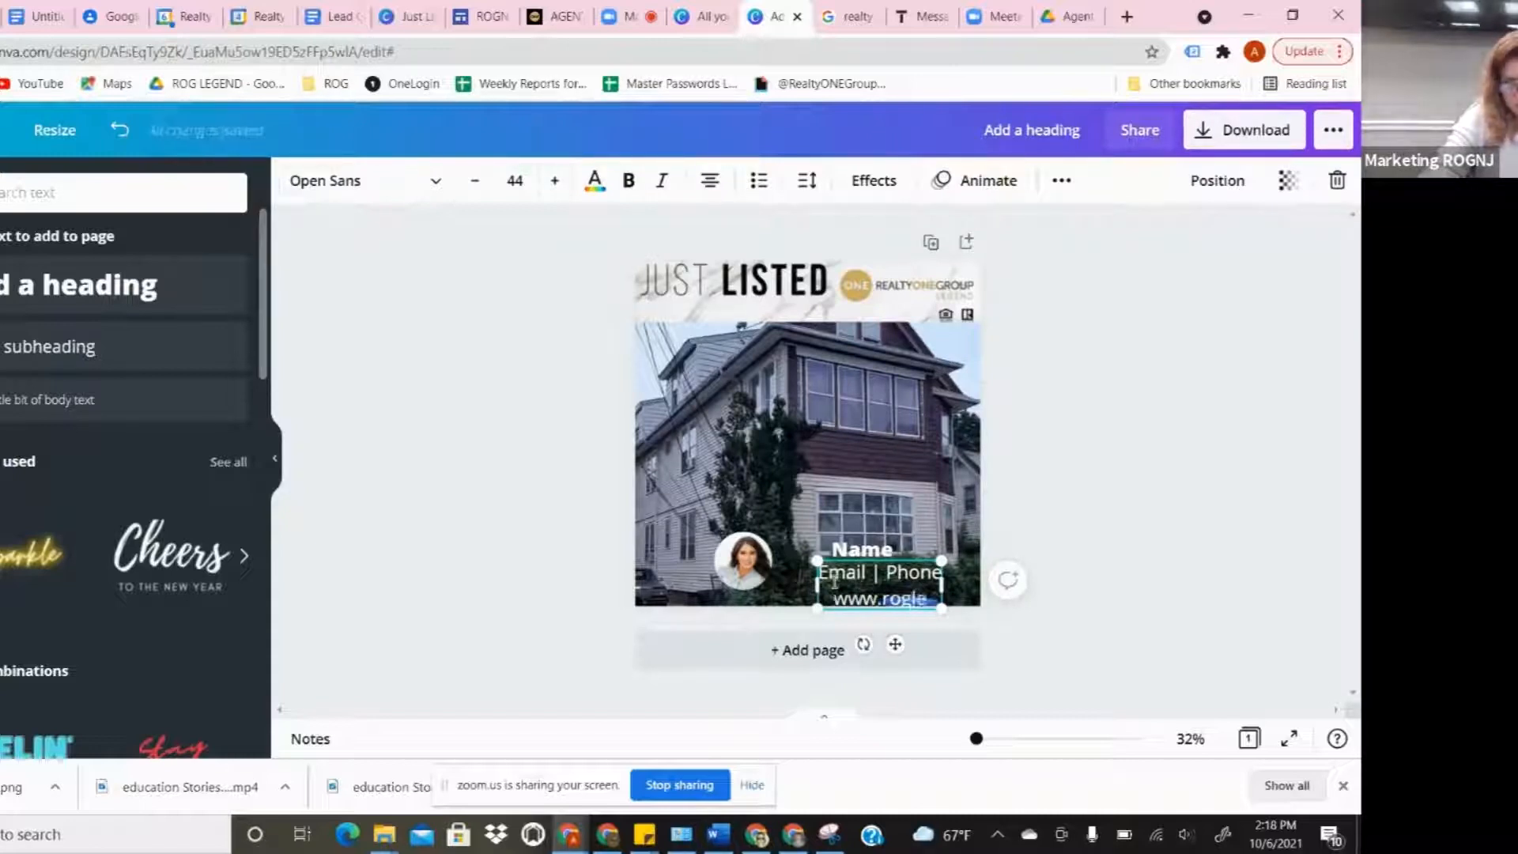
{"action": "type", "text": "gend.com"}
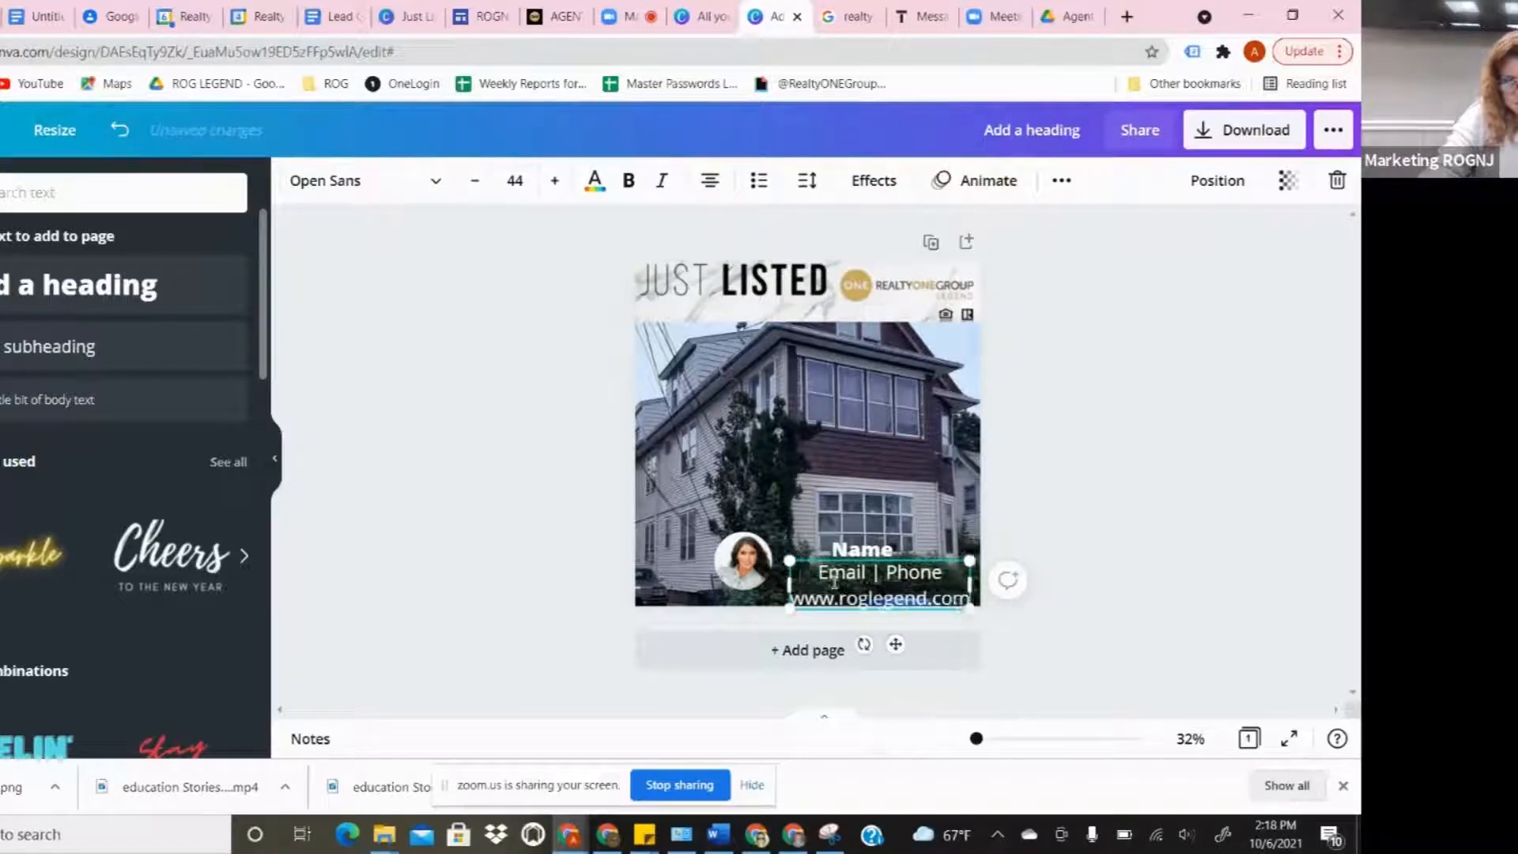
{"action": "left_click", "coordinate": [1100, 563]}
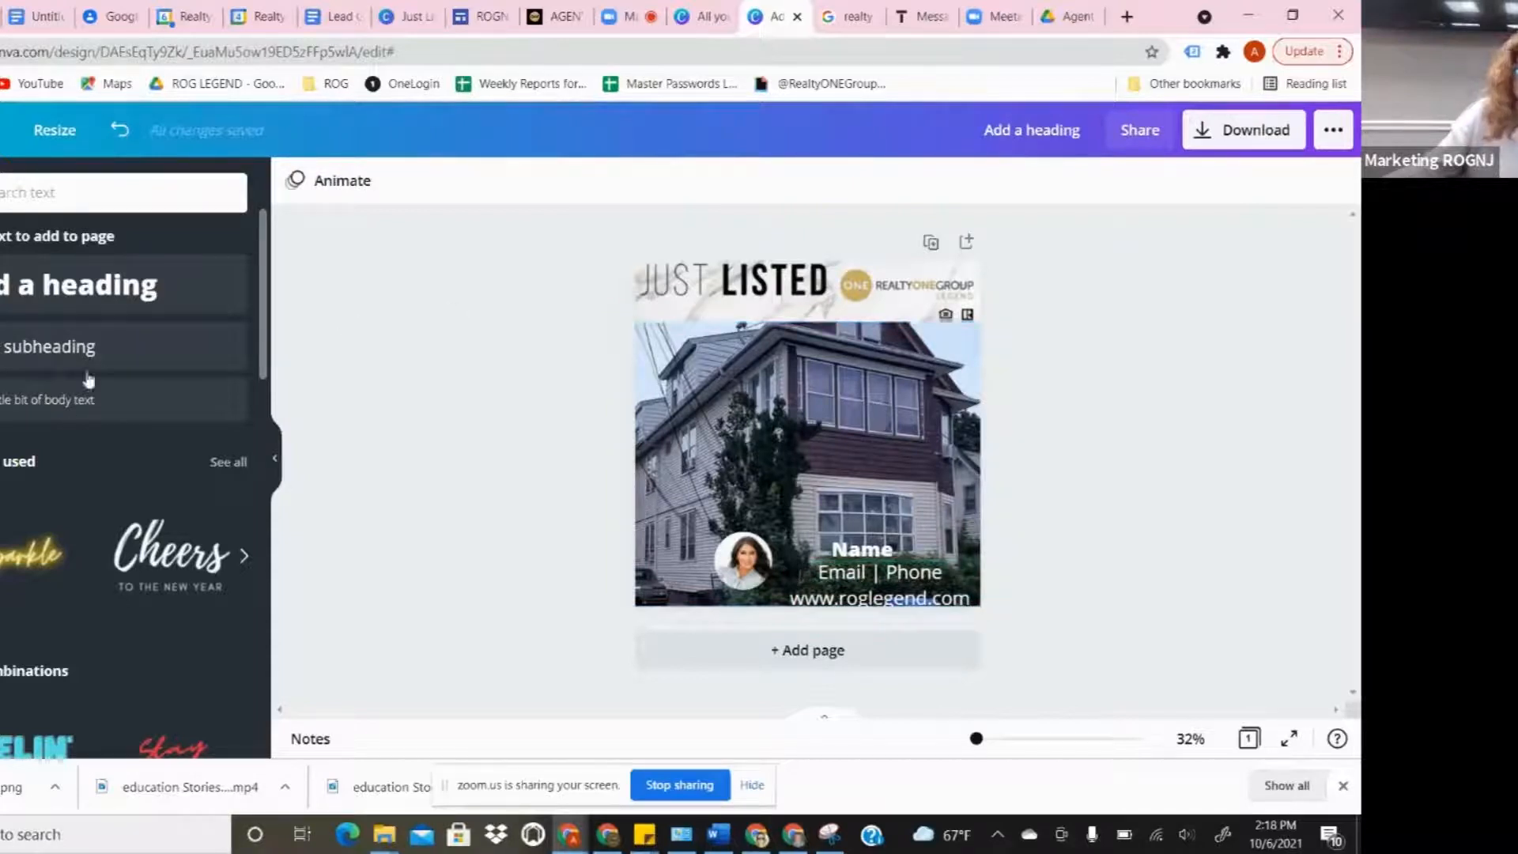
- Add a new heading at font size 63 with black text
{"action": "left_click", "coordinate": [95, 286]}
{"action": "left_click", "coordinate": [1197, 473]}
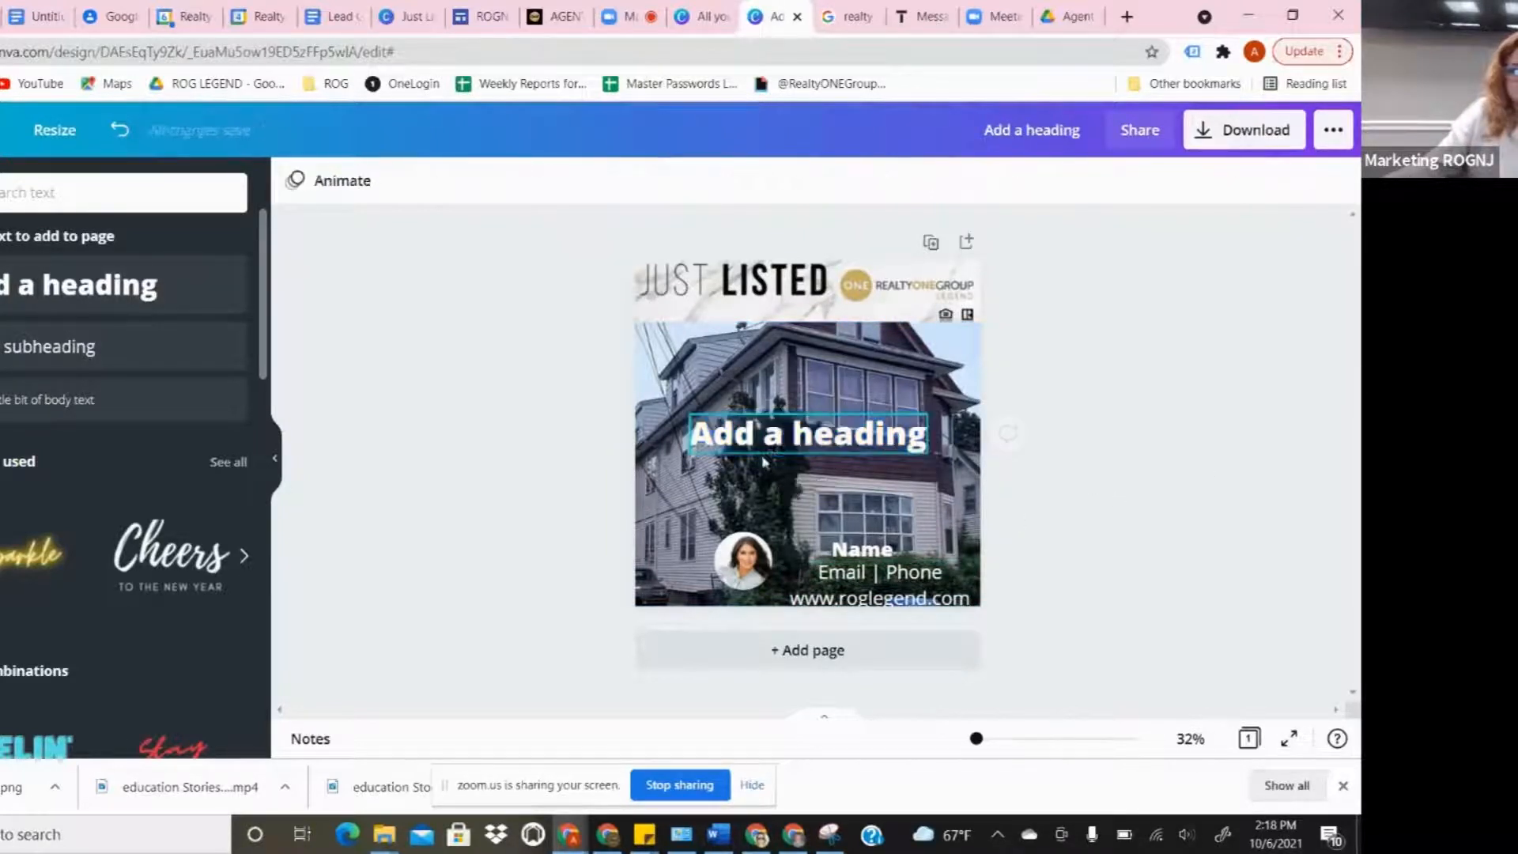
{"action": "left_click_drag", "start_coordinate": [767, 435], "coordinate": [709, 315]}
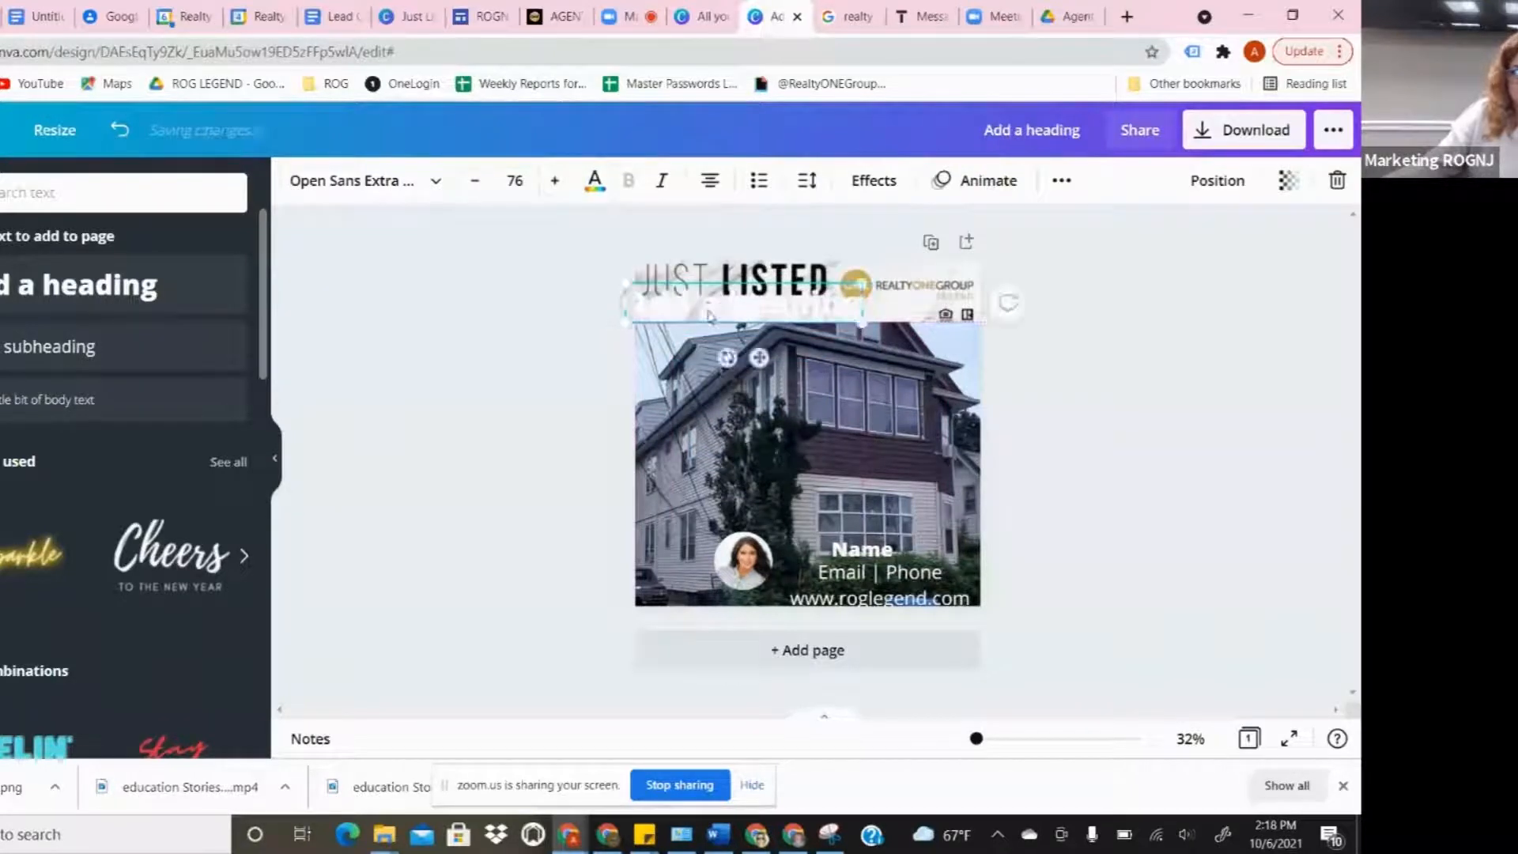
{"action": "double_click", "coordinate": [815, 304]}
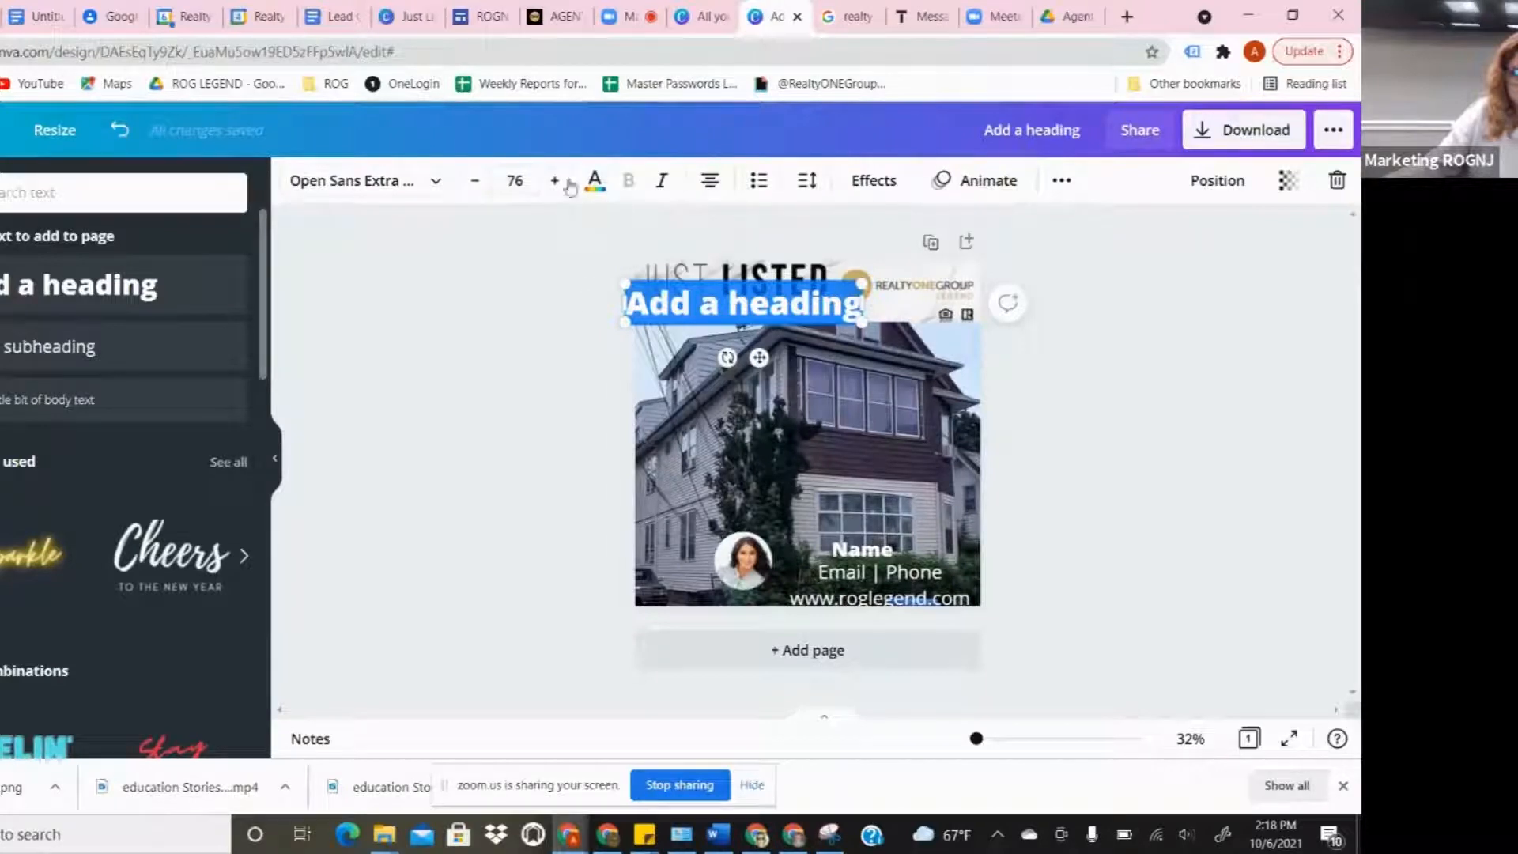
{"action": "left_click", "coordinate": [474, 181]}
{"action": "left_click", "coordinate": [475, 181]}
{"action": "left_click", "coordinate": [475, 181]}
{"action": "left_click", "coordinate": [474, 181]}
{"action": "left_click", "coordinate": [474, 181]}
{"action": "left_click", "coordinate": [474, 181]}
{"action": "left_click", "coordinate": [475, 181]}
{"action": "left_click", "coordinate": [474, 181]}
{"action": "left_click", "coordinate": [474, 181]}
{"action": "left_click", "coordinate": [475, 181]}
{"action": "left_click", "coordinate": [474, 181]}
{"action": "left_click", "coordinate": [474, 181]}
{"action": "left_click", "coordinate": [474, 181]}
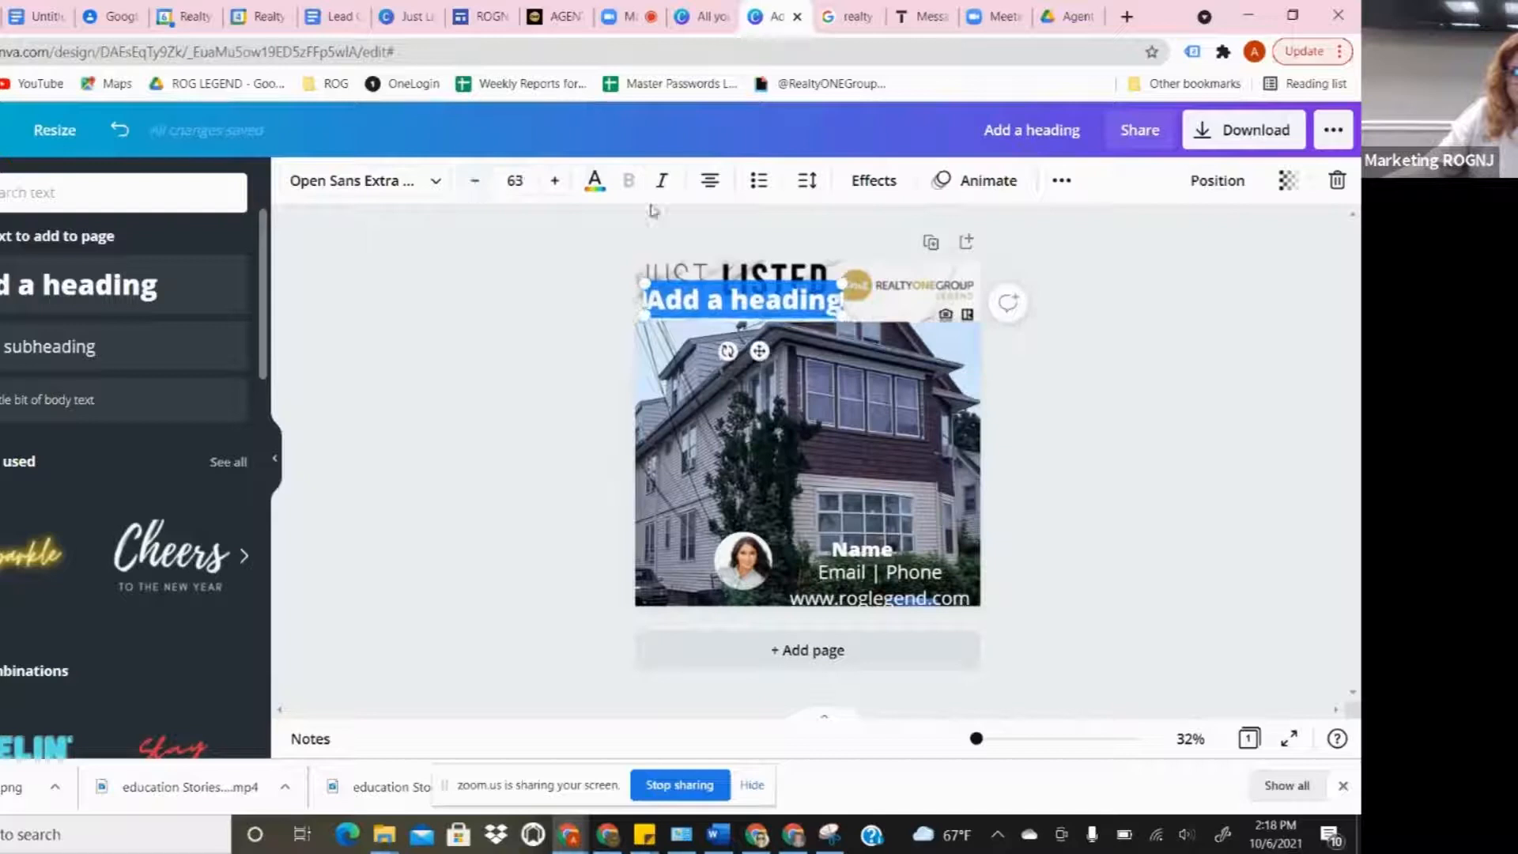
{"action": "left_click", "coordinate": [594, 181]}
{"action": "left_click", "coordinate": [13, 384]}
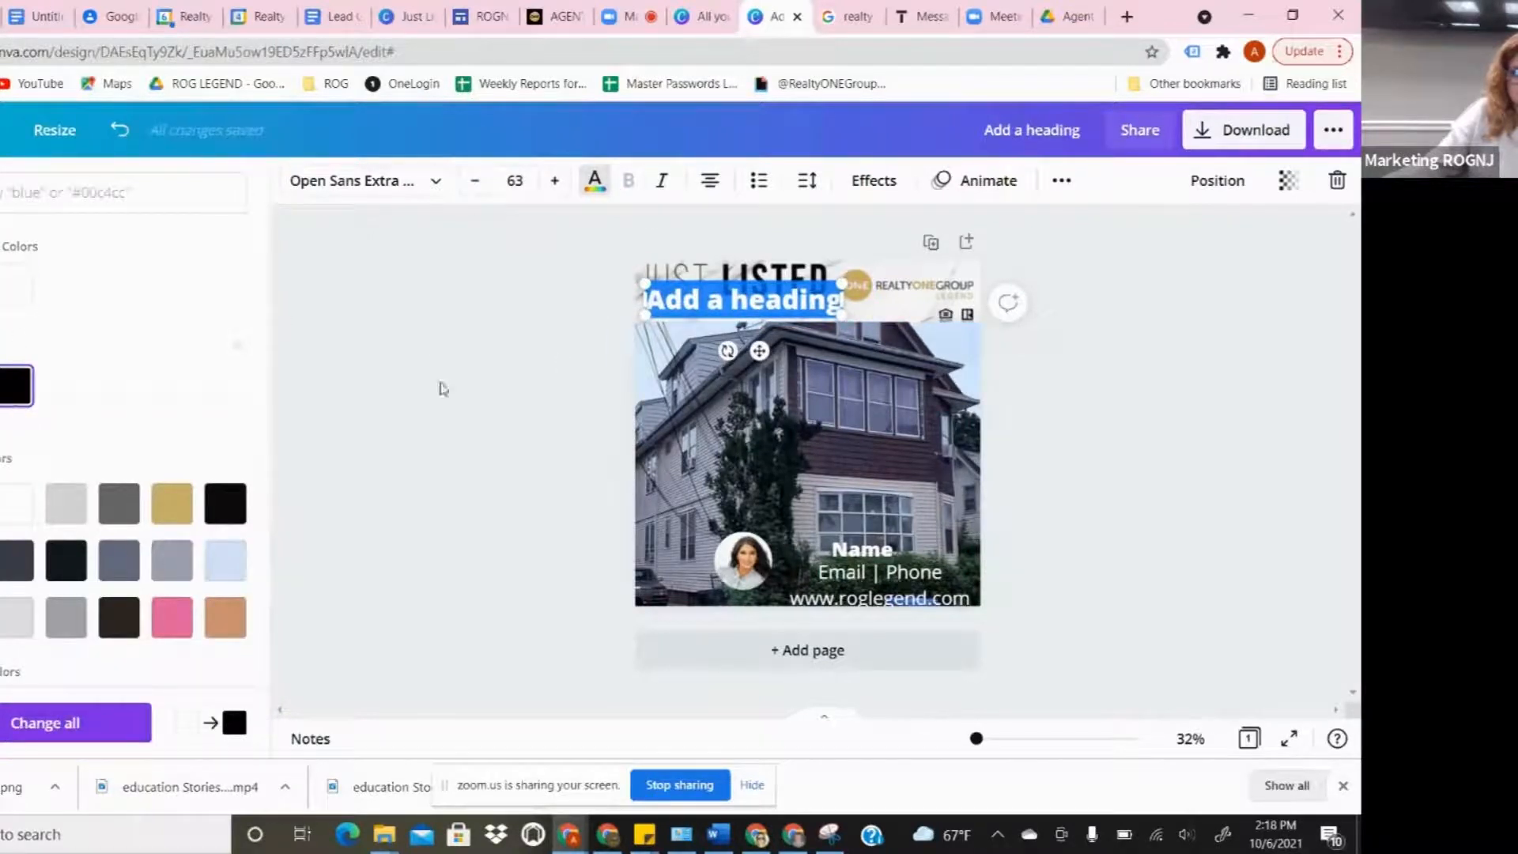
{"action": "left_click", "coordinate": [694, 309]}
{"action": "left_click", "coordinate": [465, 397]}
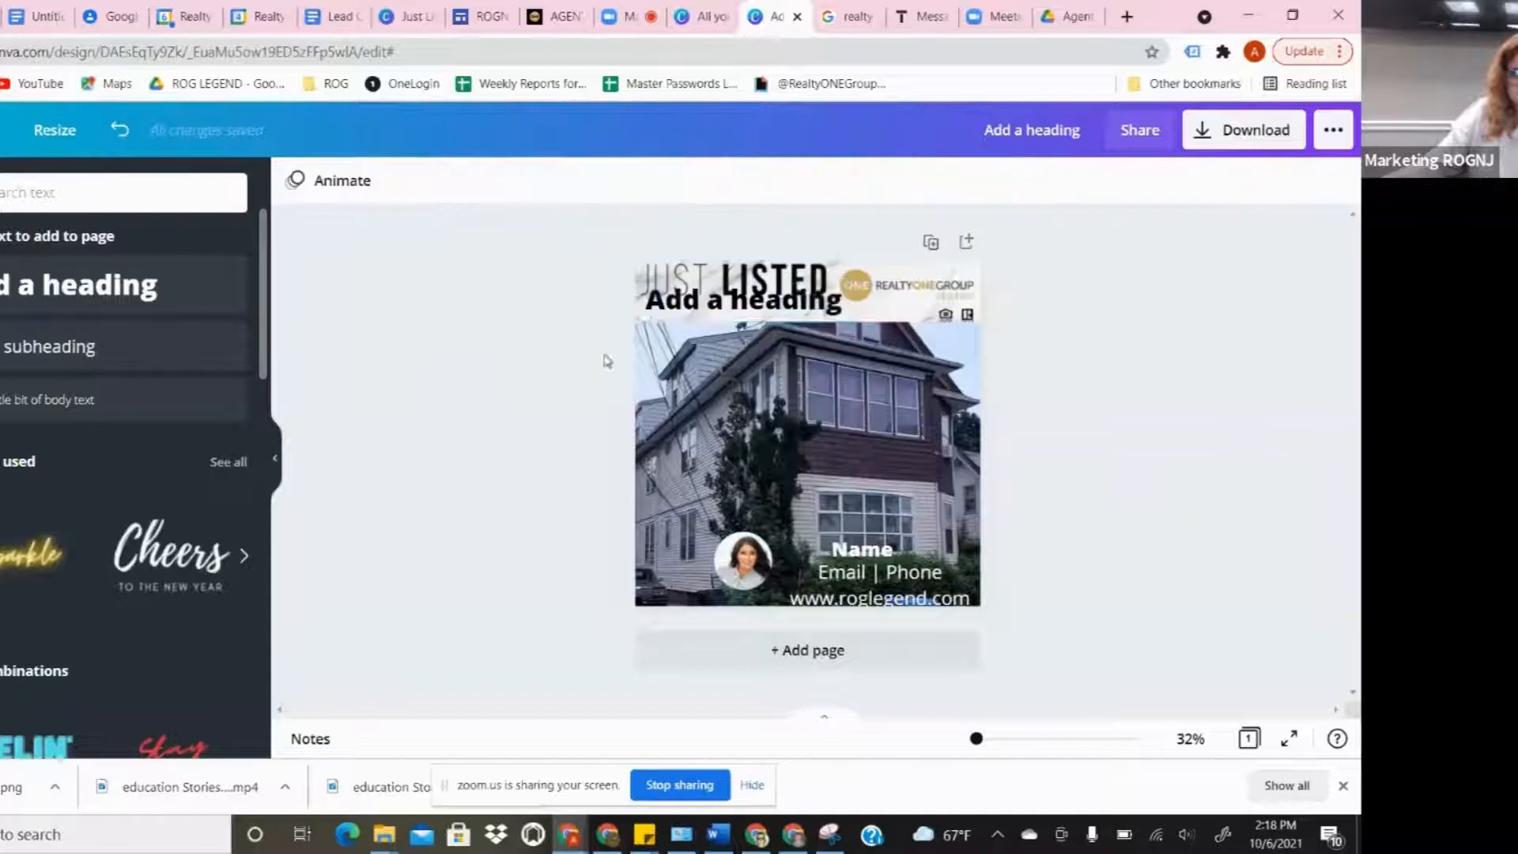
- Position the heading just under JUST LISTED and change its text to '$200,000'
{"action": "left_click_drag", "start_coordinate": [719, 303], "coordinate": [696, 314]}
{"action": "double_click", "coordinate": [700, 312]}
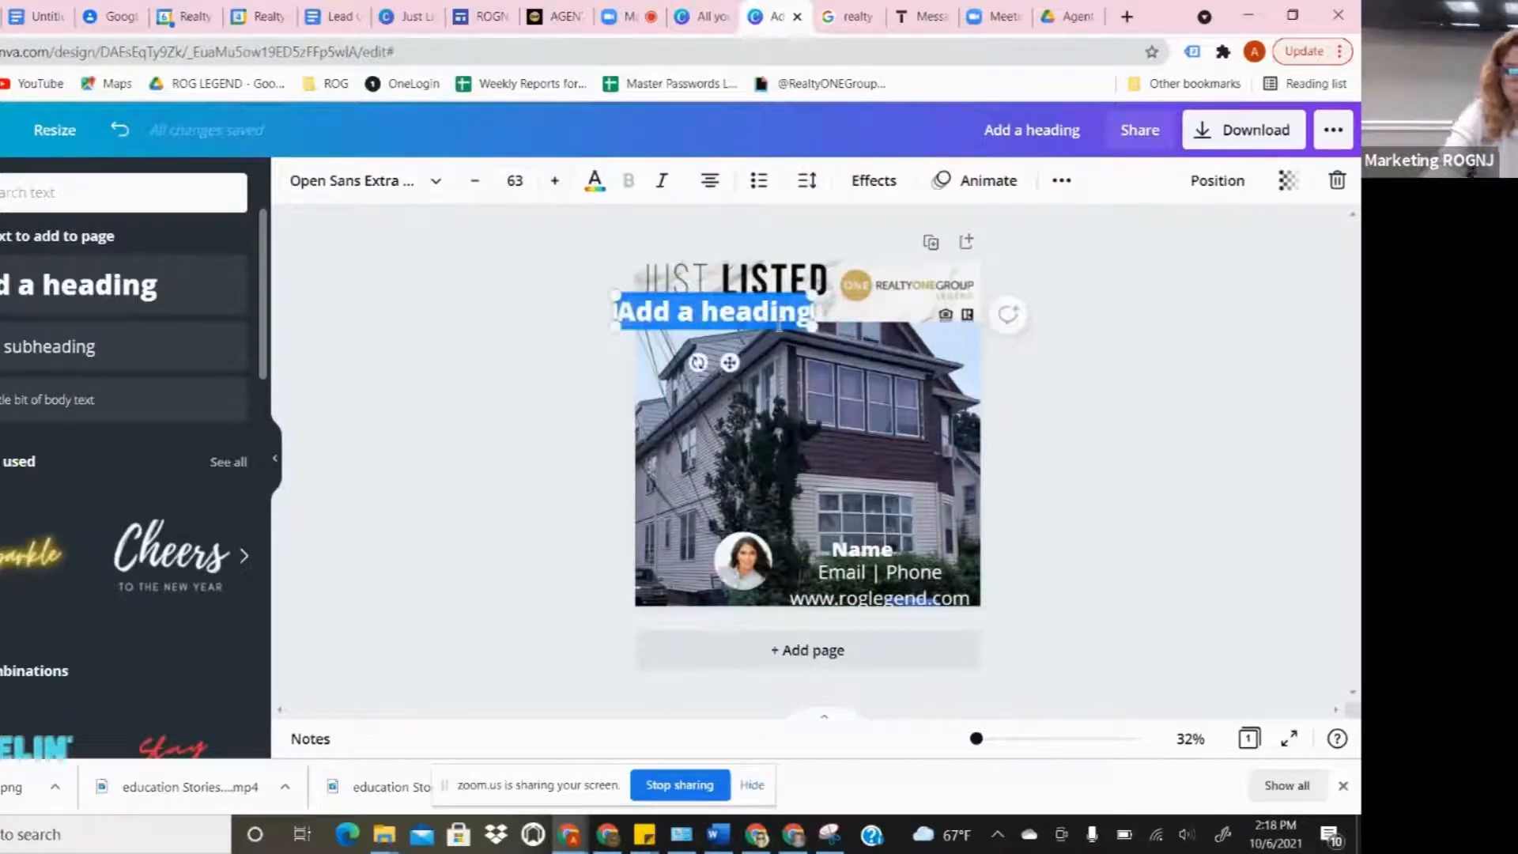
{"action": "type", "text": "$200"}
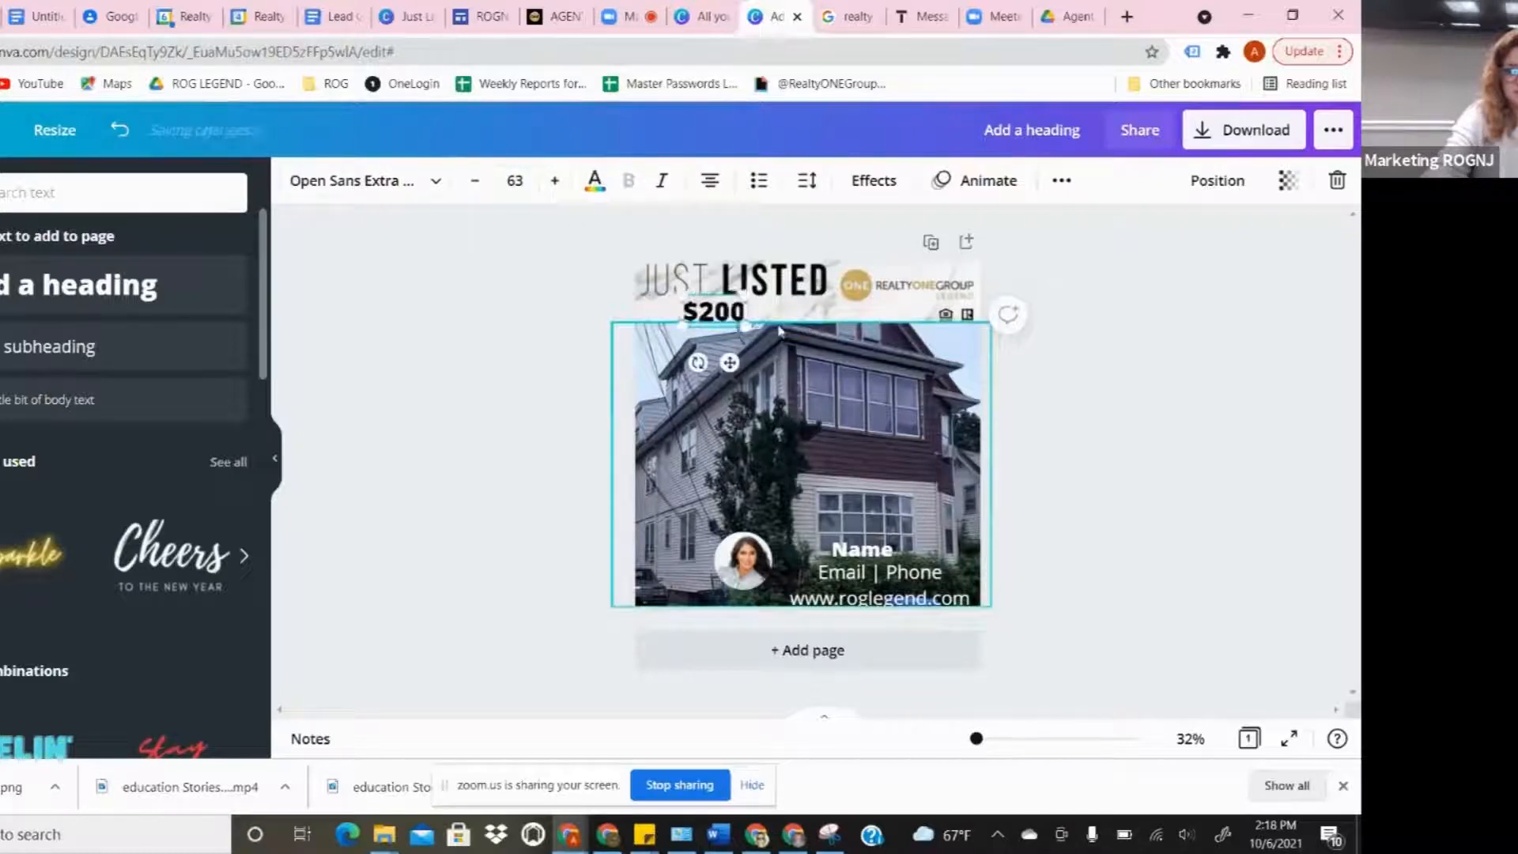
{"action": "type", "text": ",000"}
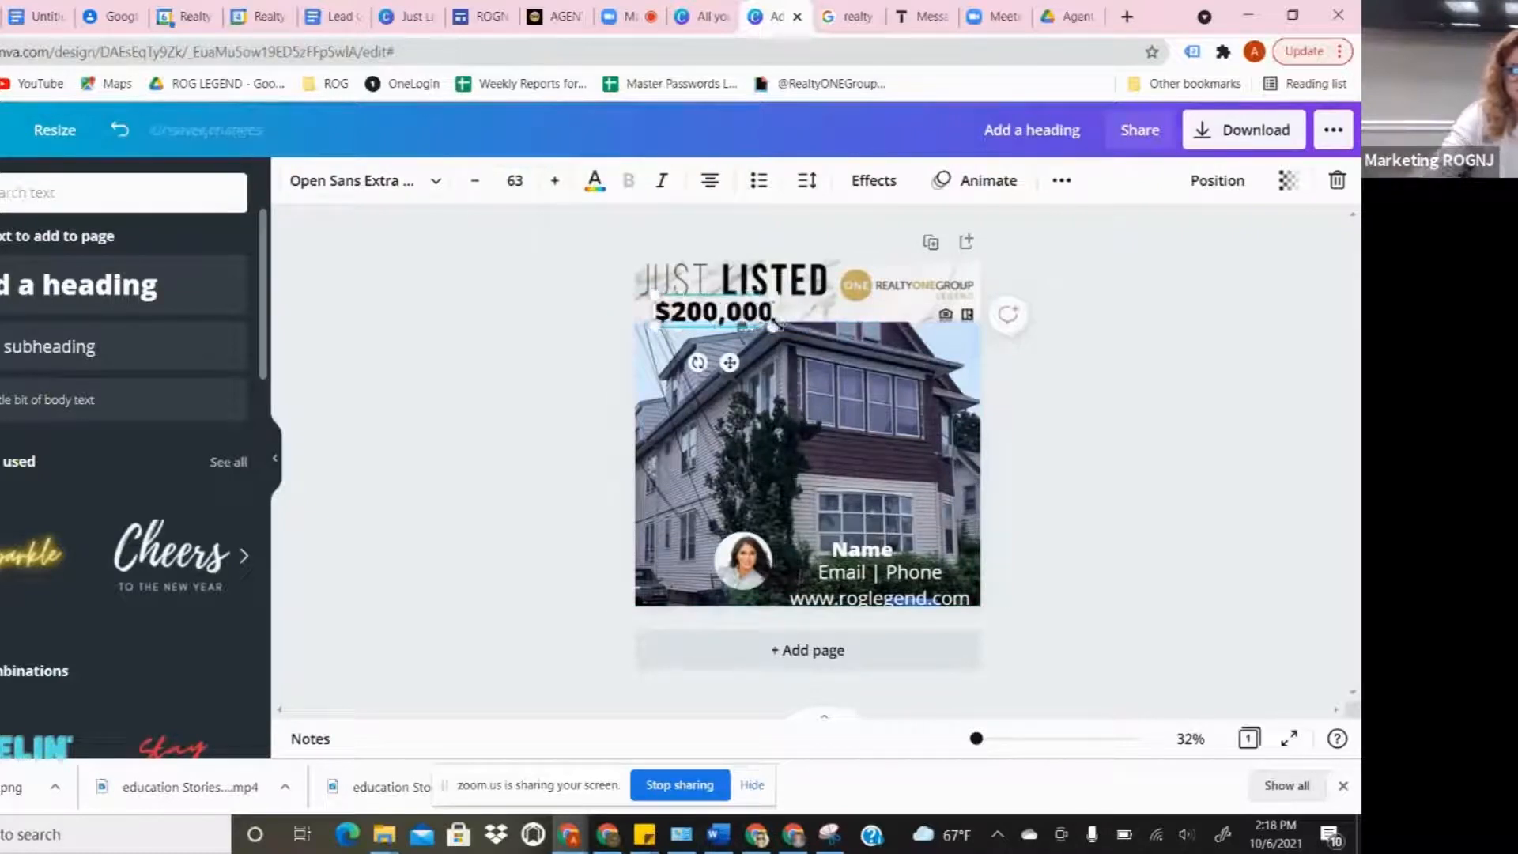
{"action": "left_click", "coordinate": [1223, 510]}
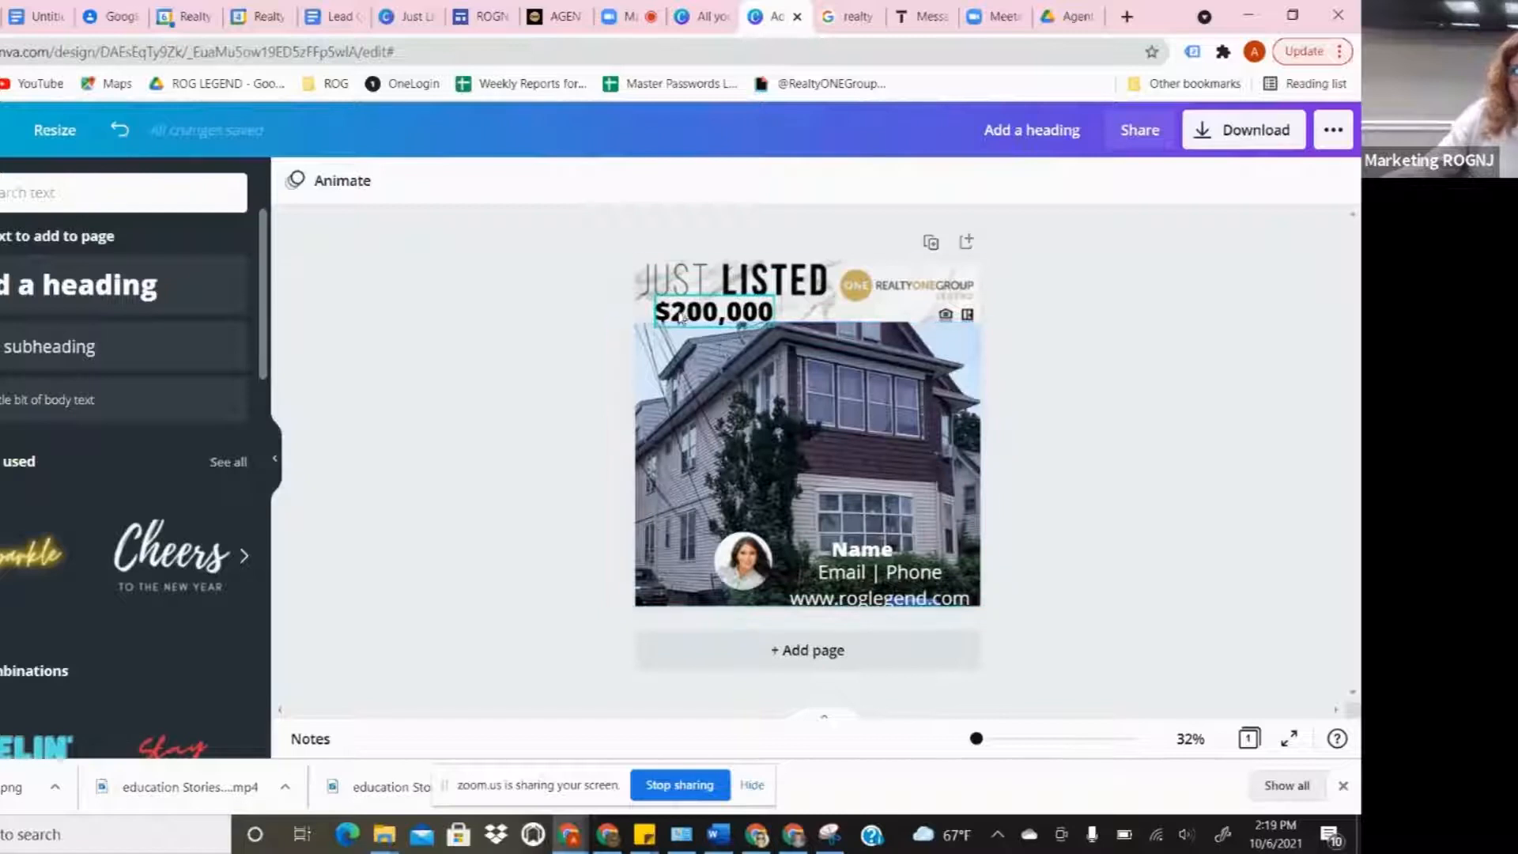
{"action": "left_click_drag", "start_coordinate": [678, 315], "coordinate": [659, 311]}
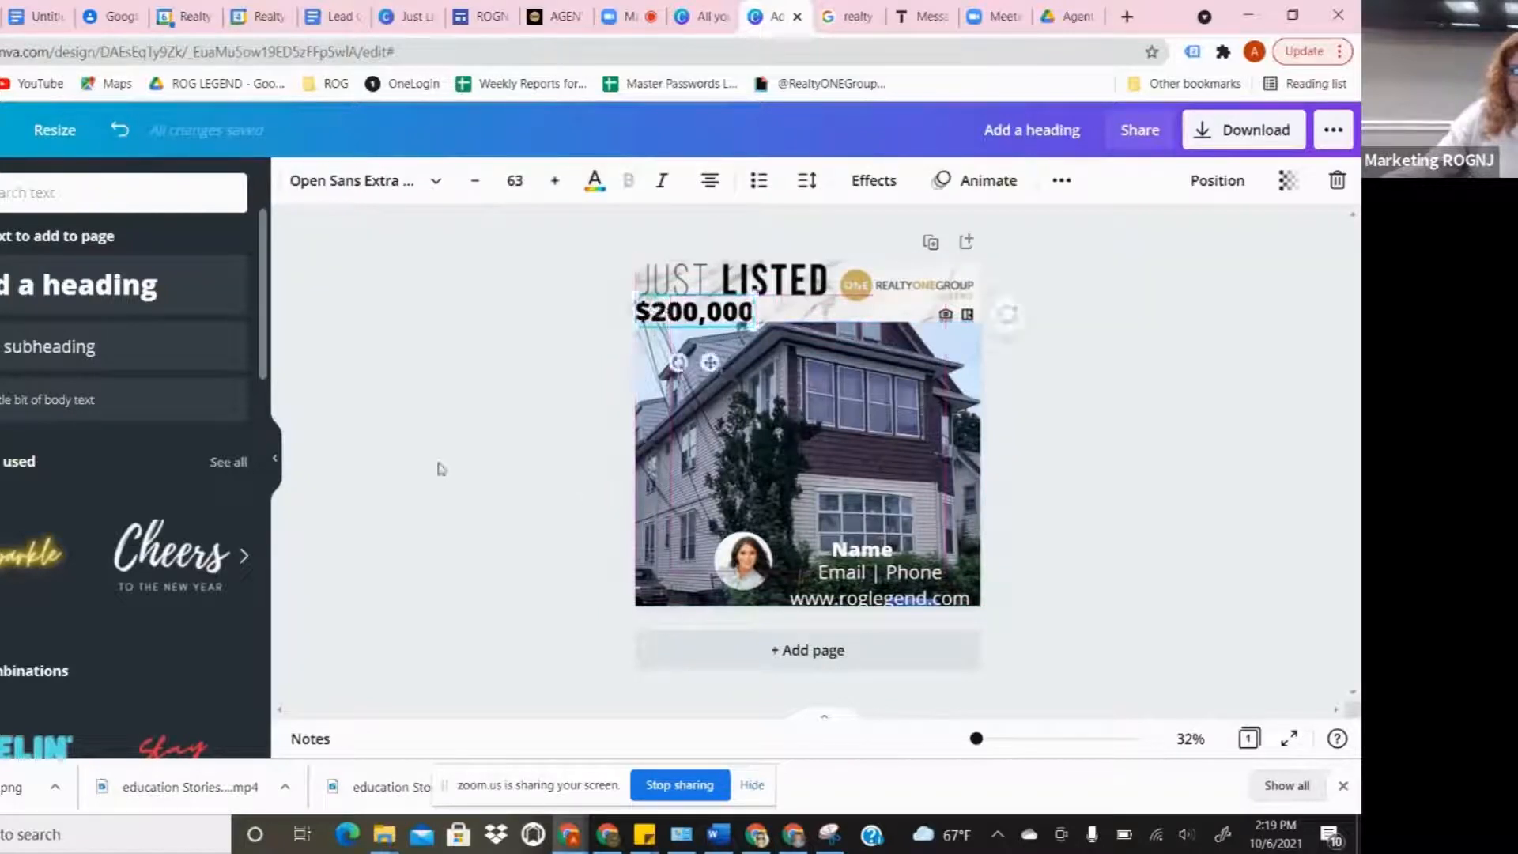
{"action": "left_click", "coordinate": [508, 476]}
{"action": "left_click", "coordinate": [696, 312]}
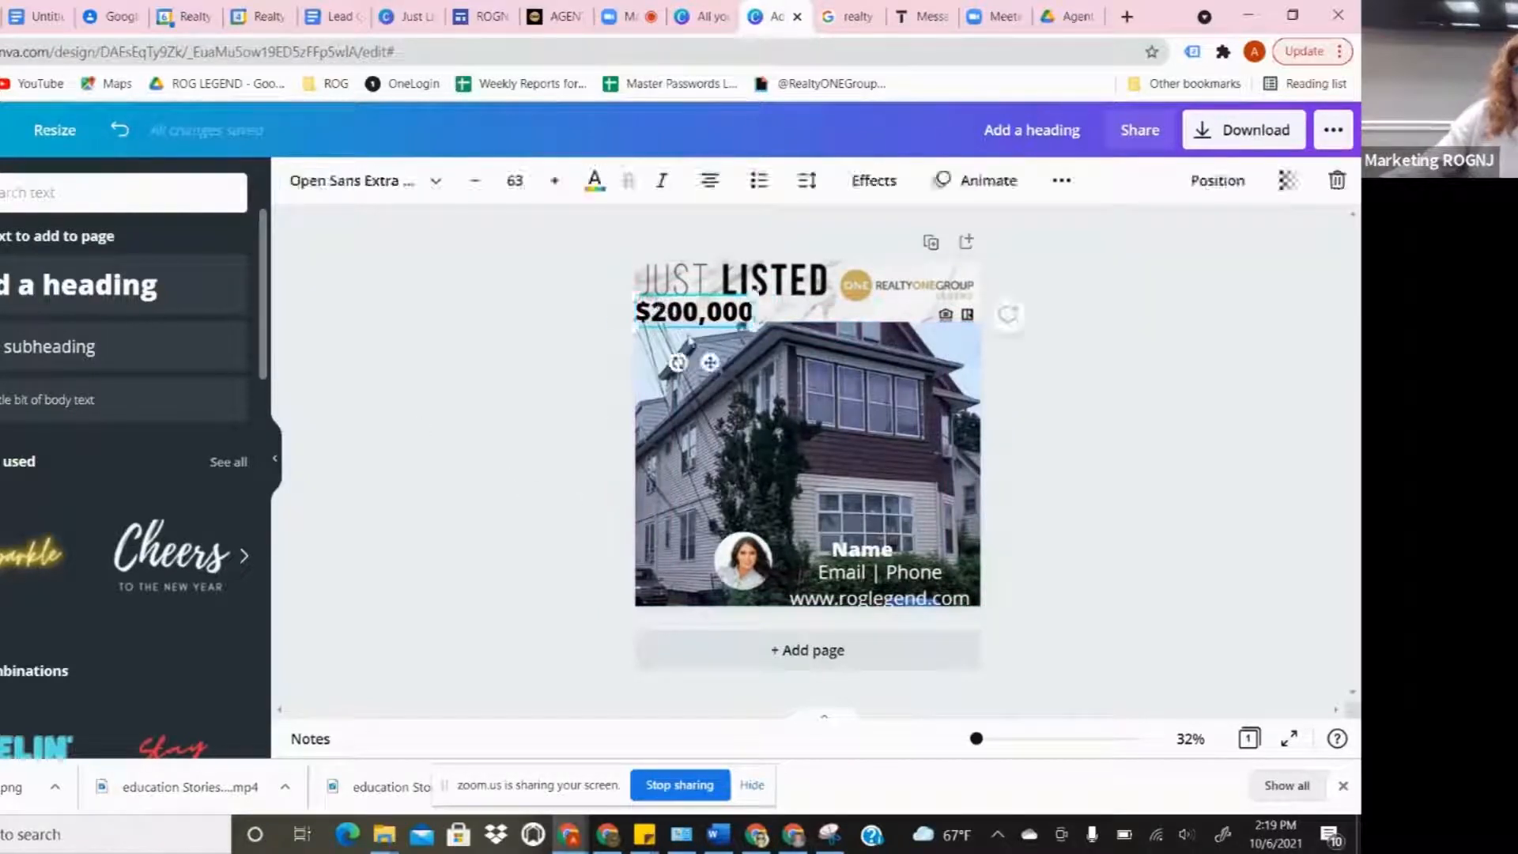
{"action": "key", "text": "Right"}
{"action": "key", "text": "Right"}
{"action": "key", "text": "Right"}
{"action": "key", "text": "Right"}
{"action": "key", "text": "Right"}
{"action": "key", "text": "Right"}
{"action": "key", "text": "Right"}
{"action": "key", "text": "Right"}
{"action": "left_click", "coordinate": [525, 430]}
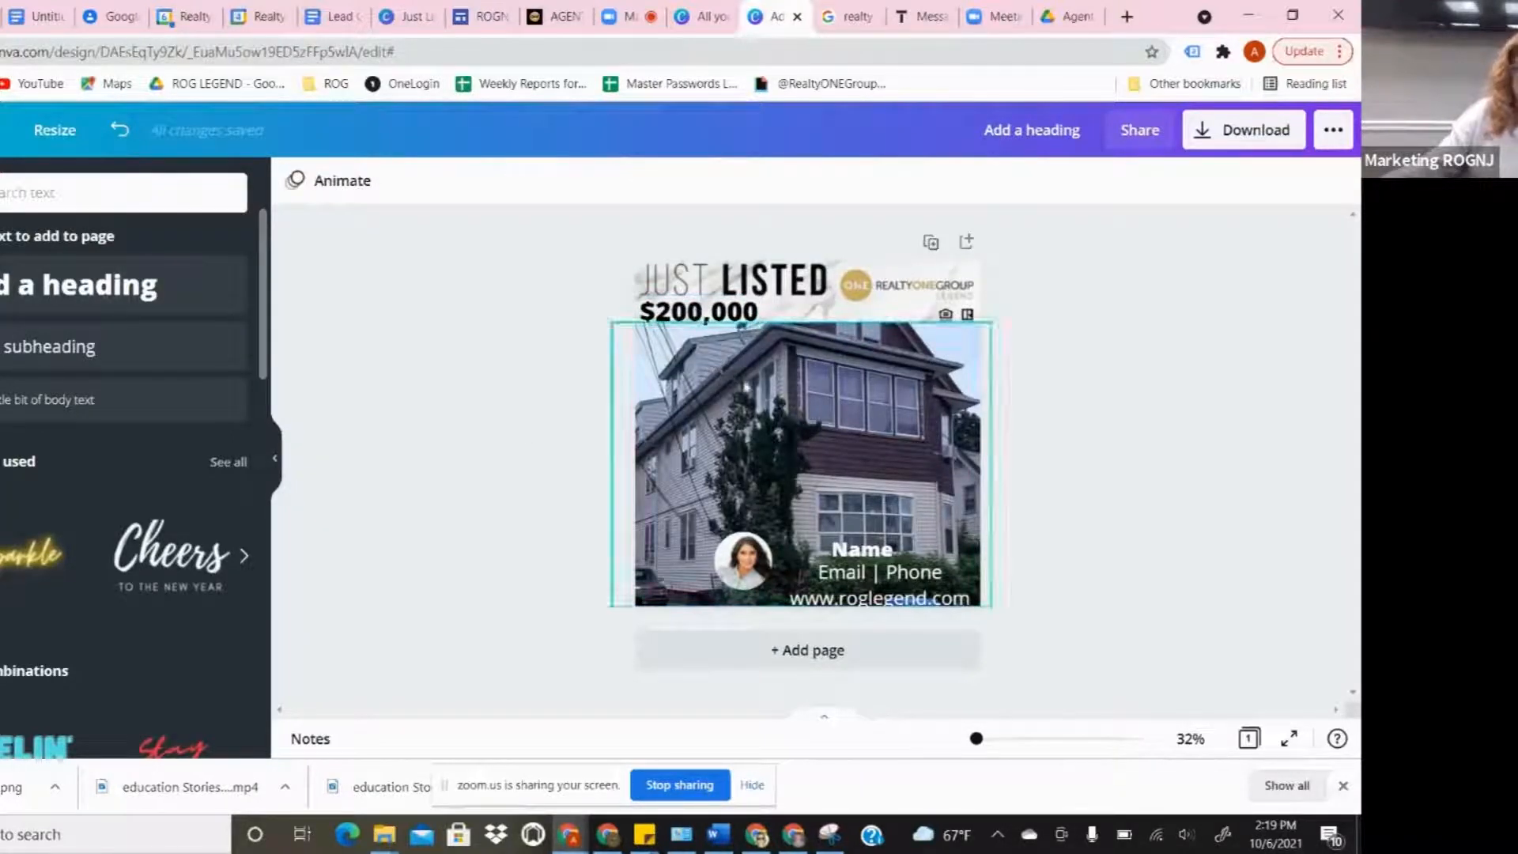
- Copy the $200,000 price and paste a duplicate onto the house photo
{"action": "left_click", "coordinate": [706, 317]}
{"action": "right_click", "coordinate": [706, 318]}
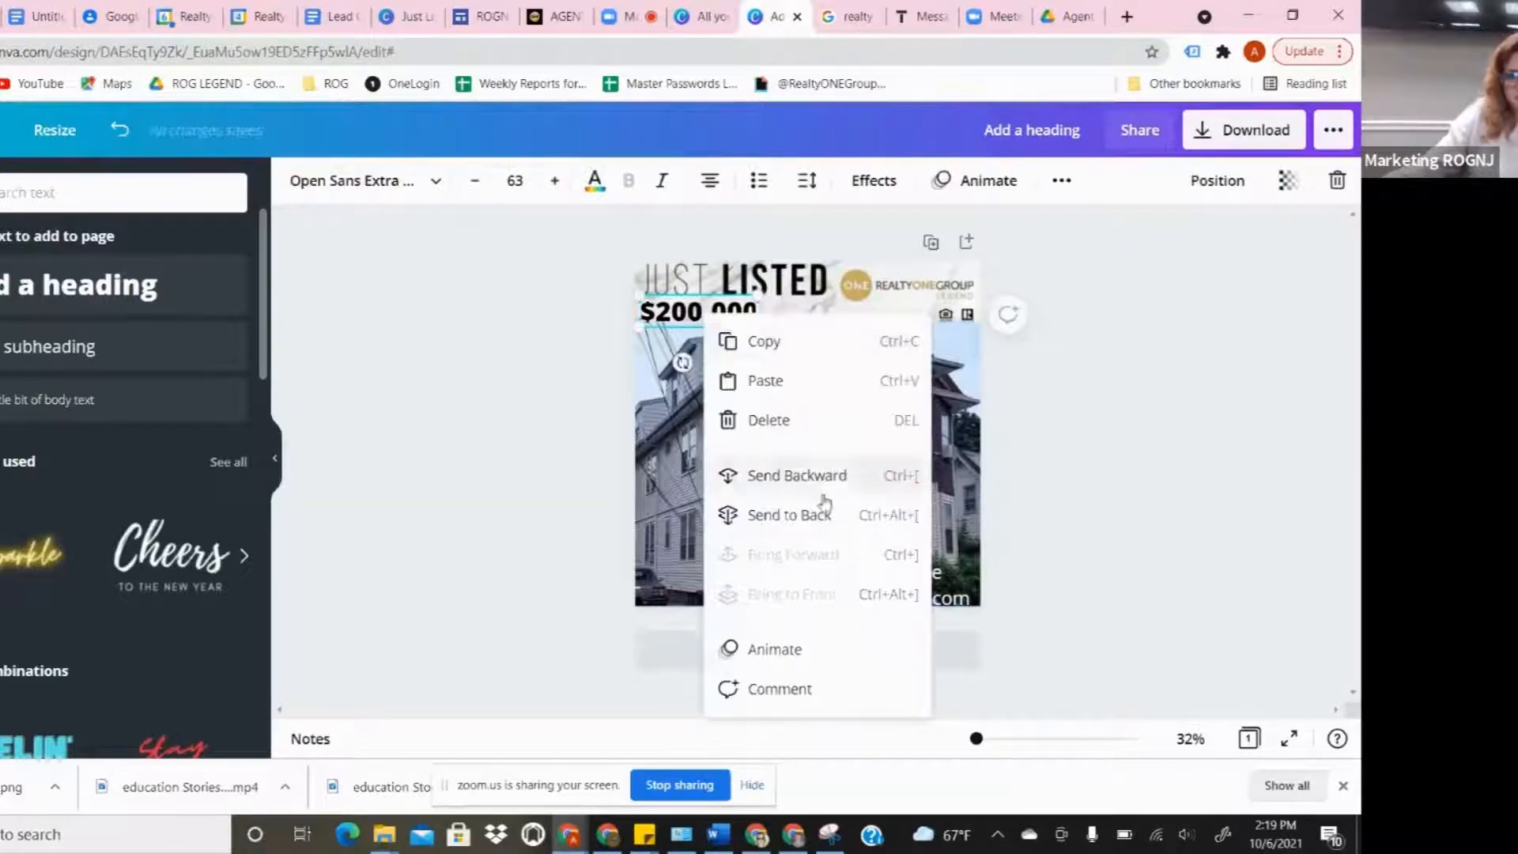
{"action": "left_click", "coordinate": [755, 340]}
{"action": "left_click", "coordinate": [727, 328]}
{"action": "right_click", "coordinate": [700, 400]}
{"action": "left_click", "coordinate": [751, 308]}
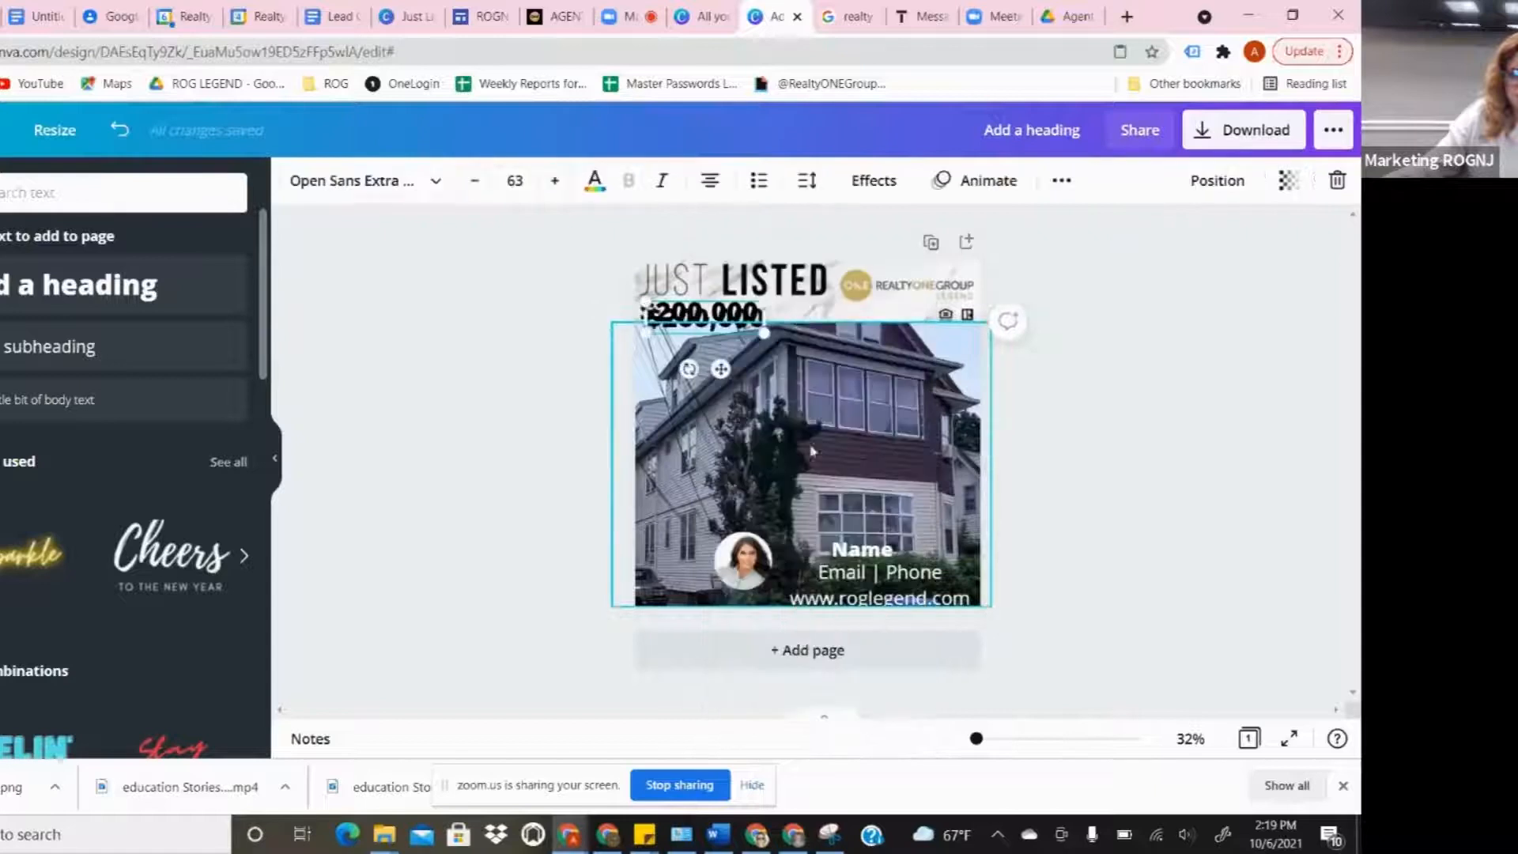
{"action": "left_click_drag", "start_coordinate": [688, 318], "coordinate": [686, 398]}
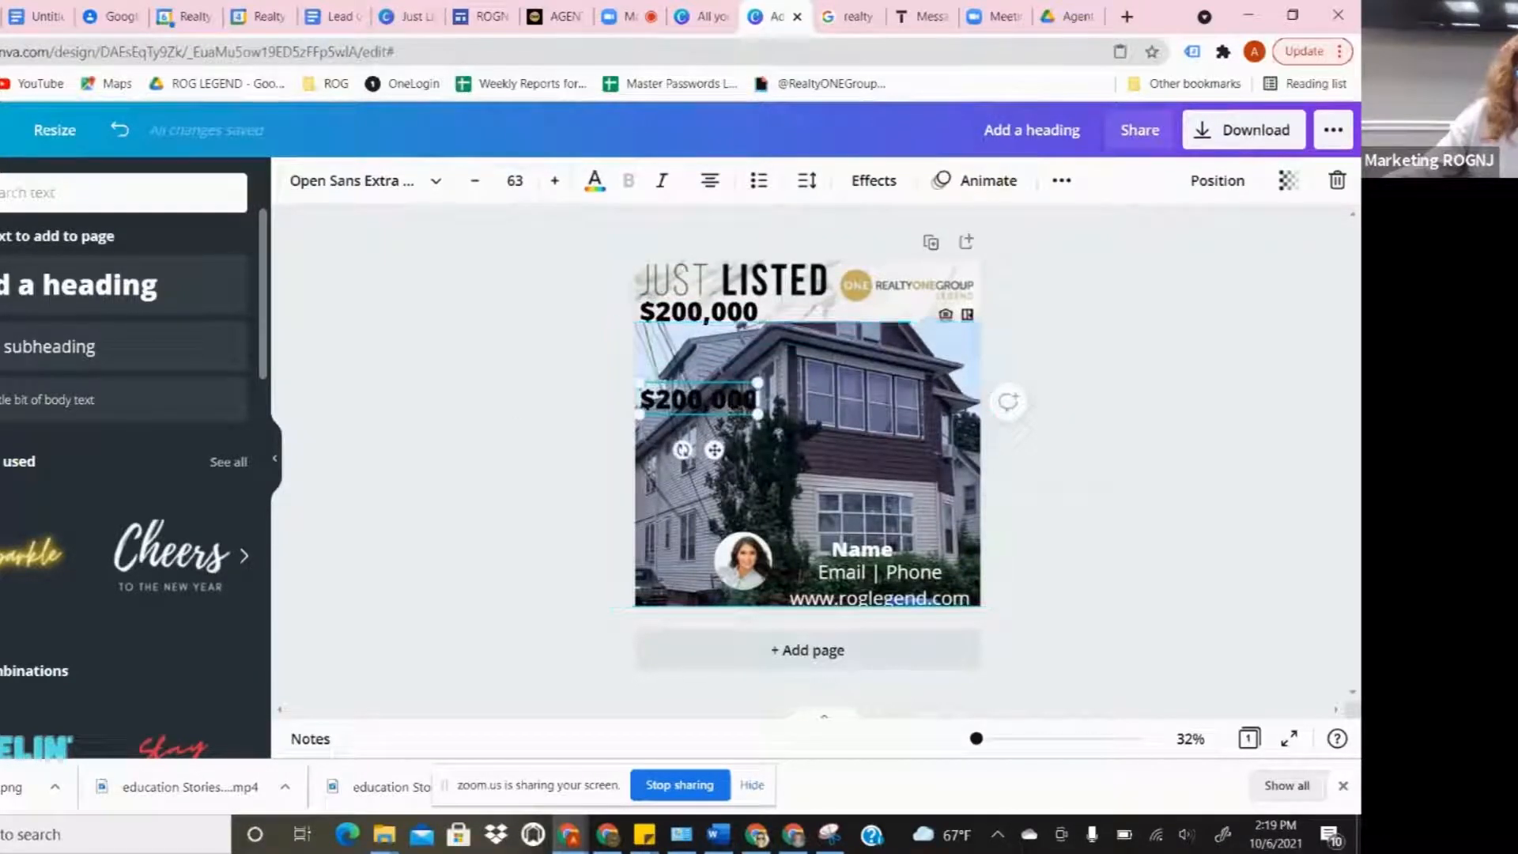
- Search Elements for 'square' and add a grey square shape to the page
{"action": "left_click", "coordinate": [32, 192]}
{"action": "left_click", "coordinate": [0, 263]}
{"action": "left_click", "coordinate": [33, 189]}
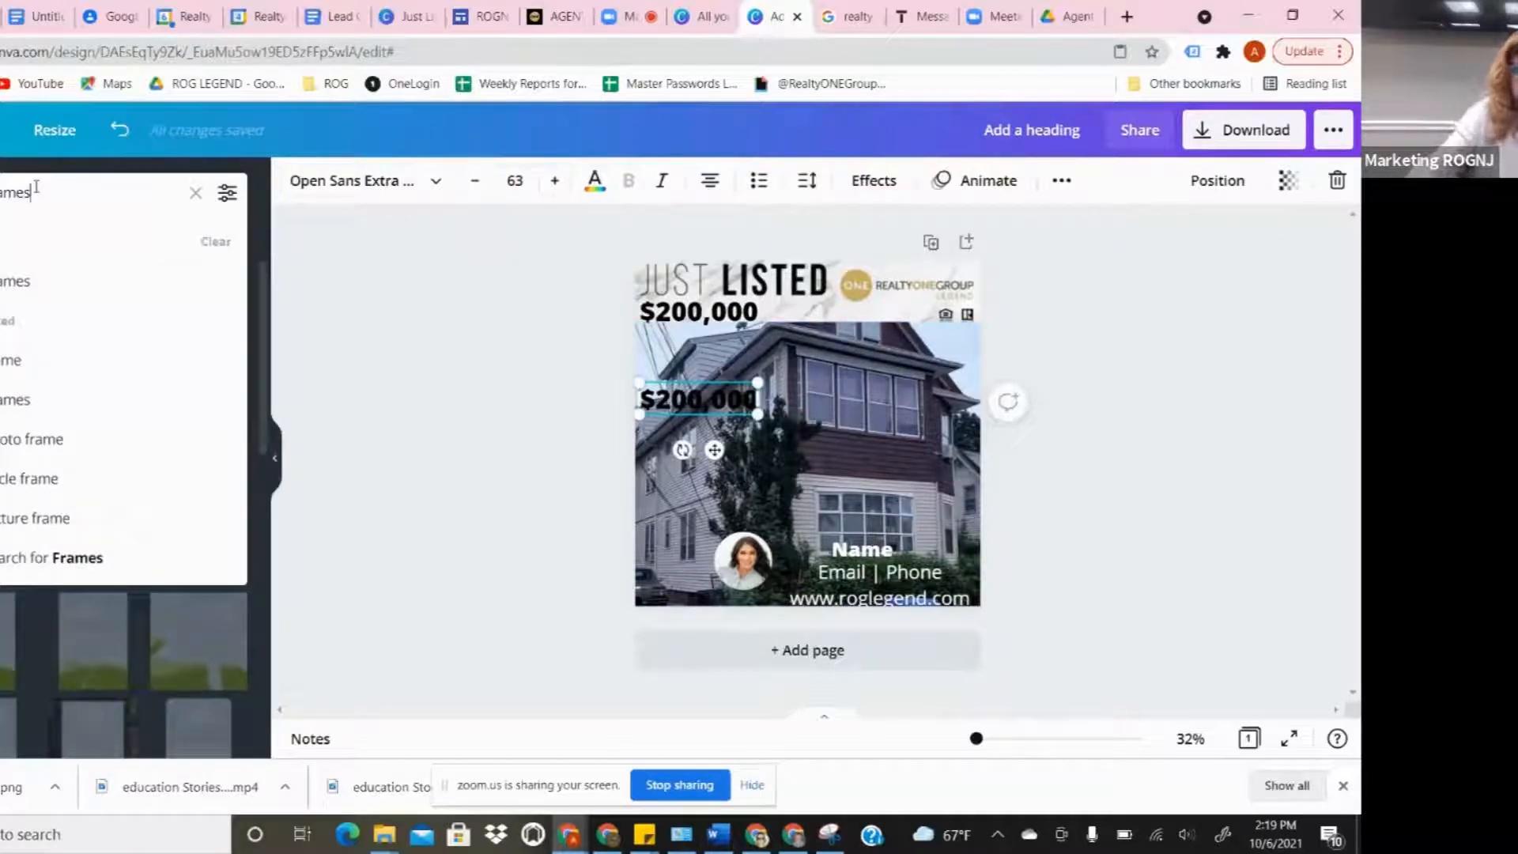
{"action": "key", "text": "BackSpace"}
{"action": "key", "text": "BackSpace"}
{"action": "key", "text": "BackSpace"}
{"action": "key", "text": "BackSpace"}
{"action": "key", "text": "BackSpace"}
{"action": "key", "text": "BackSpace"}
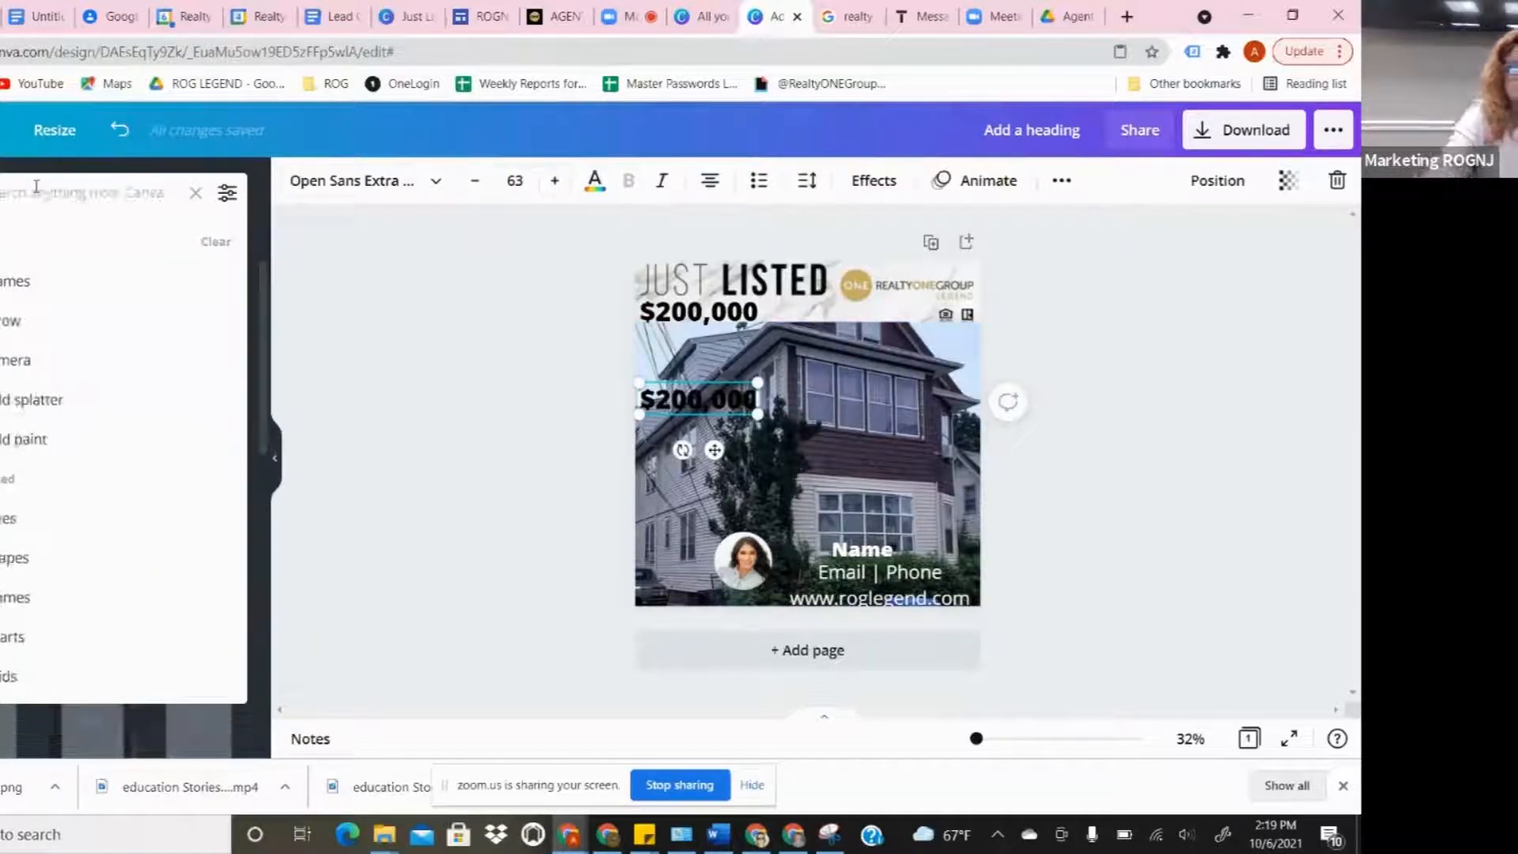
{"action": "type", "text": "s"}
{"action": "type", "text": "quare"}
{"action": "key", "text": "Return"}
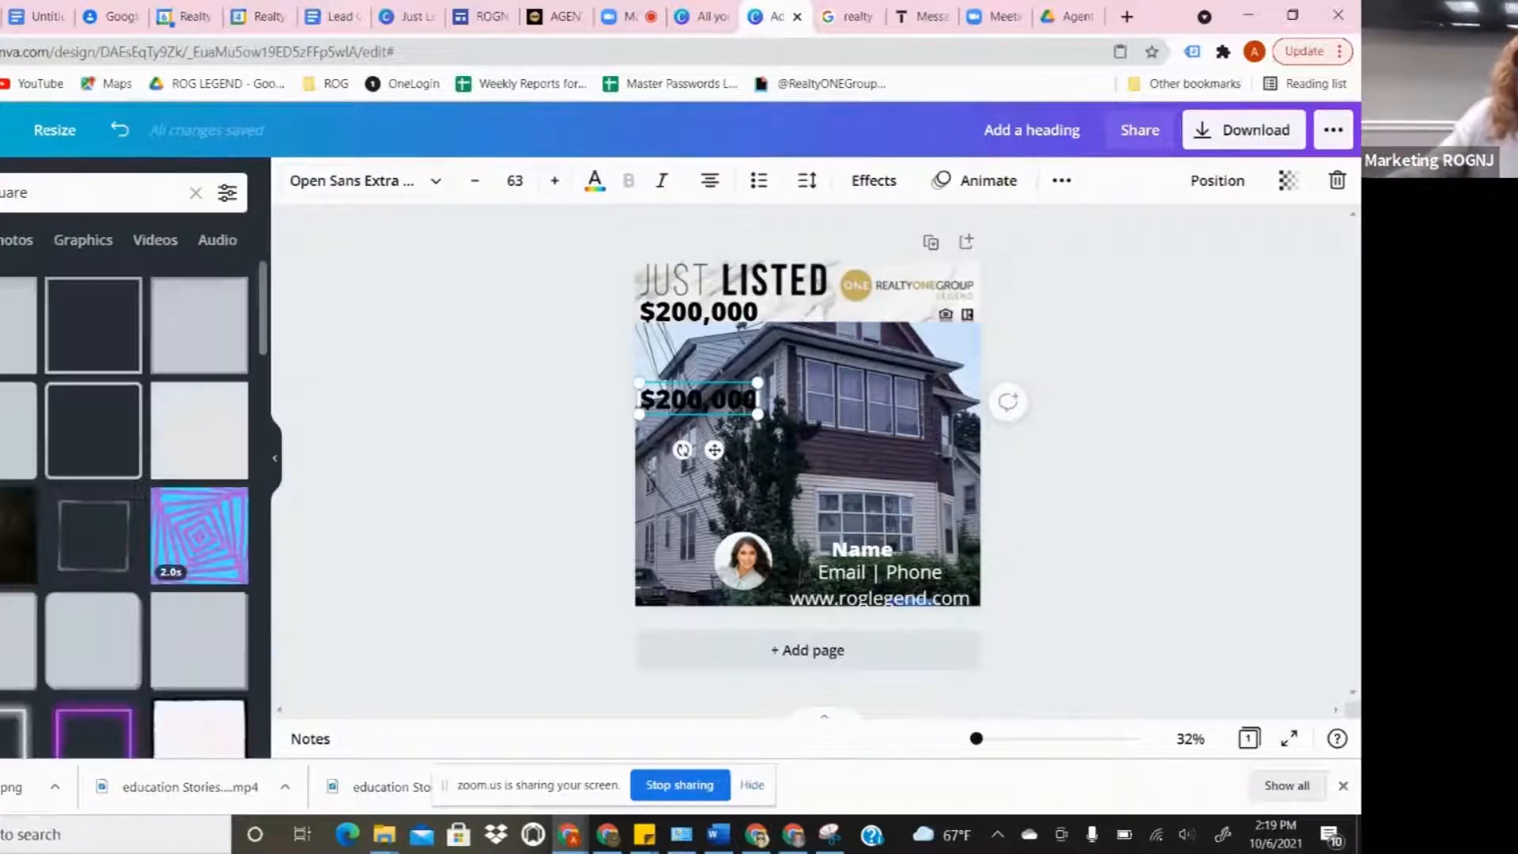
{"action": "left_click", "coordinate": [94, 535]}
- Place the square behind the lower $200,000, shorten it, colour it gold and narrow it
{"action": "left_click_drag", "start_coordinate": [812, 434], "coordinate": [709, 443]}
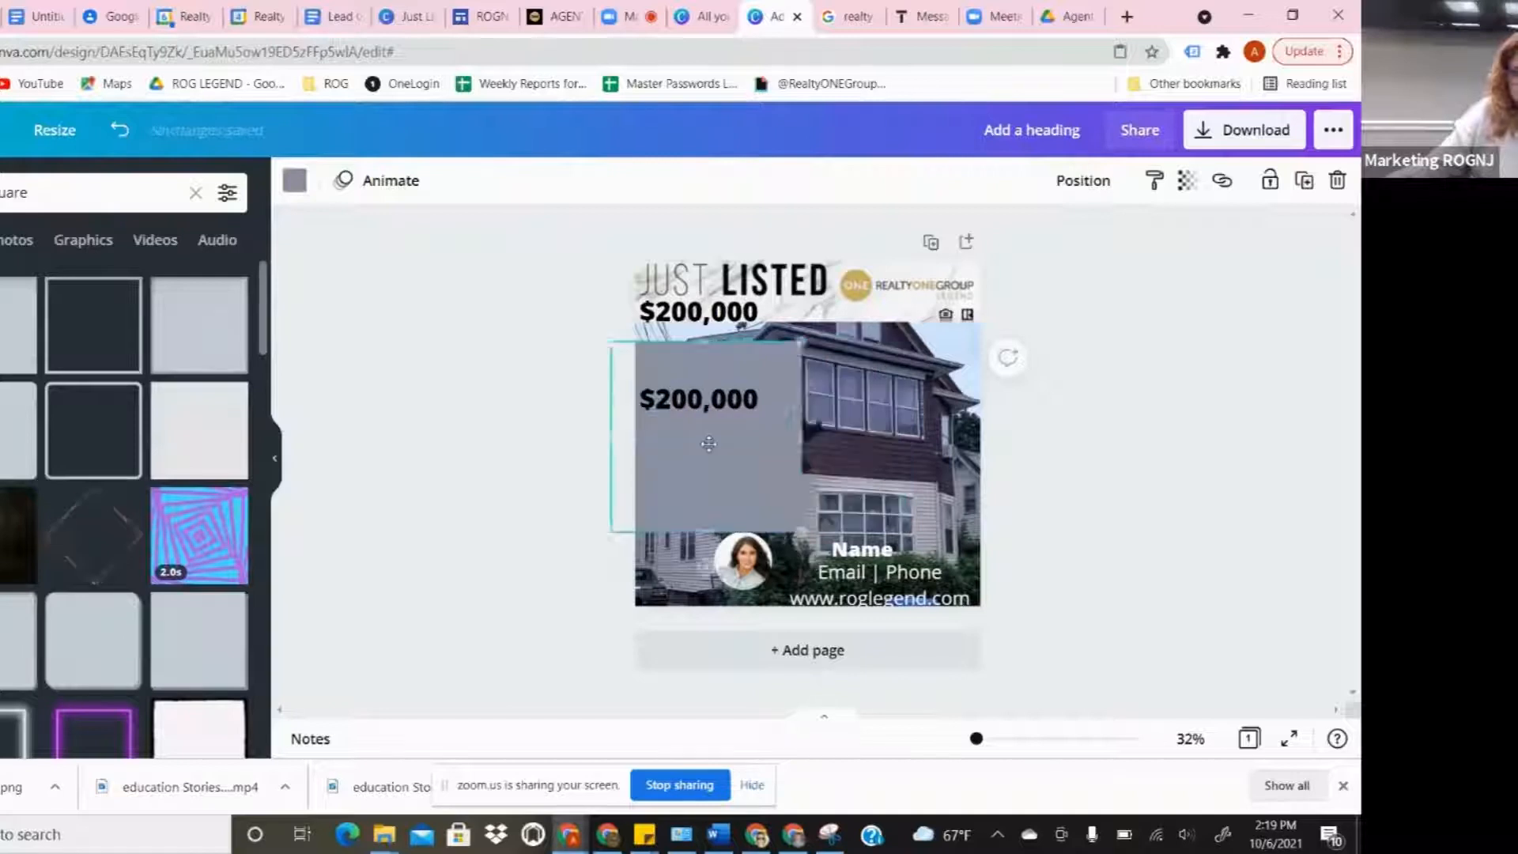
{"action": "left_click_drag", "start_coordinate": [696, 532], "coordinate": [691, 434]}
{"action": "left_click_drag", "start_coordinate": [695, 343], "coordinate": [696, 369]}
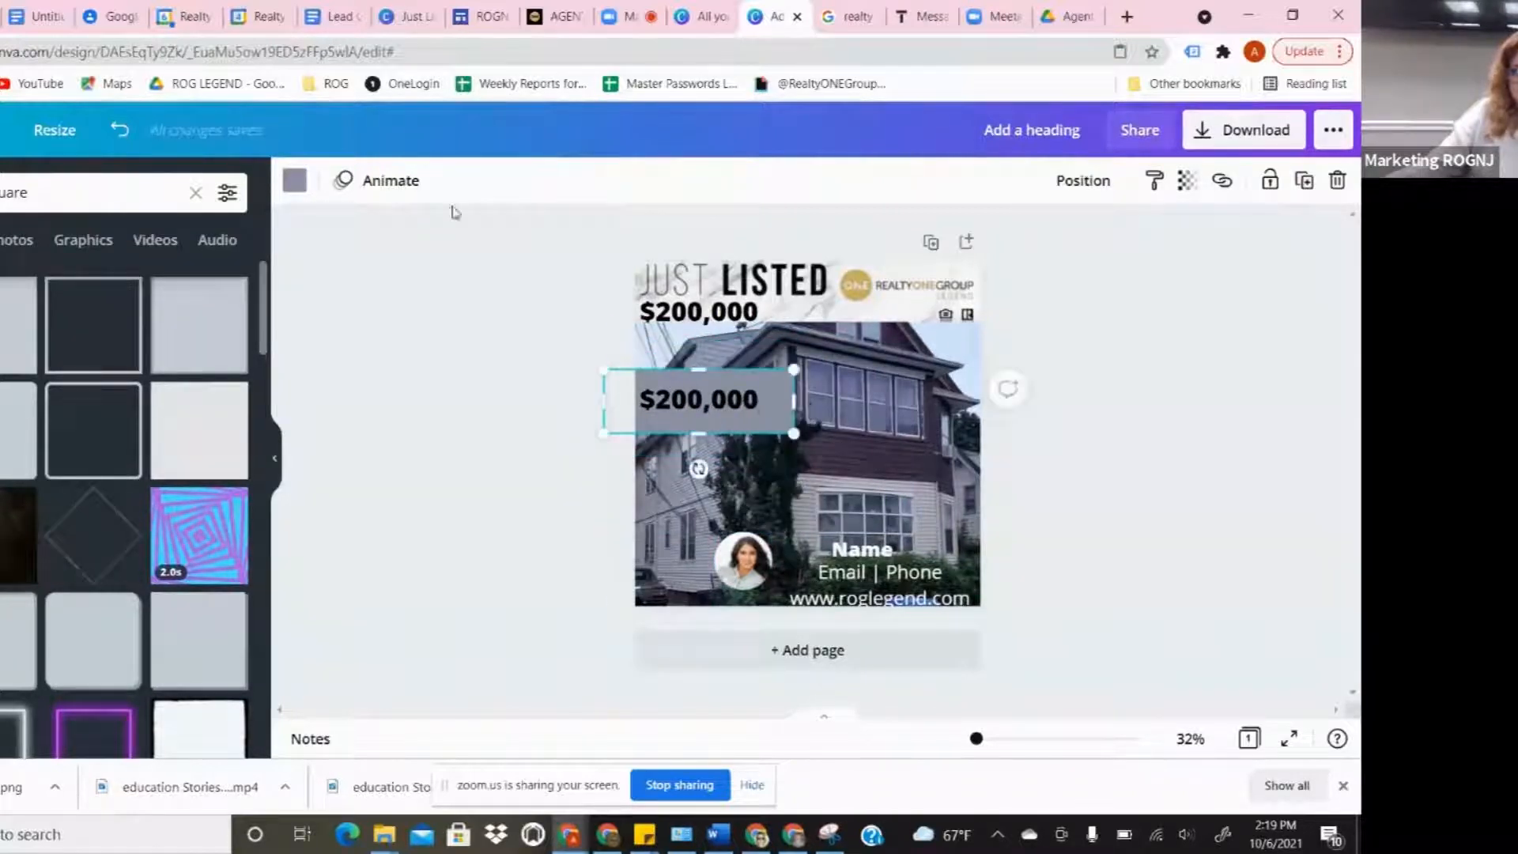
{"action": "left_click", "coordinate": [294, 181]}
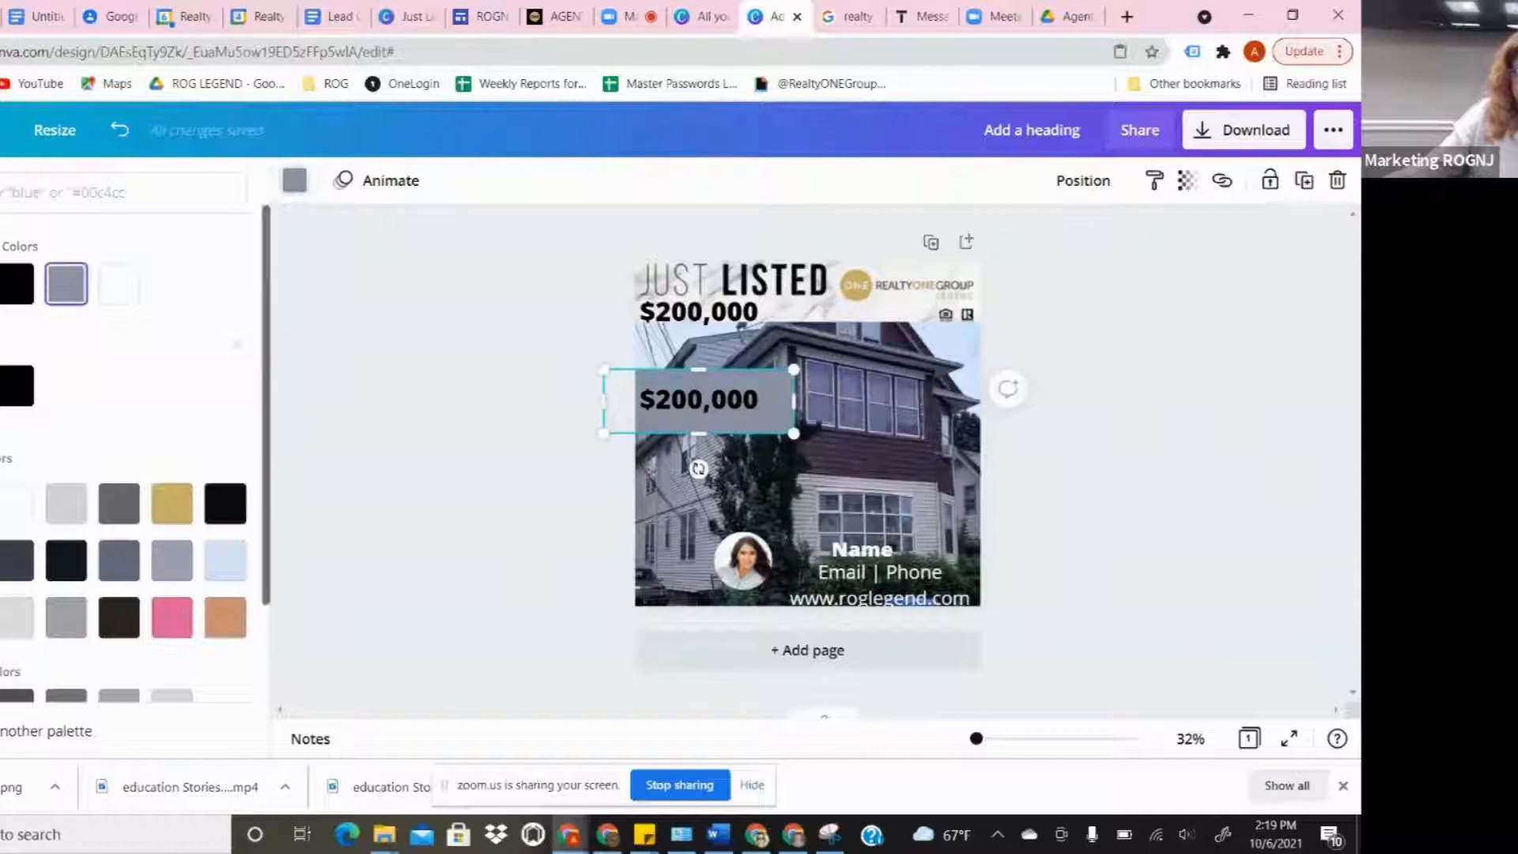
{"action": "left_click", "coordinate": [171, 502]}
{"action": "left_click_drag", "start_coordinate": [796, 391], "coordinate": [780, 395]}
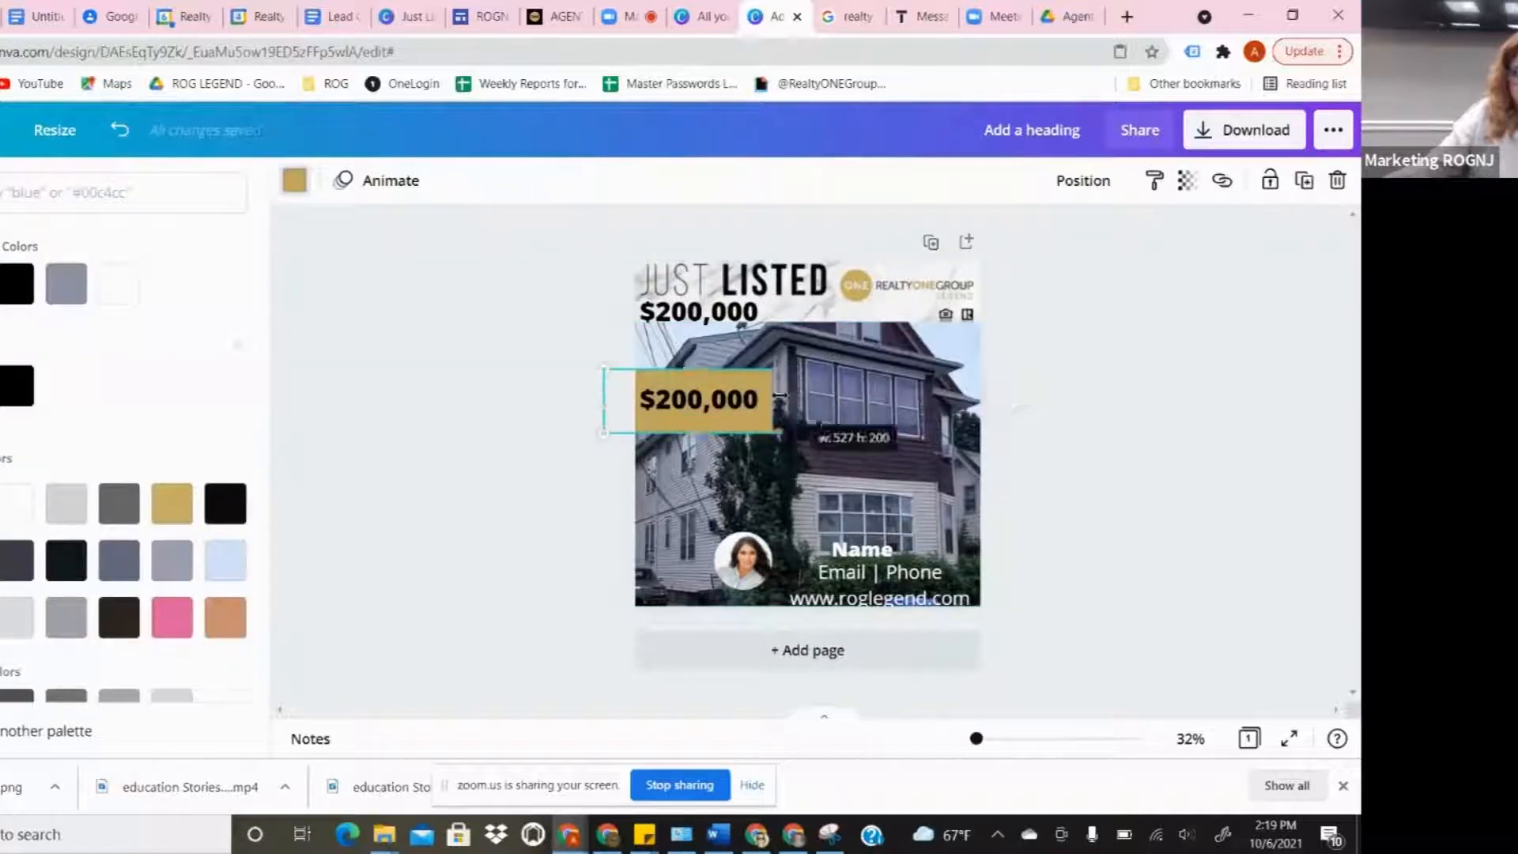
- Replace the banner price with '2 beds', '2 baths', '1 garage' on three lines, shrunk to fit the gold box
{"action": "left_click", "coordinate": [691, 405]}
{"action": "double_click", "coordinate": [690, 405]}
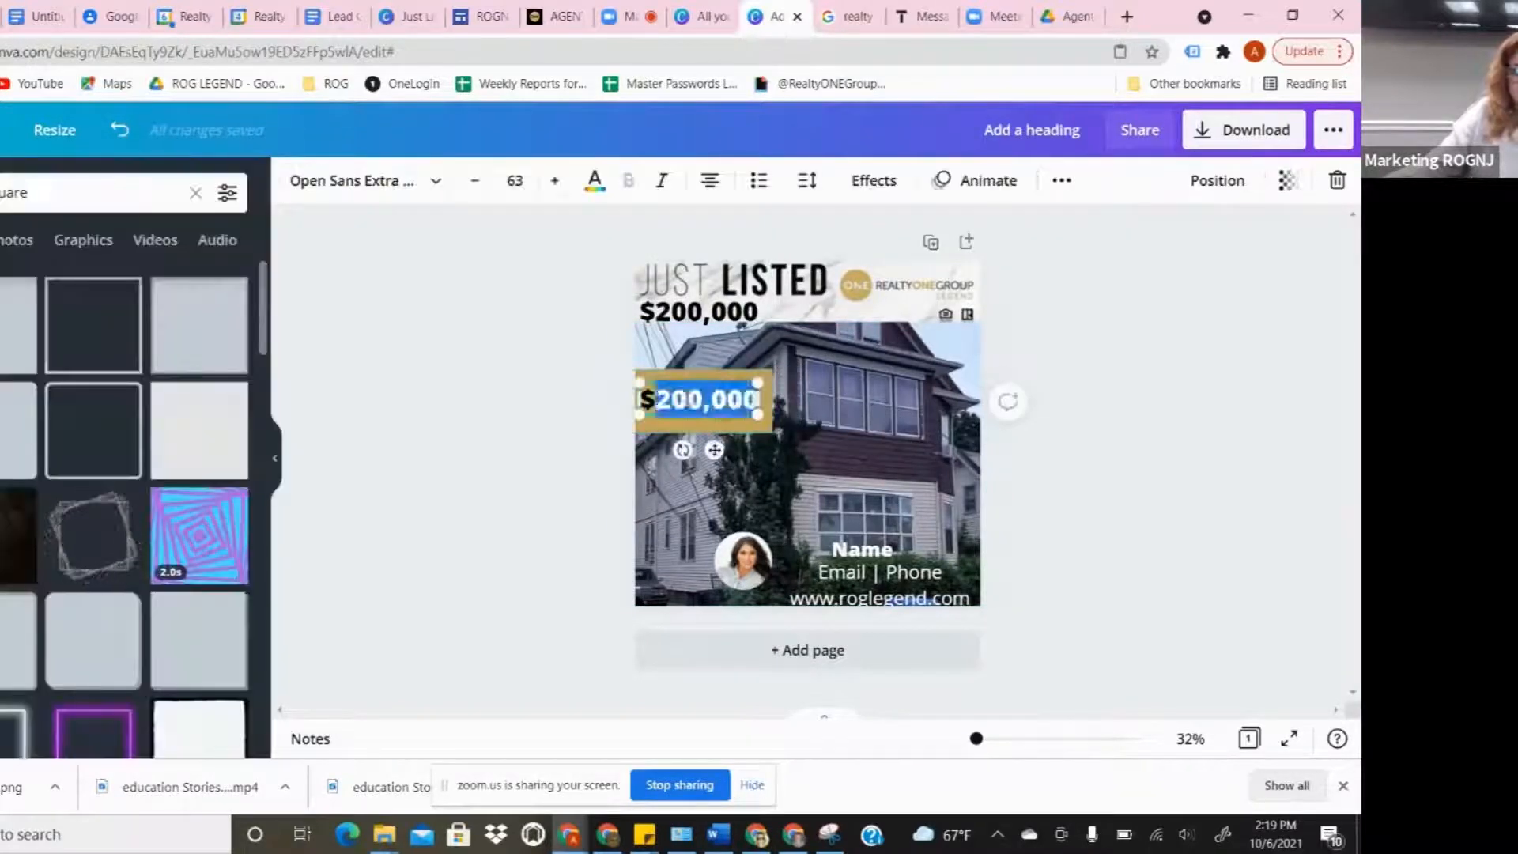
{"action": "key", "text": "BackSpace"}
{"action": "key", "text": "BackSpace"}
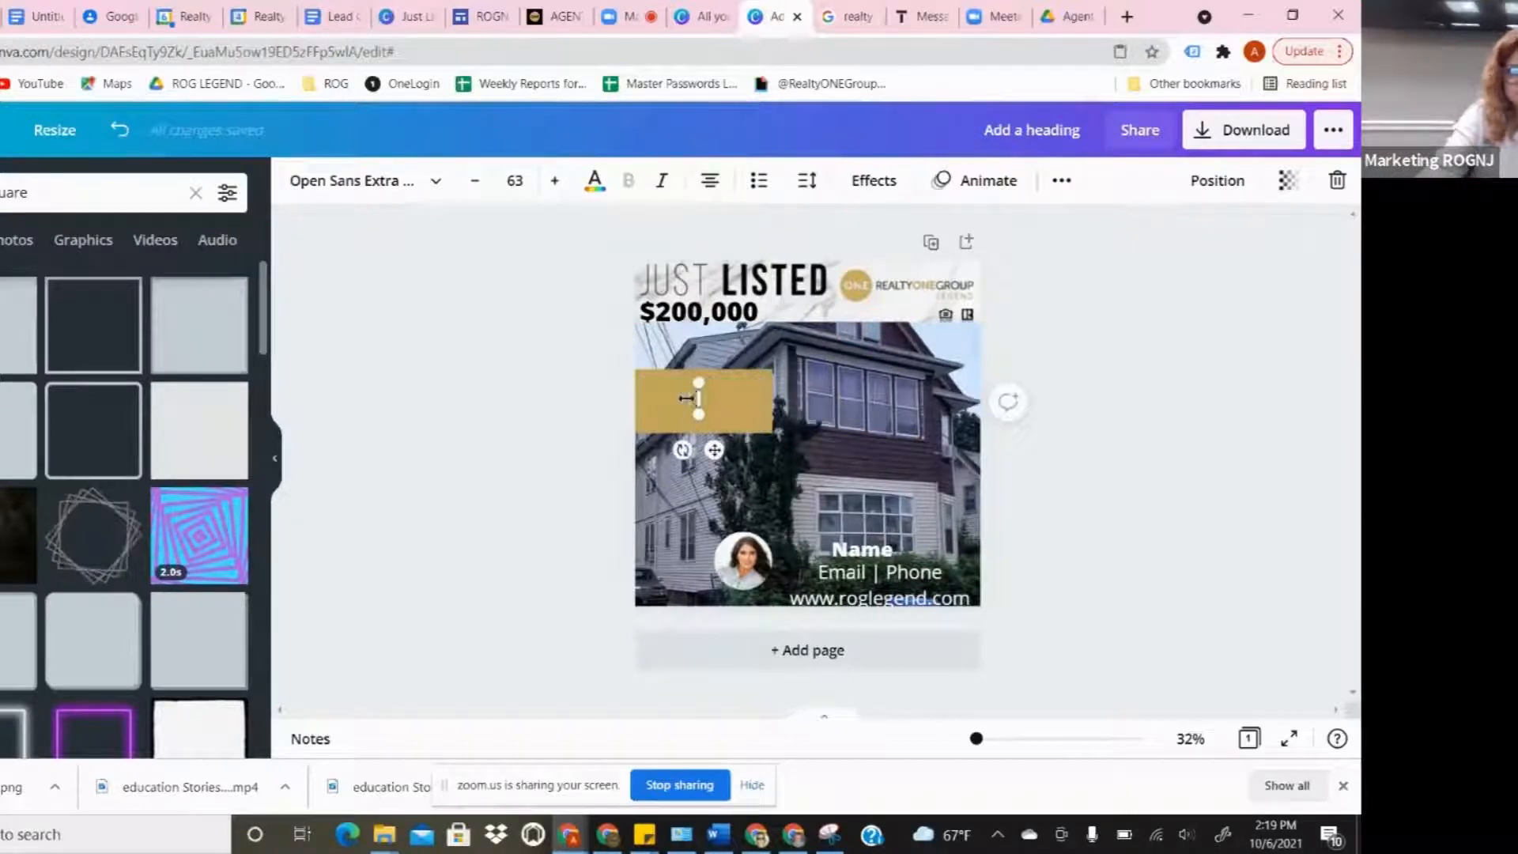
{"action": "type", "text": "2"}
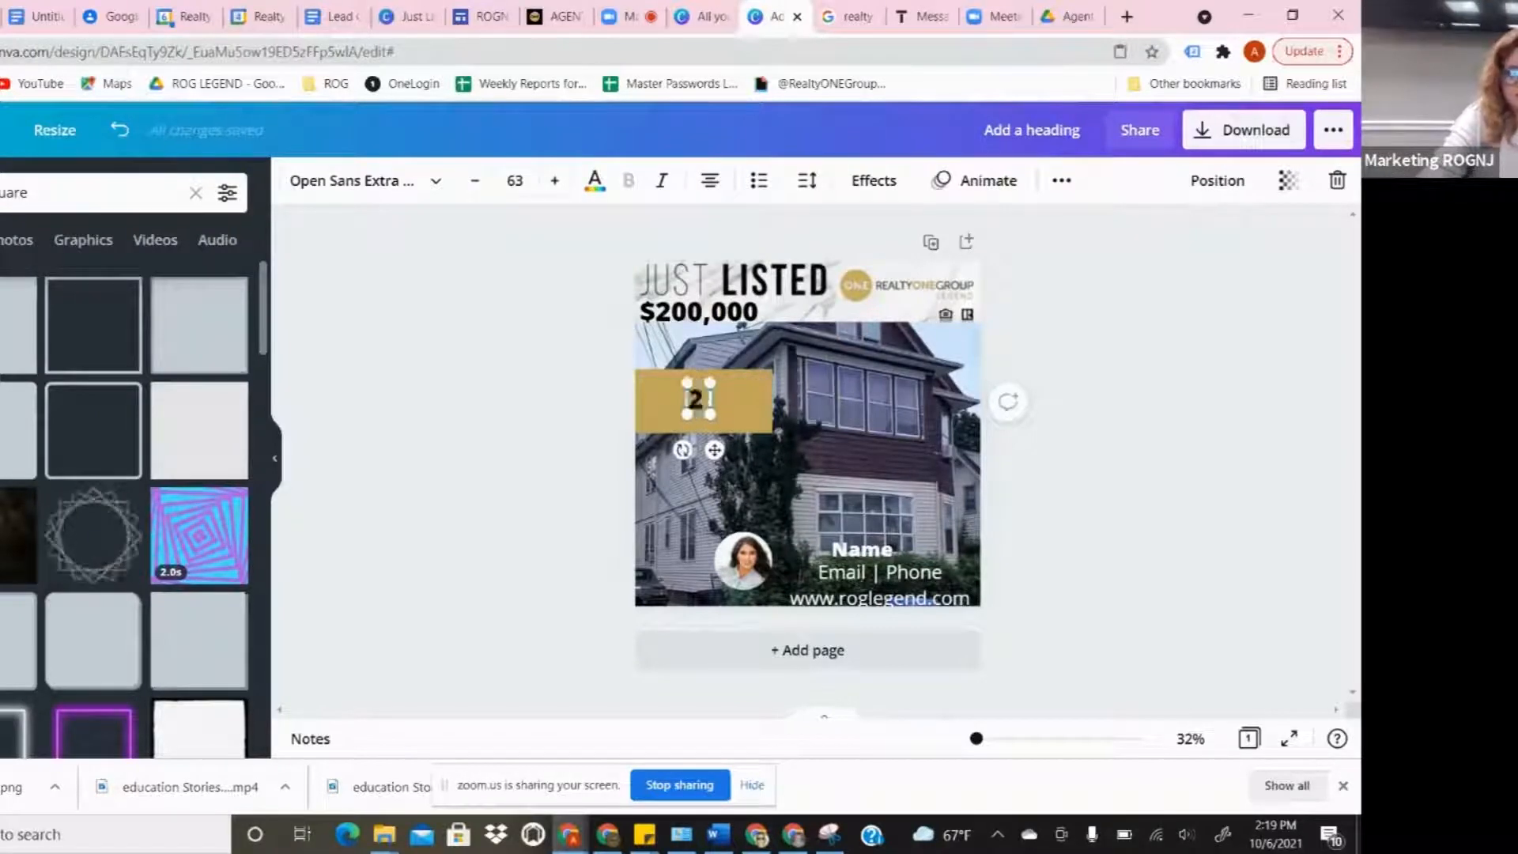
{"action": "type", "text": " beds"}
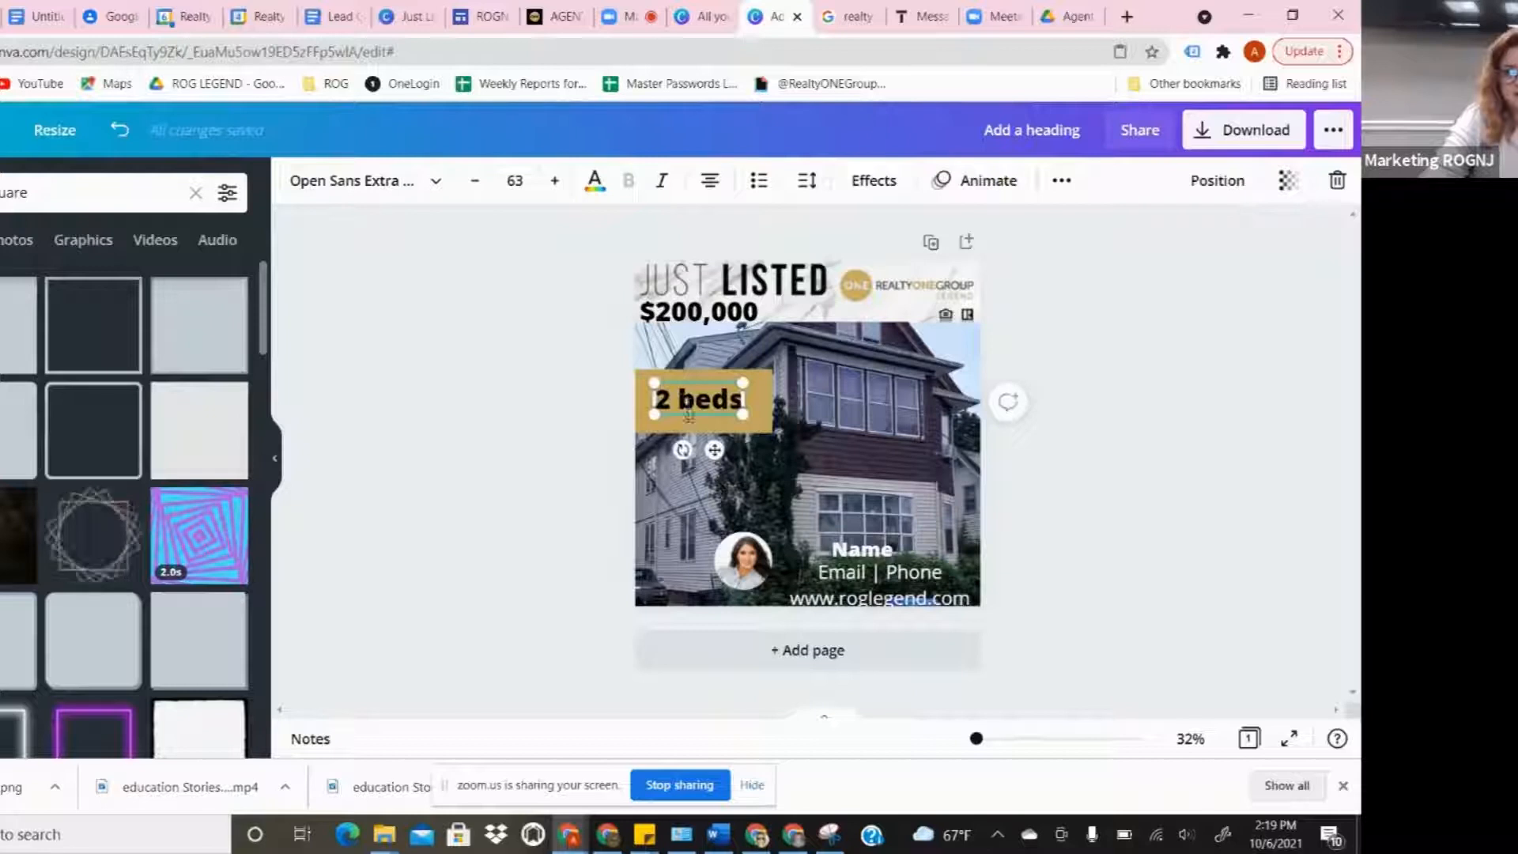
{"action": "key", "text": "Return"}
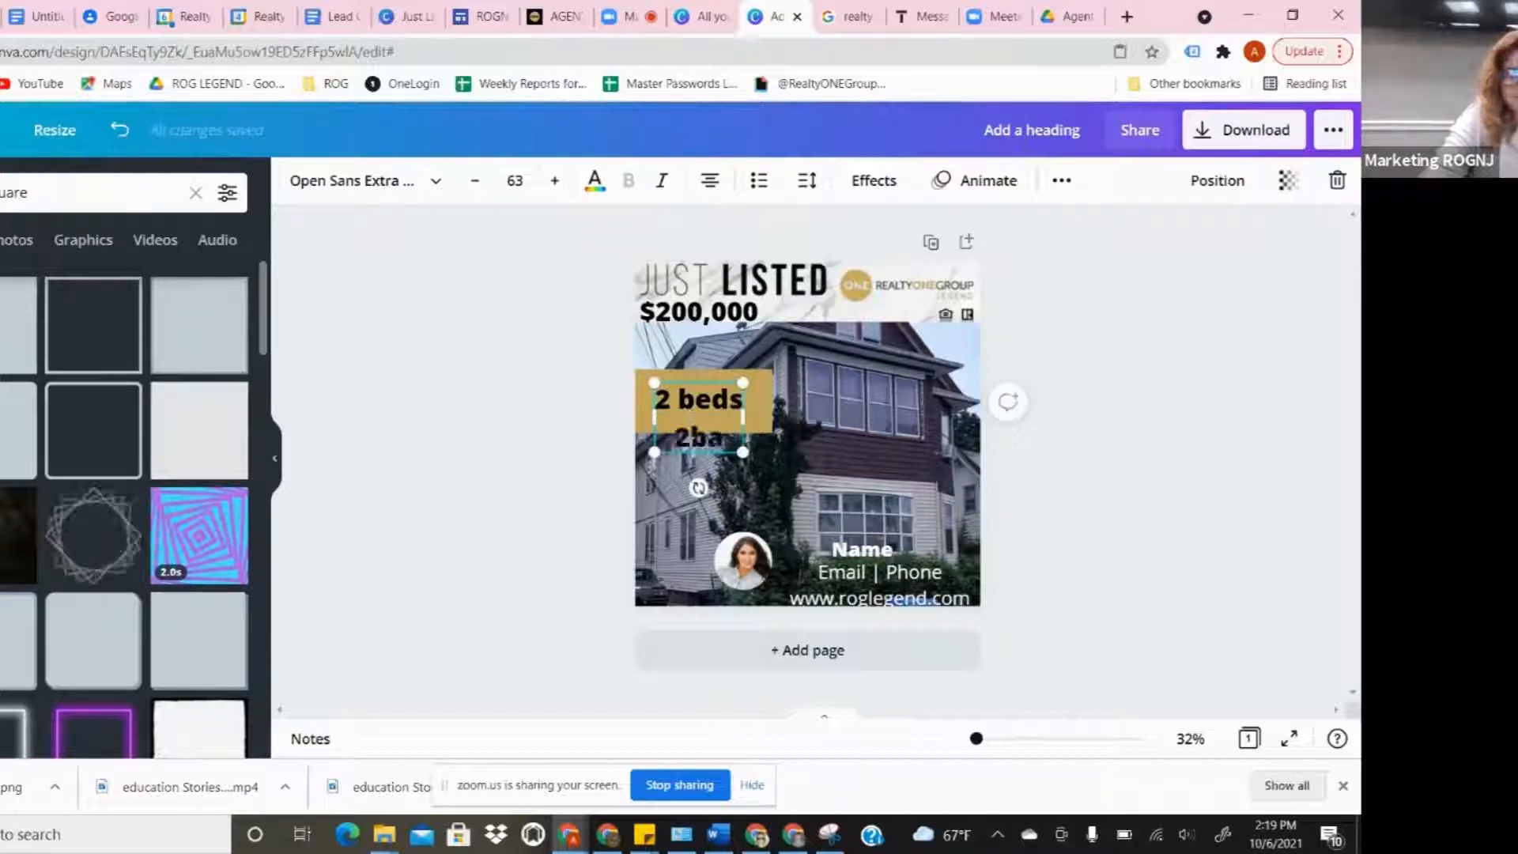
{"action": "type", "text": "2 baths"}
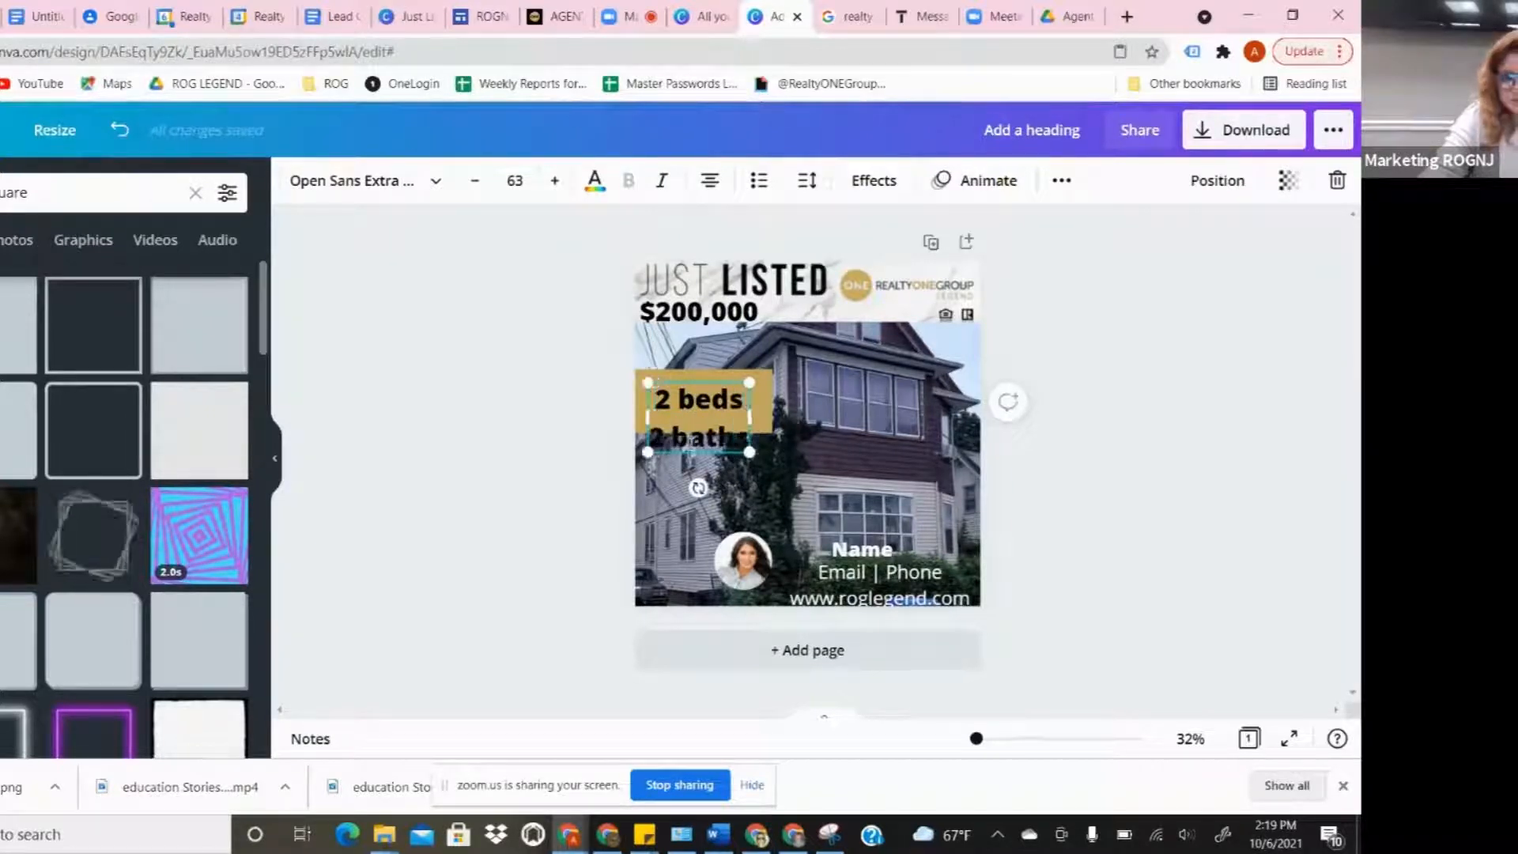
{"action": "key", "text": "Return"}
{"action": "type", "text": "1 garag"}
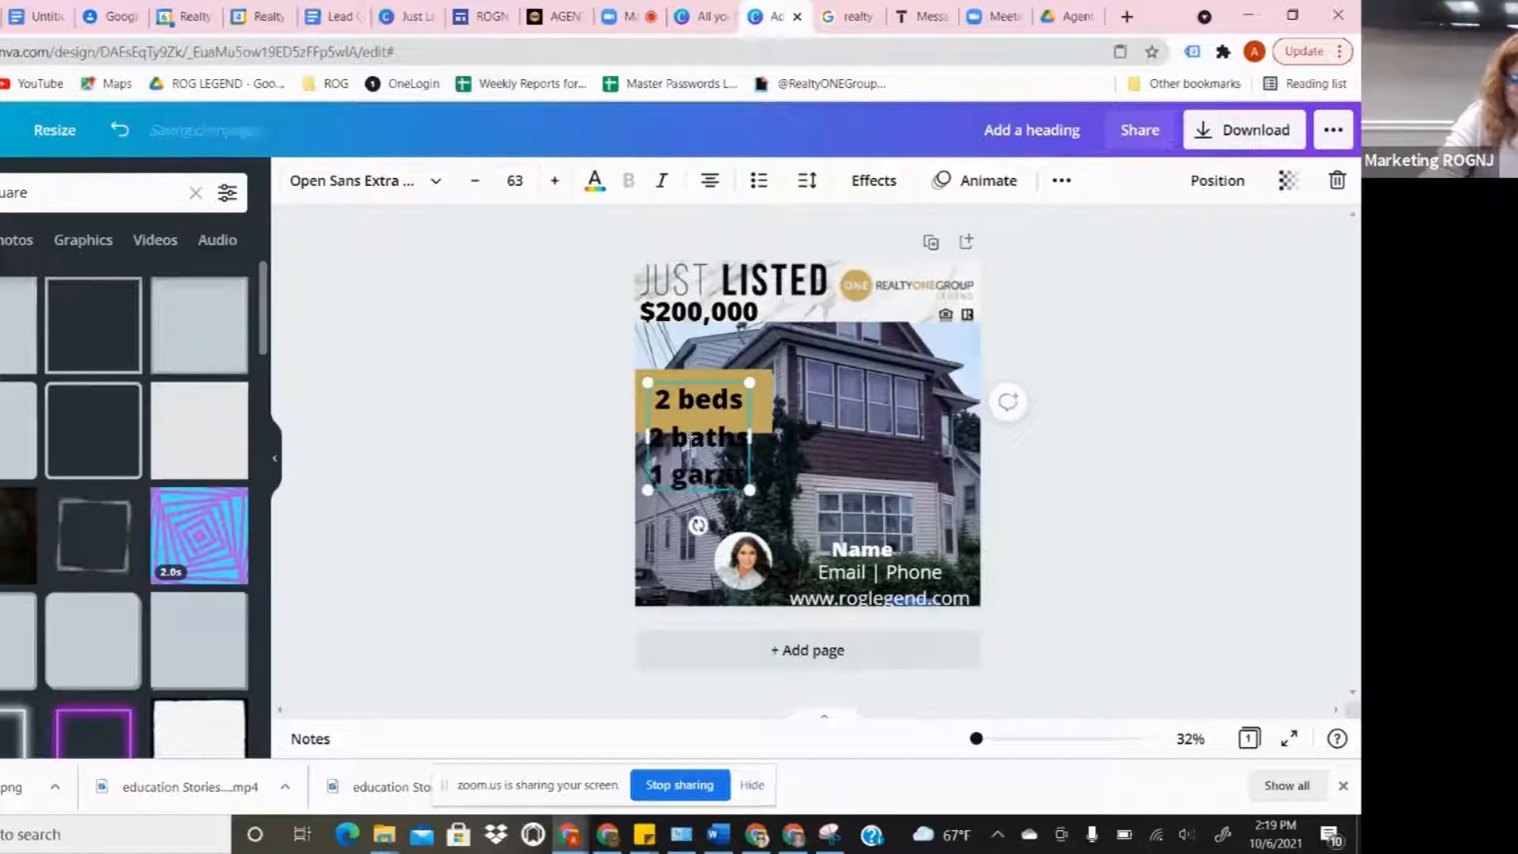
{"action": "type", "text": "e"}
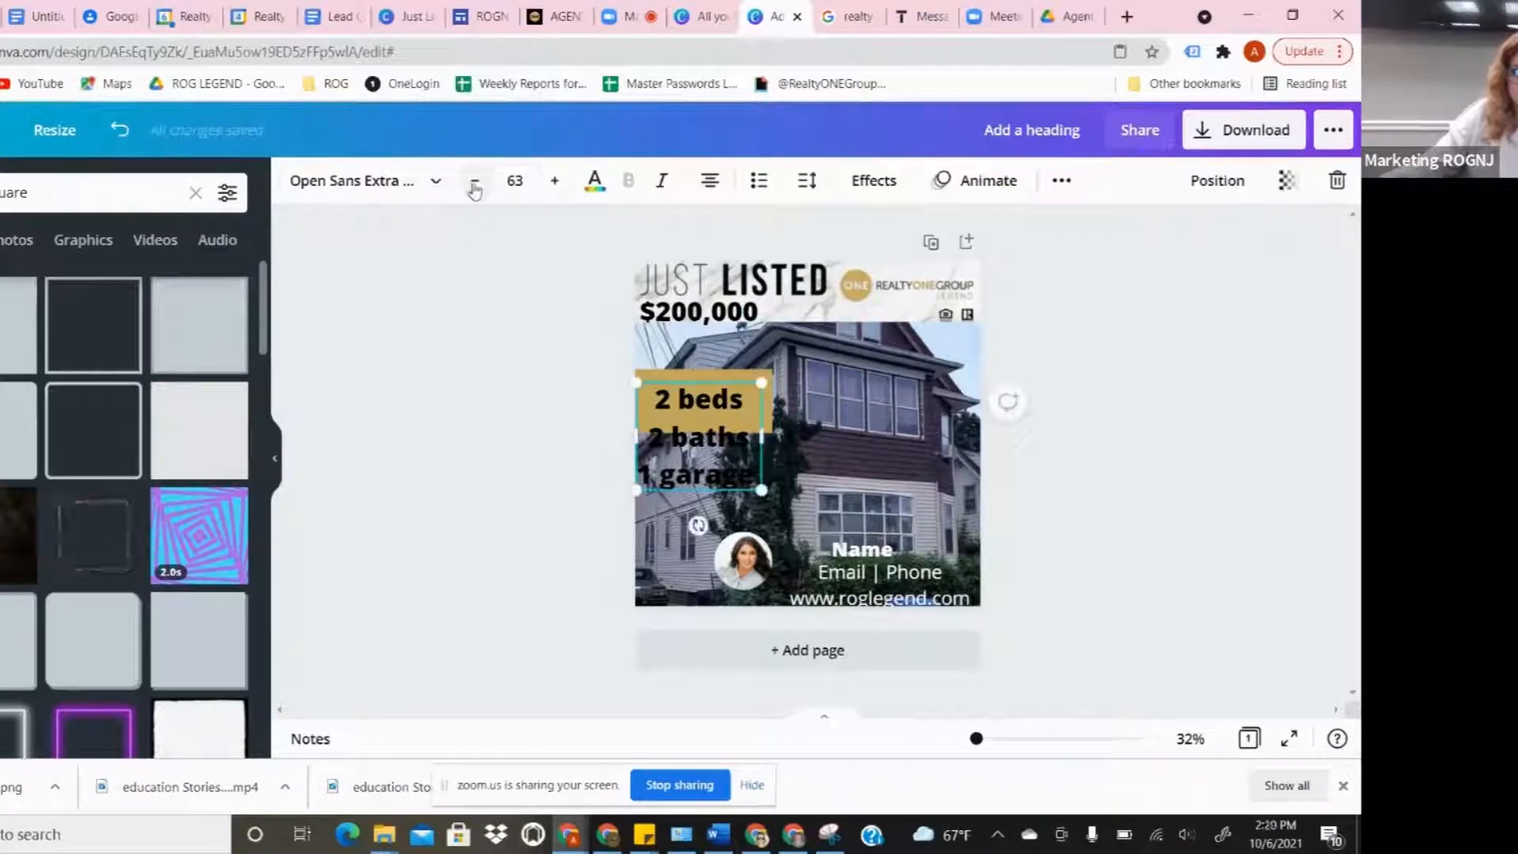
{"action": "left_click_drag", "start_coordinate": [761, 490], "coordinate": [745, 404]}
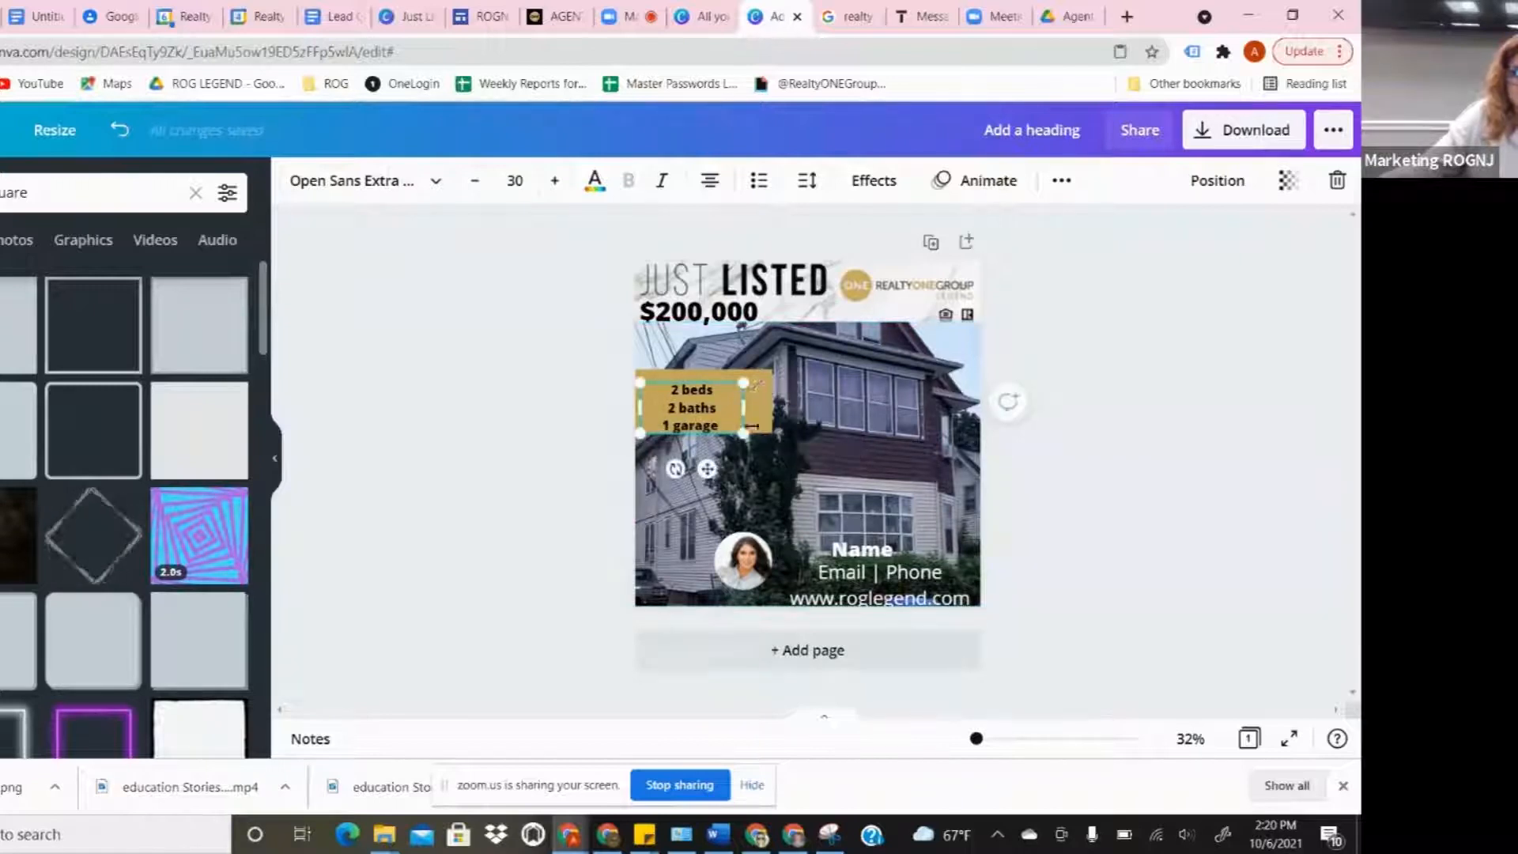
{"action": "left_click", "coordinate": [649, 375]}
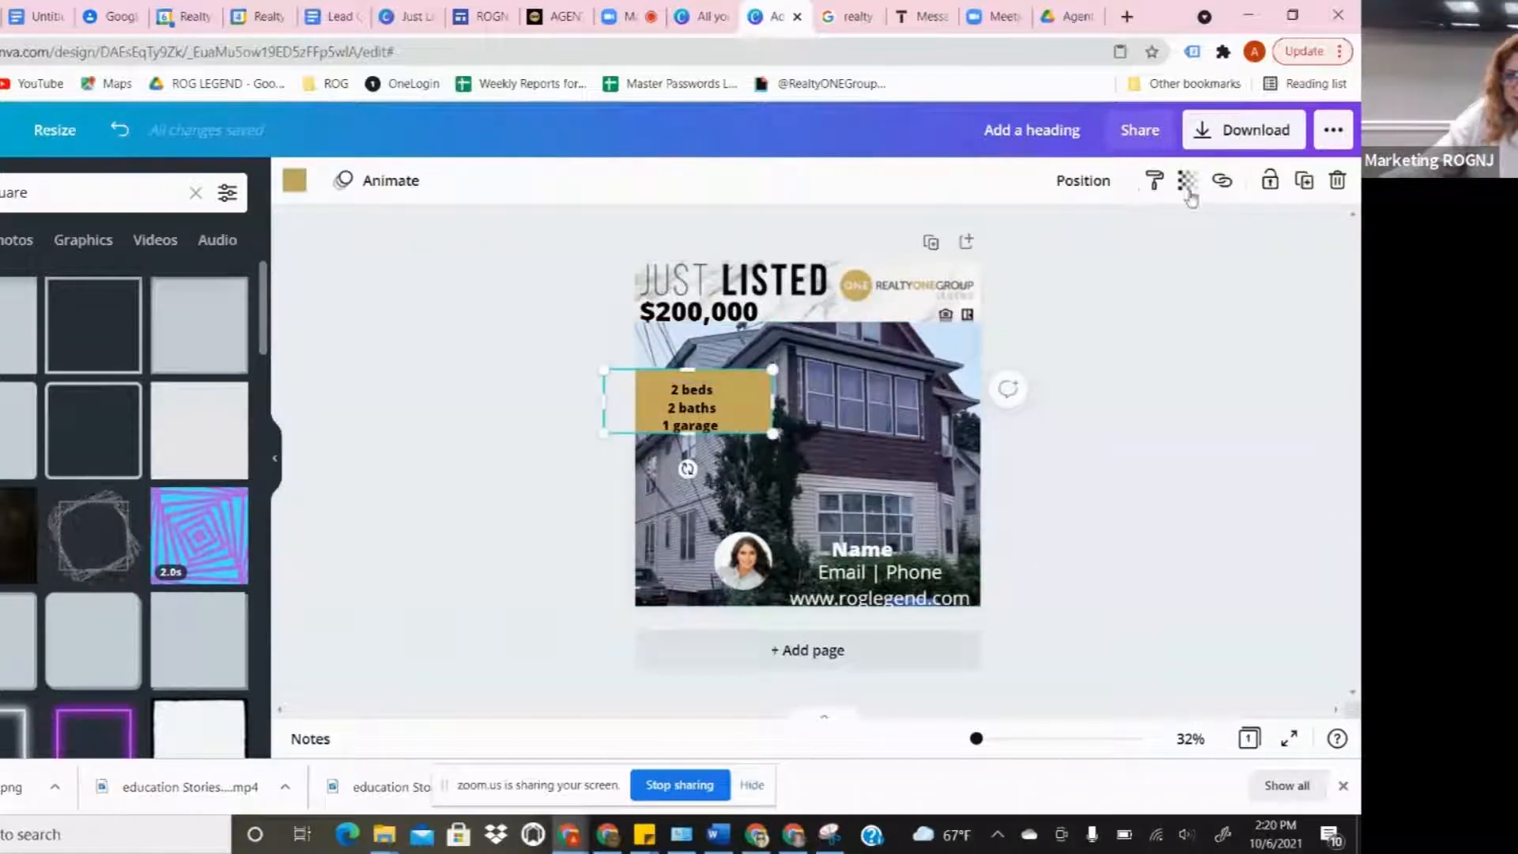
- Set the gold box's transparency to 47, narrow it, and left-align the feature text
{"action": "left_click", "coordinate": [1188, 190]}
{"action": "left_click_drag", "start_coordinate": [1116, 242], "coordinate": [1076, 260]}
{"action": "left_click_drag", "start_coordinate": [774, 401], "coordinate": [700, 405]}
{"action": "left_click", "coordinate": [710, 182]}
{"action": "left_click", "coordinate": [719, 373]}
{"action": "left_click", "coordinate": [1139, 491]}
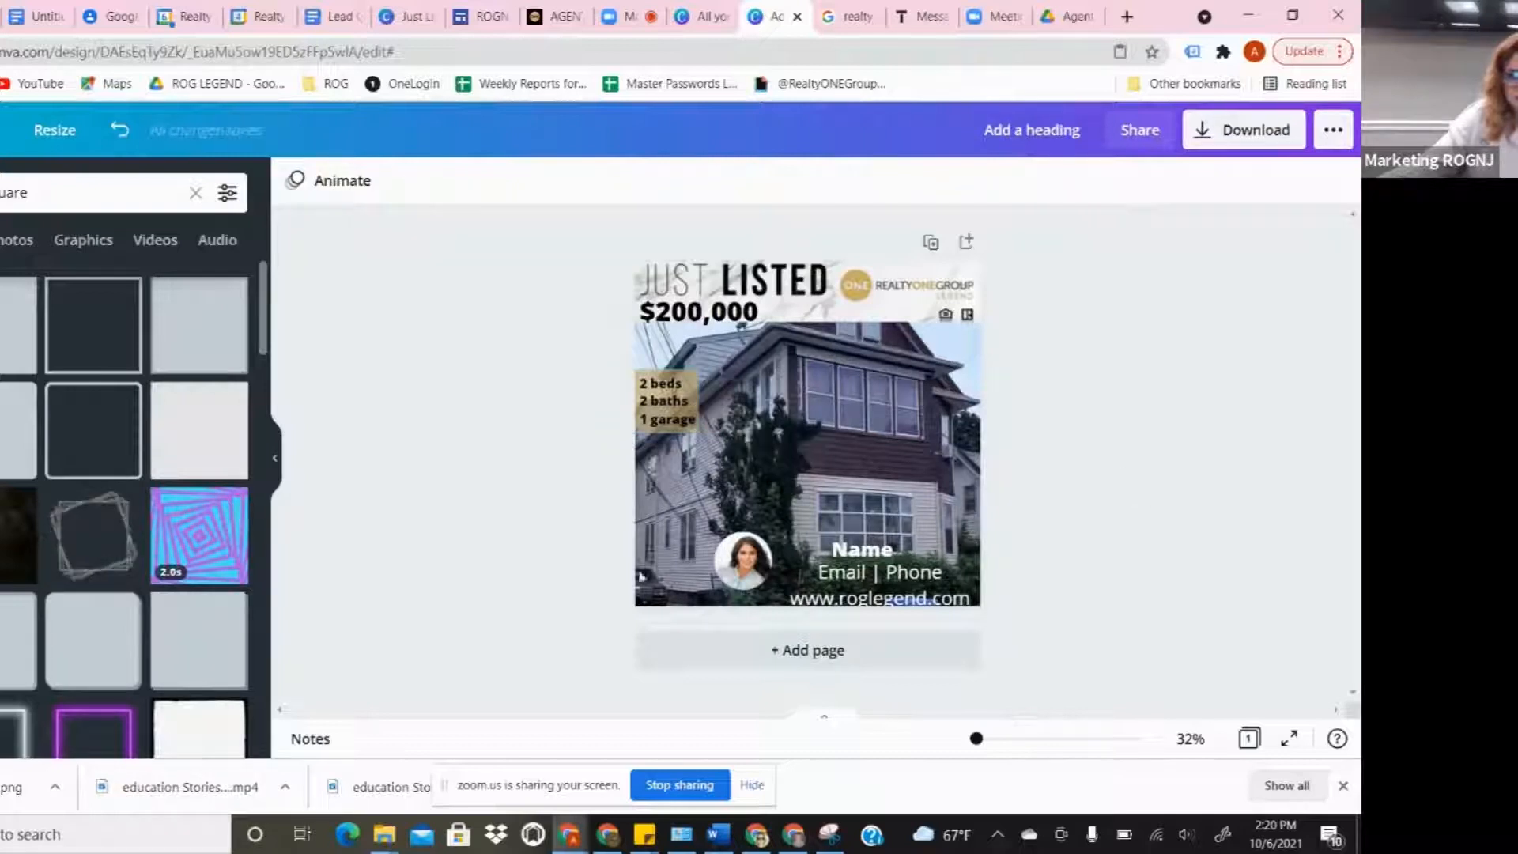
{"action": "right_click", "coordinate": [609, 502]}
{"action": "left_click", "coordinate": [405, 416]}
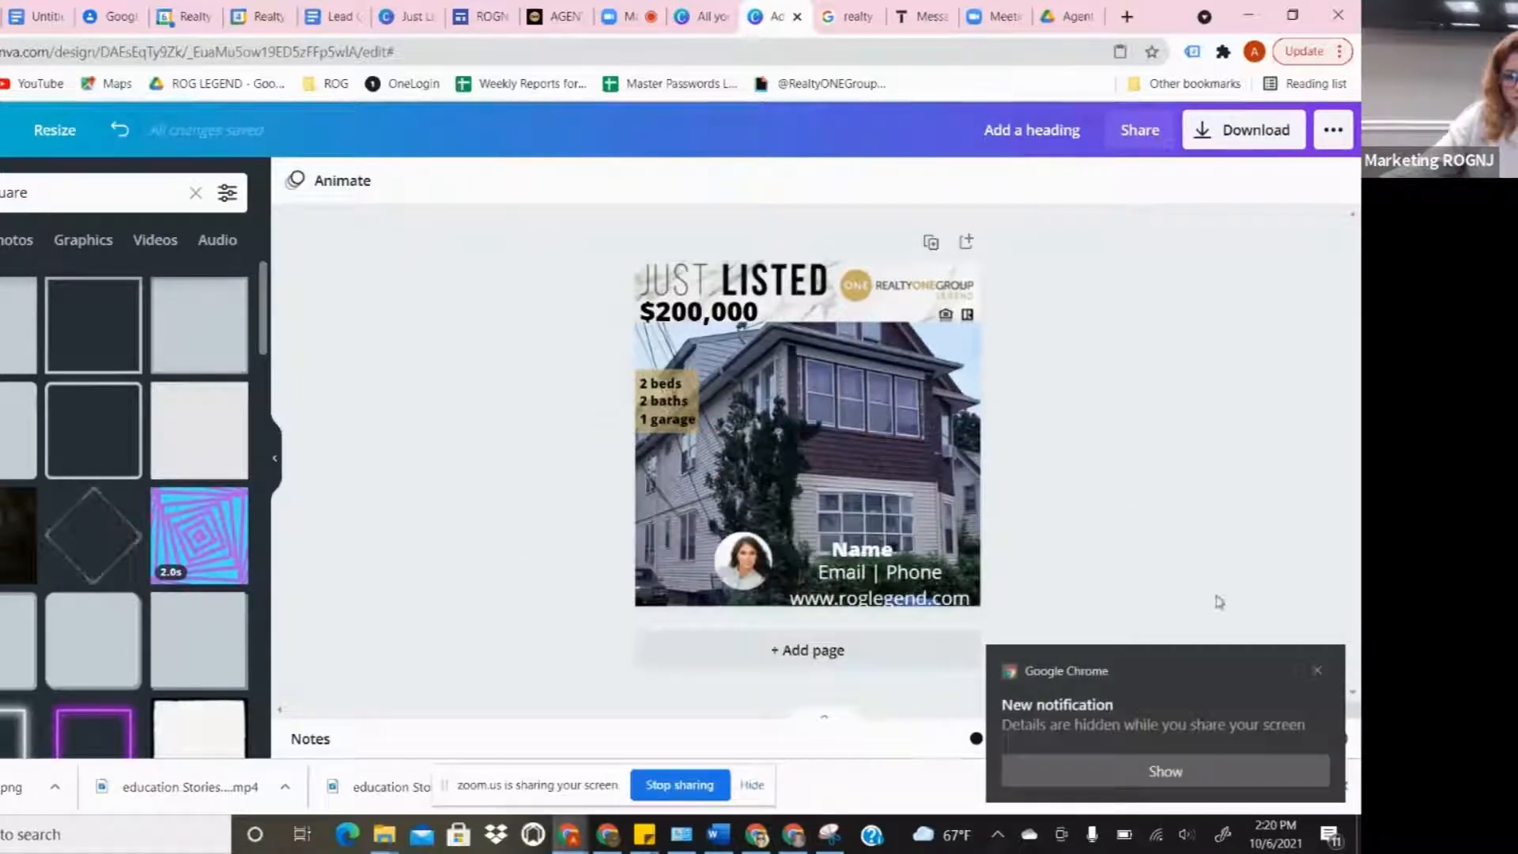
{"action": "left_click", "coordinate": [1323, 670]}
- Move the contact details up under Name and tighten their line spacing to 0.94
{"action": "left_click", "coordinate": [876, 563]}
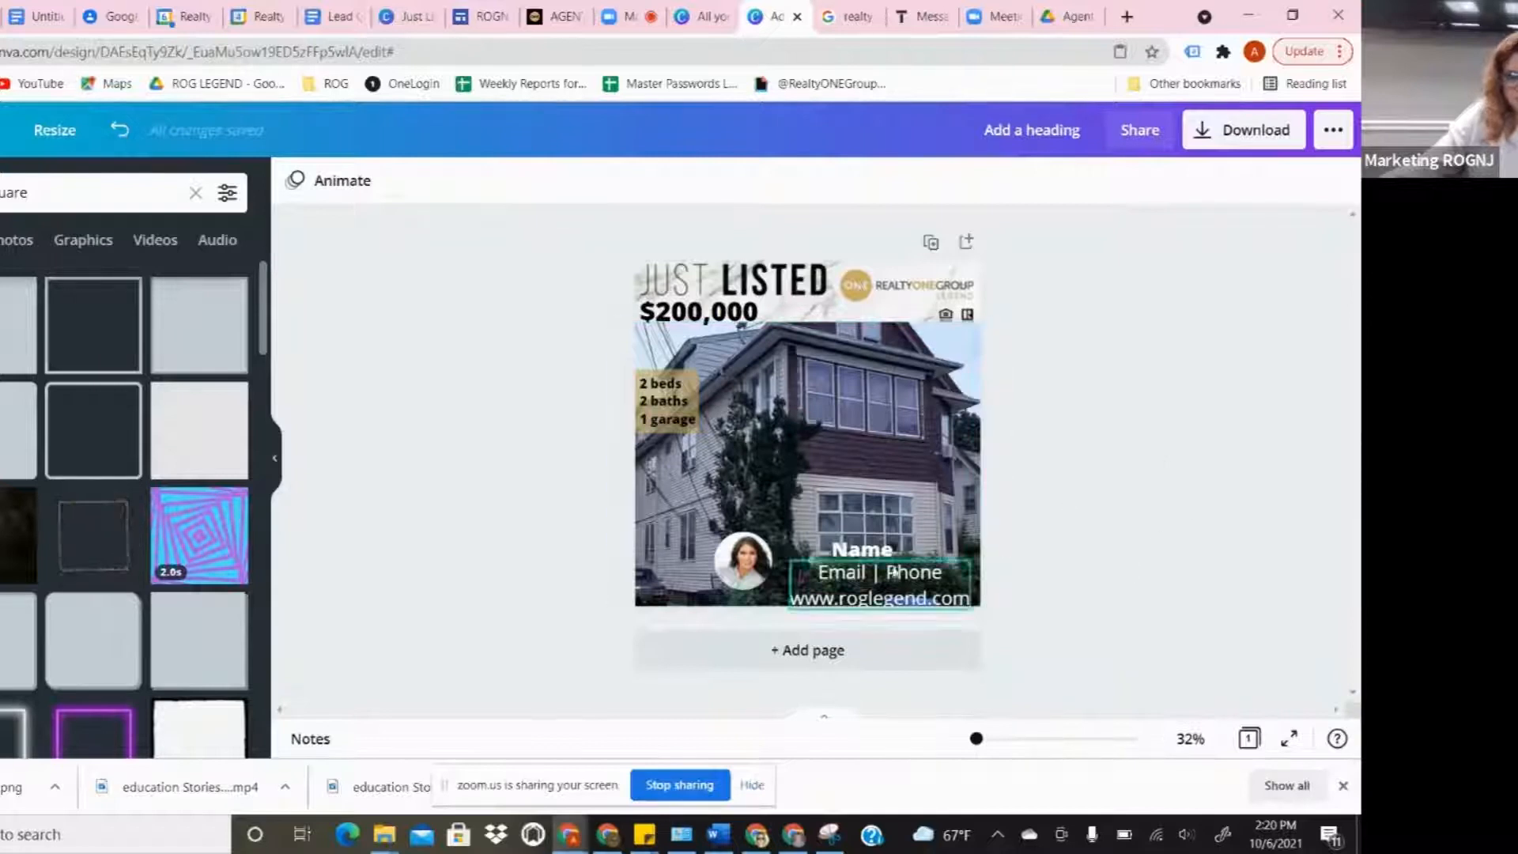
{"action": "left_click_drag", "start_coordinate": [876, 560], "coordinate": [876, 547]}
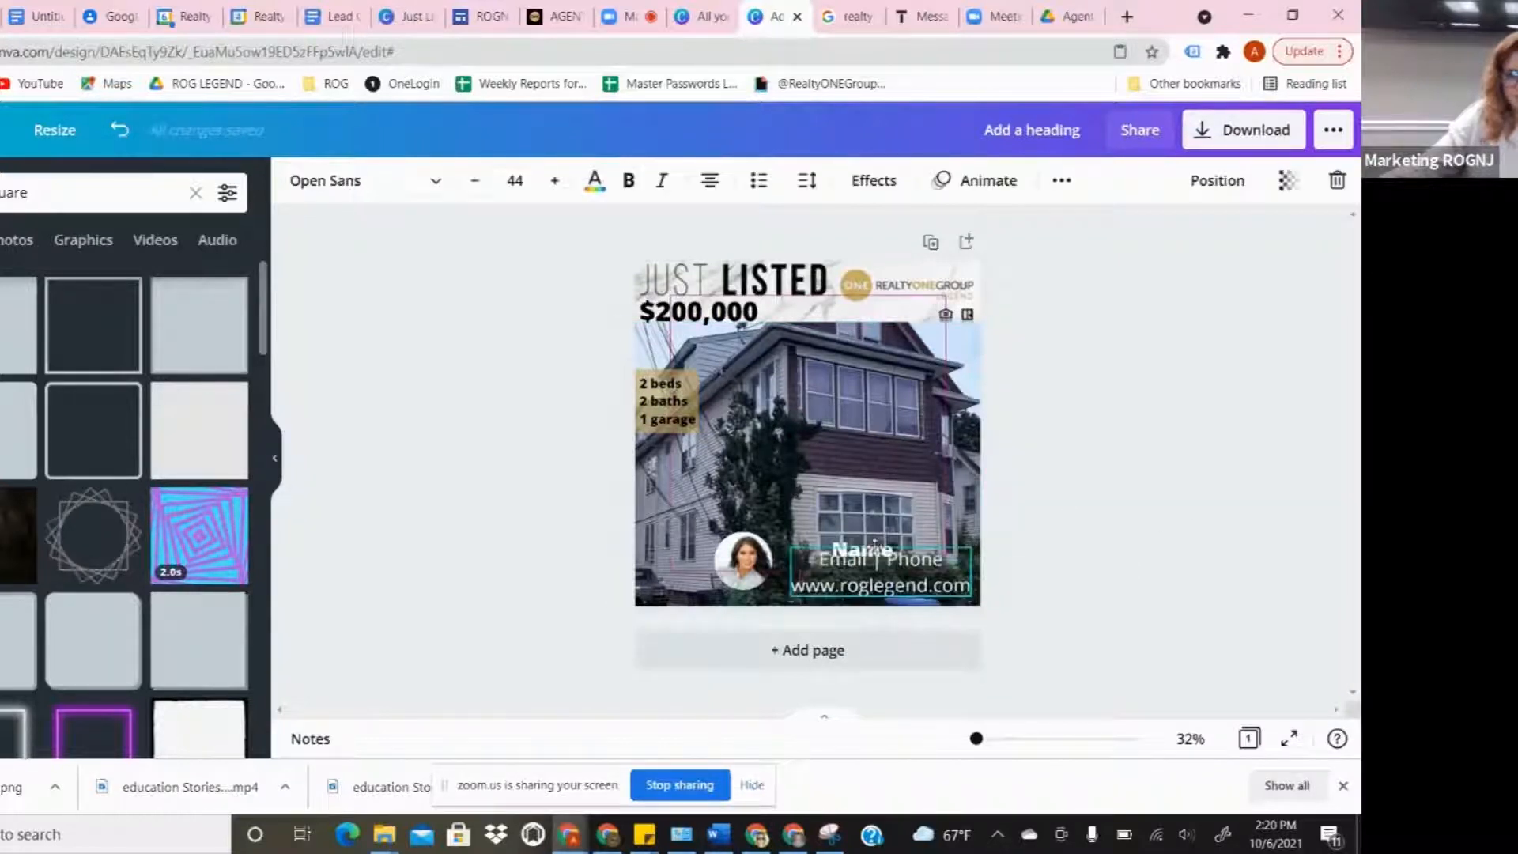
{"action": "left_click", "coordinate": [806, 186]}
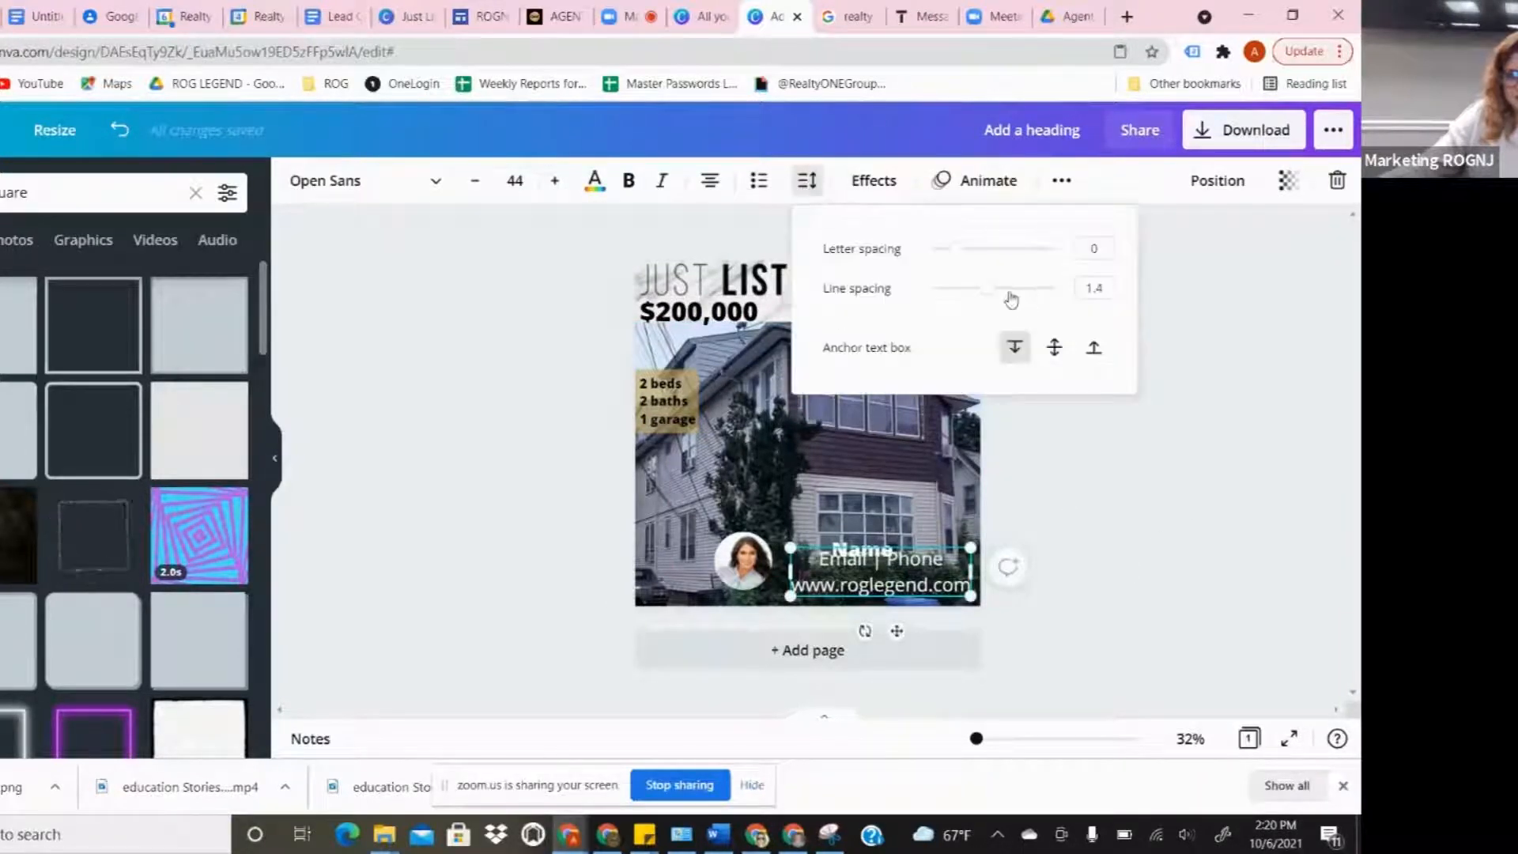
{"action": "left_click_drag", "start_coordinate": [991, 295], "coordinate": [961, 293]}
{"action": "left_click", "coordinate": [1065, 543]}
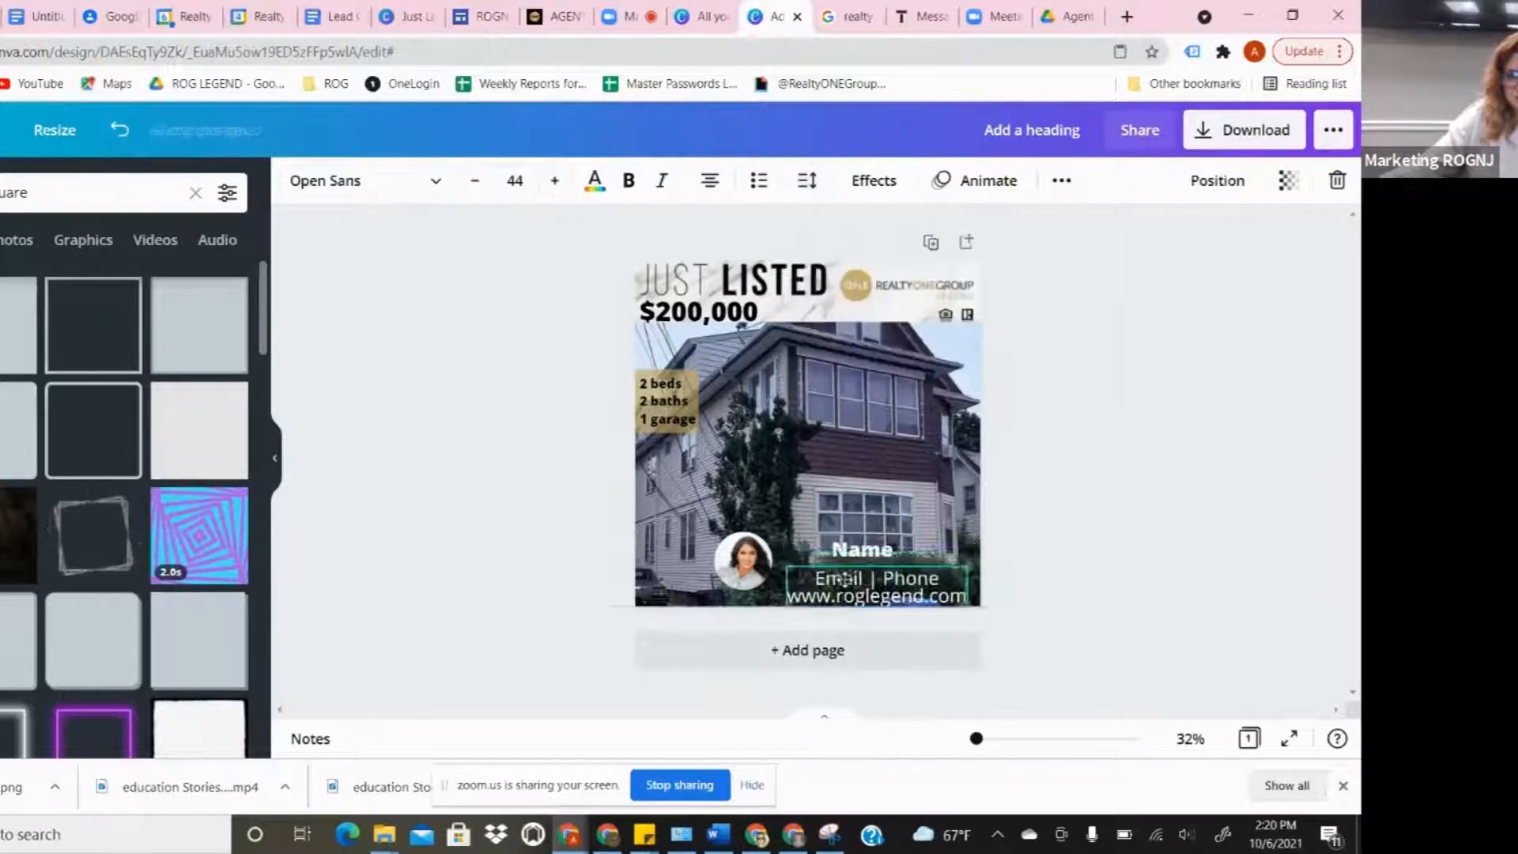
{"action": "left_click_drag", "start_coordinate": [840, 566], "coordinate": [841, 575]}
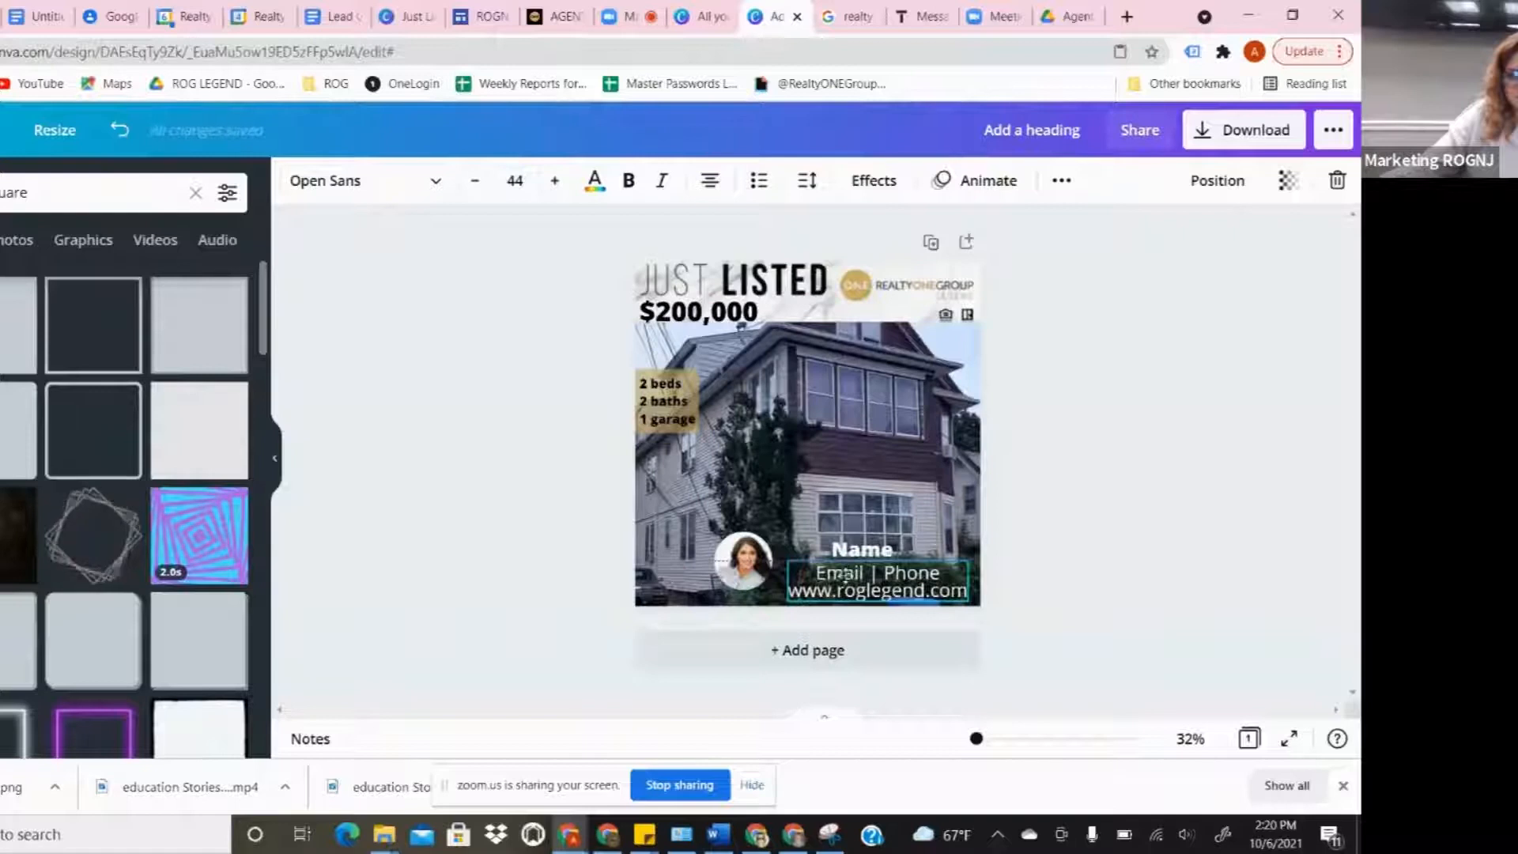
{"action": "left_click", "coordinate": [739, 568]}
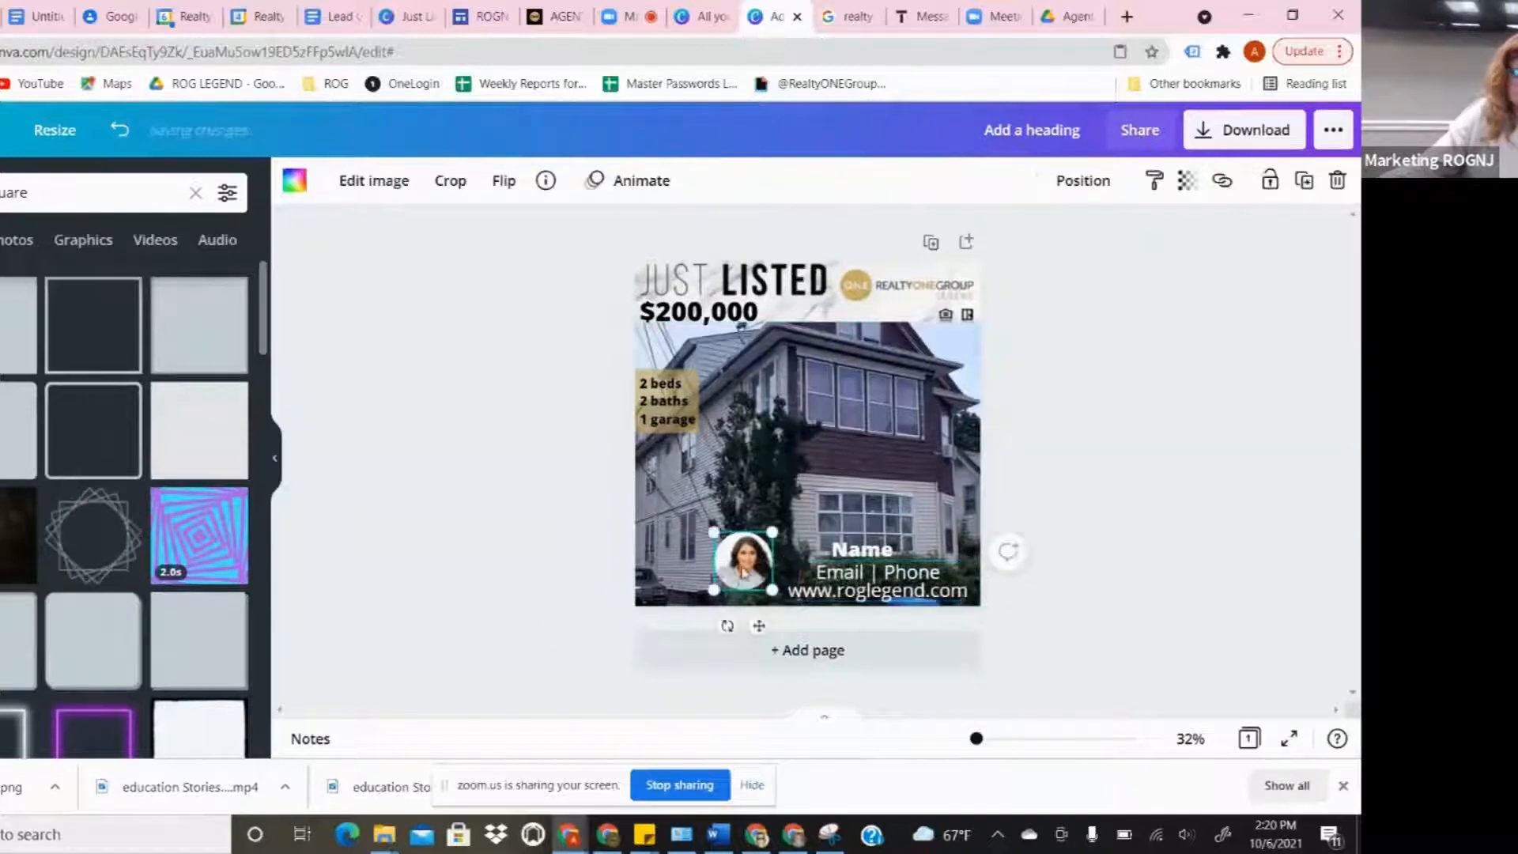
{"action": "left_click", "coordinate": [58, 194]}
- Add a 'gold brush' stroke graphic and stretch it over the agent's contact details
{"action": "left_click", "coordinate": [194, 194]}
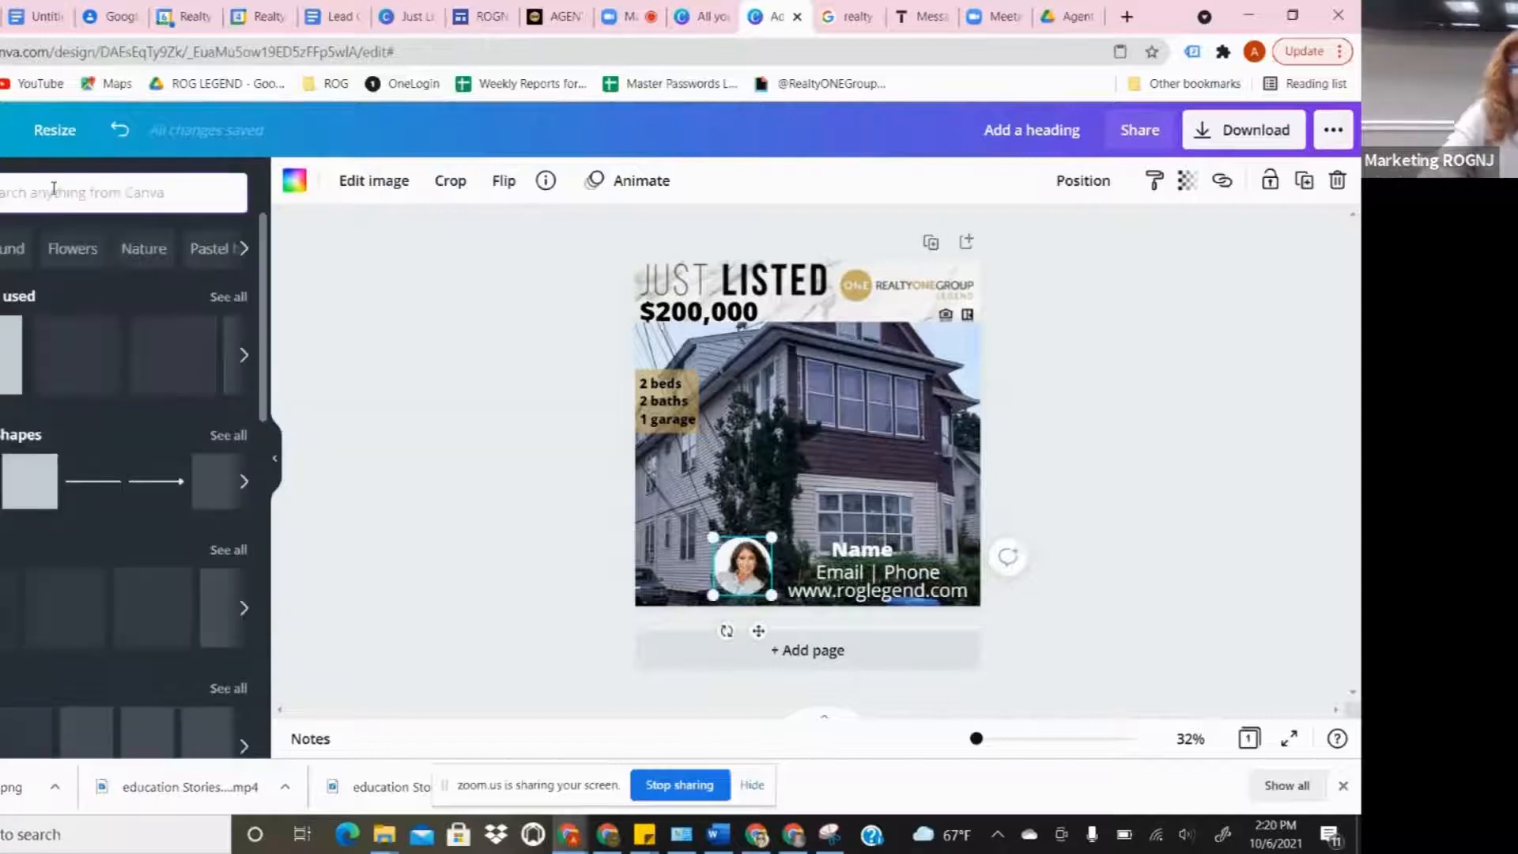
{"action": "left_click", "coordinate": [10, 187]}
{"action": "type", "text": "gold br"}
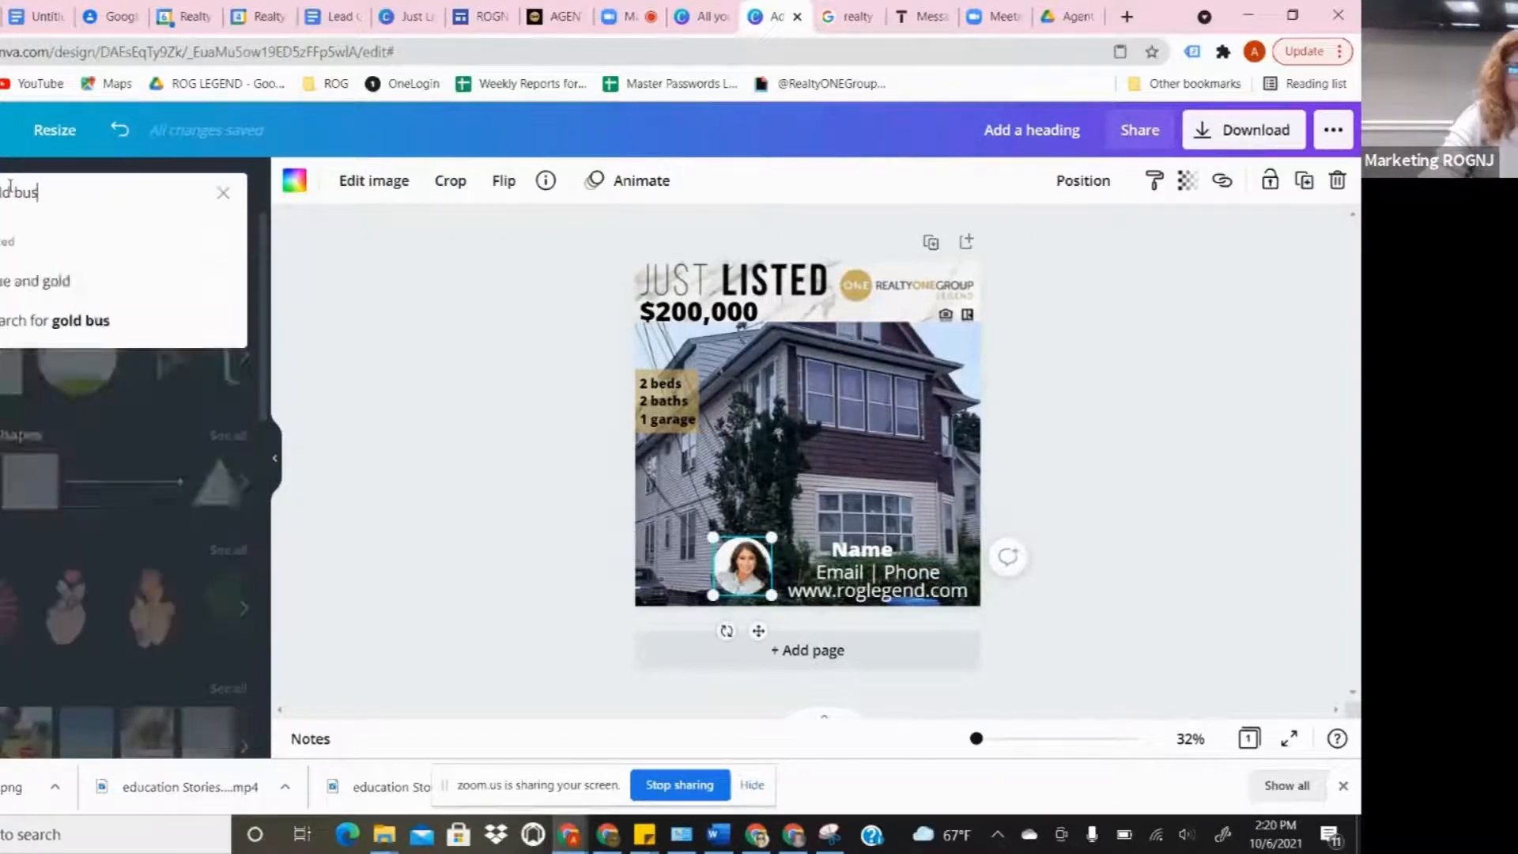
{"action": "type", "text": "ush"}
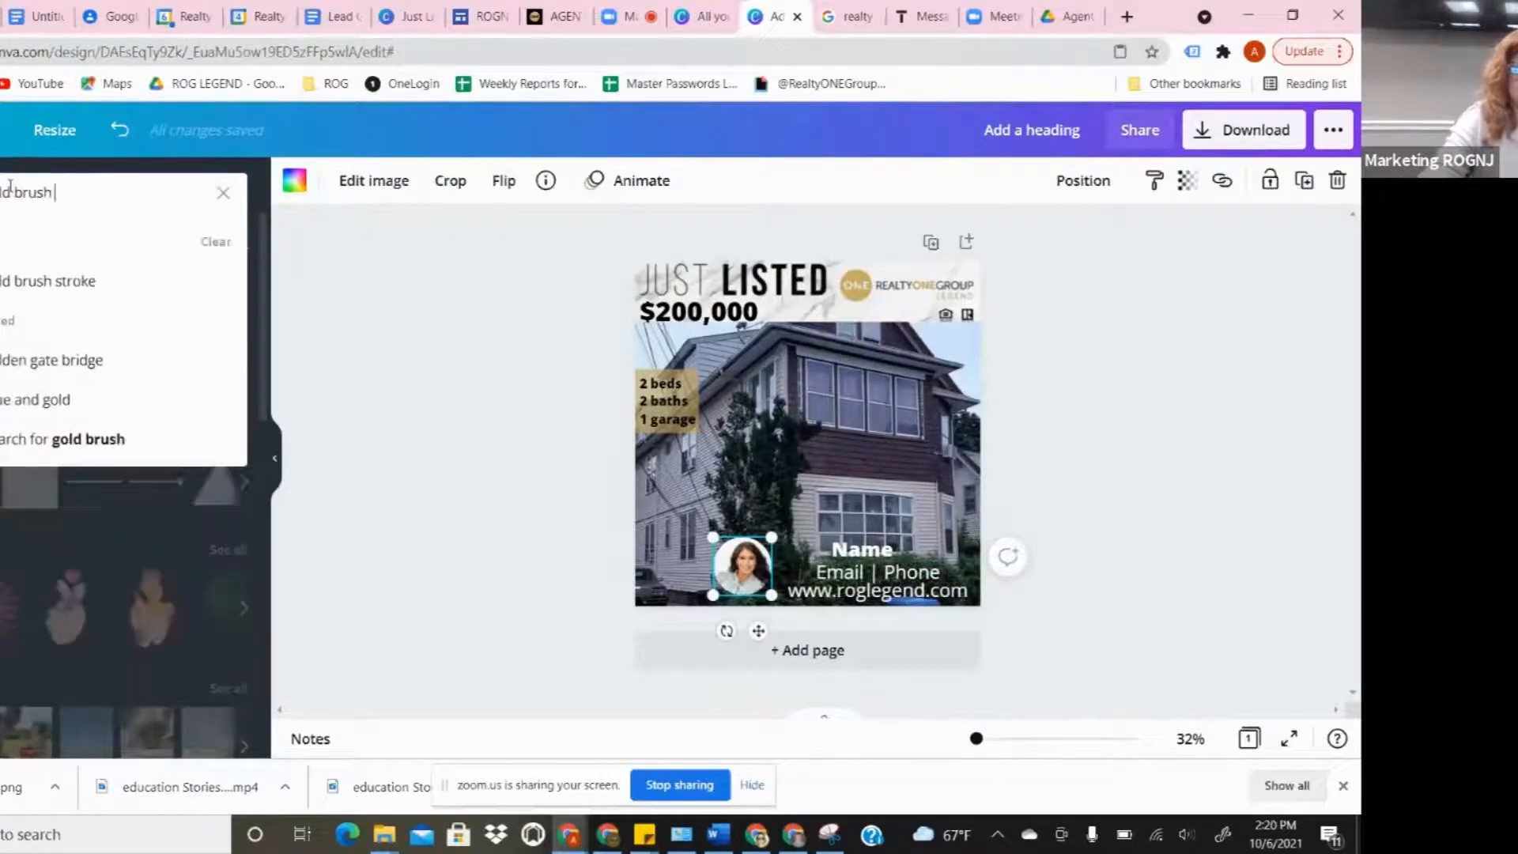
{"action": "left_click", "coordinate": [63, 281]}
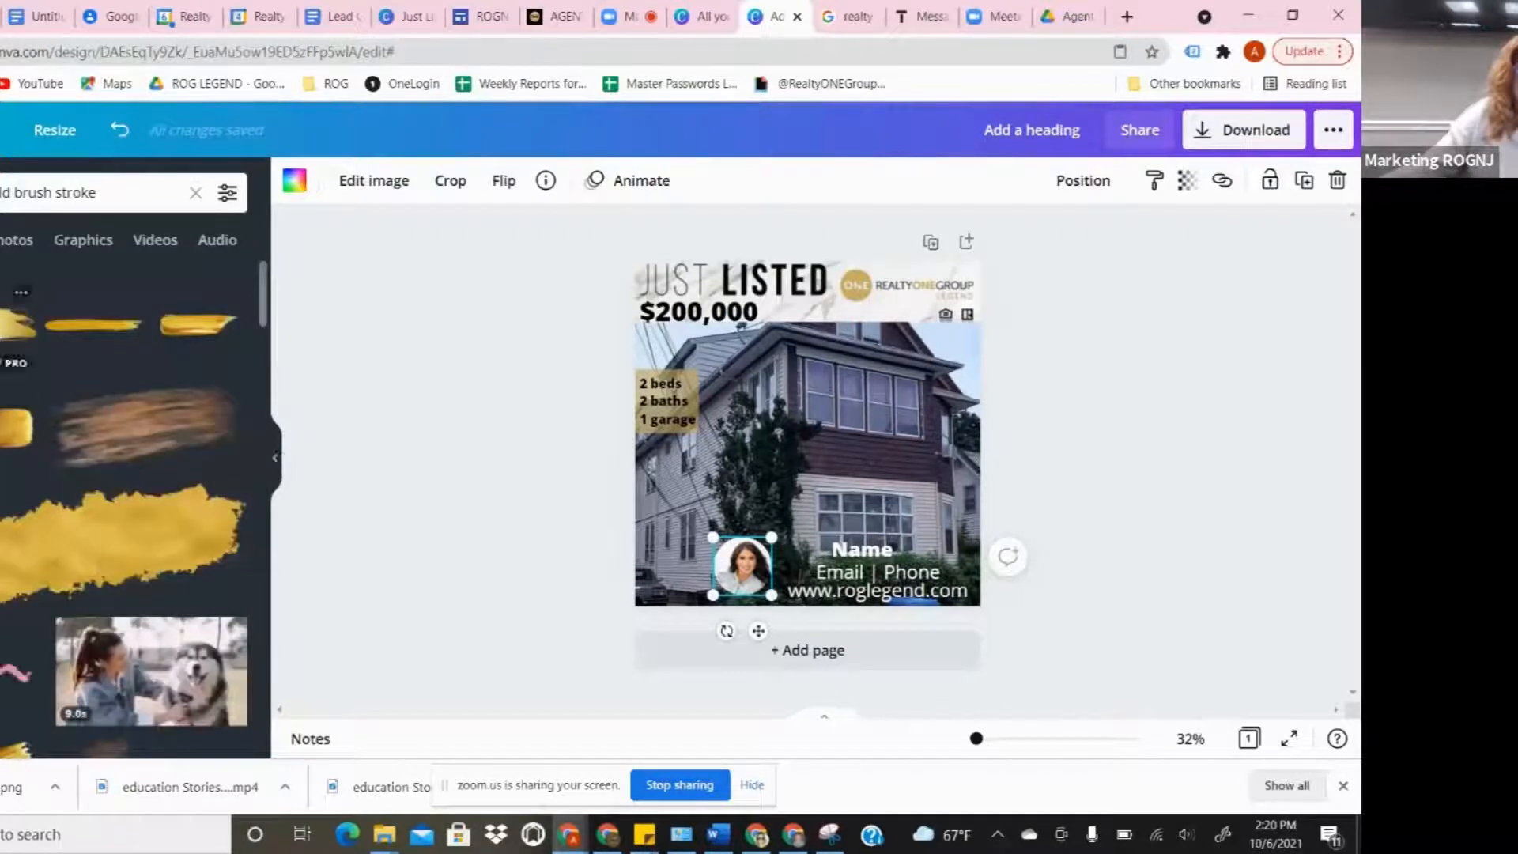
{"action": "left_click", "coordinate": [16, 324]}
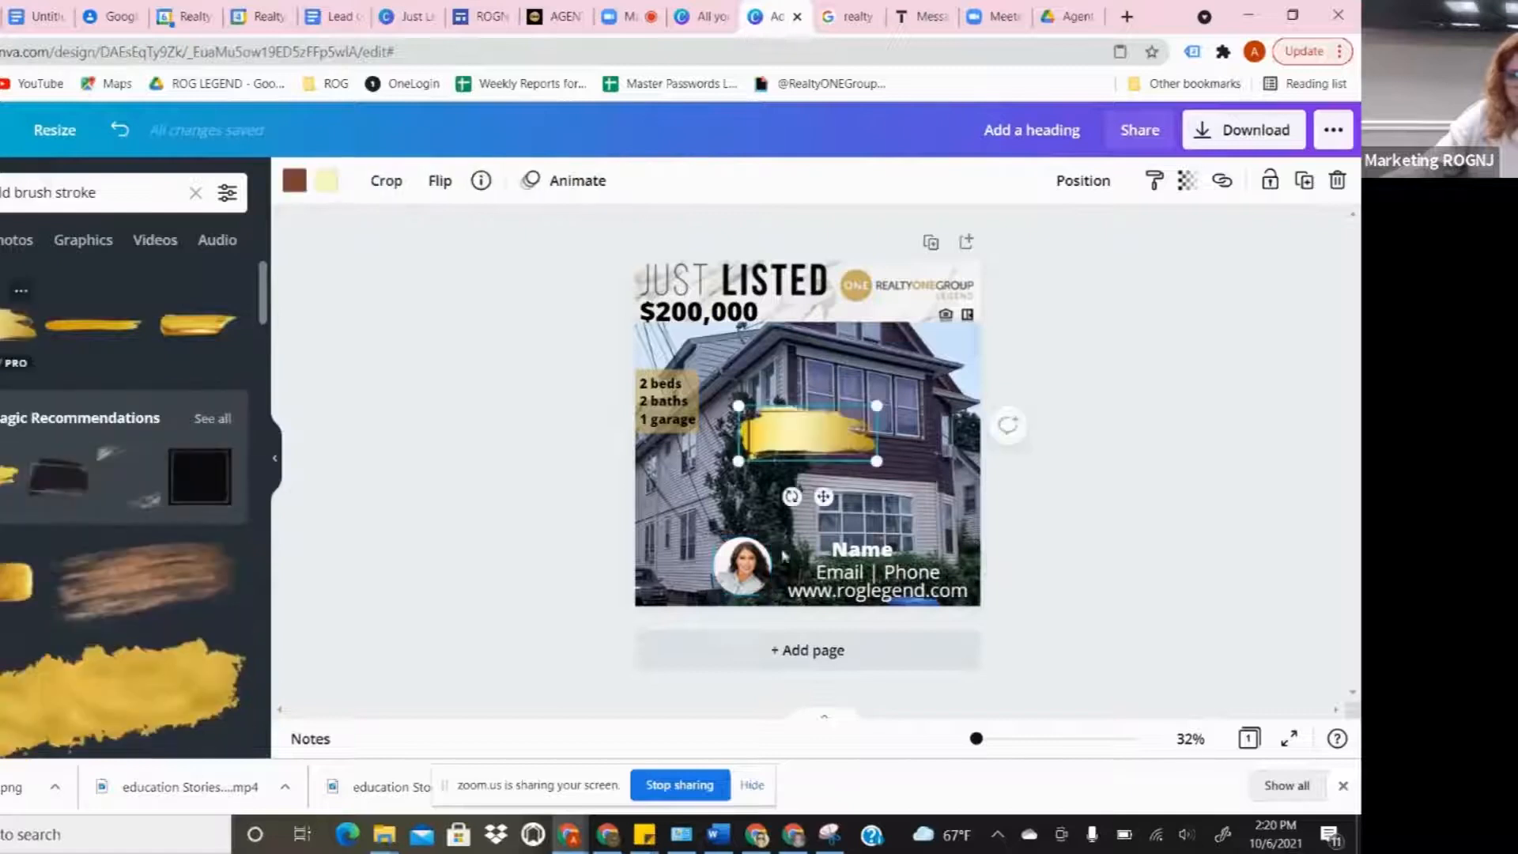
{"action": "left_click_drag", "start_coordinate": [807, 437], "coordinate": [839, 573]}
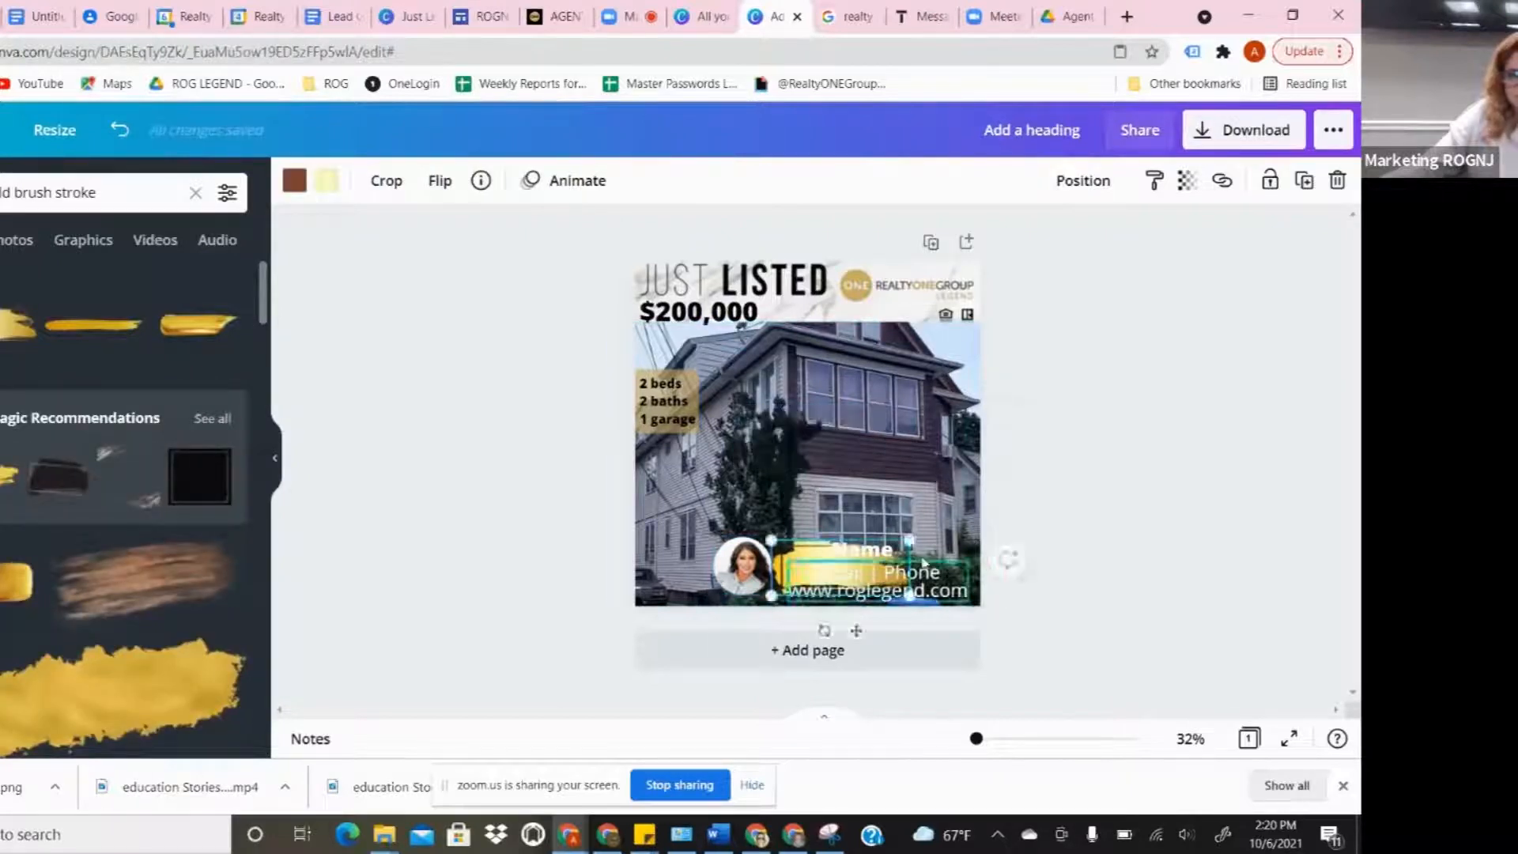
{"action": "mouse_move", "coordinate": [911, 540]}
{"action": "left_mouse_down"}
{"action": "mouse_move", "coordinate": [992, 570]}
{"action": "mouse_move", "coordinate": [1006, 528]}
{"action": "left_mouse_up"}
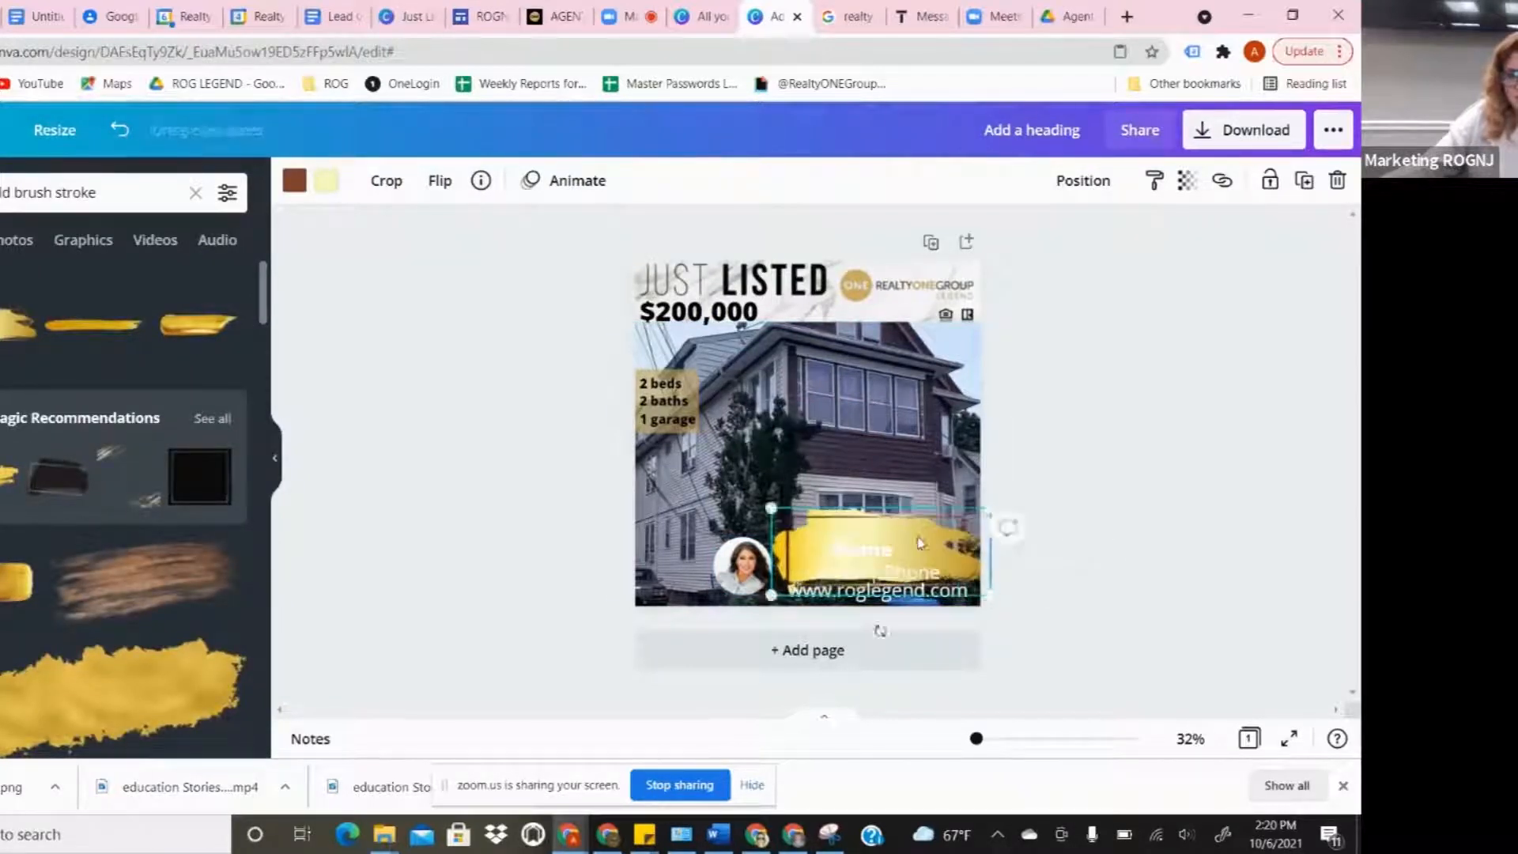
{"action": "left_click", "coordinate": [860, 567]}
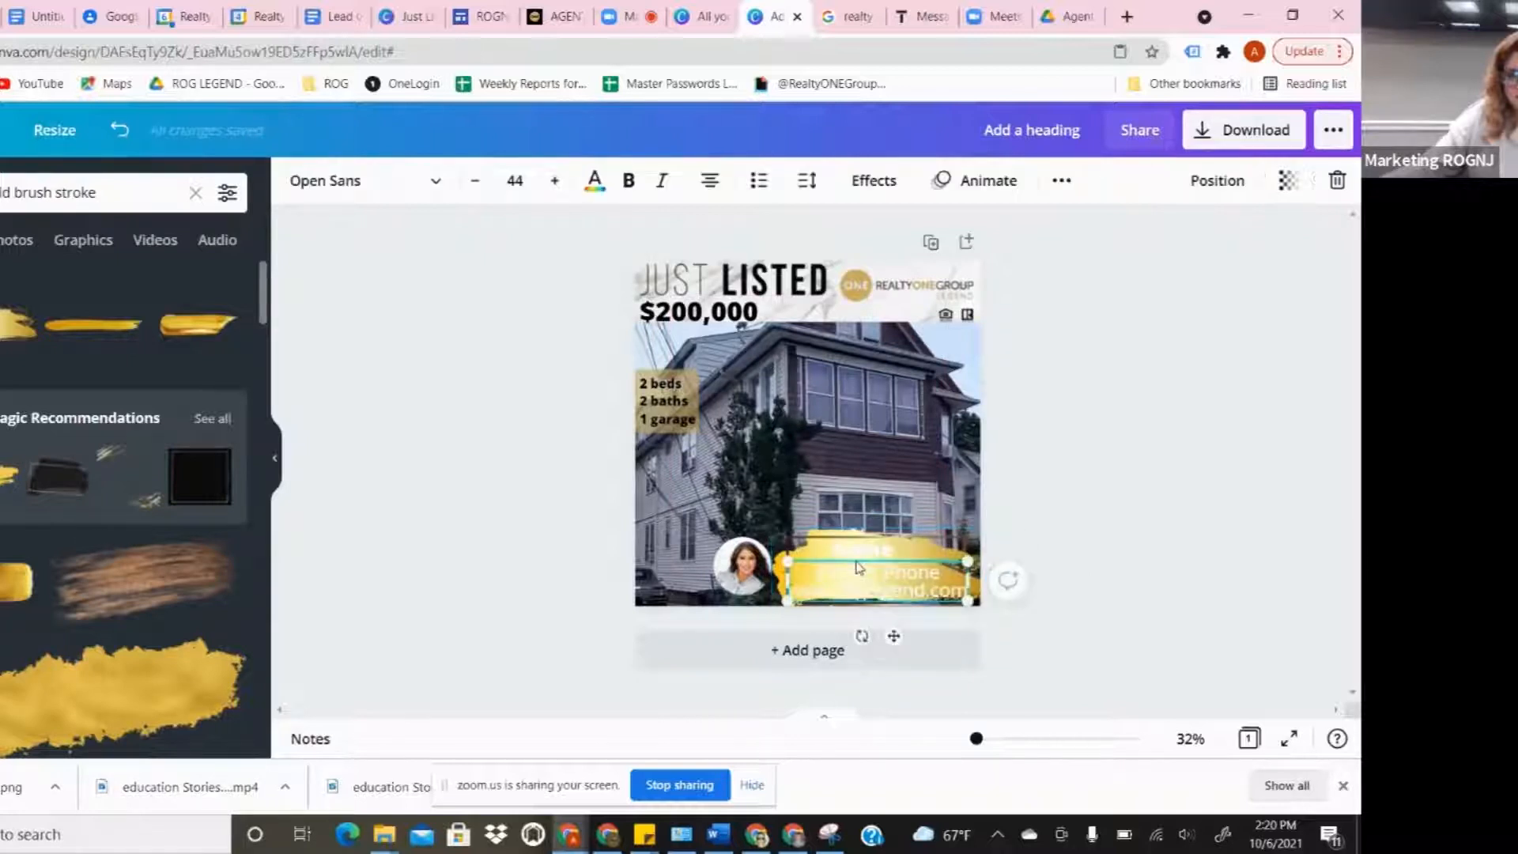
- Make the Name text black
{"action": "left_click", "coordinate": [595, 182]}
{"action": "left_click", "coordinate": [23, 291]}
{"action": "left_click", "coordinate": [831, 586]}
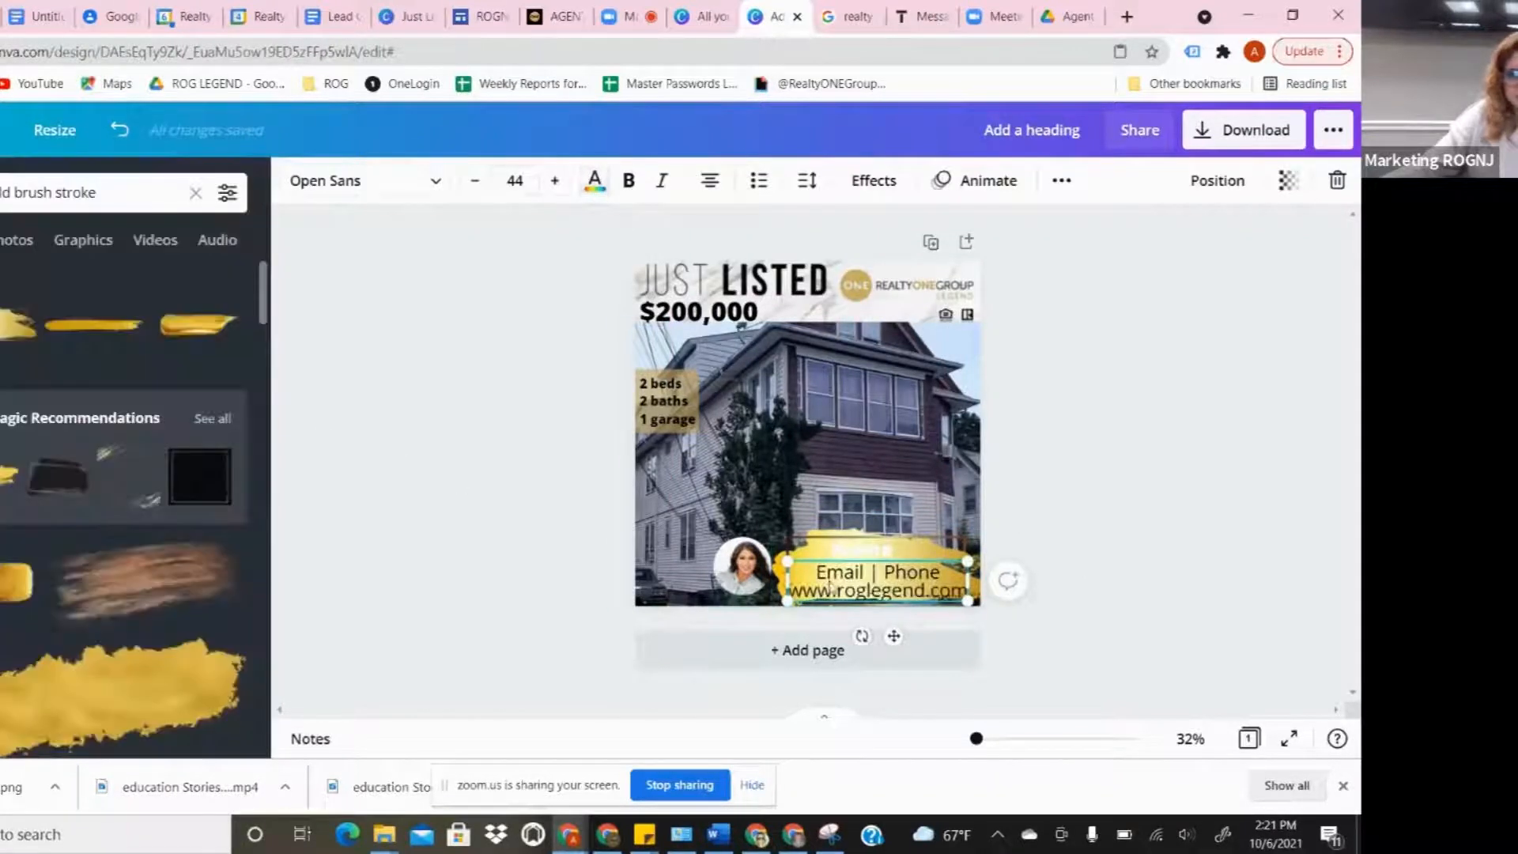
{"action": "left_click", "coordinate": [879, 550]}
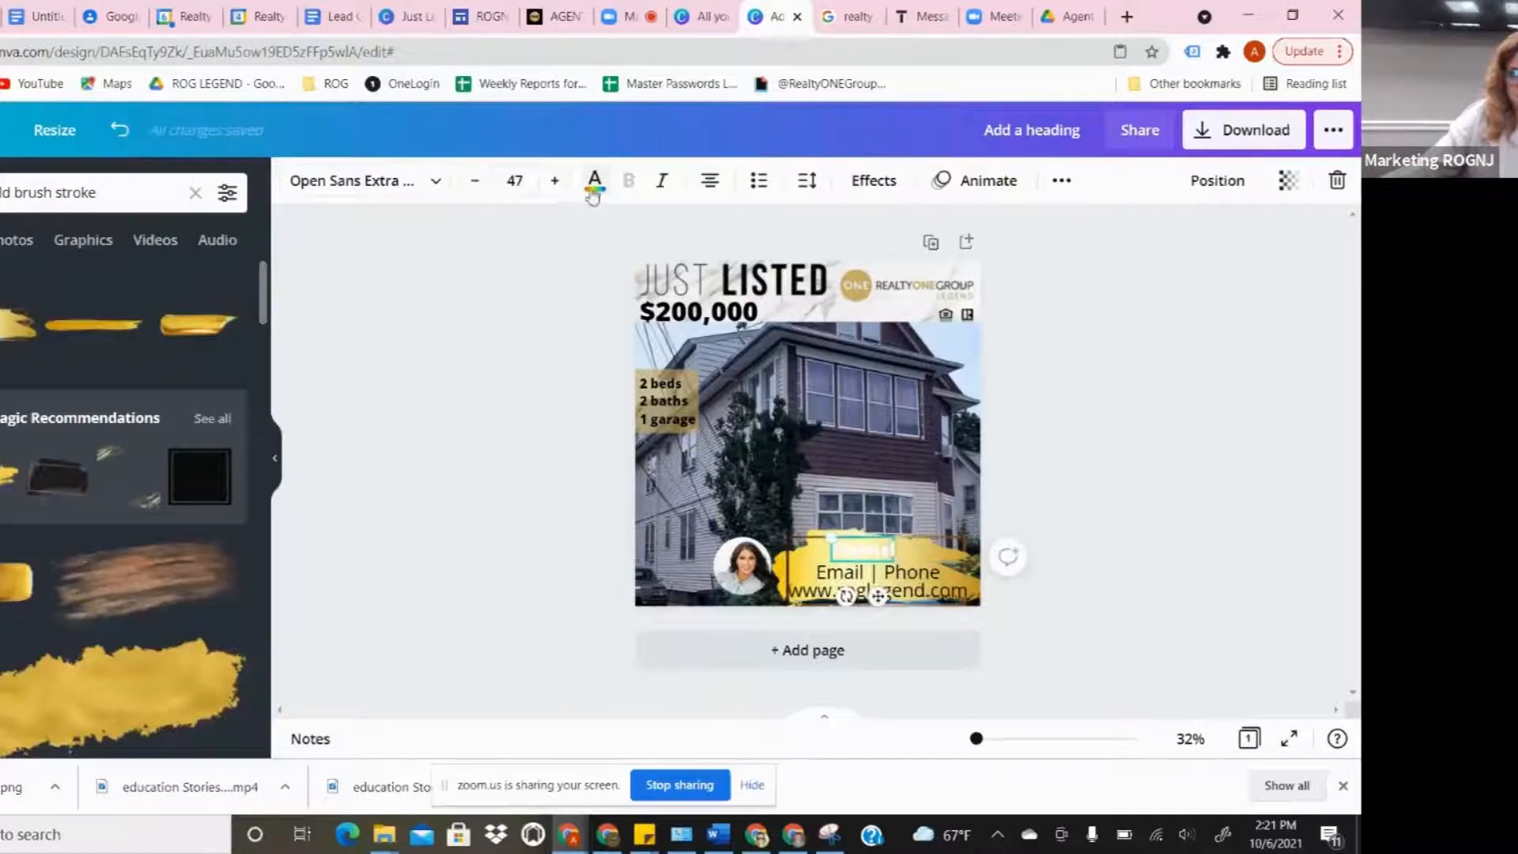
{"action": "left_click", "coordinate": [593, 192]}
{"action": "left_click", "coordinate": [18, 295]}
{"action": "left_click", "coordinate": [323, 533]}
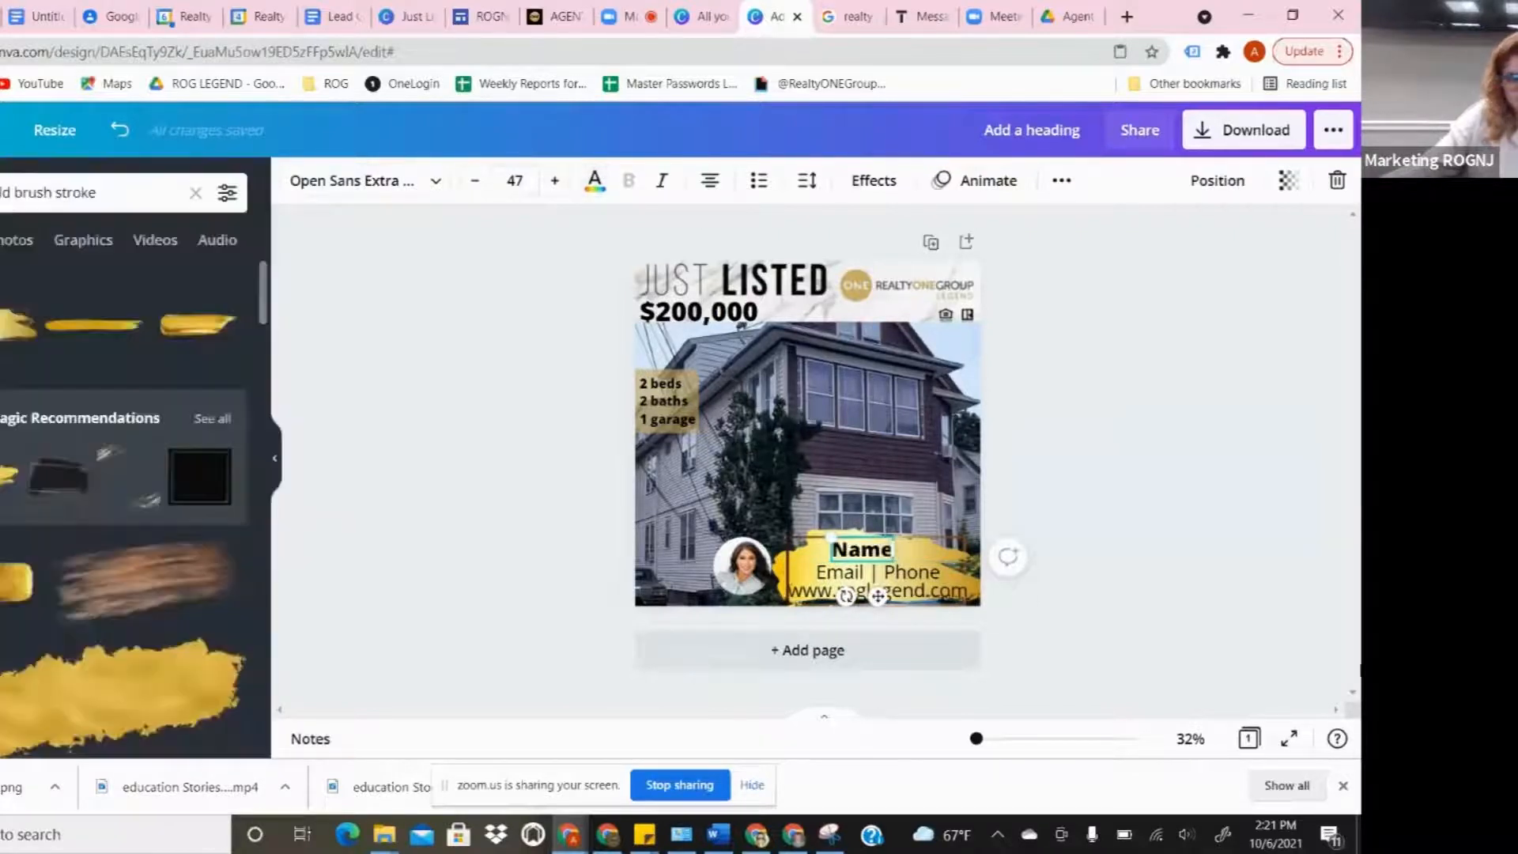
- Reduce the Email | Phone line to font size 40 and reposition it slightly
{"action": "left_click_drag", "start_coordinate": [931, 587], "coordinate": [929, 582]}
{"action": "left_click", "coordinate": [474, 190]}
{"action": "left_click", "coordinate": [474, 190]}
{"action": "left_click", "coordinate": [1322, 526]}
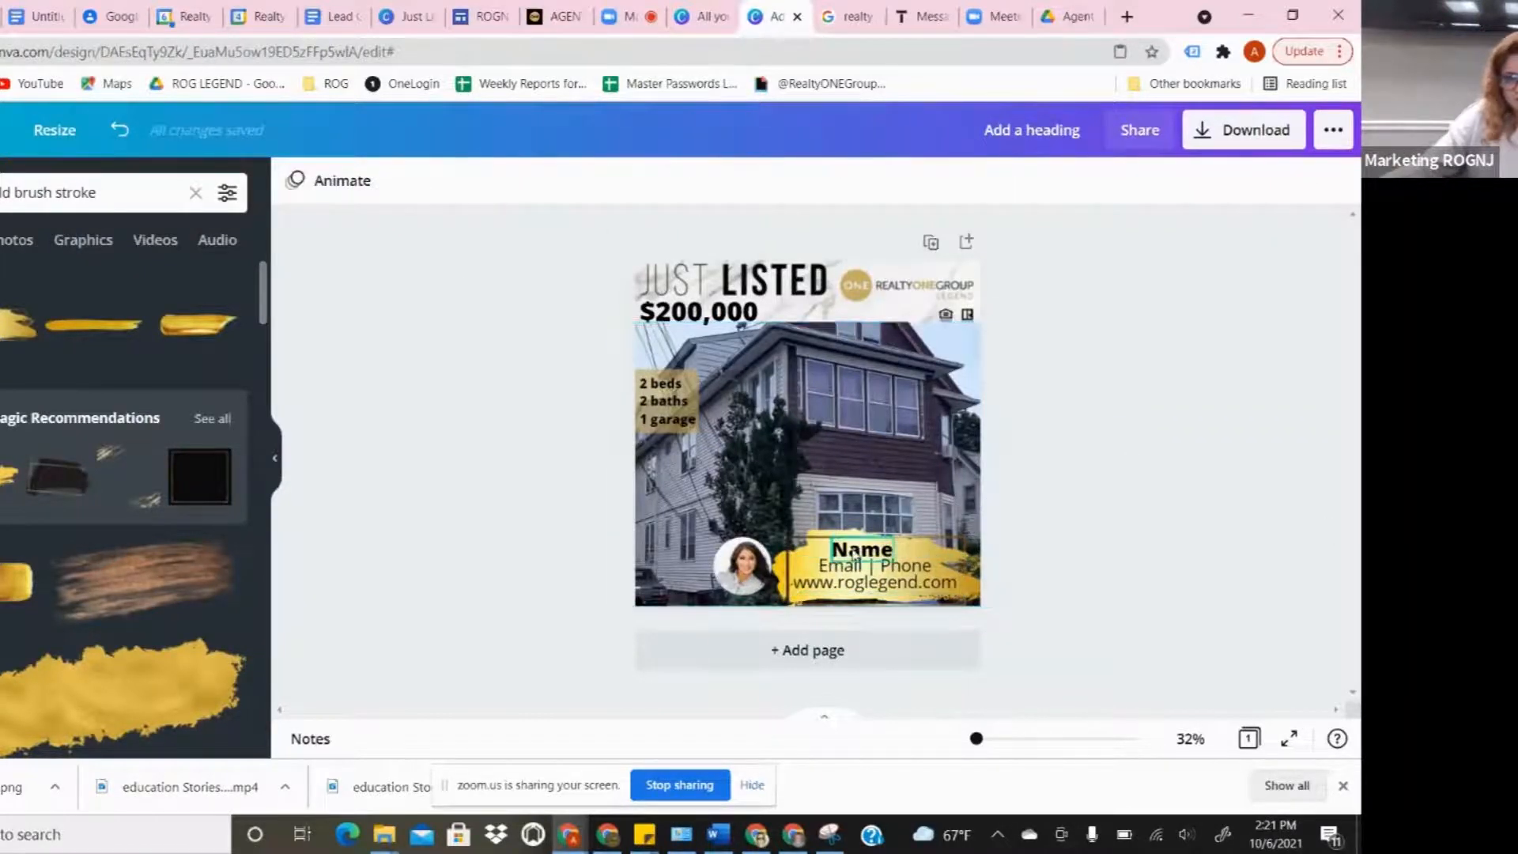
{"action": "left_click", "coordinate": [873, 572]}
{"action": "left_click_drag", "start_coordinate": [873, 573], "coordinate": [871, 576]}
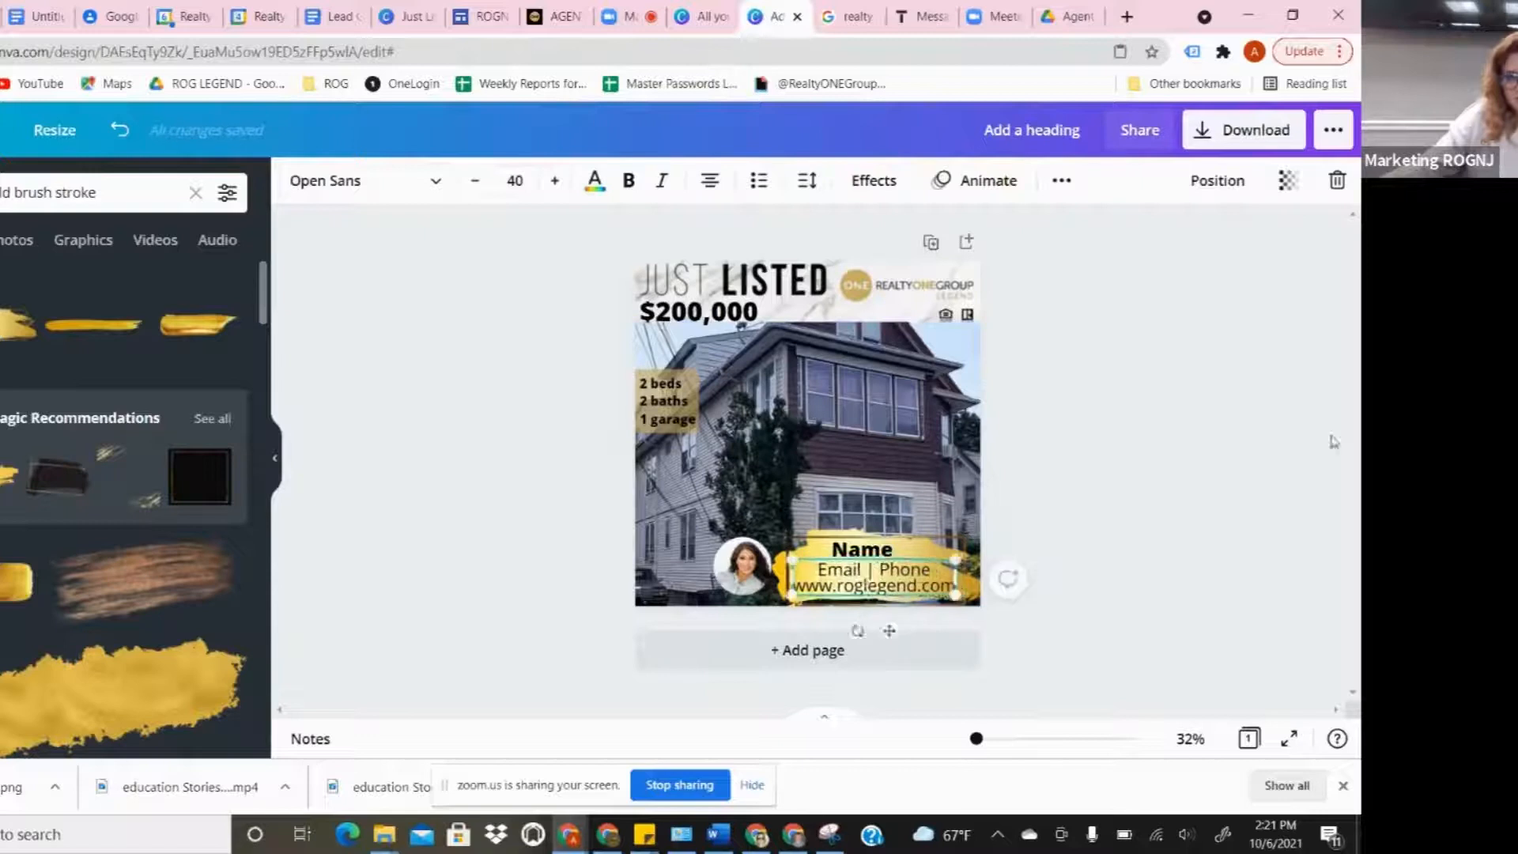
{"action": "left_click", "coordinate": [1262, 427]}
- Reduce the $200,000 price to font size 61 and duplicate the page
{"action": "left_click", "coordinate": [696, 313]}
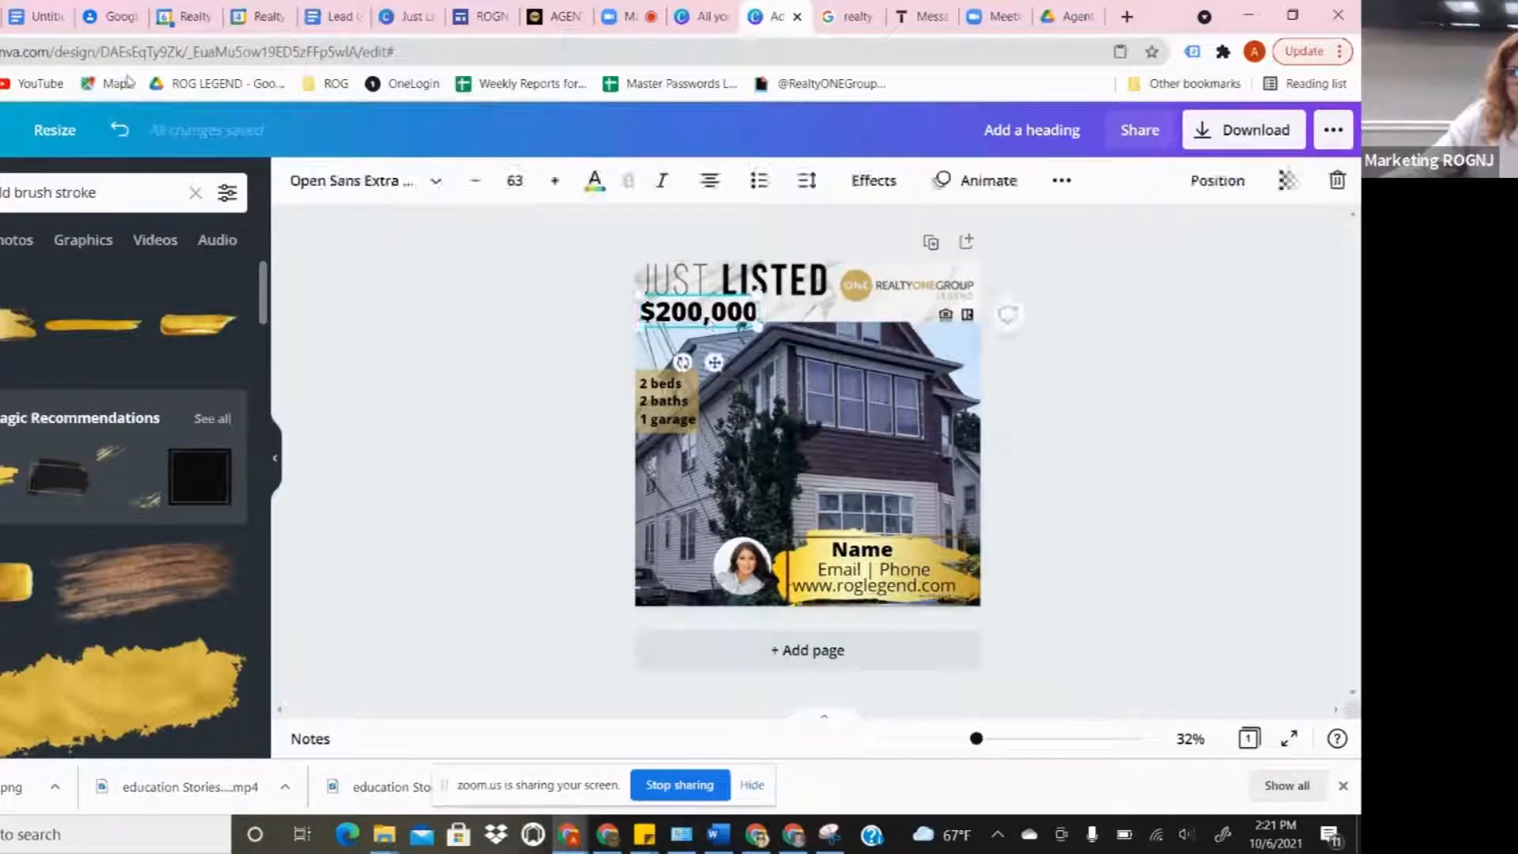
{"action": "left_click", "coordinate": [475, 186]}
{"action": "left_click", "coordinate": [476, 186]}
{"action": "left_click", "coordinate": [1146, 482]}
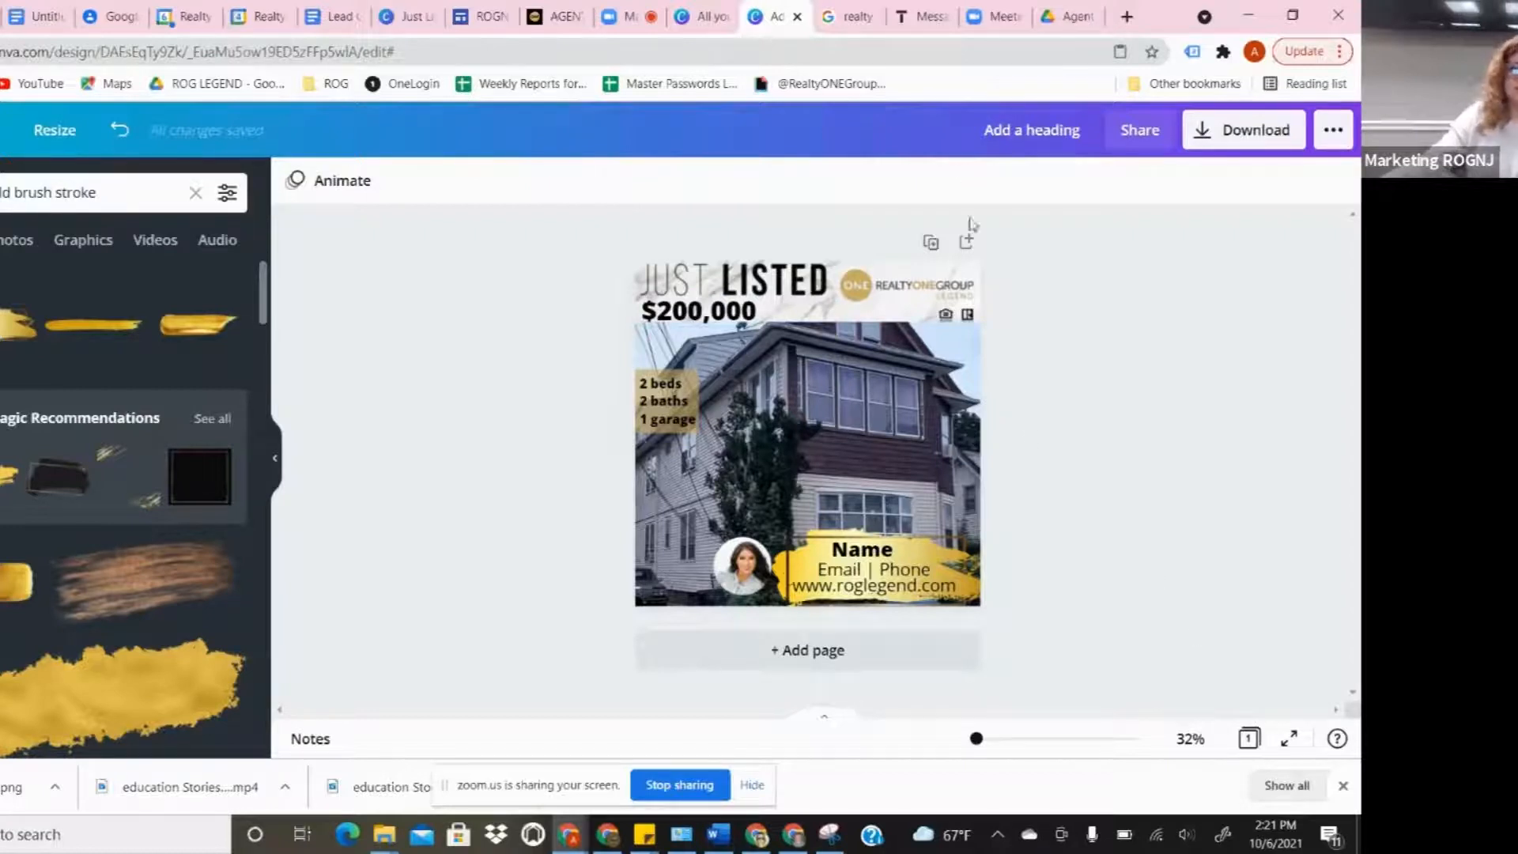
{"action": "left_click", "coordinate": [932, 245]}
- Delete page 2's house photo and place an enlarged aerial house photo from Uploads
{"action": "left_click", "coordinate": [907, 448]}
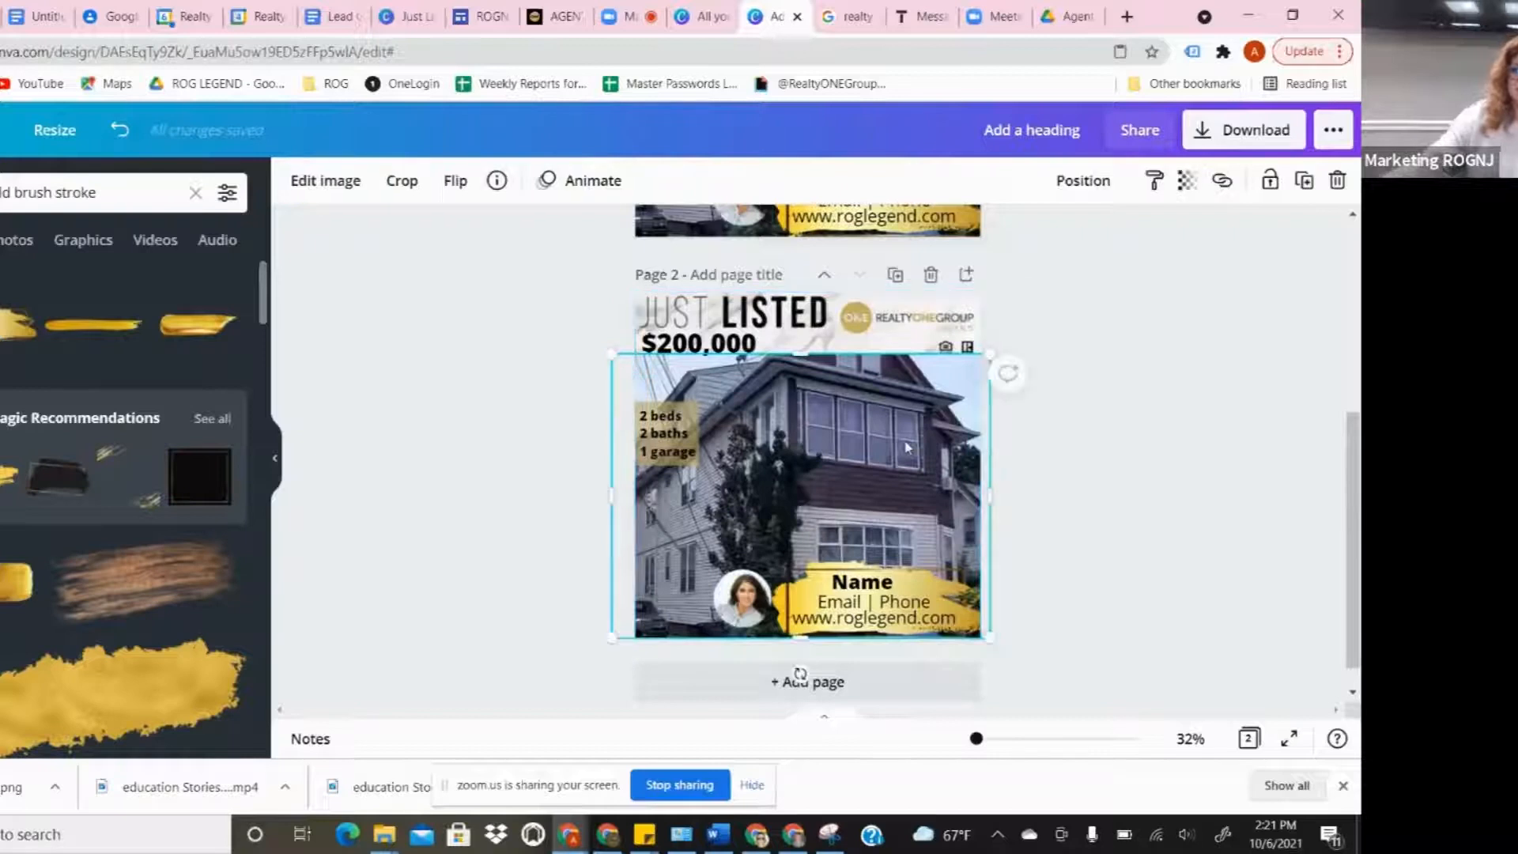
{"action": "key", "text": "Delete"}
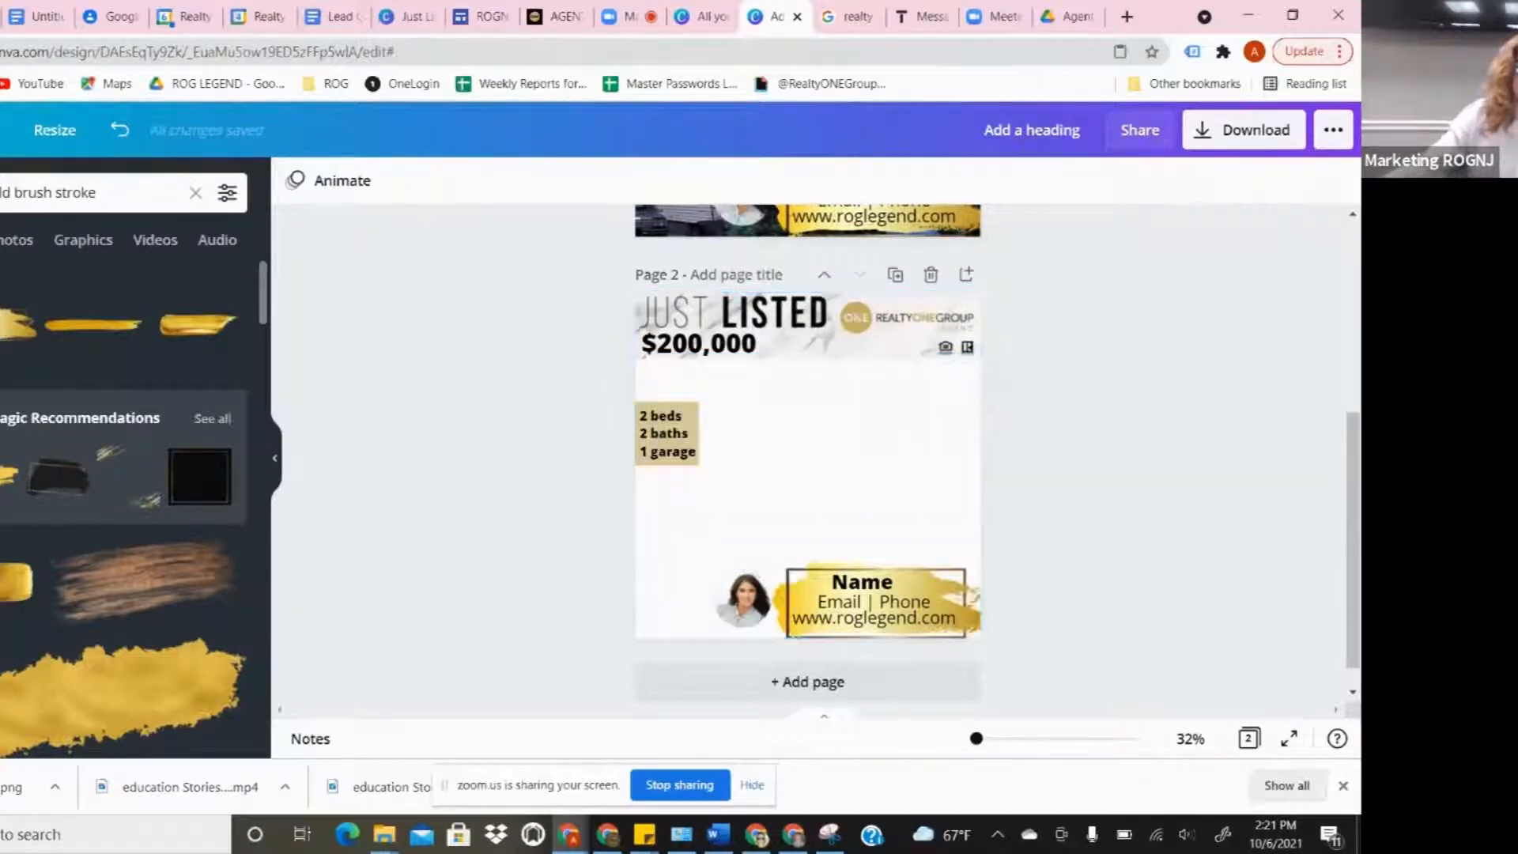
{"action": "left_click", "coordinate": [1, 431]}
{"action": "scroll", "coordinate": [153, 423], "scroll_direction": "up", "scroll_amount": 5}
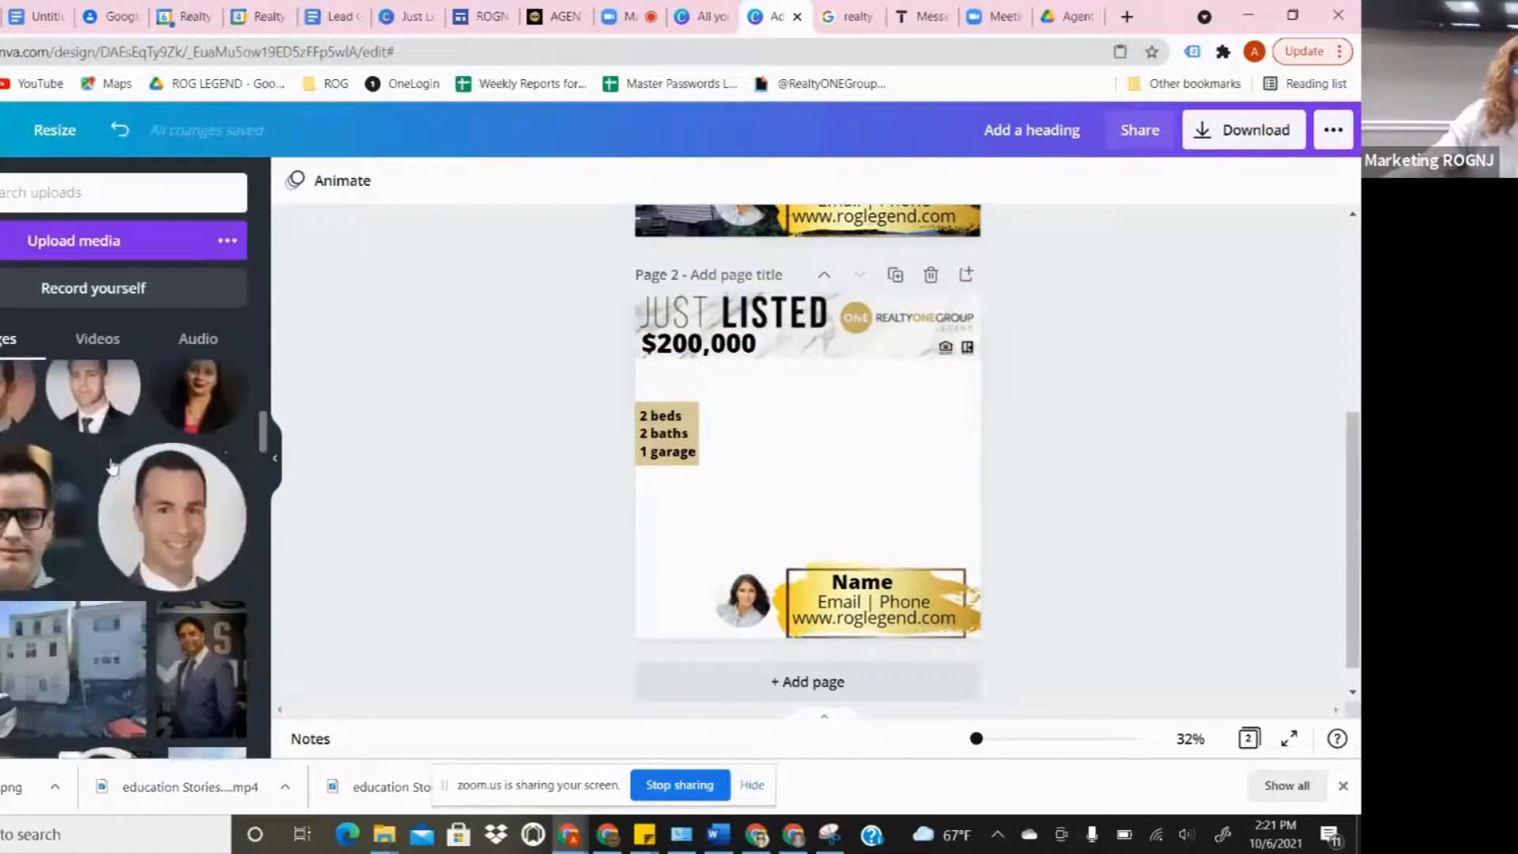
{"action": "scroll", "coordinate": [127, 480], "scroll_direction": "down", "scroll_amount": 10}
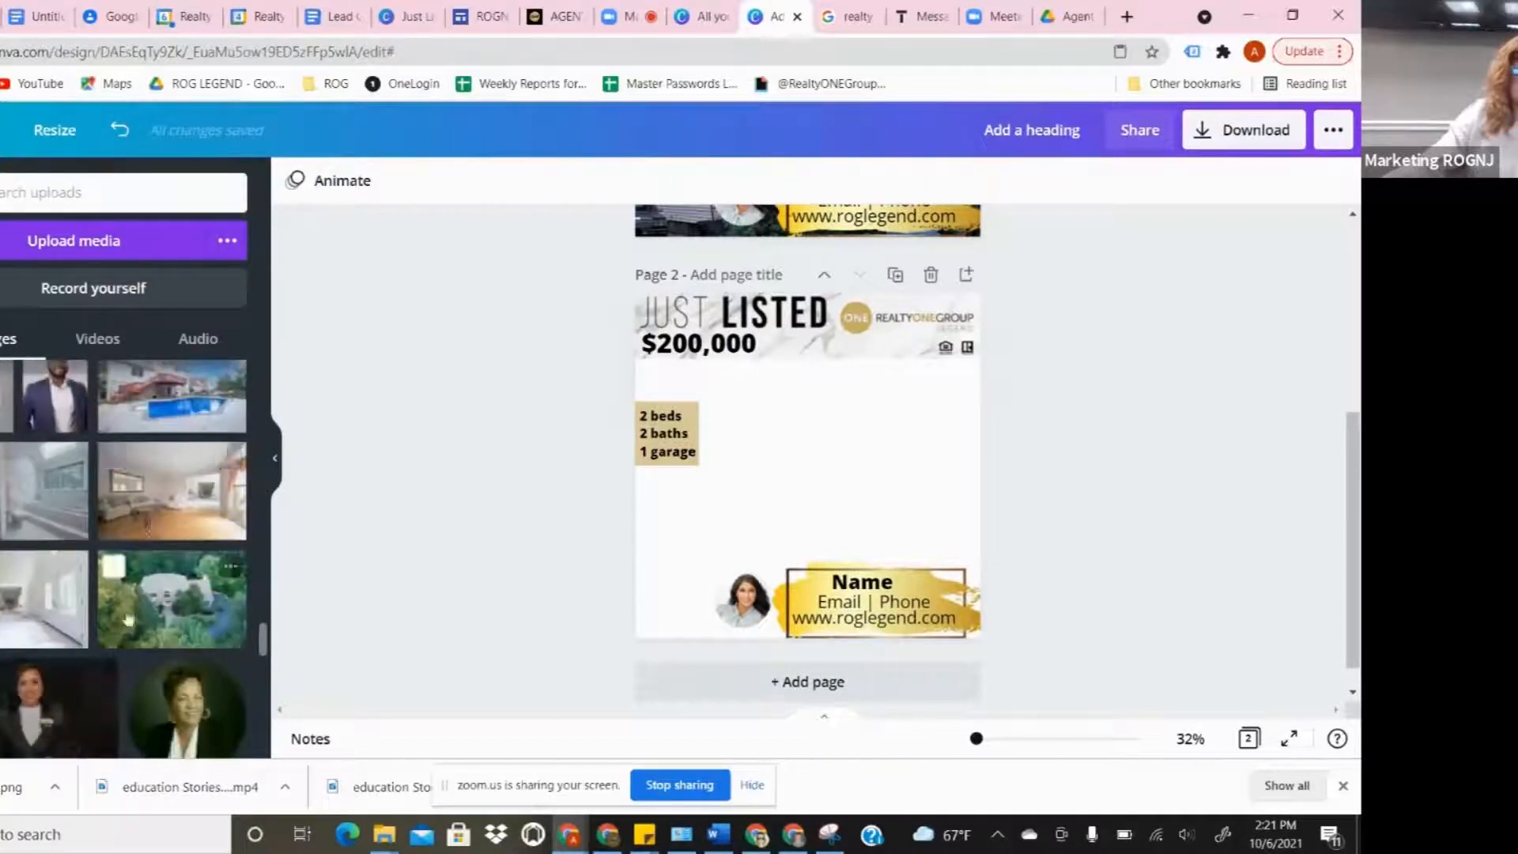
{"action": "mouse_move", "coordinate": [164, 617]}
{"action": "left_mouse_down"}
{"action": "mouse_move", "coordinate": [630, 533]}
{"action": "mouse_move", "coordinate": [875, 458]}
{"action": "mouse_move", "coordinate": [648, 397]}
{"action": "mouse_move", "coordinate": [838, 500]}
{"action": "mouse_move", "coordinate": [826, 477]}
{"action": "left_mouse_up"}
{"action": "left_click_drag", "start_coordinate": [826, 477], "coordinate": [759, 433]}
{"action": "left_click_drag", "start_coordinate": [862, 516], "coordinate": [1030, 710]}
{"action": "left_click_drag", "start_coordinate": [894, 489], "coordinate": [825, 481]}
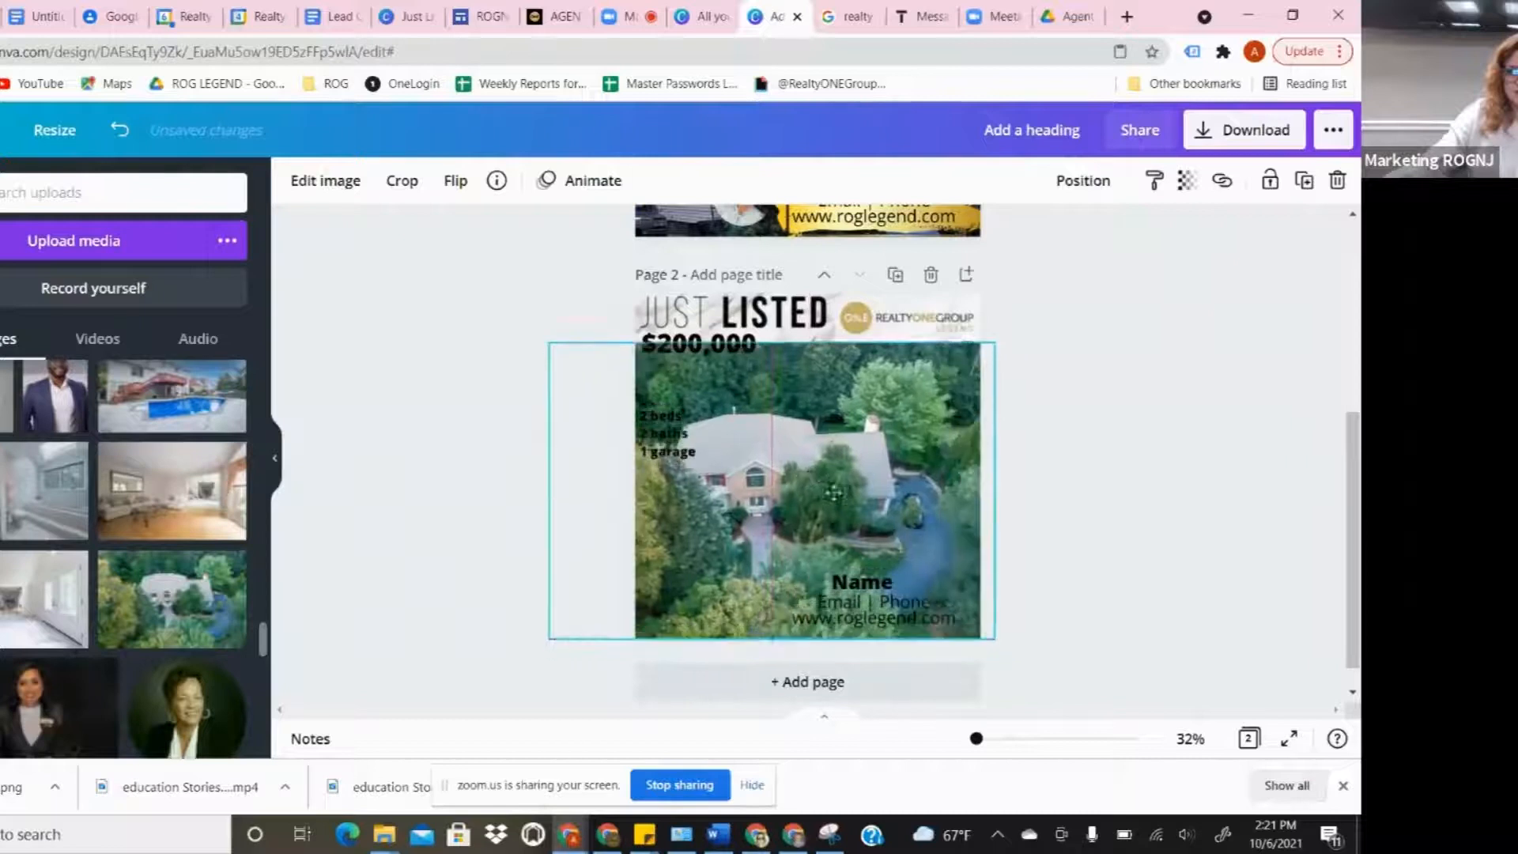
{"action": "left_click_drag", "start_coordinate": [994, 638], "coordinate": [1060, 696]}
{"action": "left_click_drag", "start_coordinate": [846, 452], "coordinate": [843, 436]}
- Send the aerial photo to the back and align its top edge with the header
{"action": "right_click", "coordinate": [819, 419]}
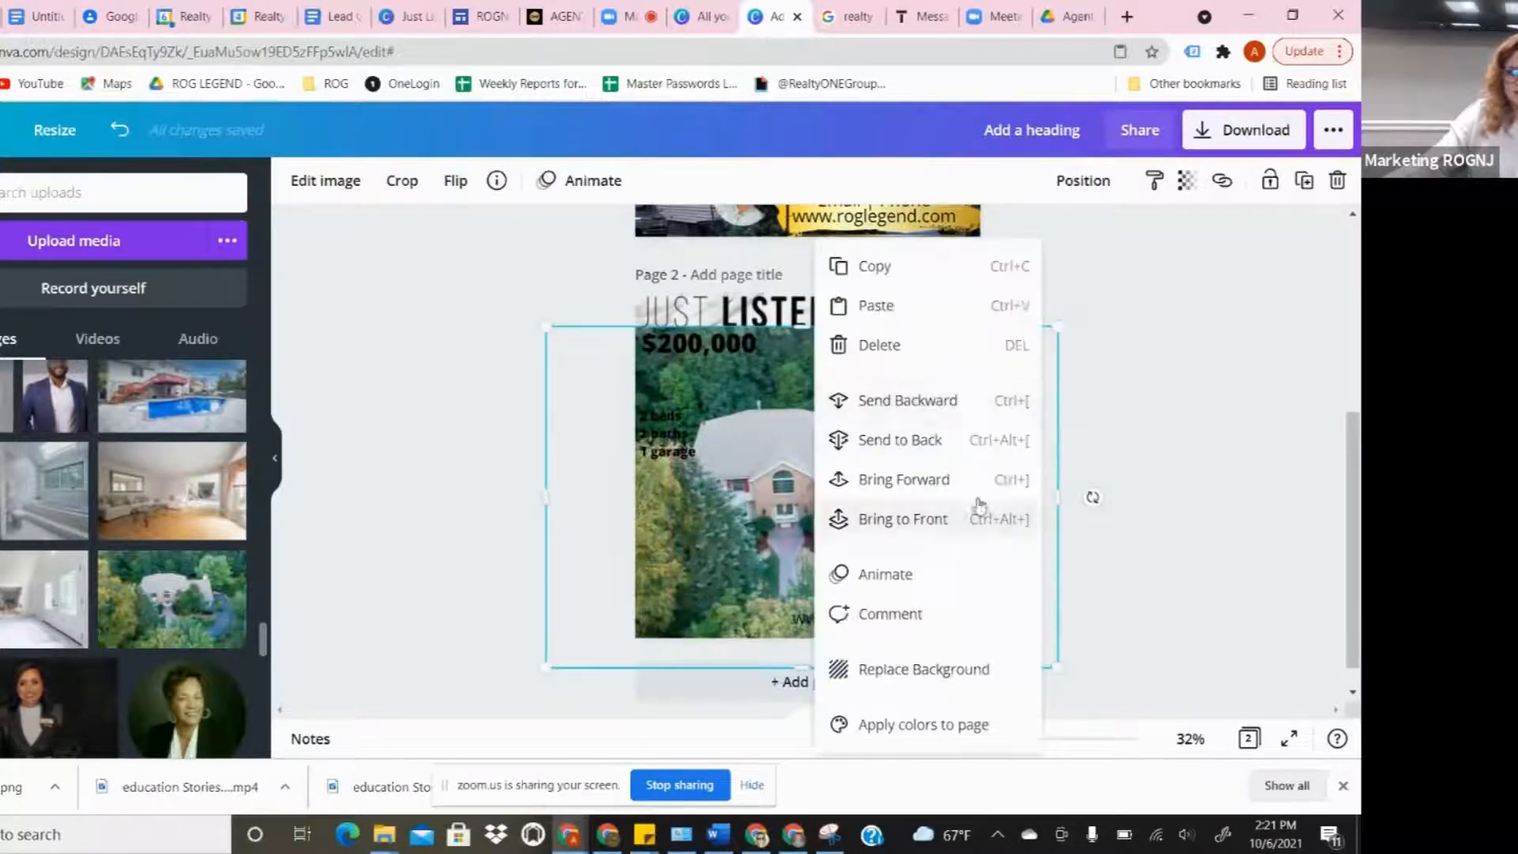
{"action": "left_click", "coordinate": [905, 400]}
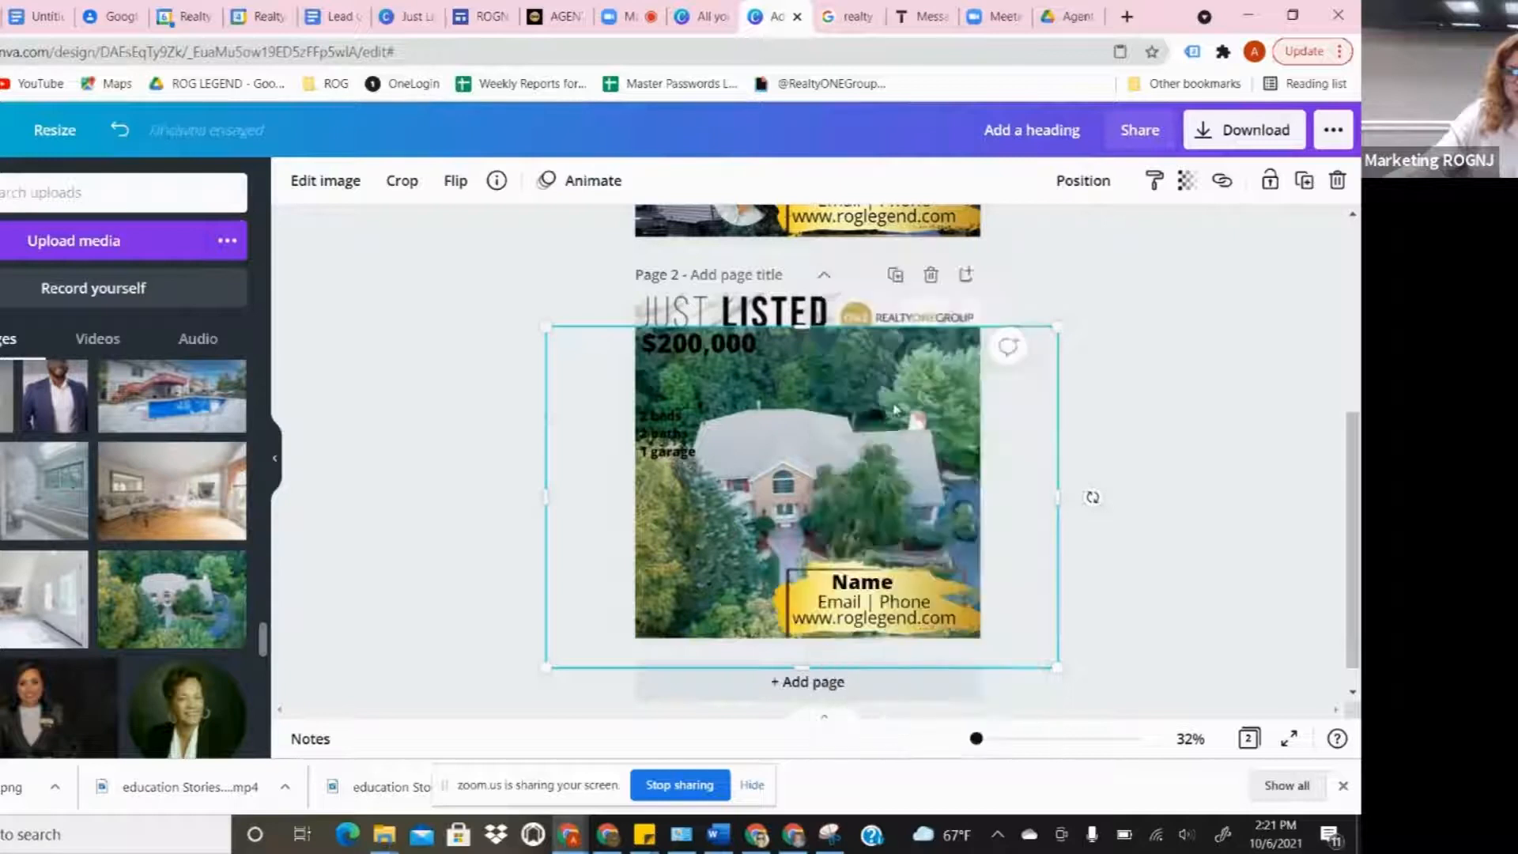
{"action": "right_click", "coordinate": [882, 437]}
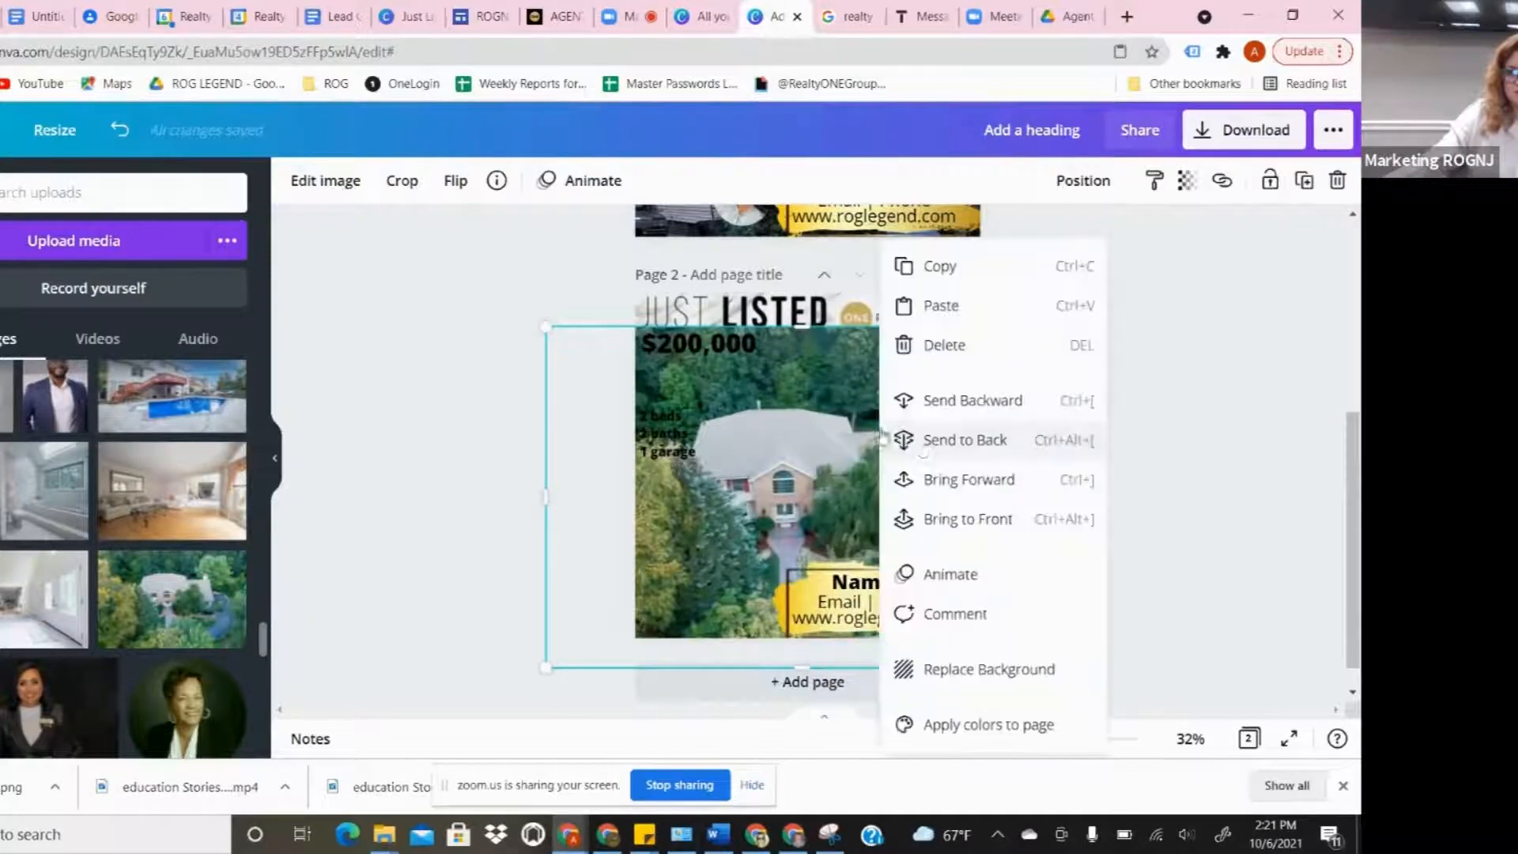
{"action": "left_click", "coordinate": [973, 440]}
{"action": "left_click_drag", "start_coordinate": [842, 378], "coordinate": [848, 401]}
{"action": "left_click_drag", "start_coordinate": [800, 349], "coordinate": [810, 384]}
{"action": "left_click_drag", "start_coordinate": [879, 412], "coordinate": [881, 388]}
- Set page 2's gold feature box transparency to 74 and bring up the page animations
{"action": "left_click", "coordinate": [1213, 379]}
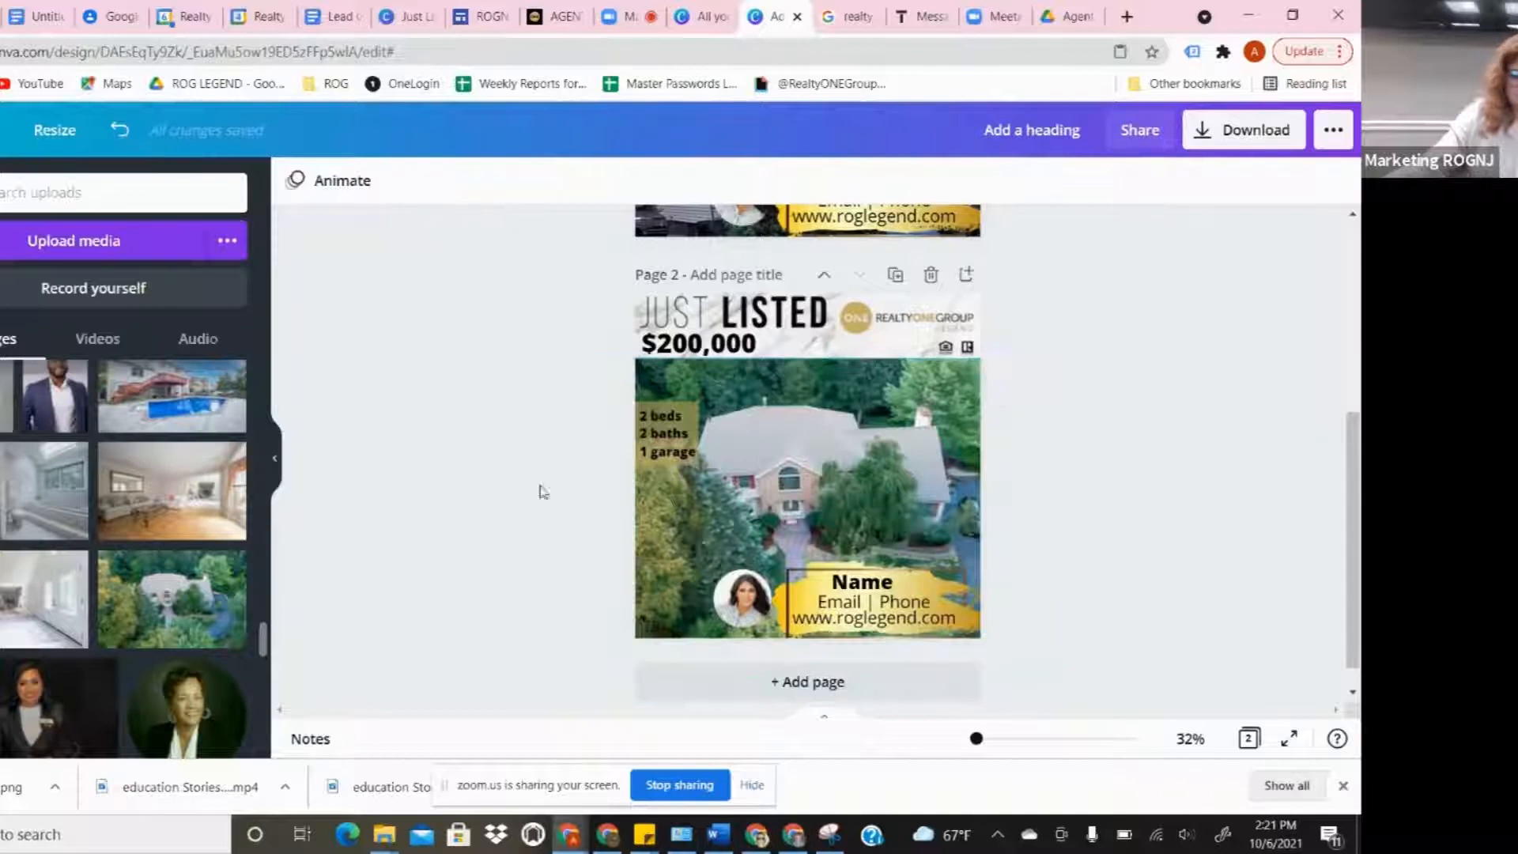
{"action": "left_click", "coordinate": [697, 416]}
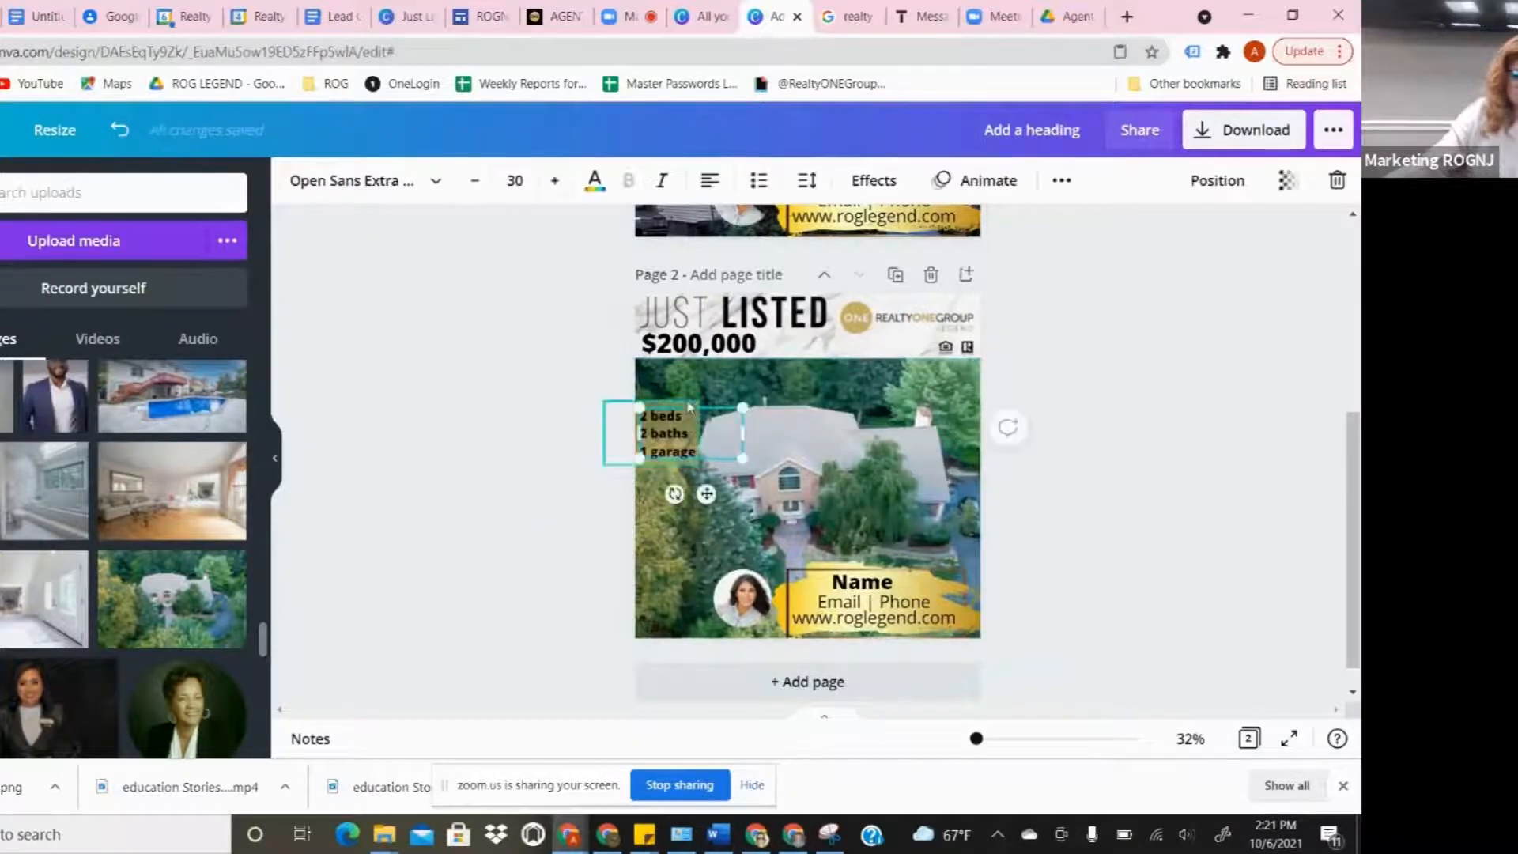
{"action": "left_click", "coordinate": [692, 405]}
{"action": "left_click", "coordinate": [1187, 181]}
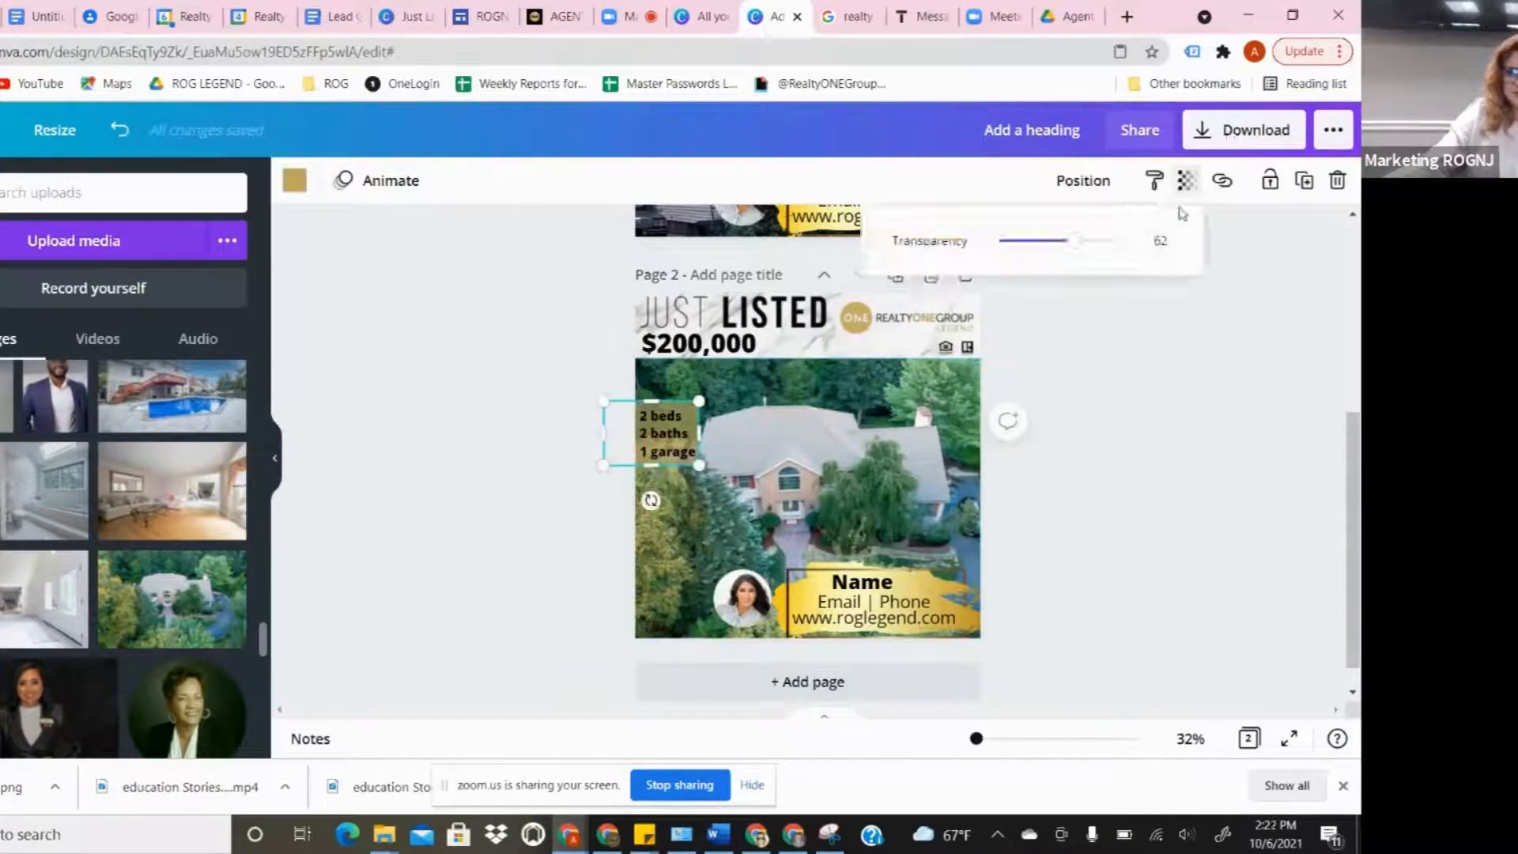
{"action": "left_click_drag", "start_coordinate": [1034, 254], "coordinate": [1092, 259]}
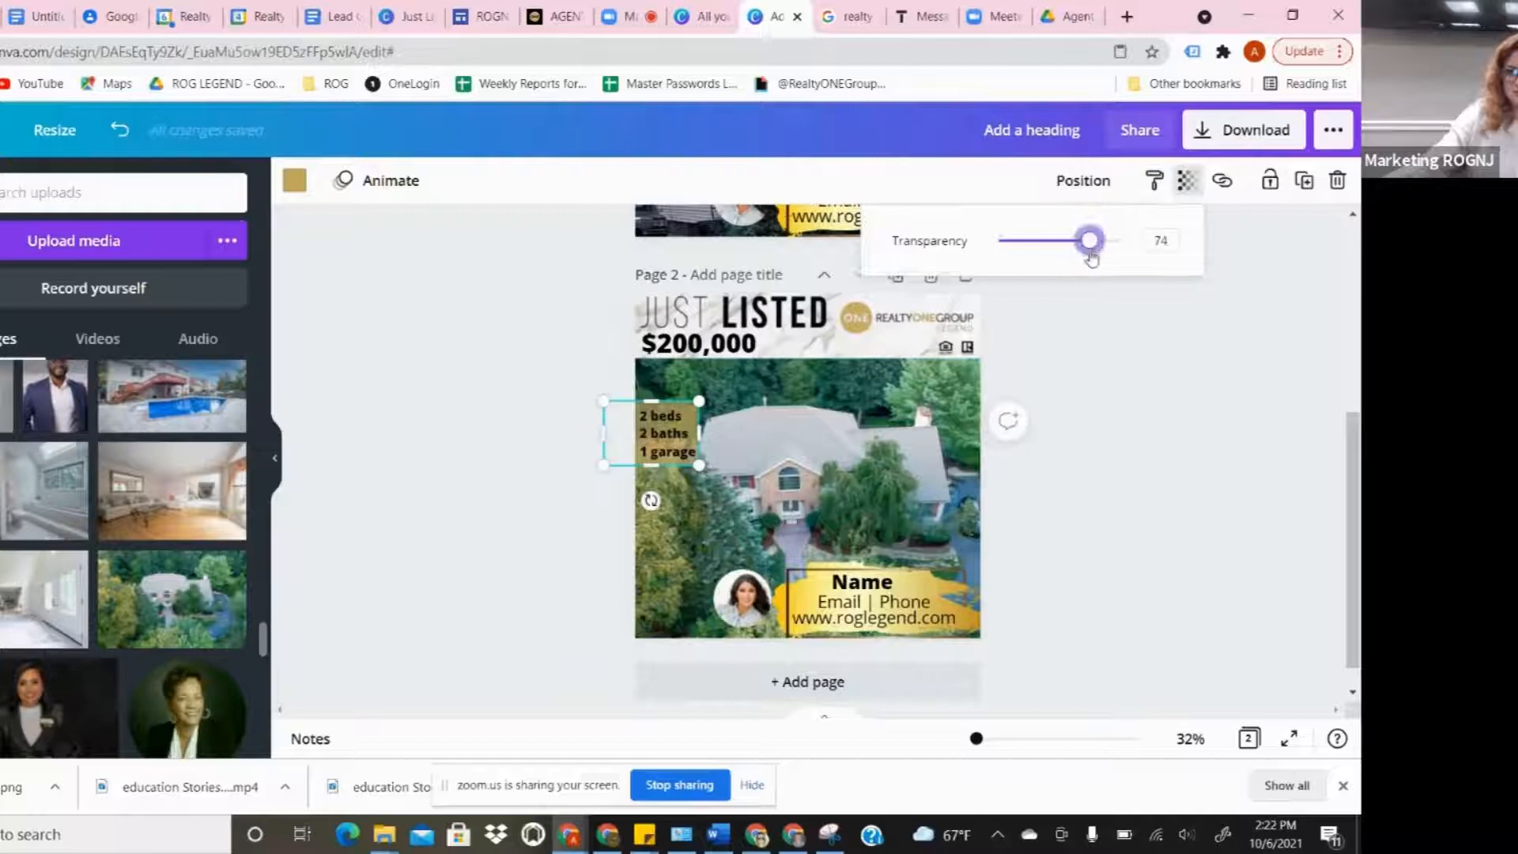
{"action": "scroll", "coordinate": [944, 435], "scroll_direction": "up", "scroll_amount": 5}
{"action": "scroll", "coordinate": [943, 435], "scroll_direction": "down", "scroll_amount": 6}
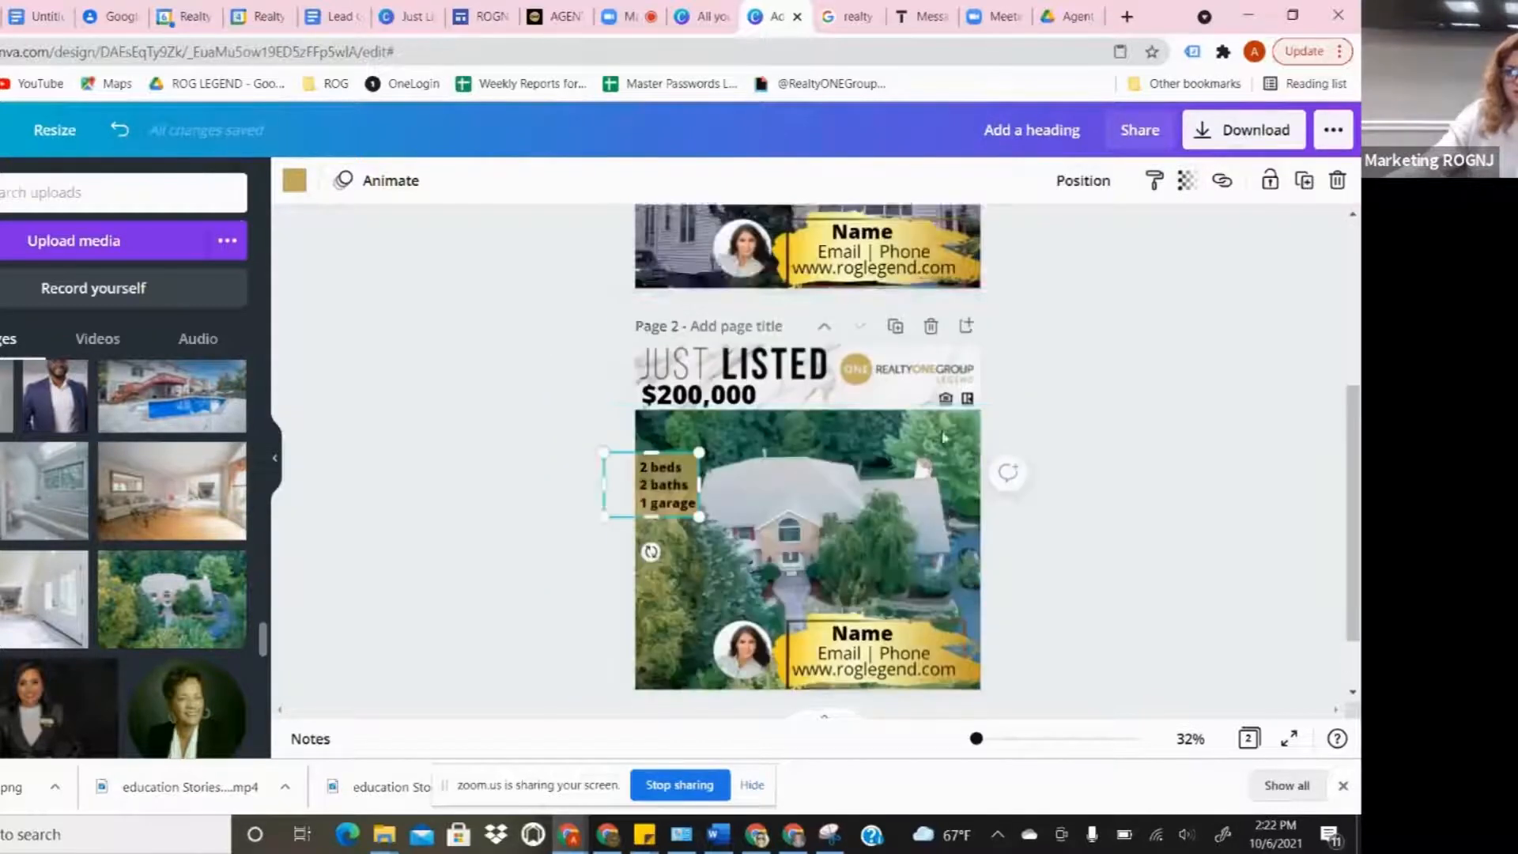
{"action": "left_click", "coordinate": [474, 428]}
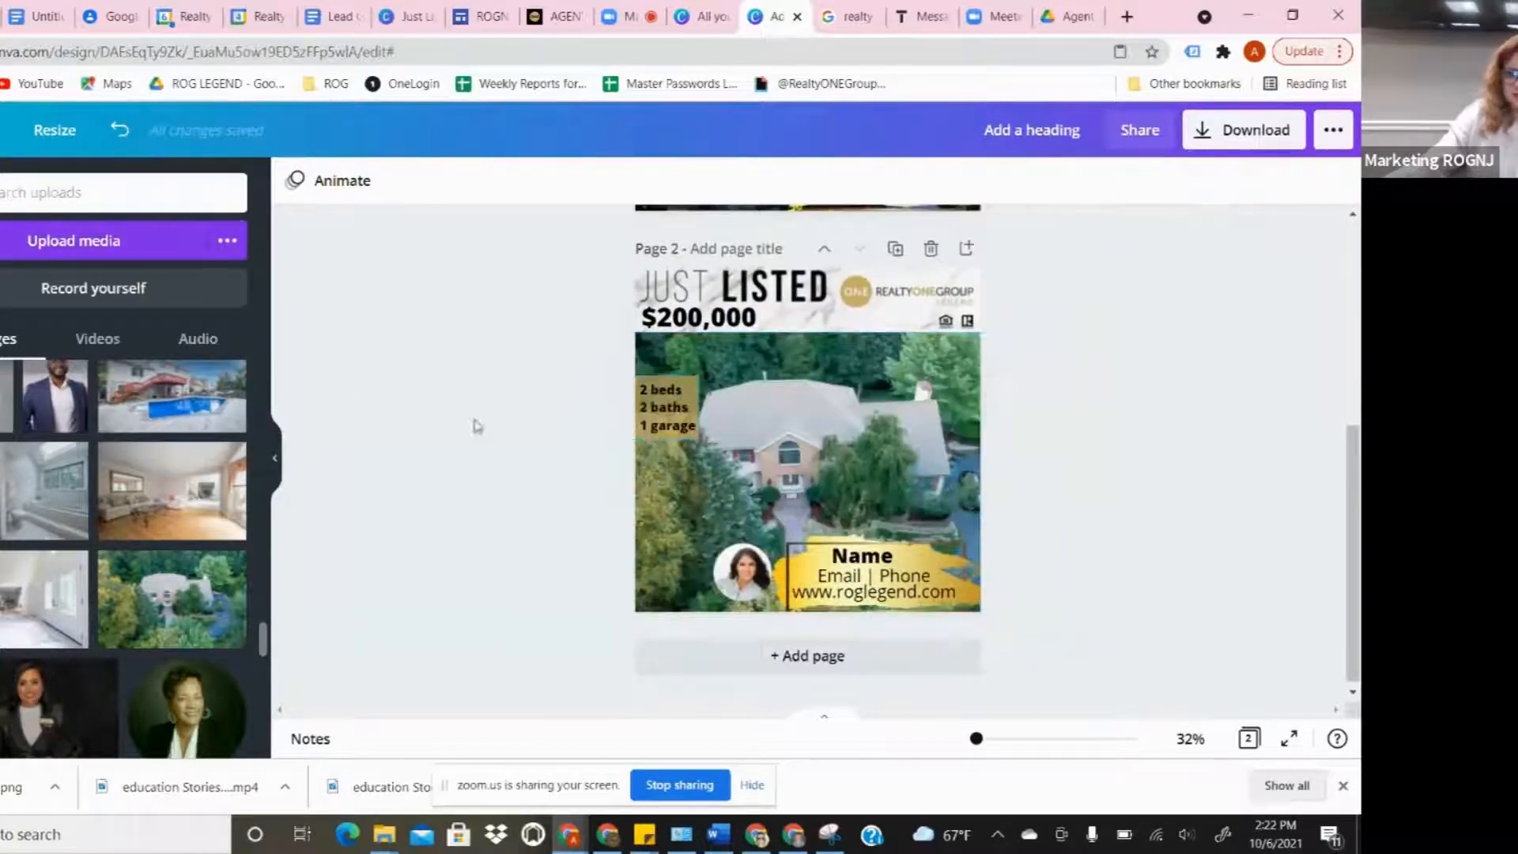
{"action": "scroll", "coordinate": [471, 425], "scroll_direction": "up", "scroll_amount": 5}
{"action": "left_click", "coordinate": [332, 180]}
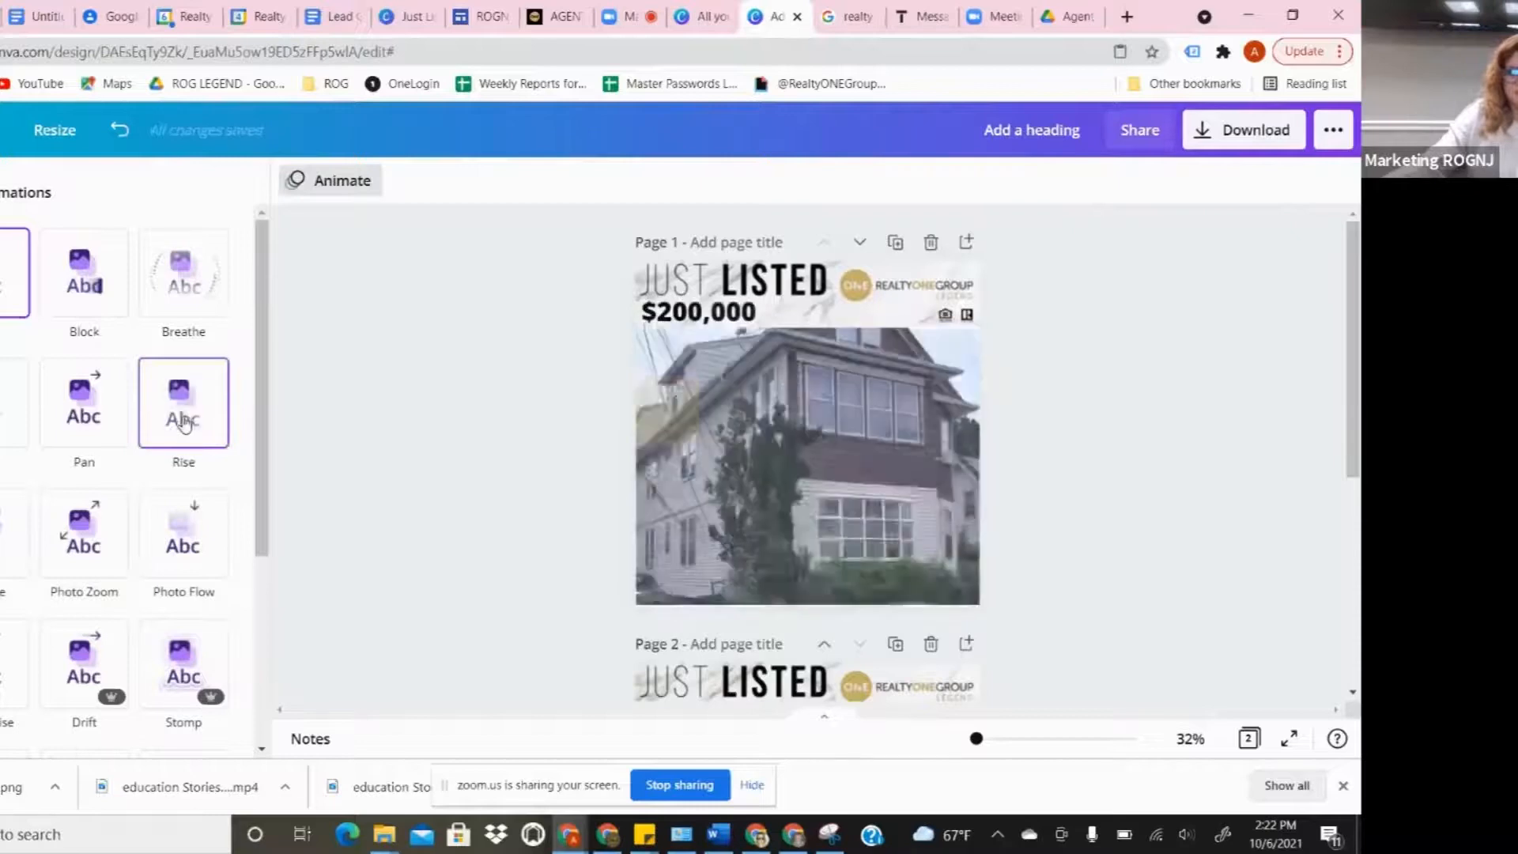
- Apply the Stomp page animation (5.0s per page) and play the 10-second preview
{"action": "scroll", "coordinate": [182, 463], "scroll_direction": "down", "scroll_amount": 1}
{"action": "scroll", "coordinate": [183, 462], "scroll_direction": "down", "scroll_amount": 3}
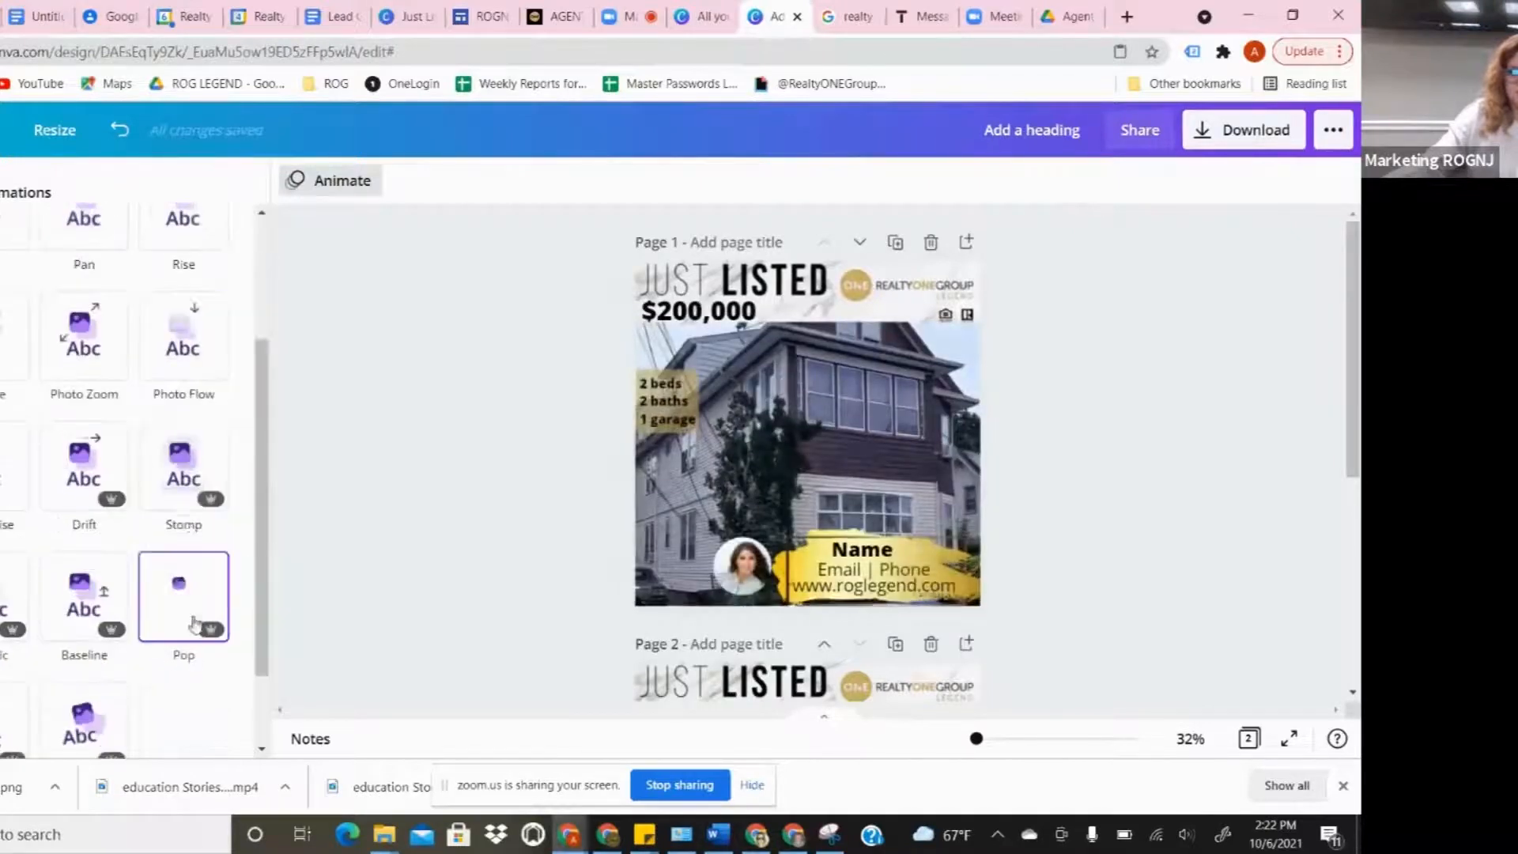
{"action": "left_click", "coordinate": [183, 480]}
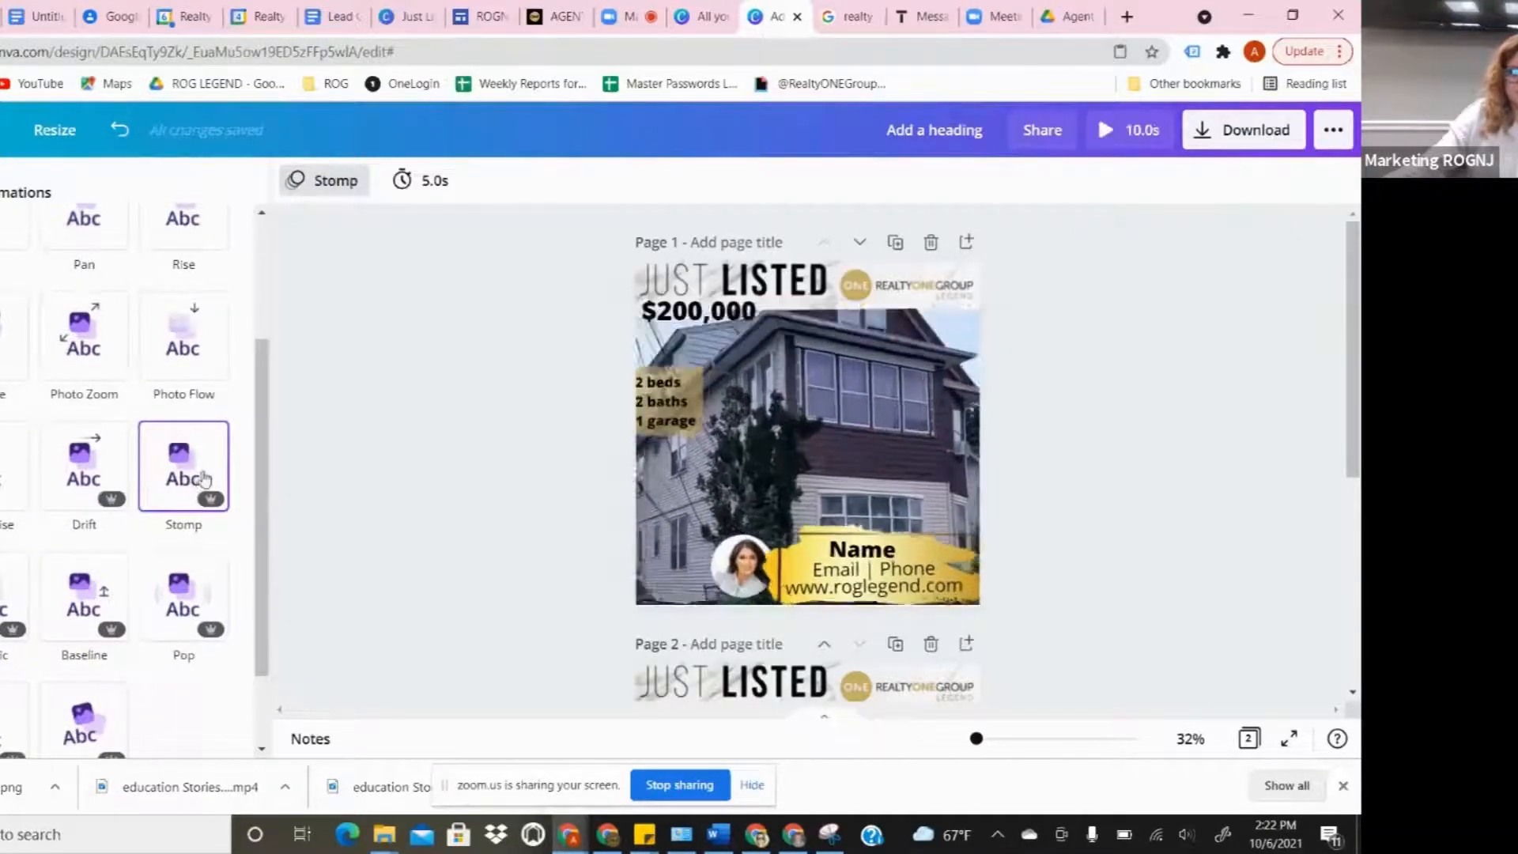
{"action": "scroll", "coordinate": [140, 736], "scroll_direction": "down", "scroll_amount": 2}
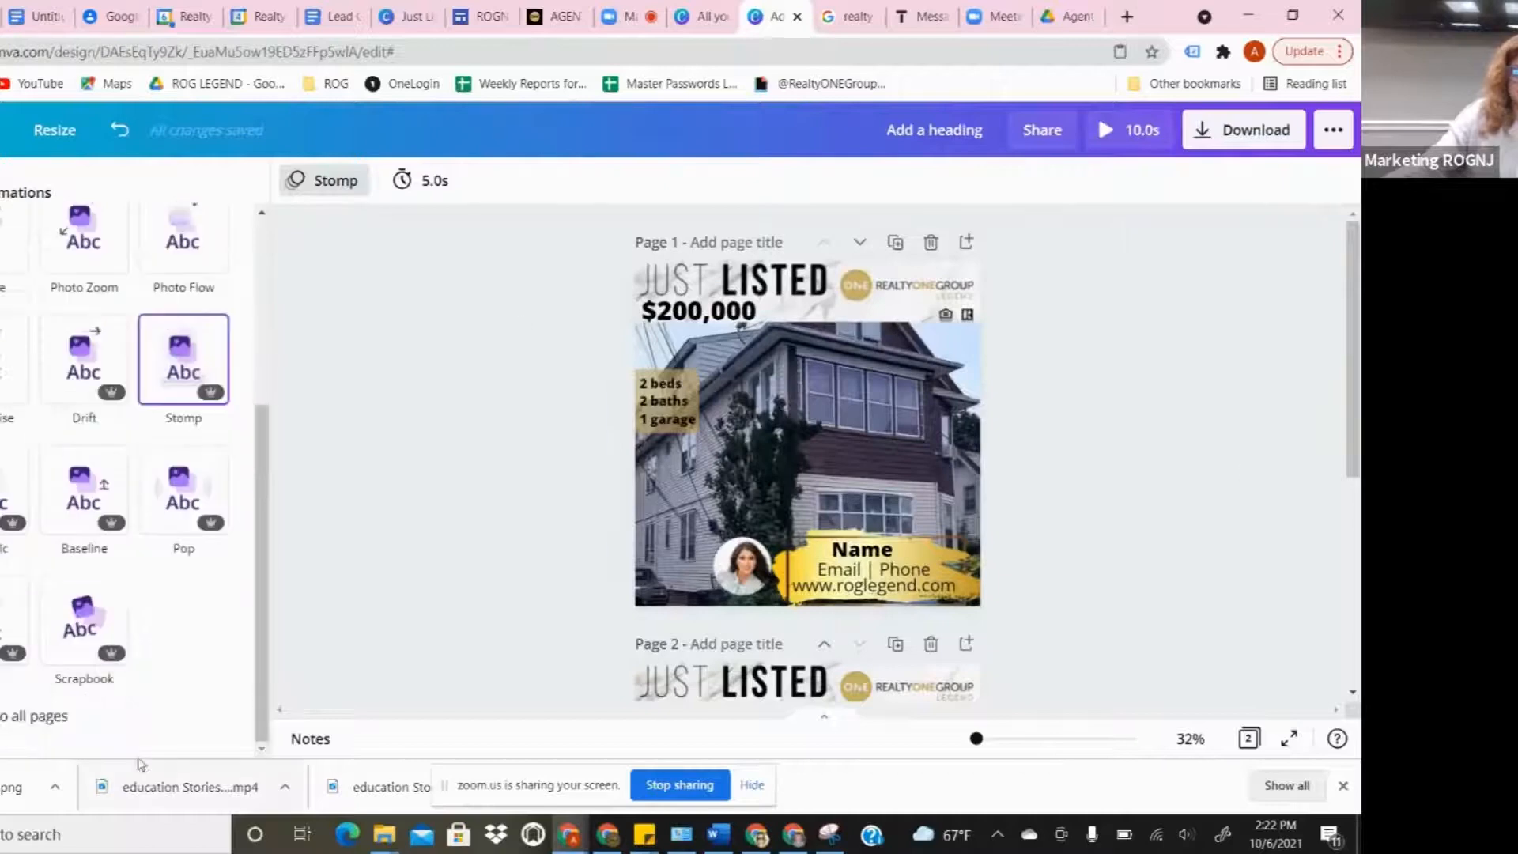
{"action": "left_click", "coordinate": [462, 484]}
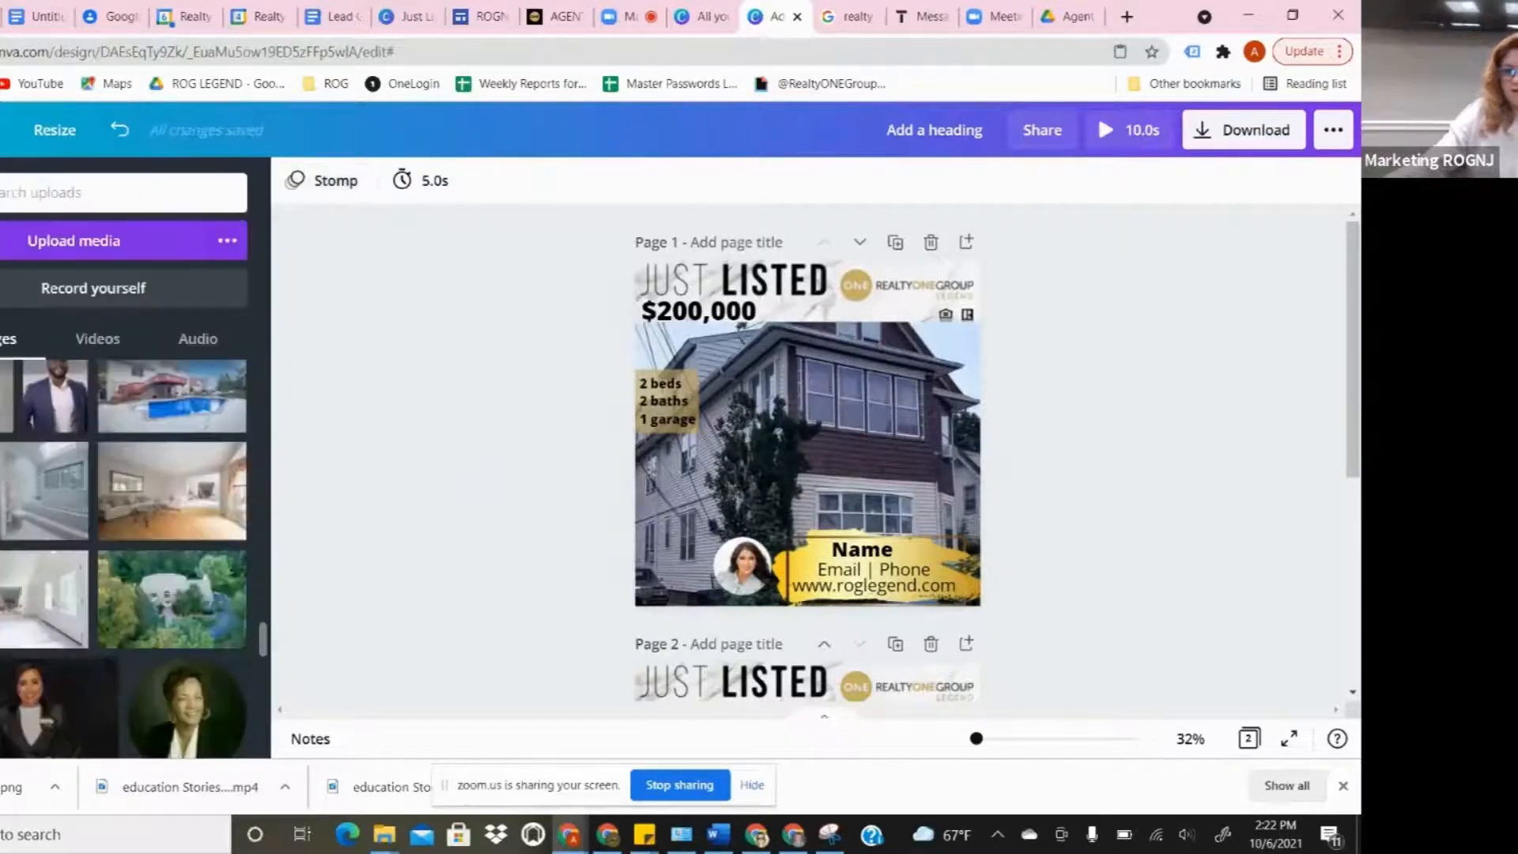
{"action": "left_click", "coordinate": [1103, 131]}
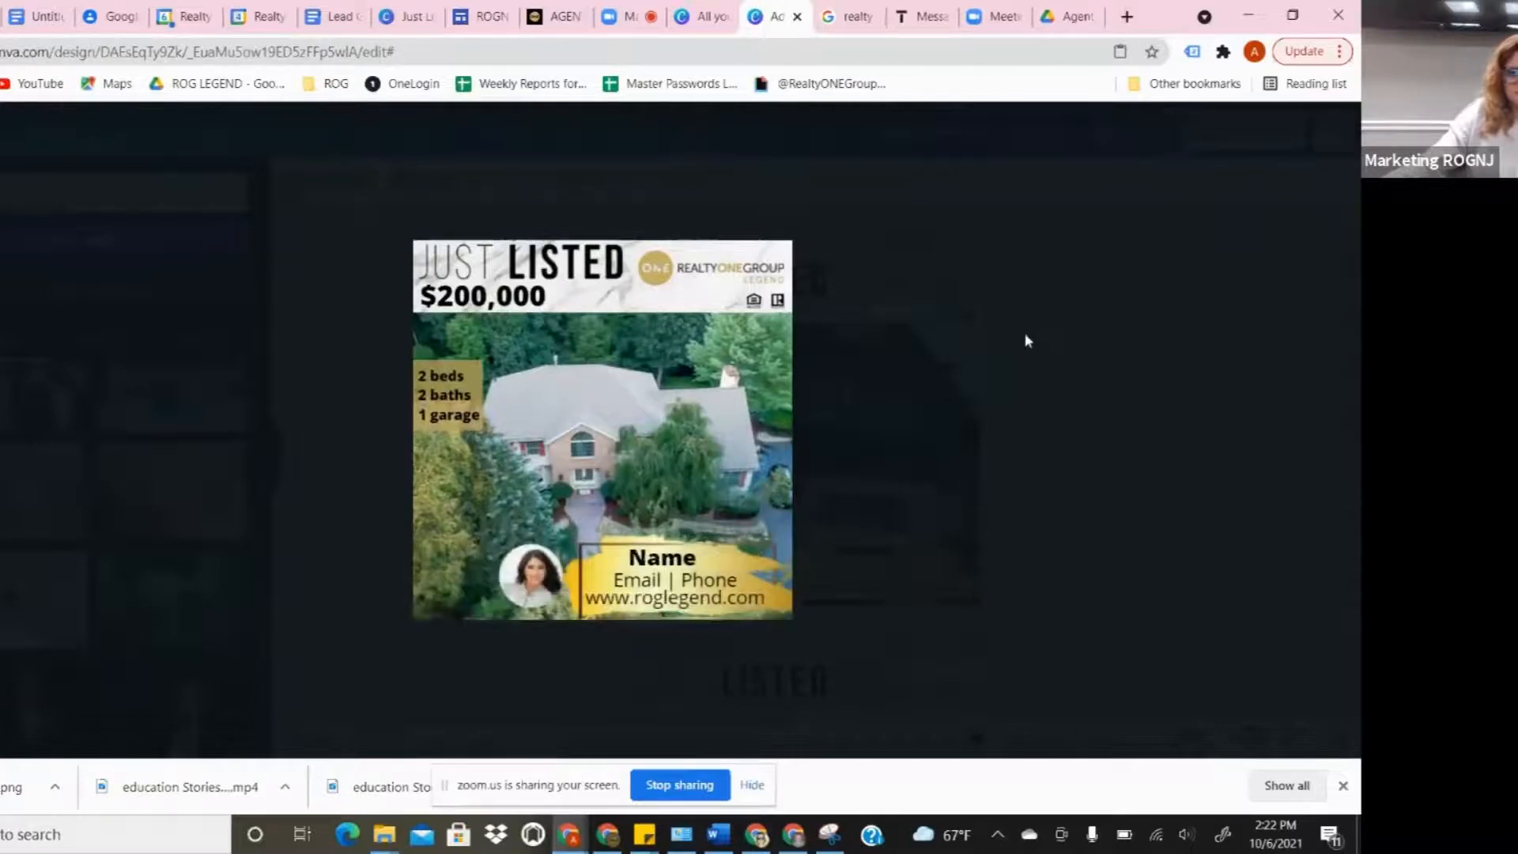
{"action": "left_click", "coordinate": [1048, 351]}
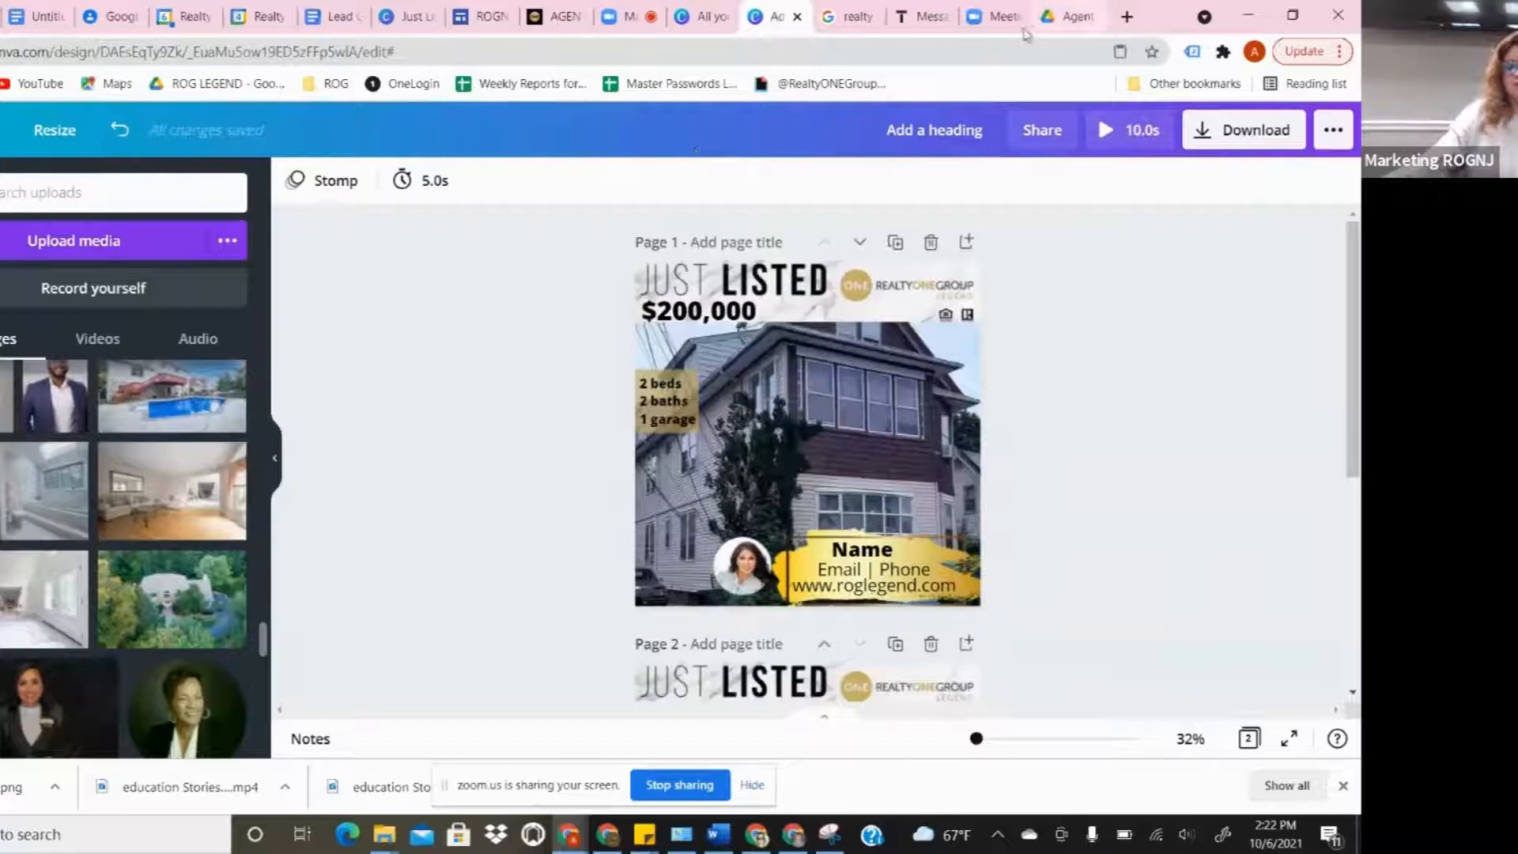
- Preview Open house.png in the Agent Marketing Assets Drive folder, then go back to Canva
{"action": "left_click", "coordinate": [1067, 16]}
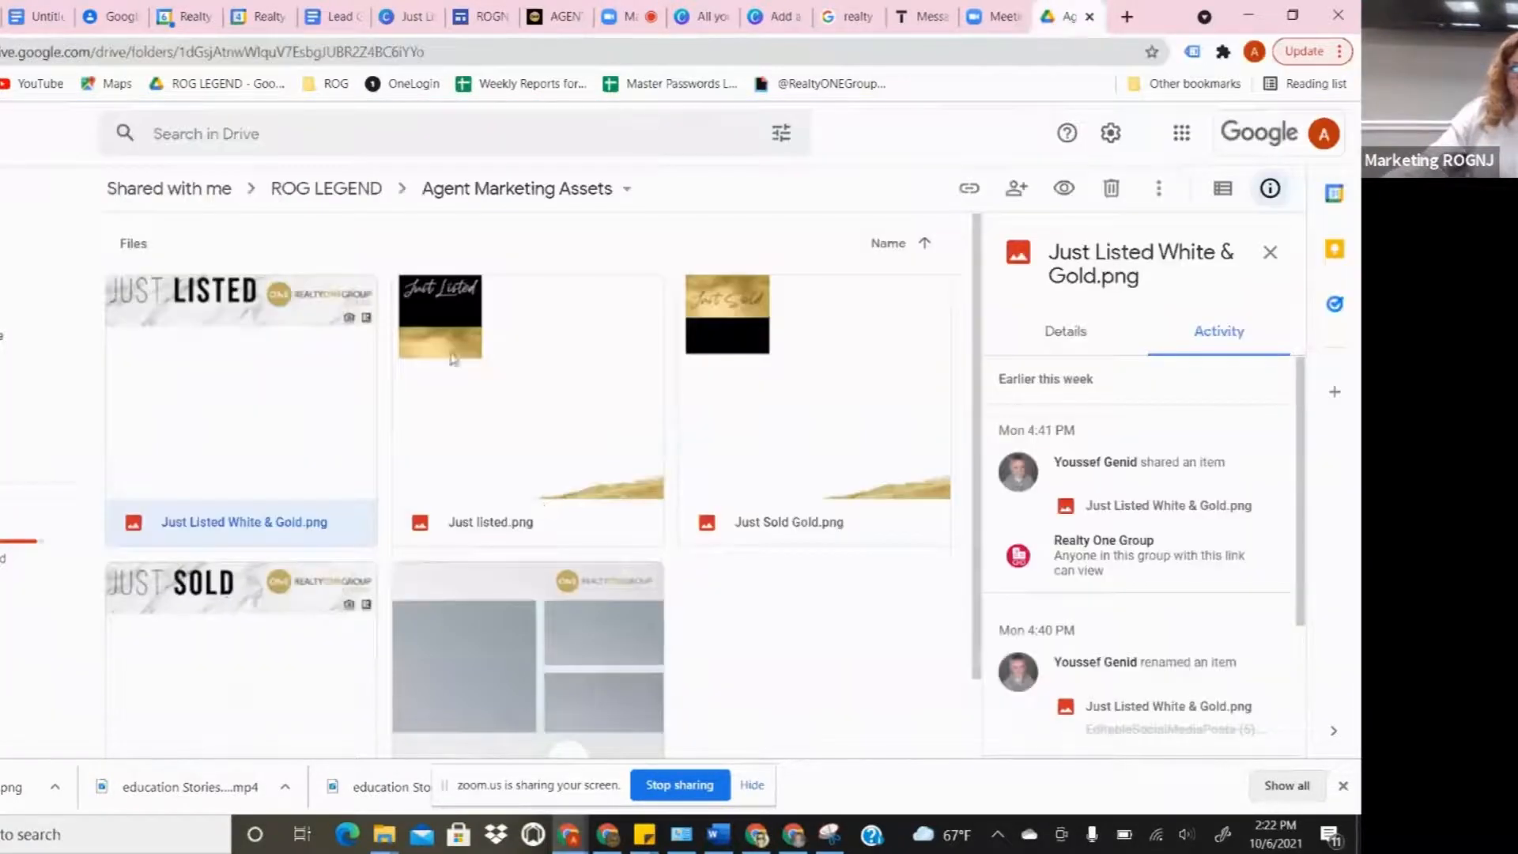
{"action": "scroll", "coordinate": [411, 449], "scroll_direction": "down", "scroll_amount": 1}
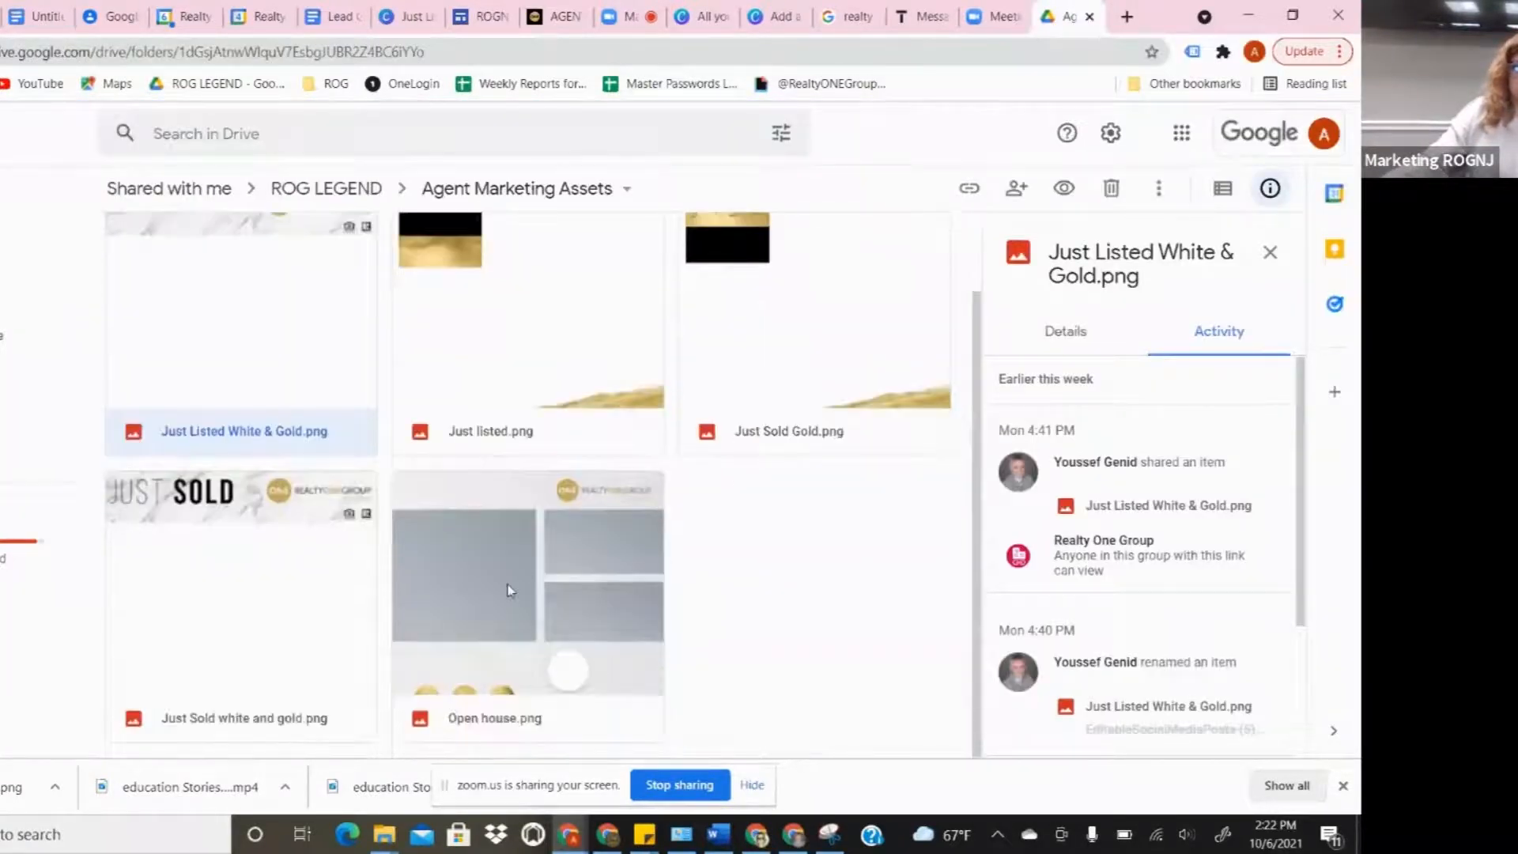
{"action": "left_click", "coordinate": [508, 585]}
{"action": "double_click", "coordinate": [508, 582]}
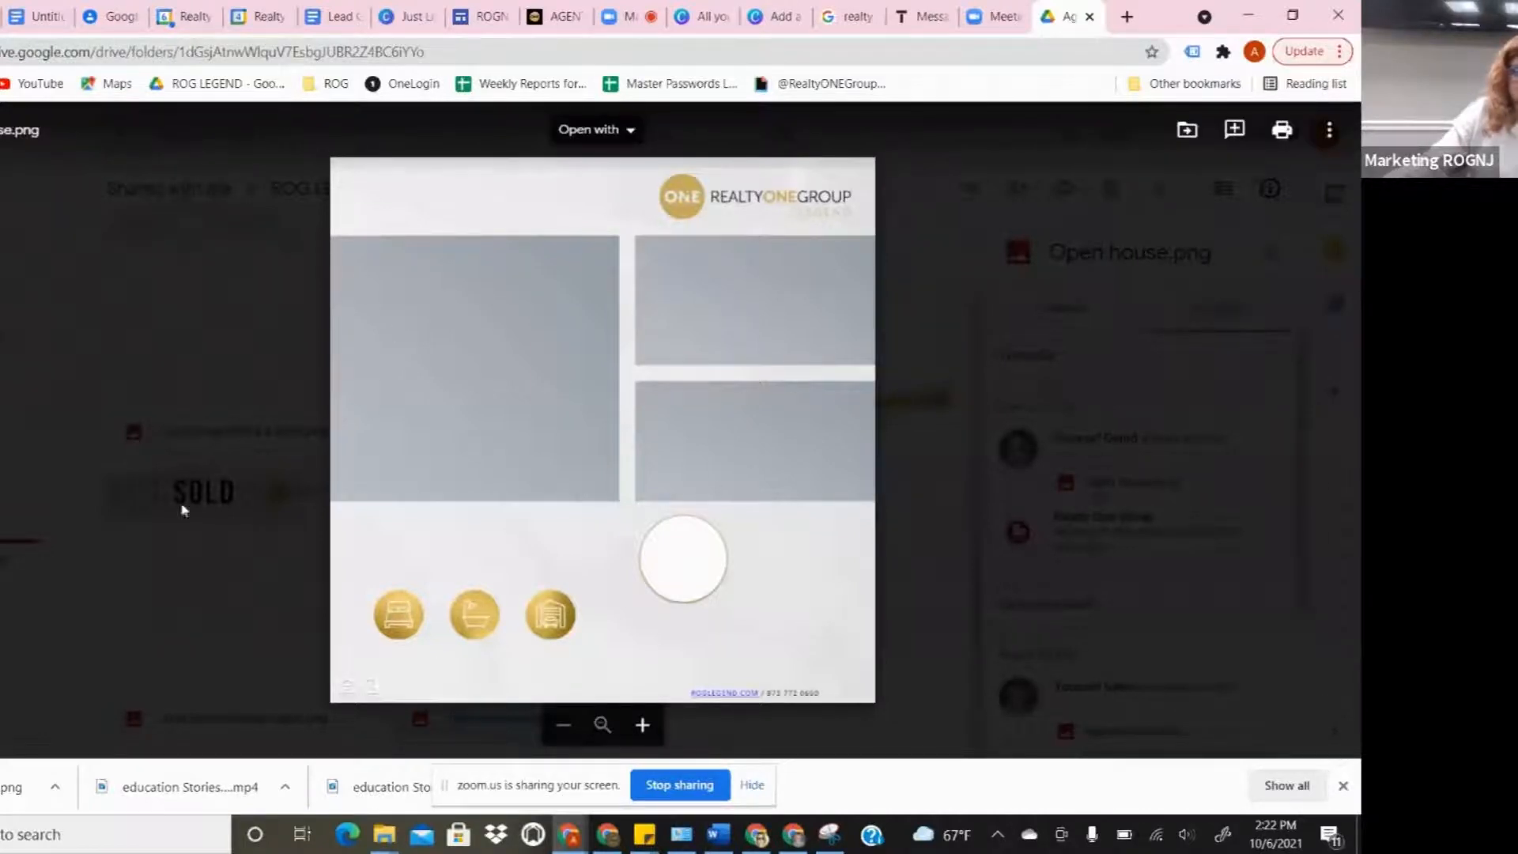
{"action": "left_click", "coordinate": [145, 302]}
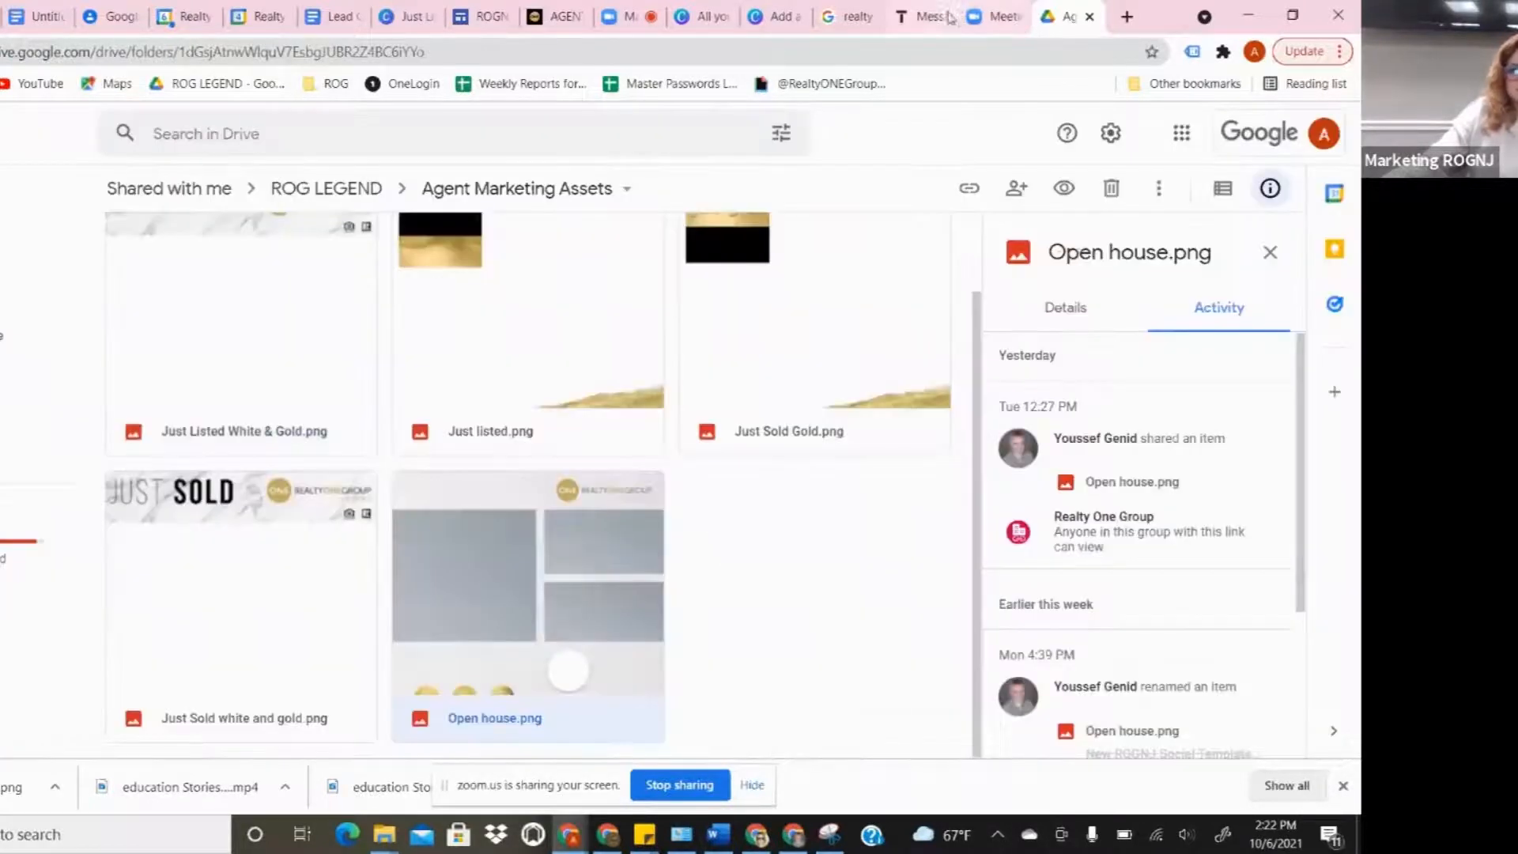
{"action": "left_click", "coordinate": [763, 17]}
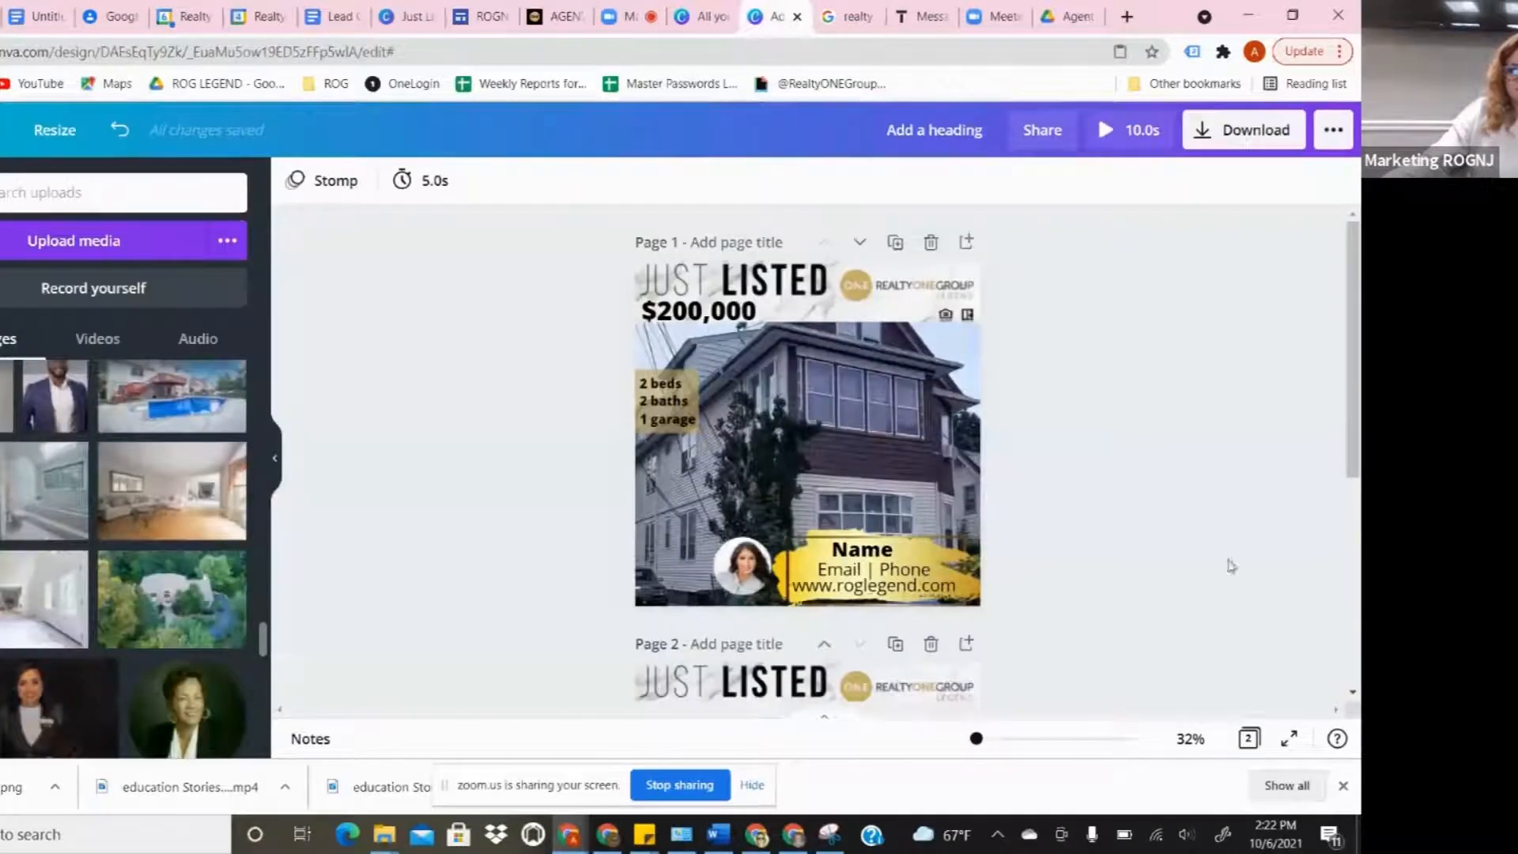
{"action": "scroll", "coordinate": [1002, 507], "scroll_direction": "down", "scroll_amount": 5}
{"action": "scroll", "coordinate": [1042, 493], "scroll_direction": "up", "scroll_amount": 5}
{"action": "scroll", "coordinate": [1052, 489], "scroll_direction": "down", "scroll_amount": 5}
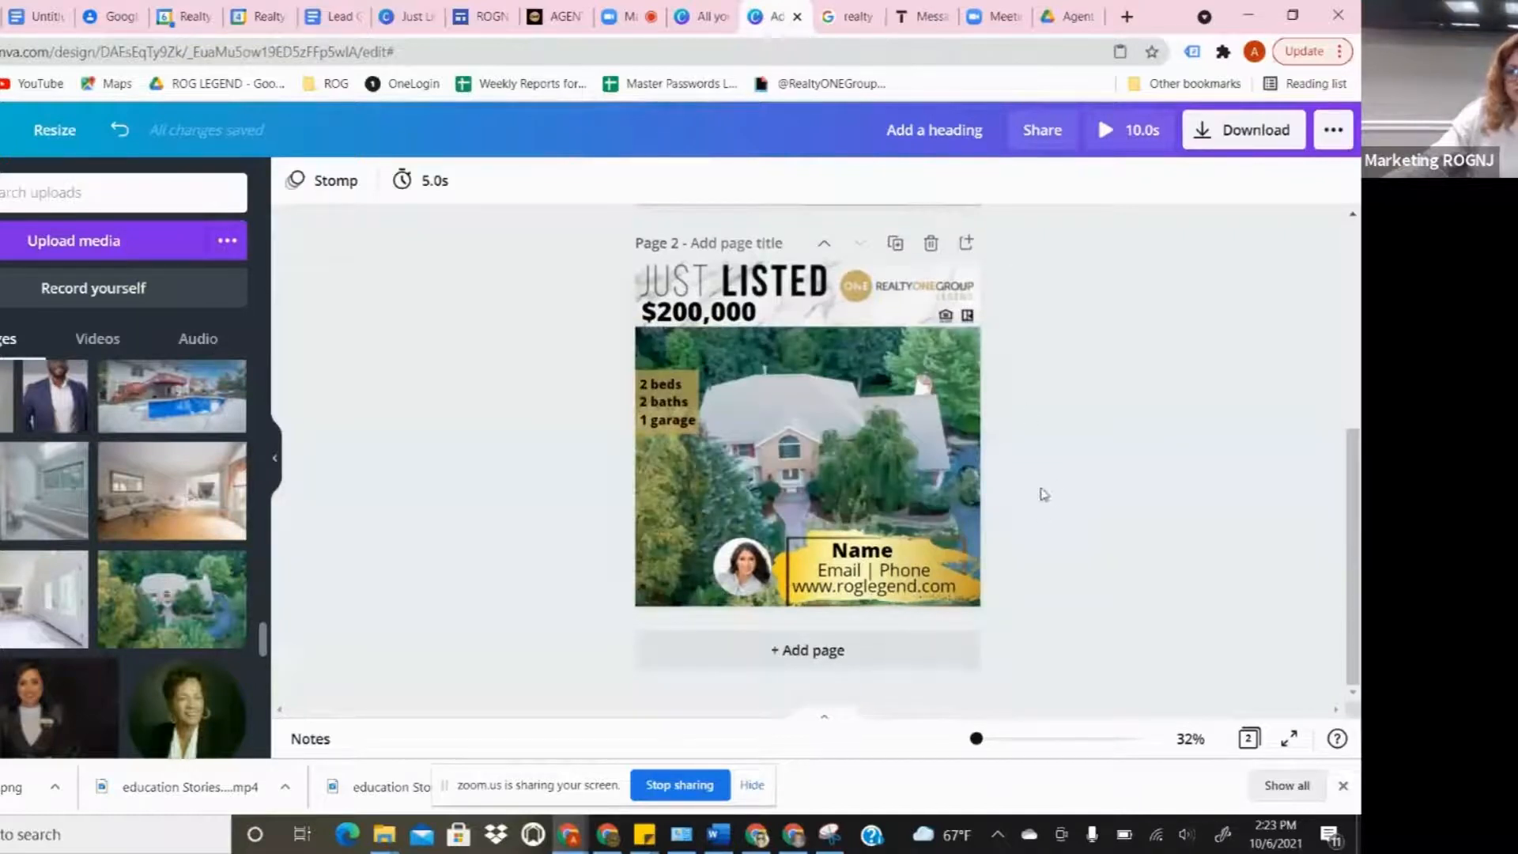
{"action": "scroll", "coordinate": [1043, 493], "scroll_direction": "up", "scroll_amount": 5}
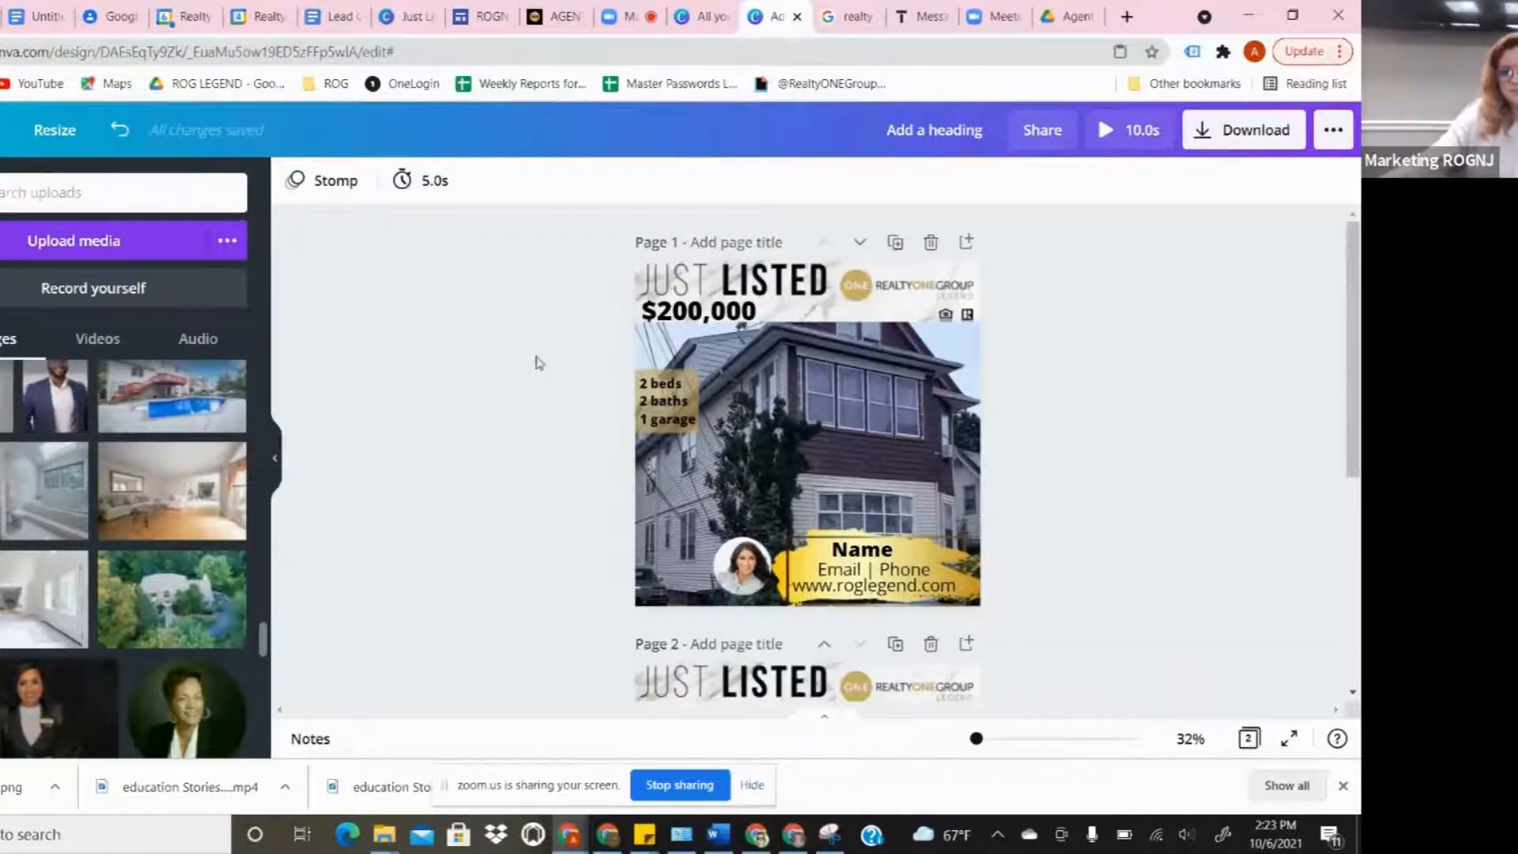
{"action": "left_click", "coordinate": [629, 16]}
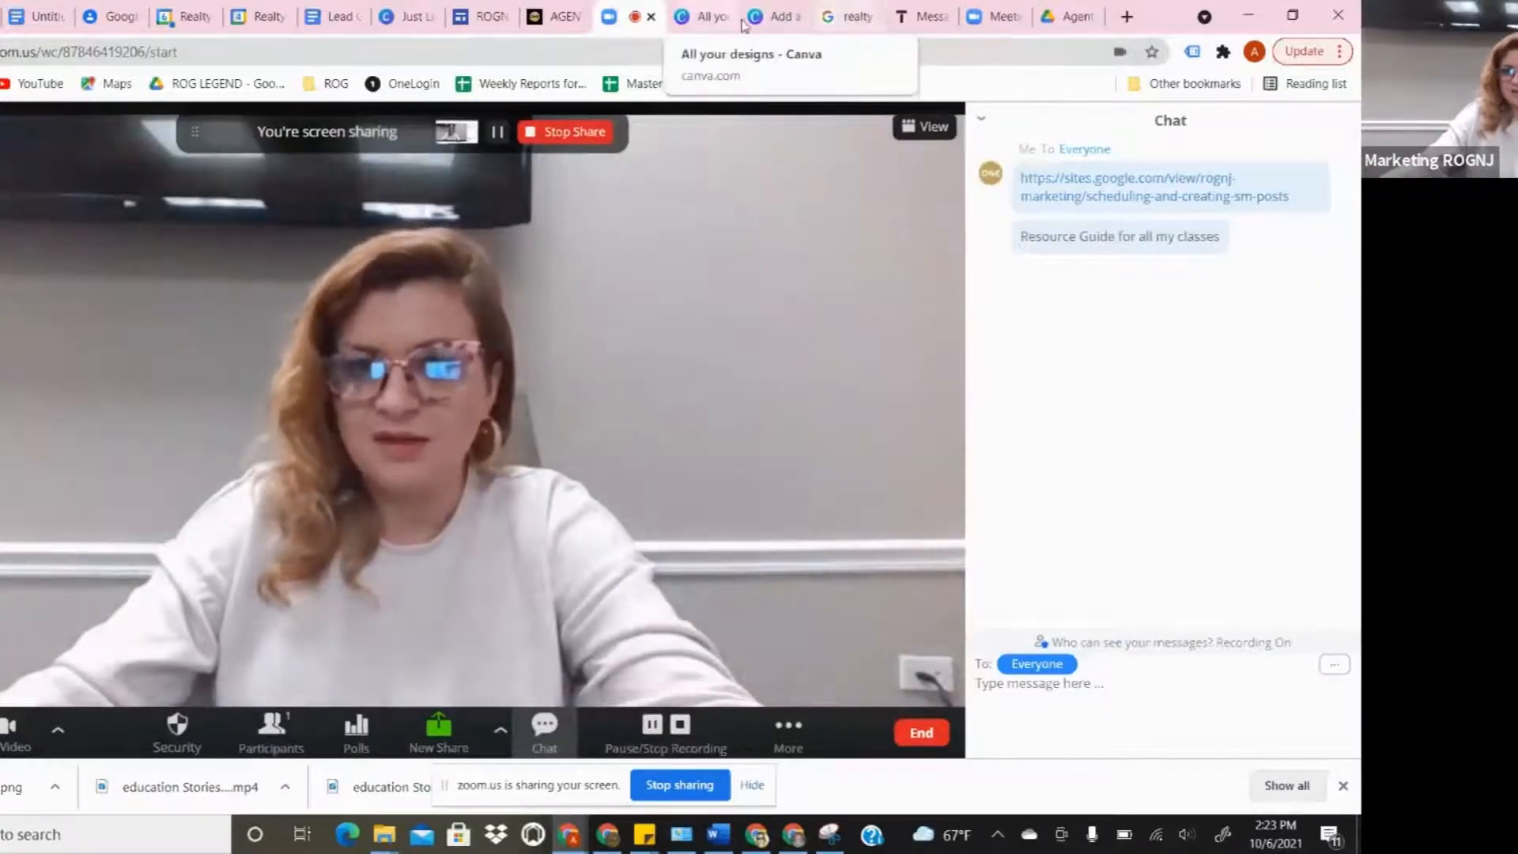
{"action": "left_click", "coordinate": [774, 16]}
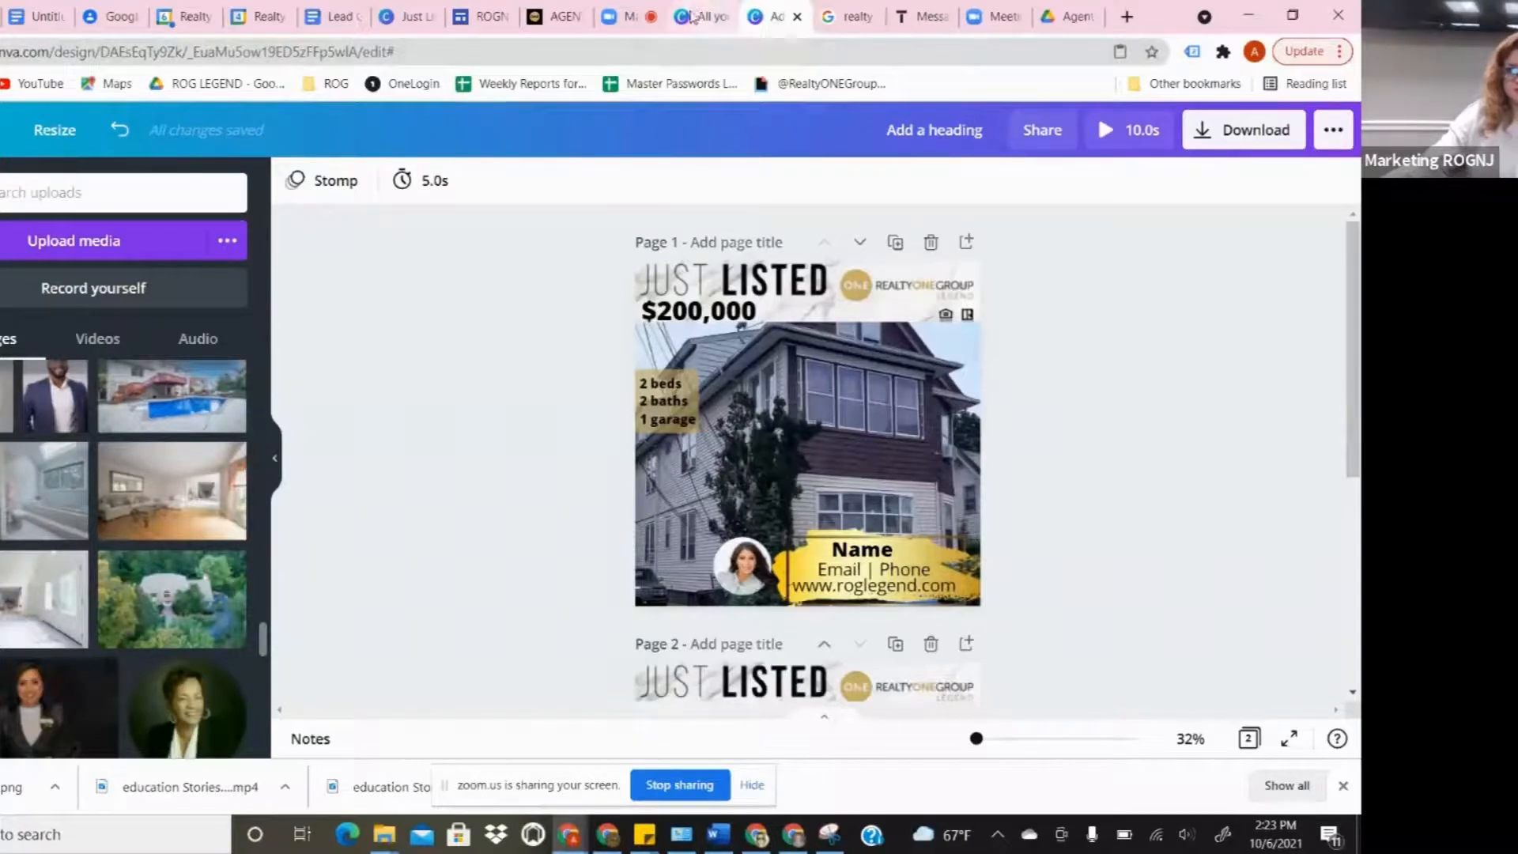
{"action": "left_click", "coordinate": [692, 16]}
{"action": "left_click", "coordinate": [768, 16]}
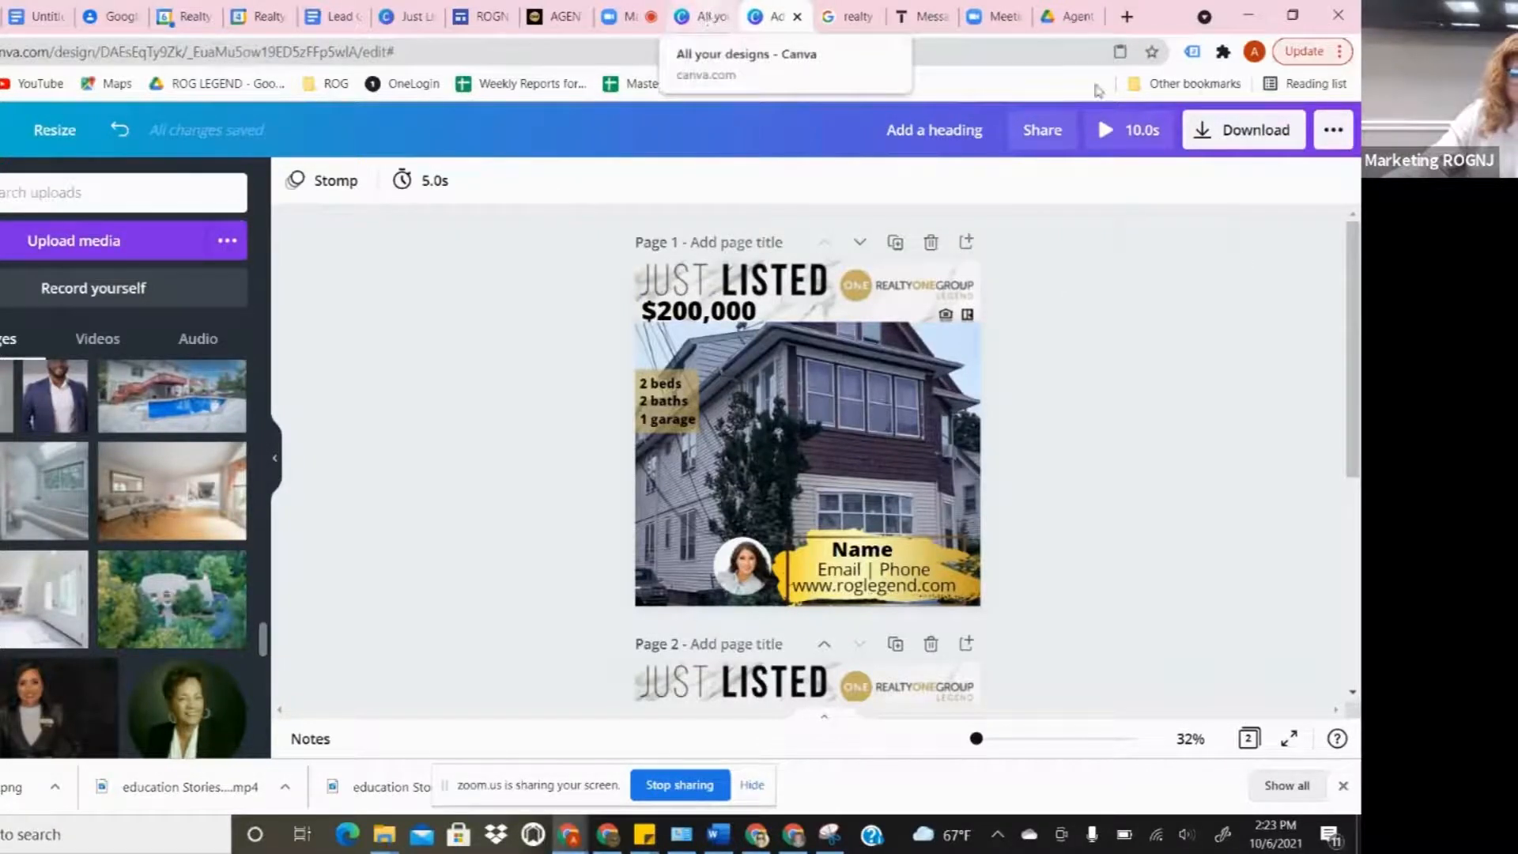
- Download all pages of the Just Listed design as an MP4 video
{"action": "left_click", "coordinate": [1222, 135]}
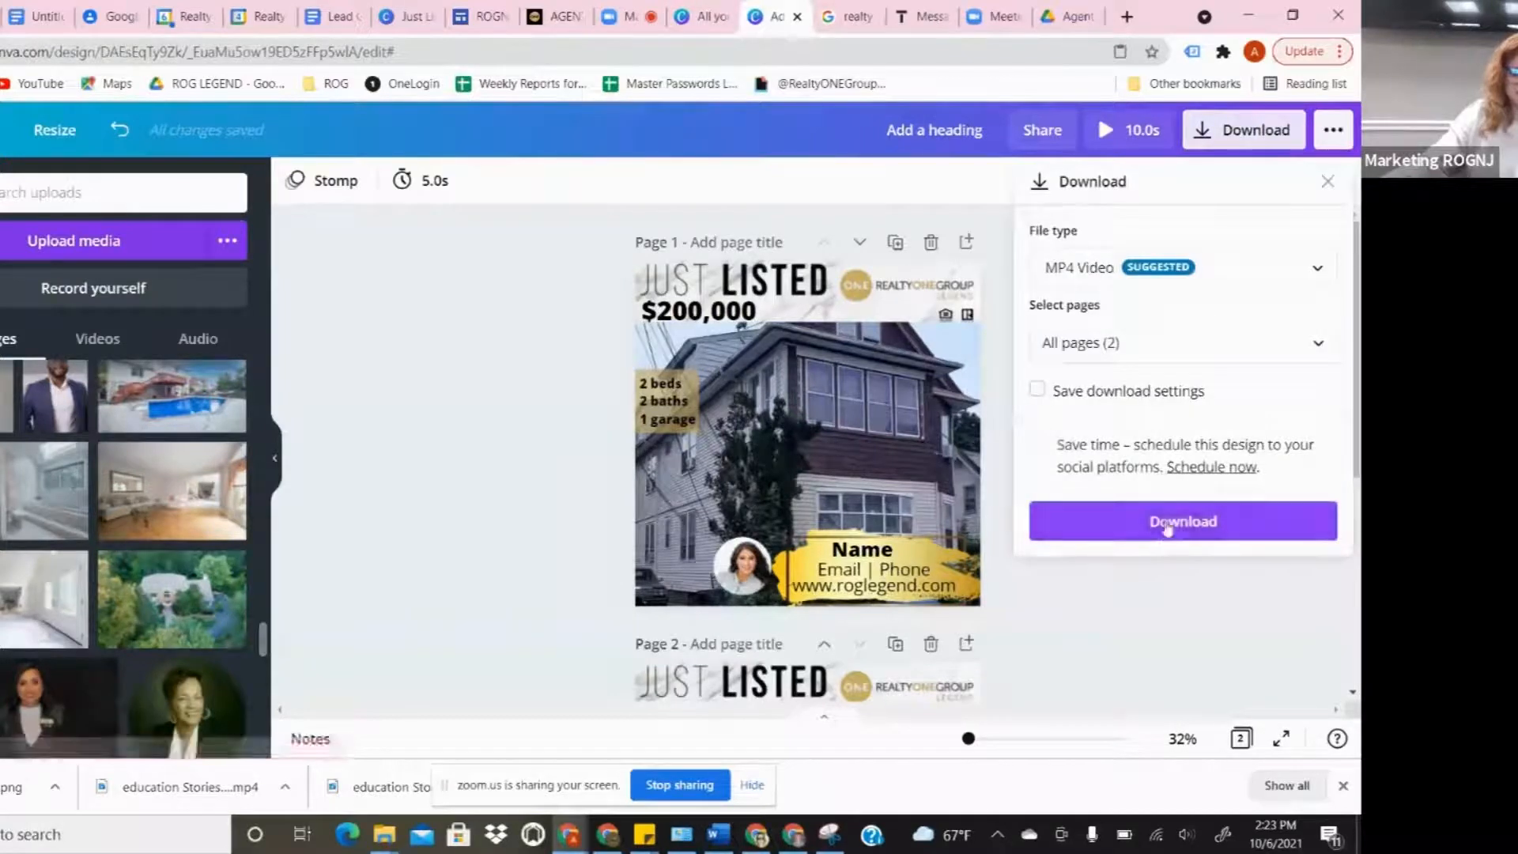
{"action": "left_click", "coordinate": [1168, 529]}
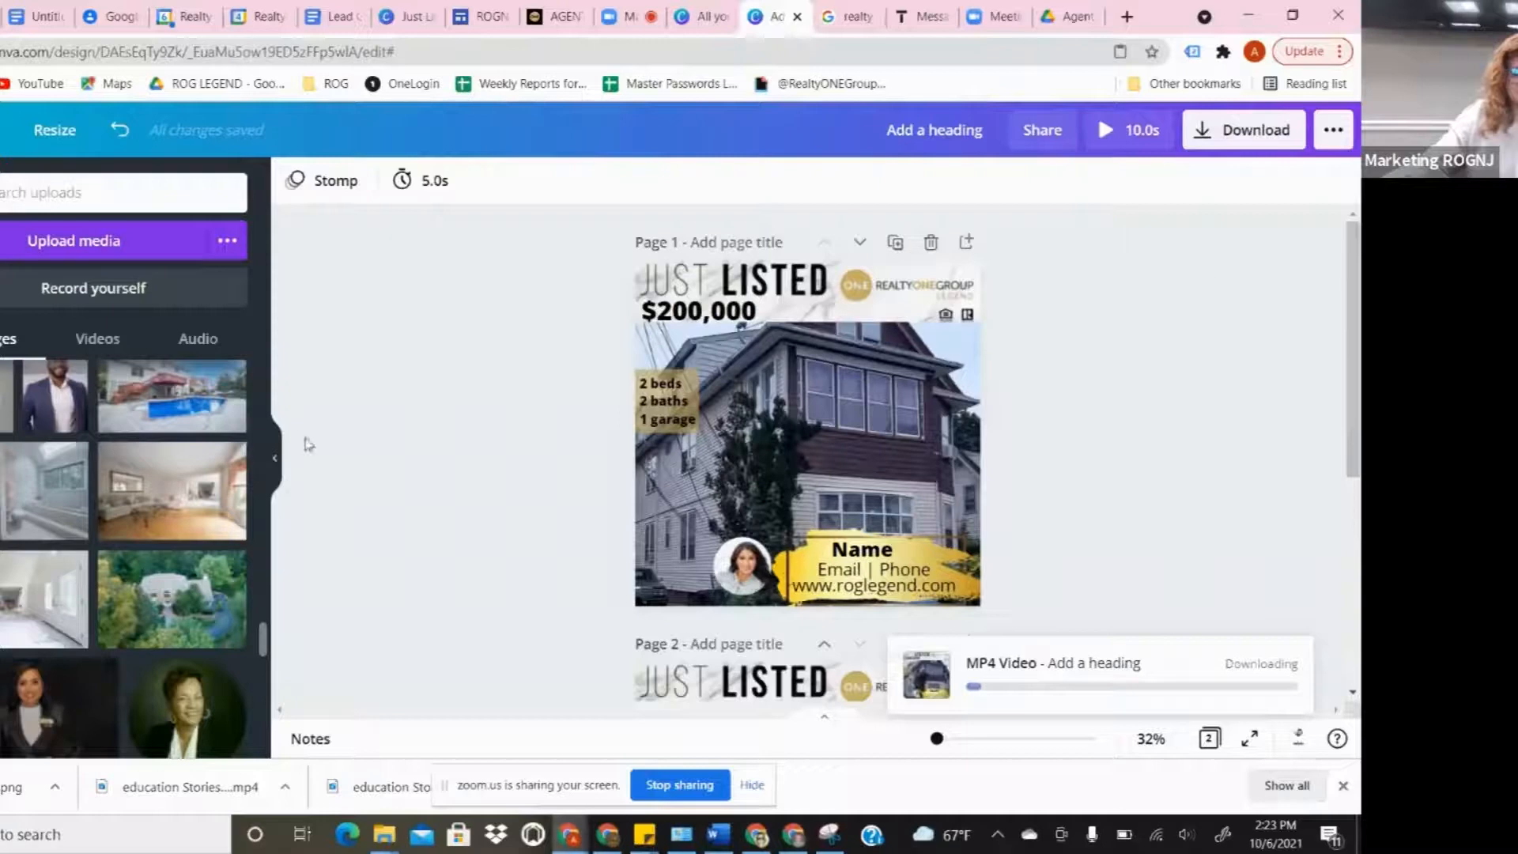
- Bring Business Suite forward and review the scheduled posts queued for October 7–11, 2021
{"action": "mouse_move", "coordinate": [612, 842]}
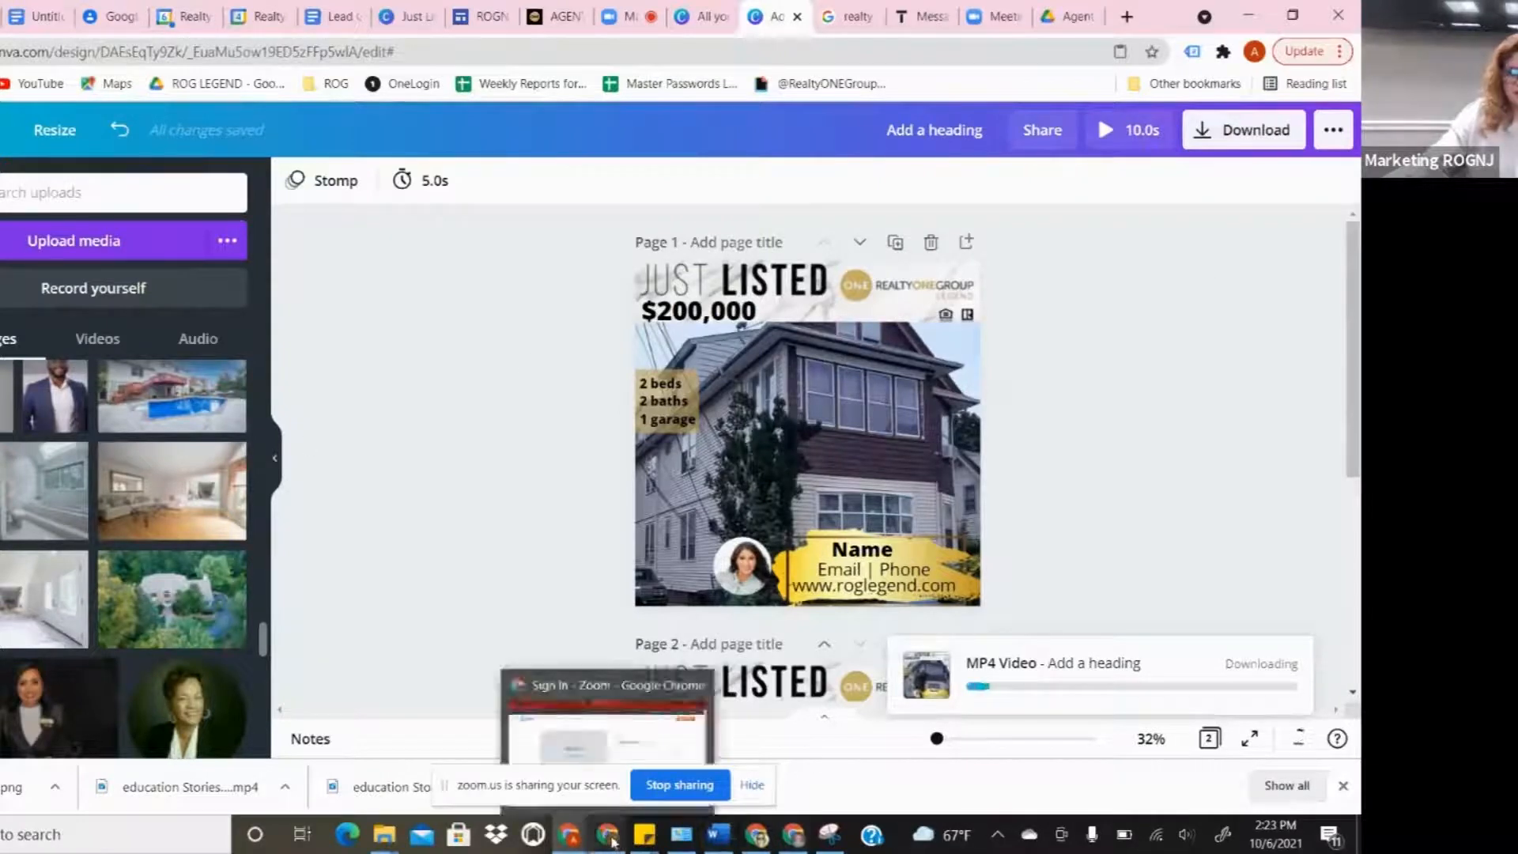
{"action": "left_click", "coordinate": [611, 841]}
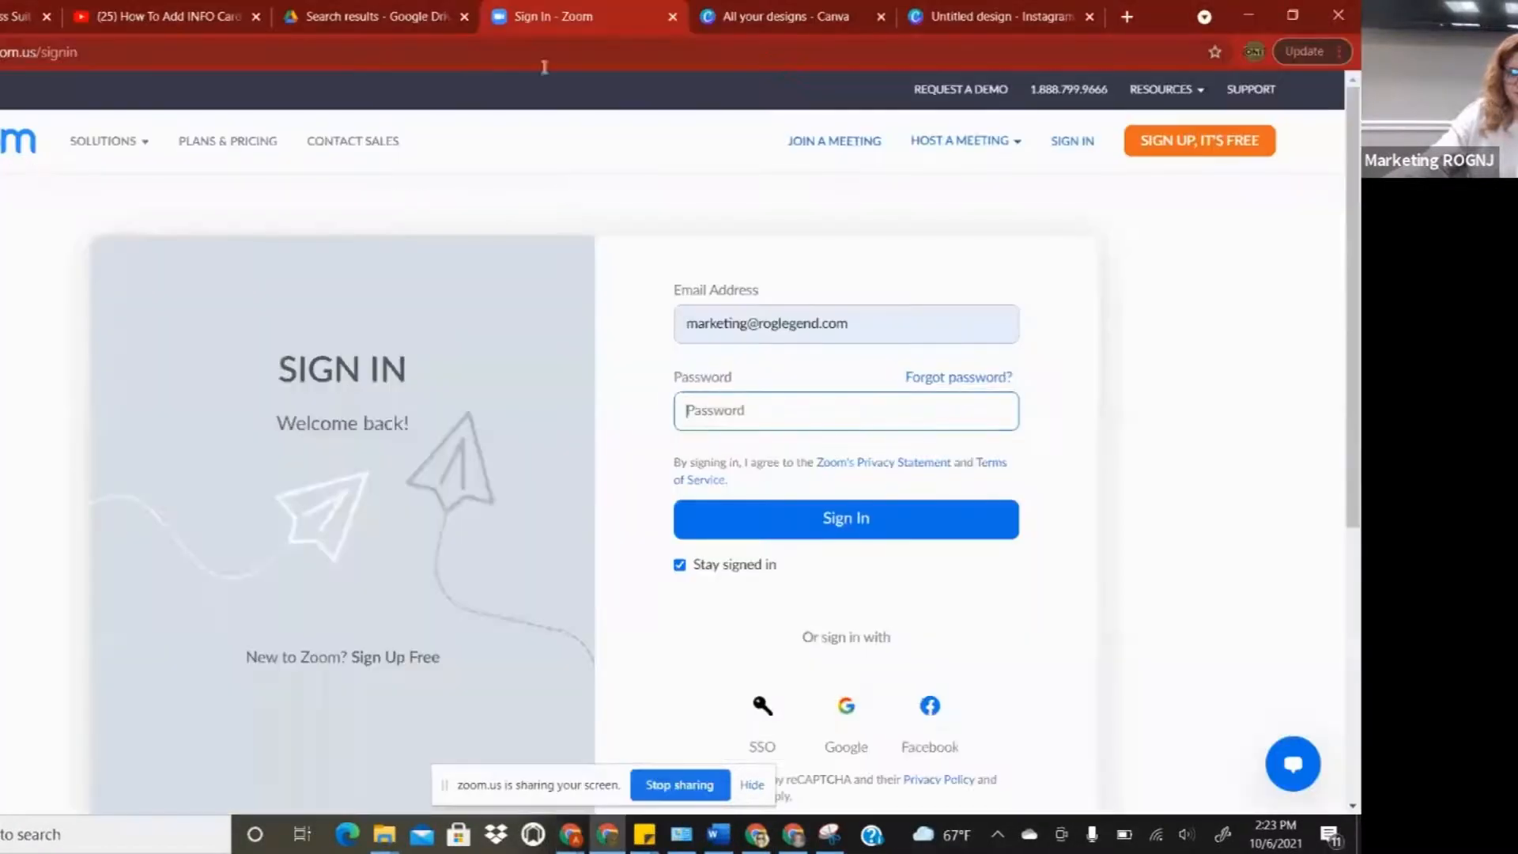
{"action": "left_click", "coordinate": [15, 17]}
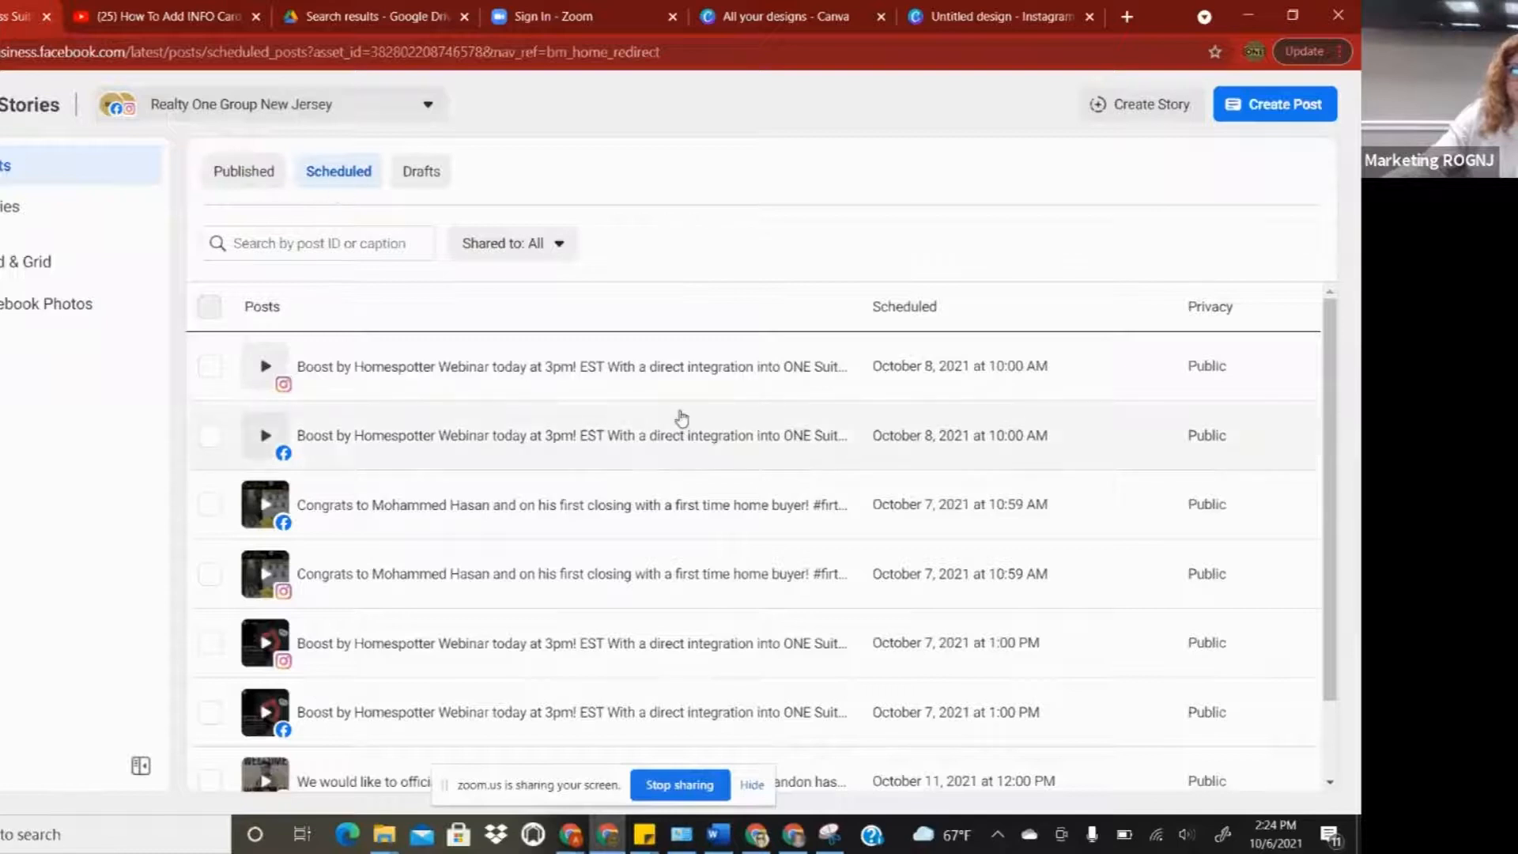
{"action": "scroll", "coordinate": [677, 420], "scroll_direction": "down", "scroll_amount": 1}
{"action": "scroll", "coordinate": [685, 425], "scroll_direction": "up", "scroll_amount": 1}
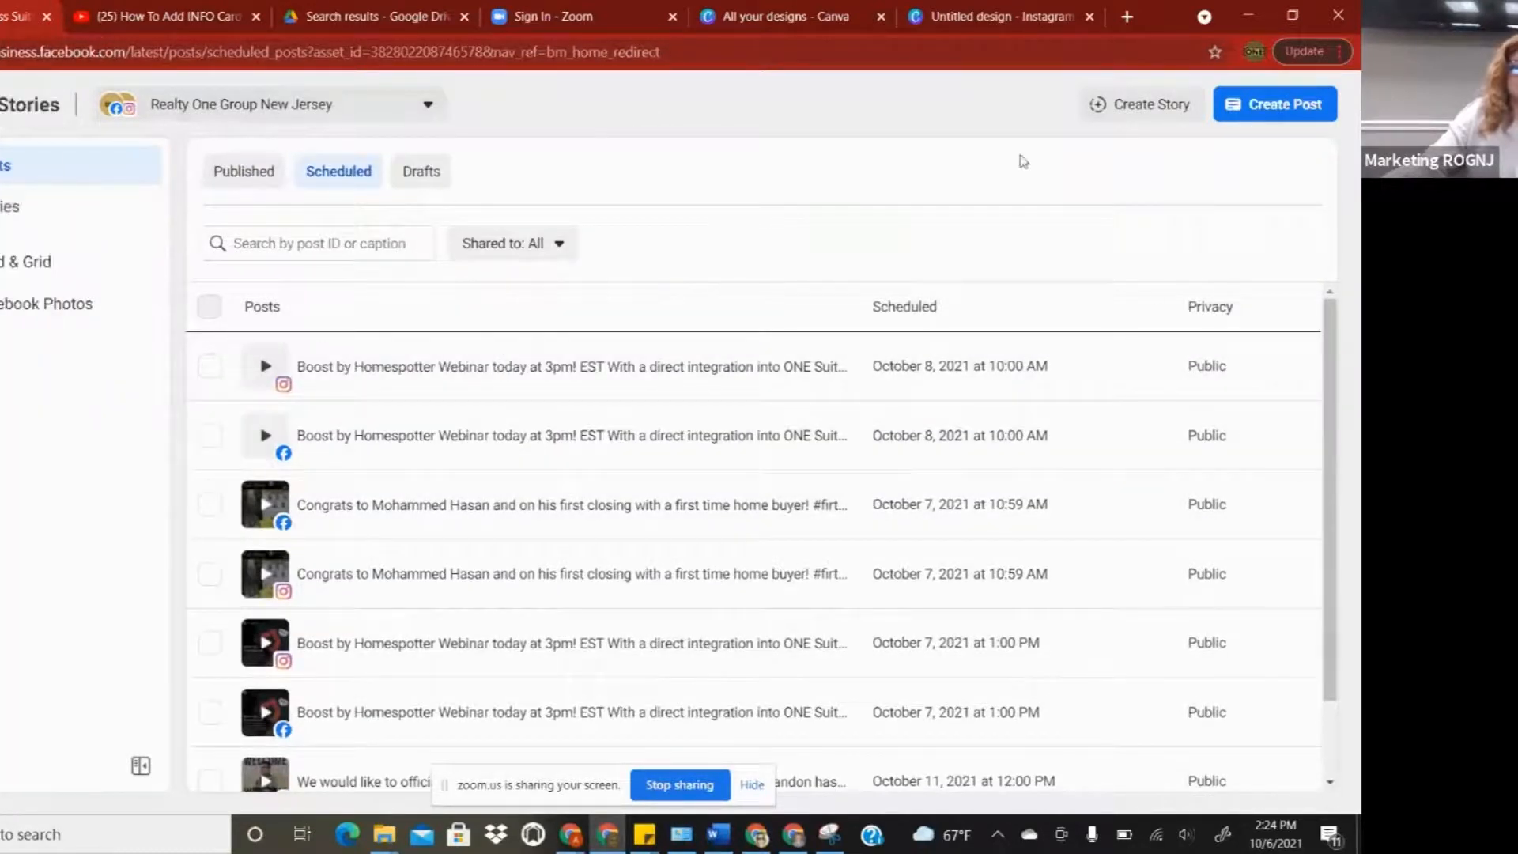
- Create a new post with caption 'test' and attach the downloaded 'Add a heading' video
{"action": "left_click", "coordinate": [1255, 108]}
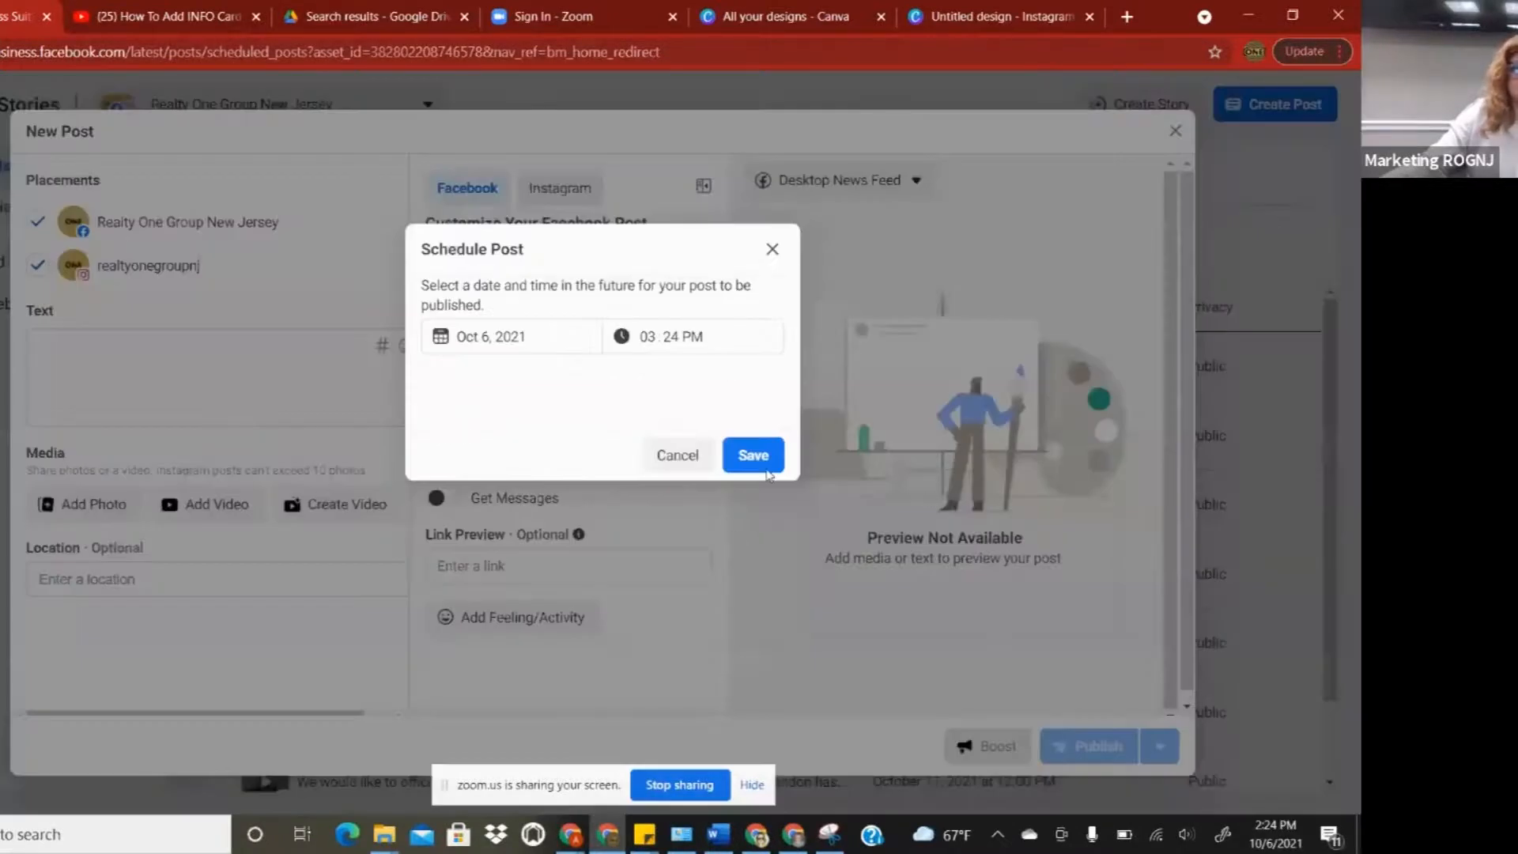
{"action": "left_click", "coordinate": [767, 455]}
{"action": "left_click", "coordinate": [198, 368]}
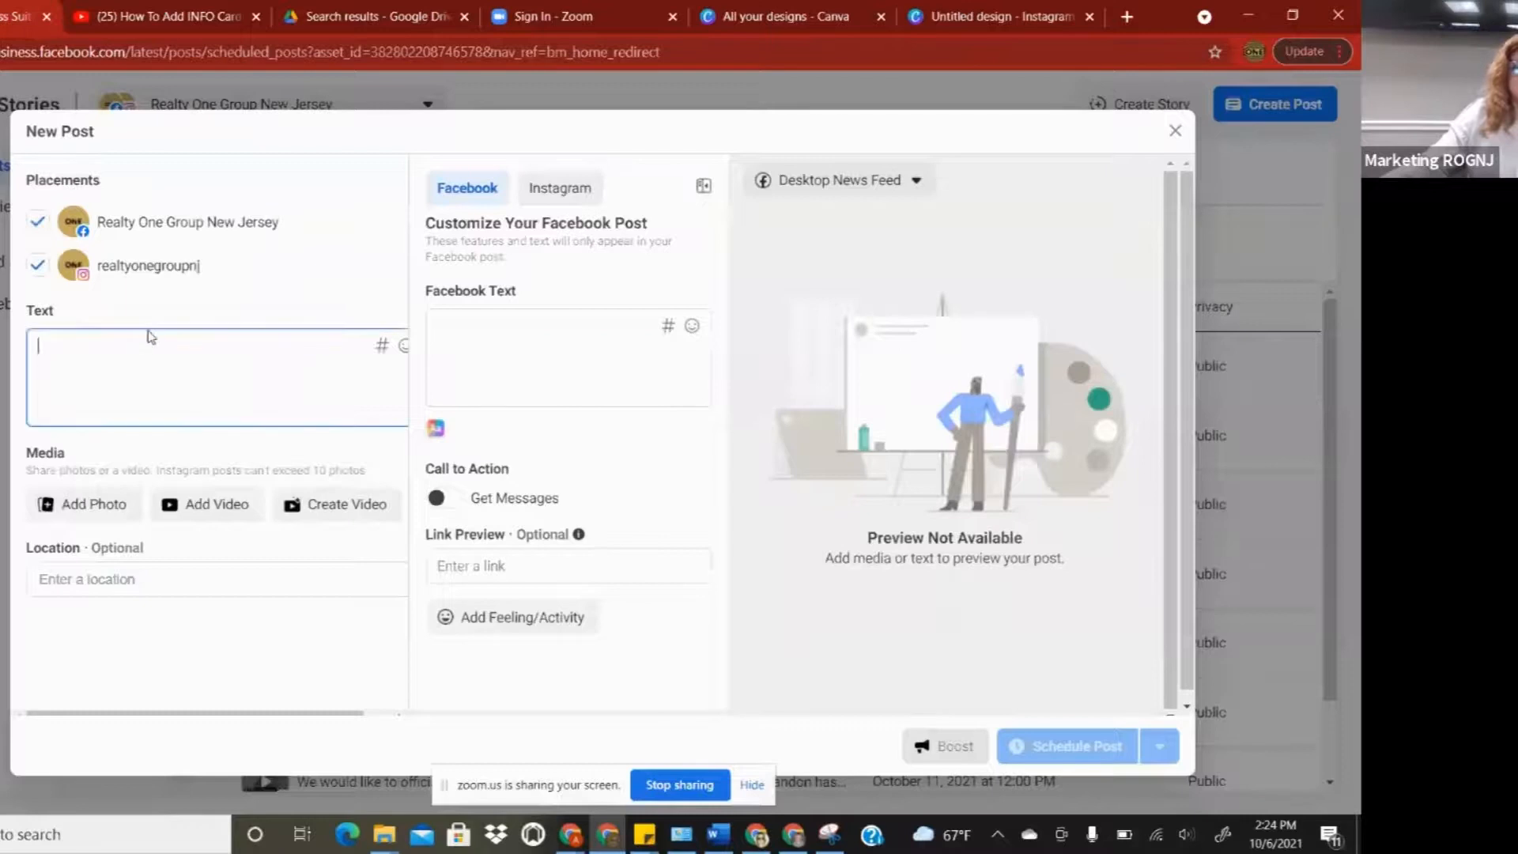
{"action": "type", "text": "test"}
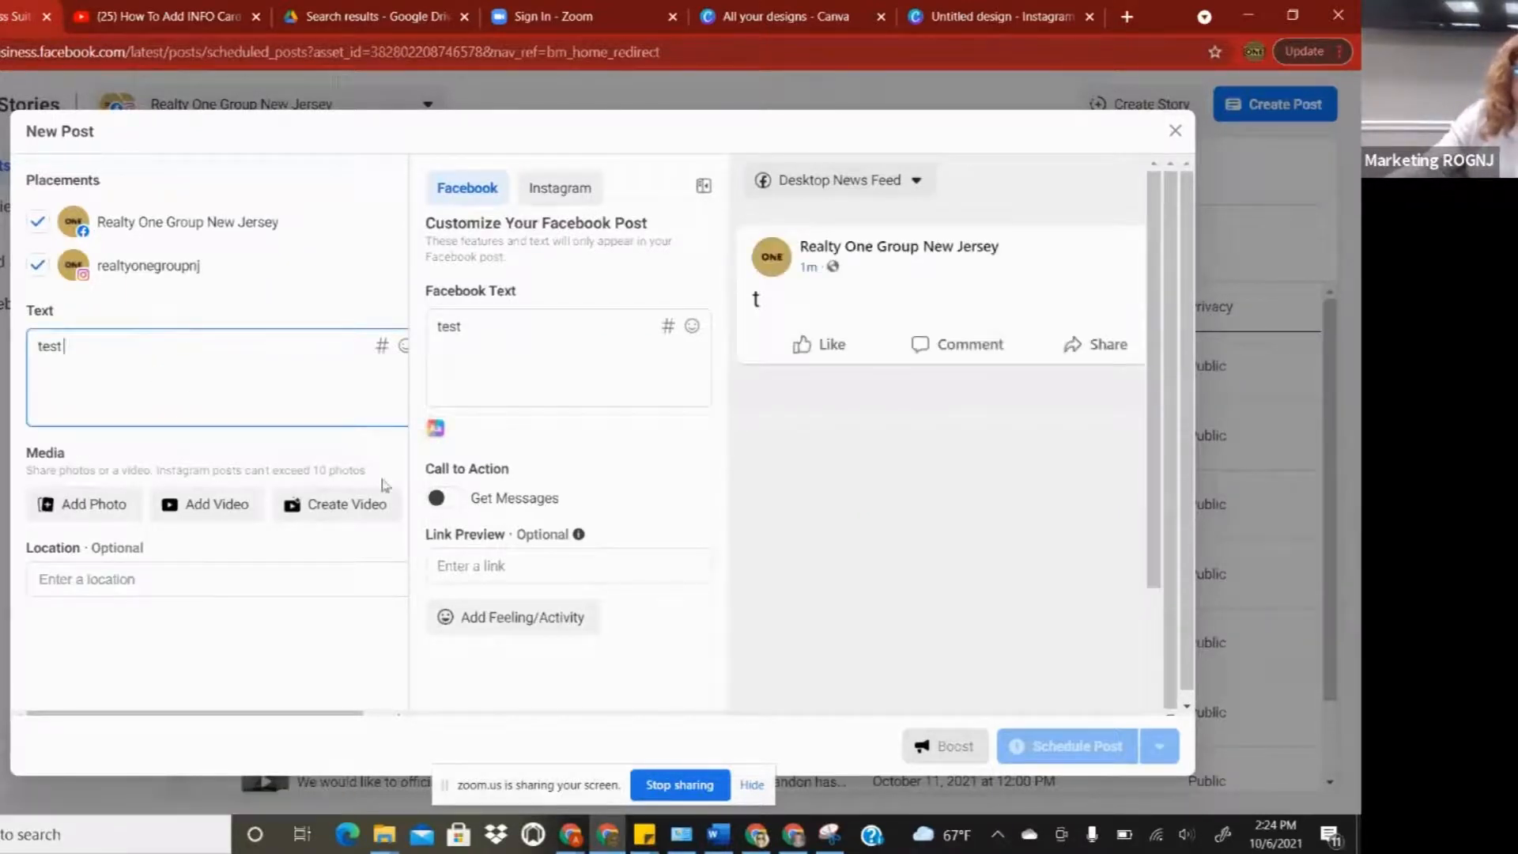
{"action": "left_click", "coordinate": [197, 520]}
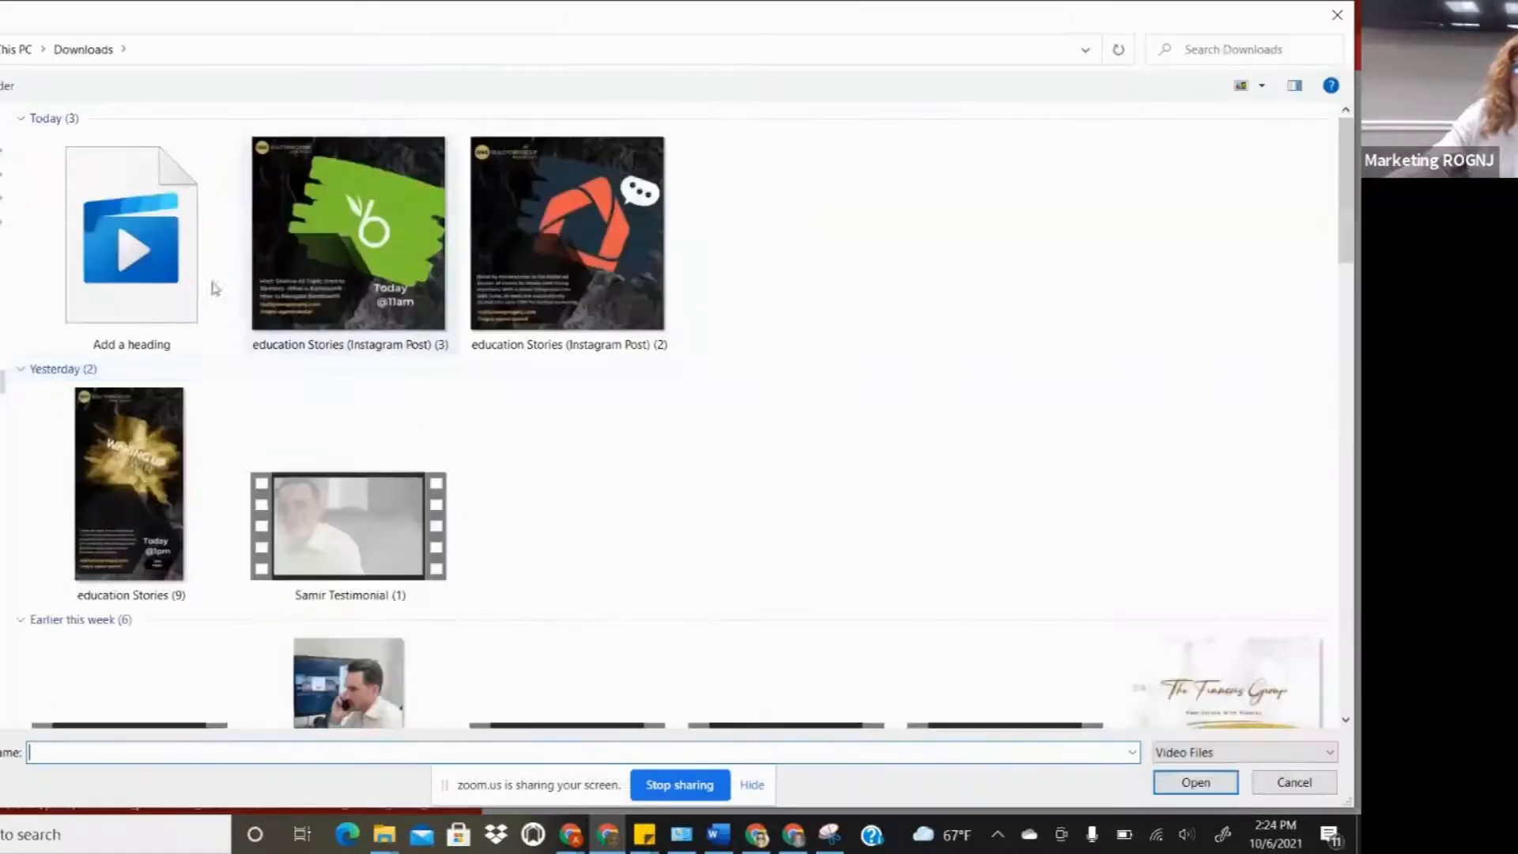
{"action": "left_click", "coordinate": [123, 245]}
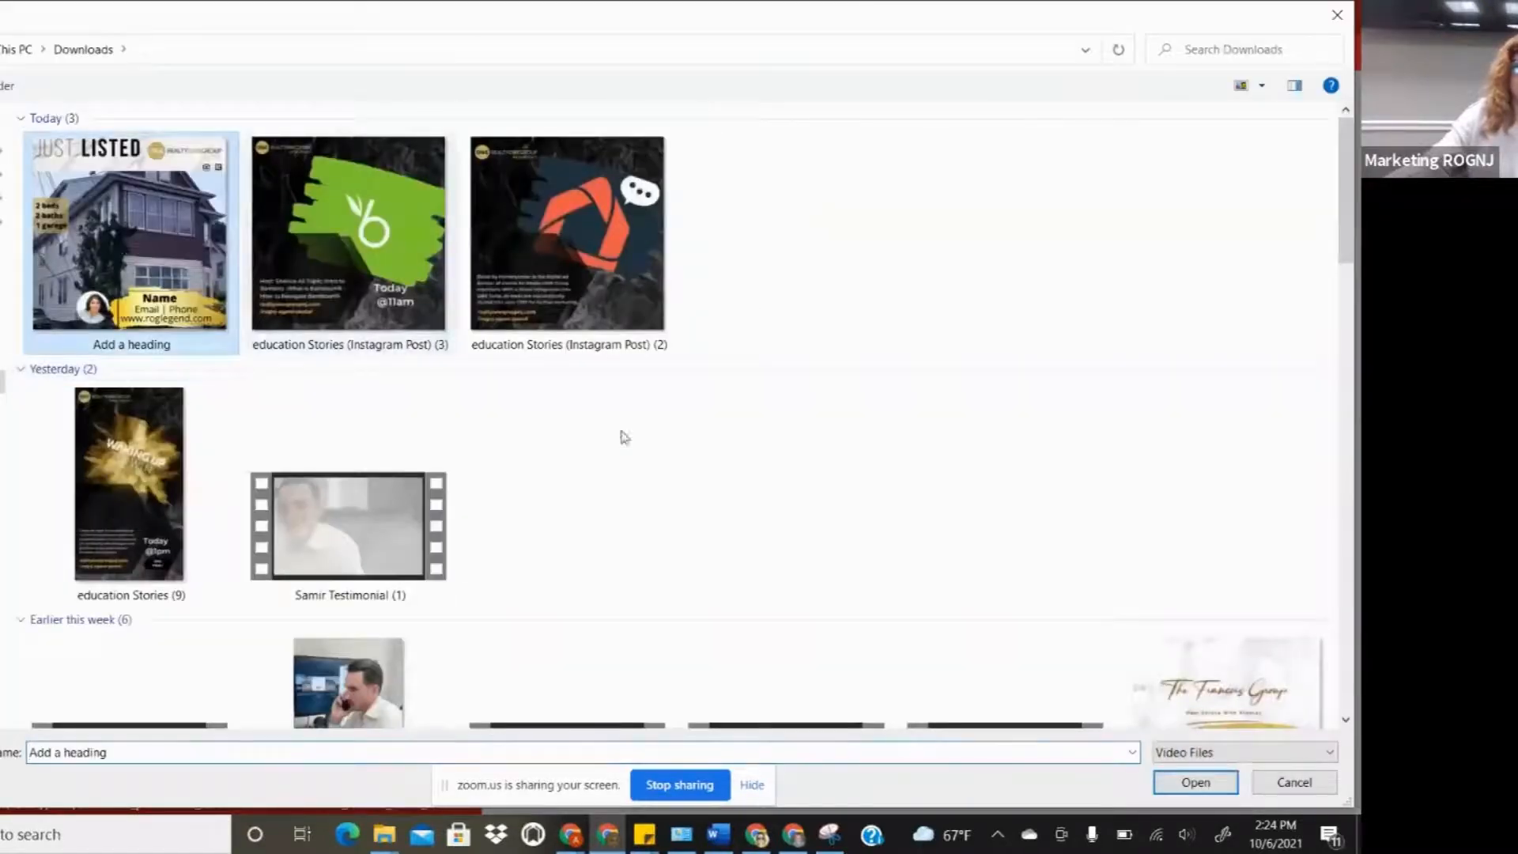
{"action": "left_click", "coordinate": [1194, 781]}
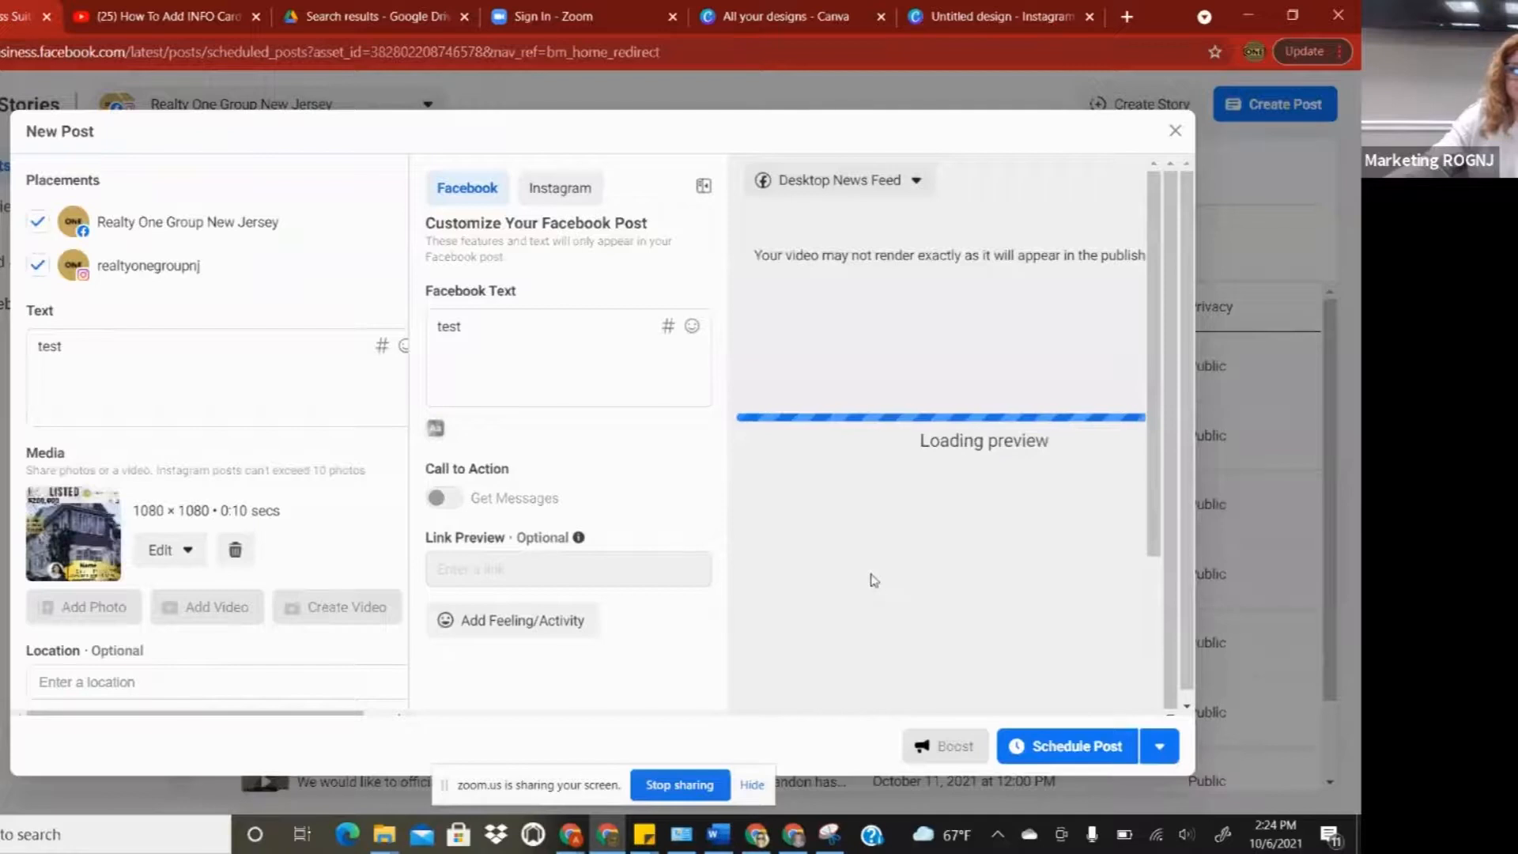
{"action": "left_click", "coordinate": [1160, 747]}
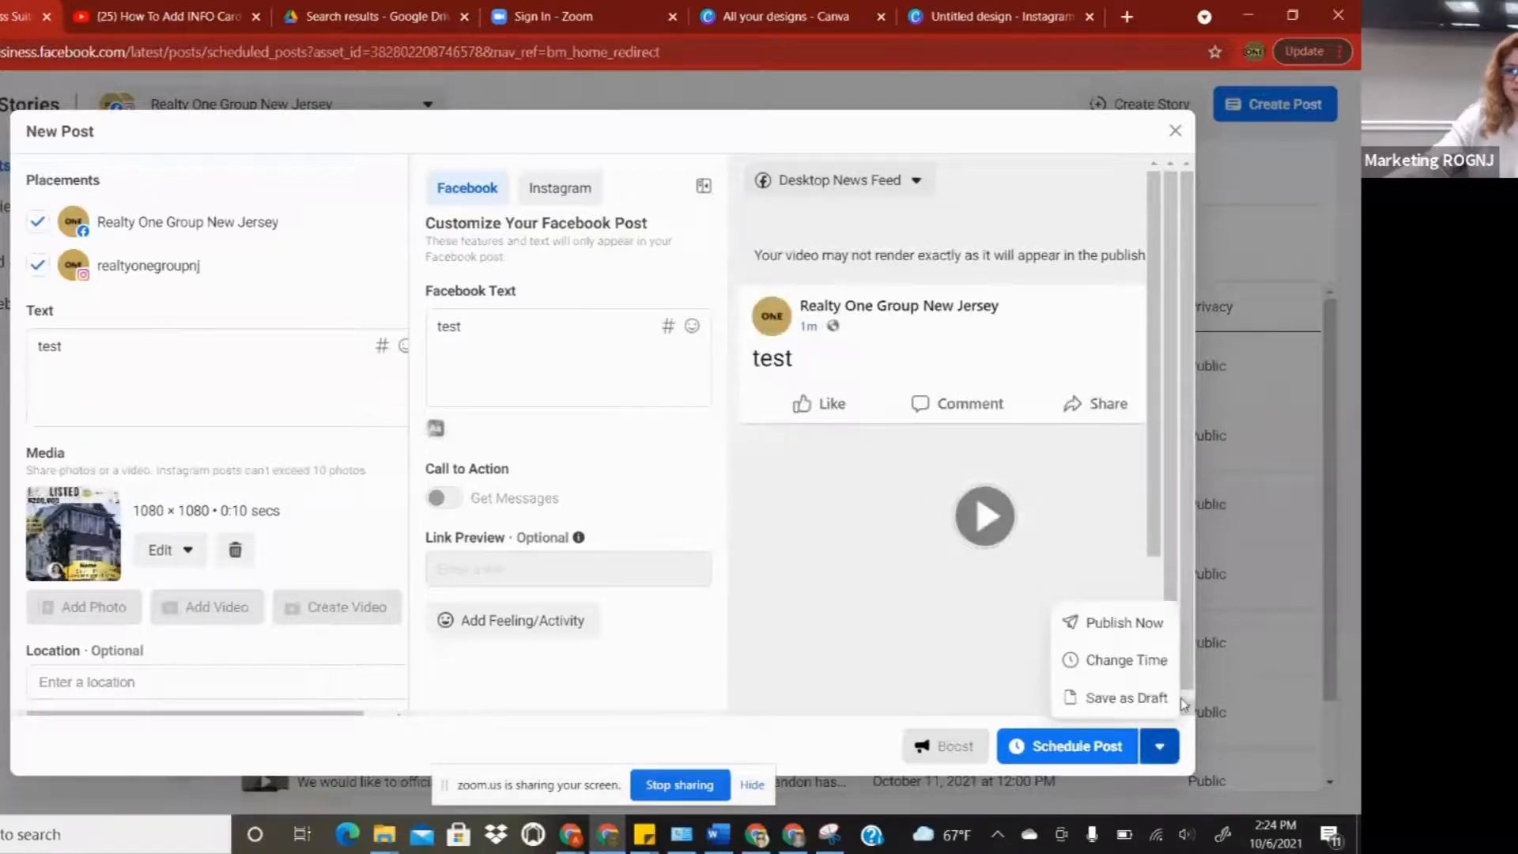
- Change the publish date to Oct 30, 2021 at 03:24 PM, then close the composer
{"action": "left_click", "coordinate": [1122, 663]}
{"action": "left_click", "coordinate": [506, 336]}
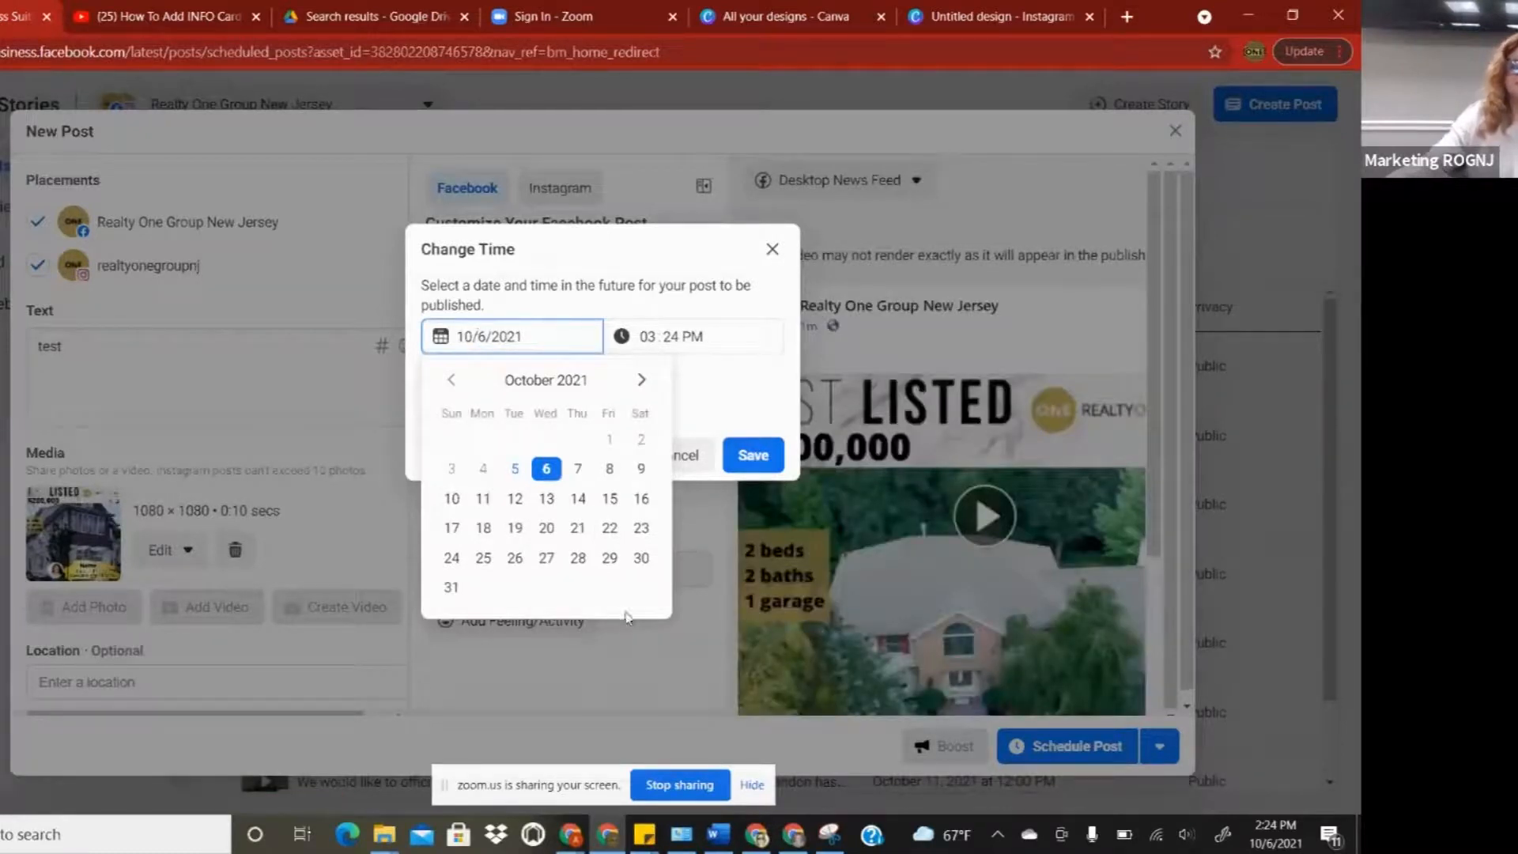
{"action": "left_click", "coordinate": [641, 559]}
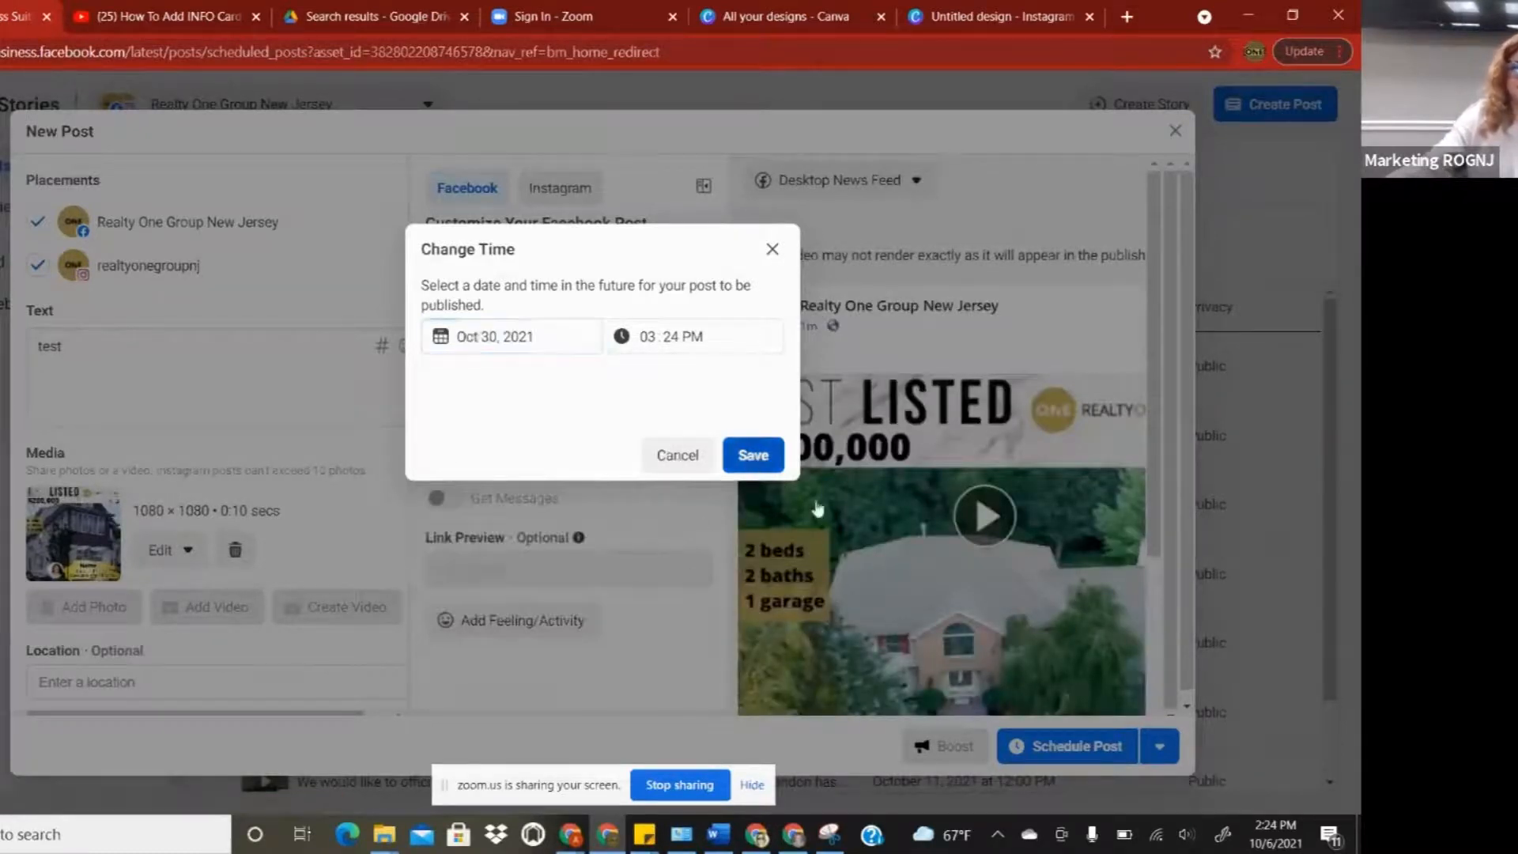
{"action": "left_click", "coordinate": [756, 460]}
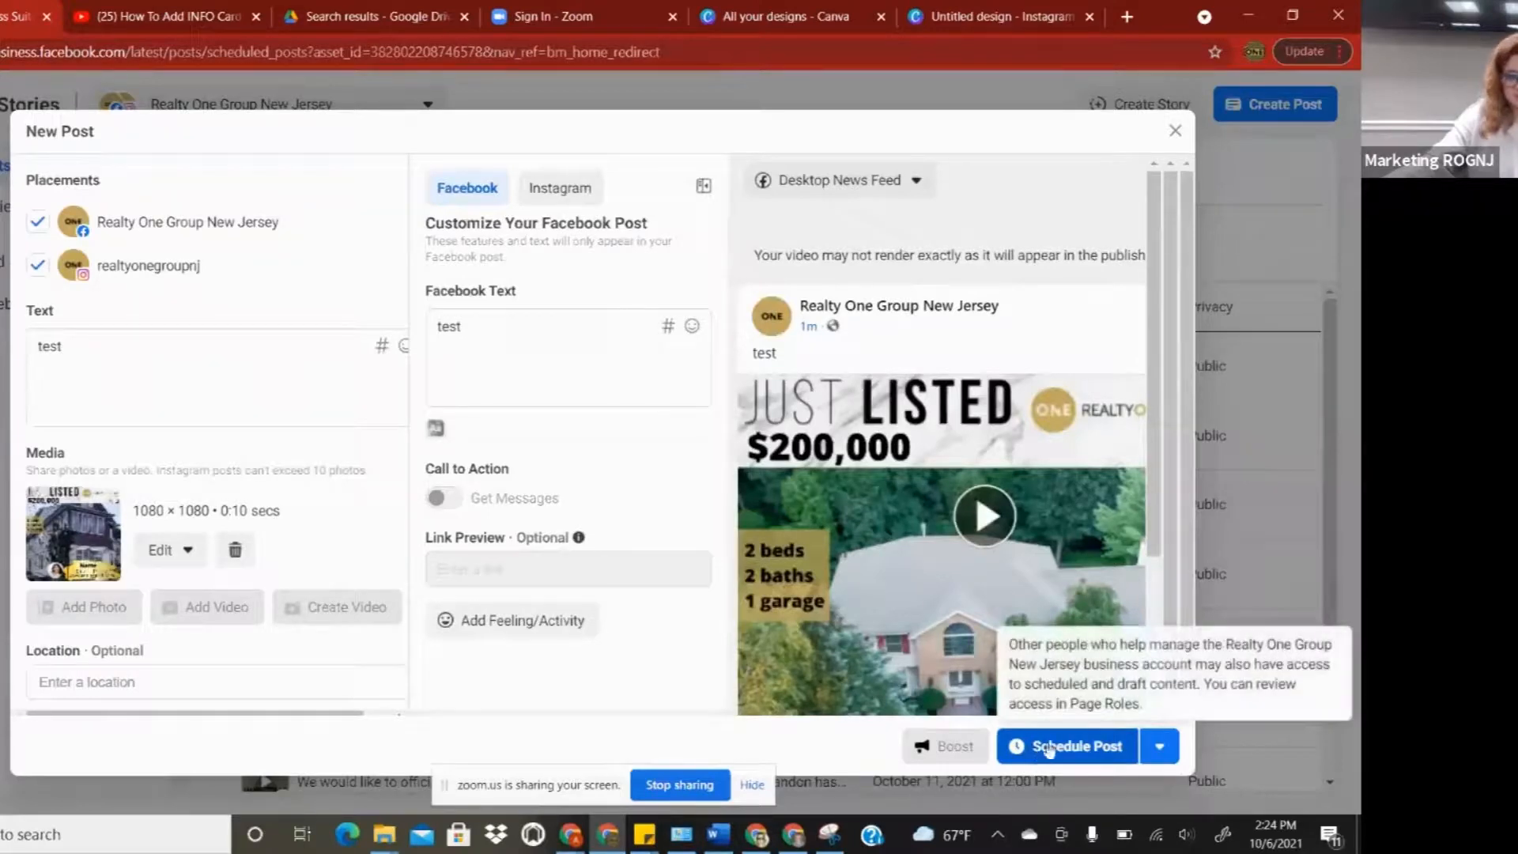
{"action": "left_click", "coordinate": [1175, 133]}
- Discard the unfinished test post and browse the already published posts
{"action": "left_click", "coordinate": [759, 393]}
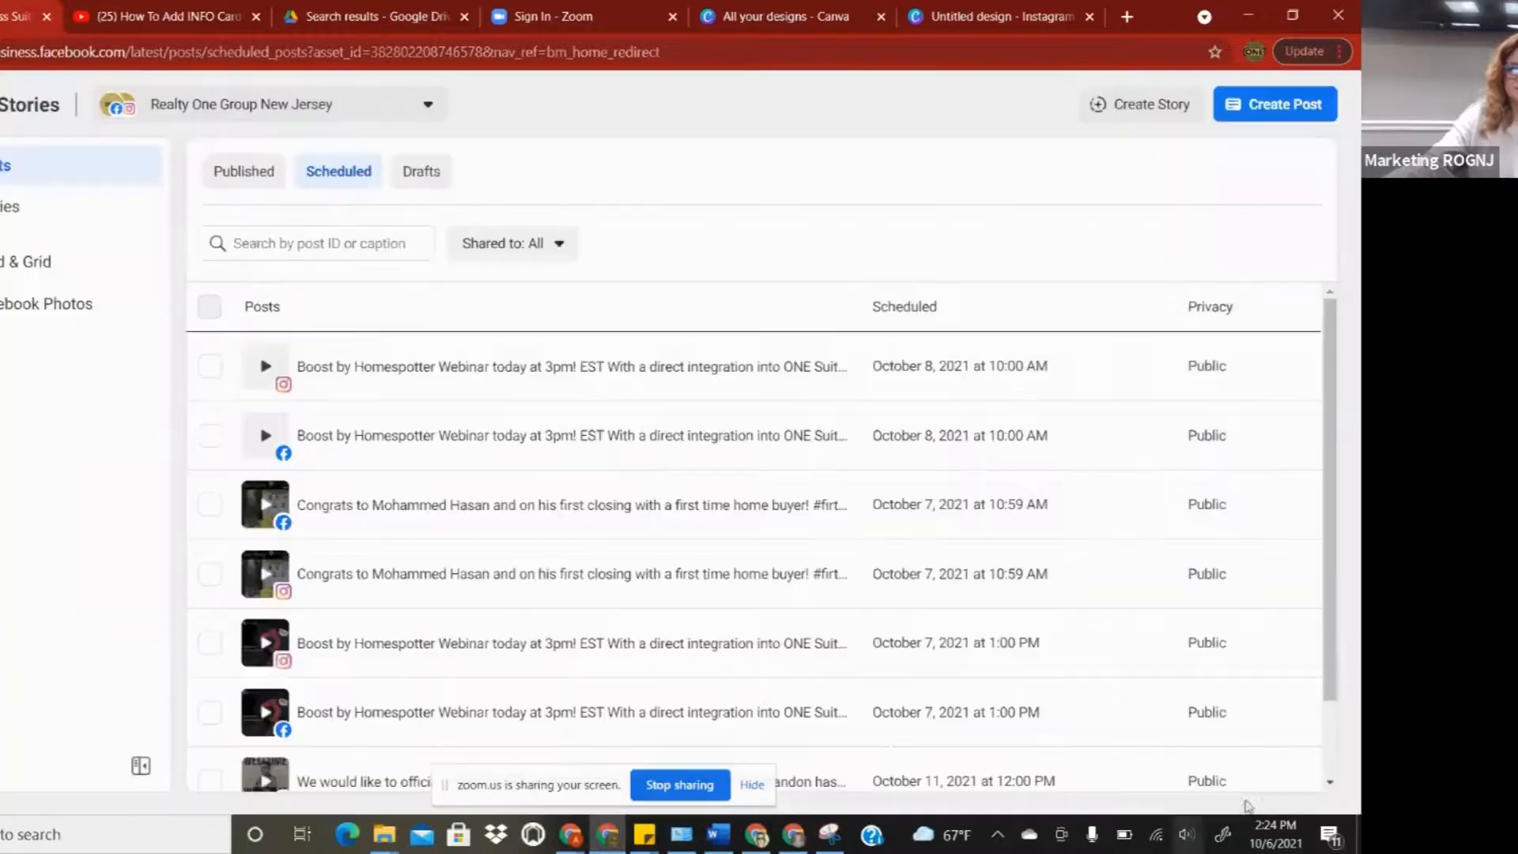
{"action": "scroll", "coordinate": [472, 530], "scroll_direction": "down", "scroll_amount": 1}
{"action": "scroll", "coordinate": [442, 542], "scroll_direction": "up", "scroll_amount": 1}
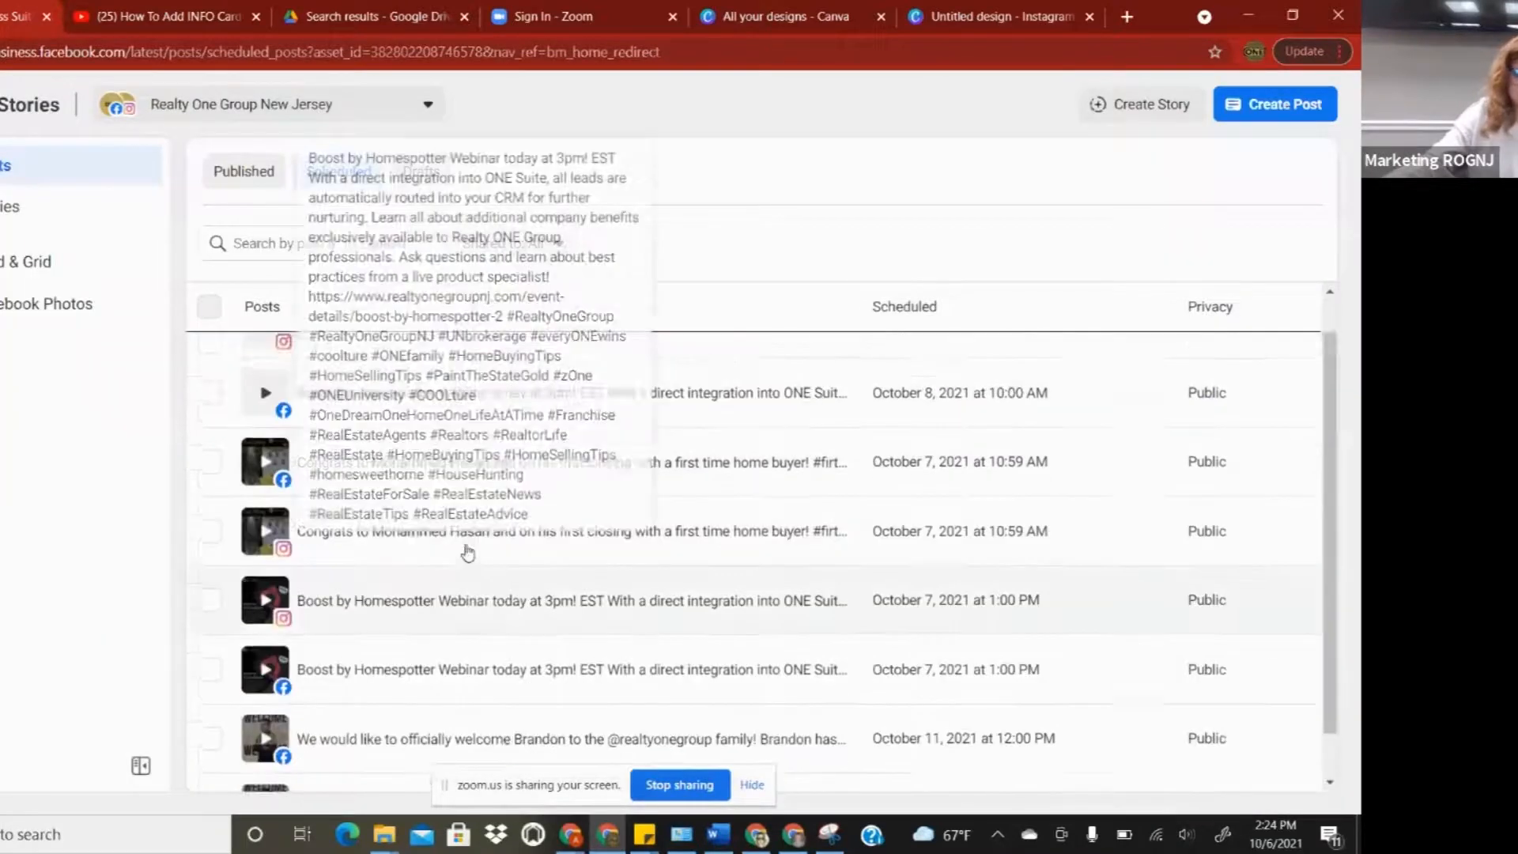
{"action": "left_click", "coordinate": [251, 170]}
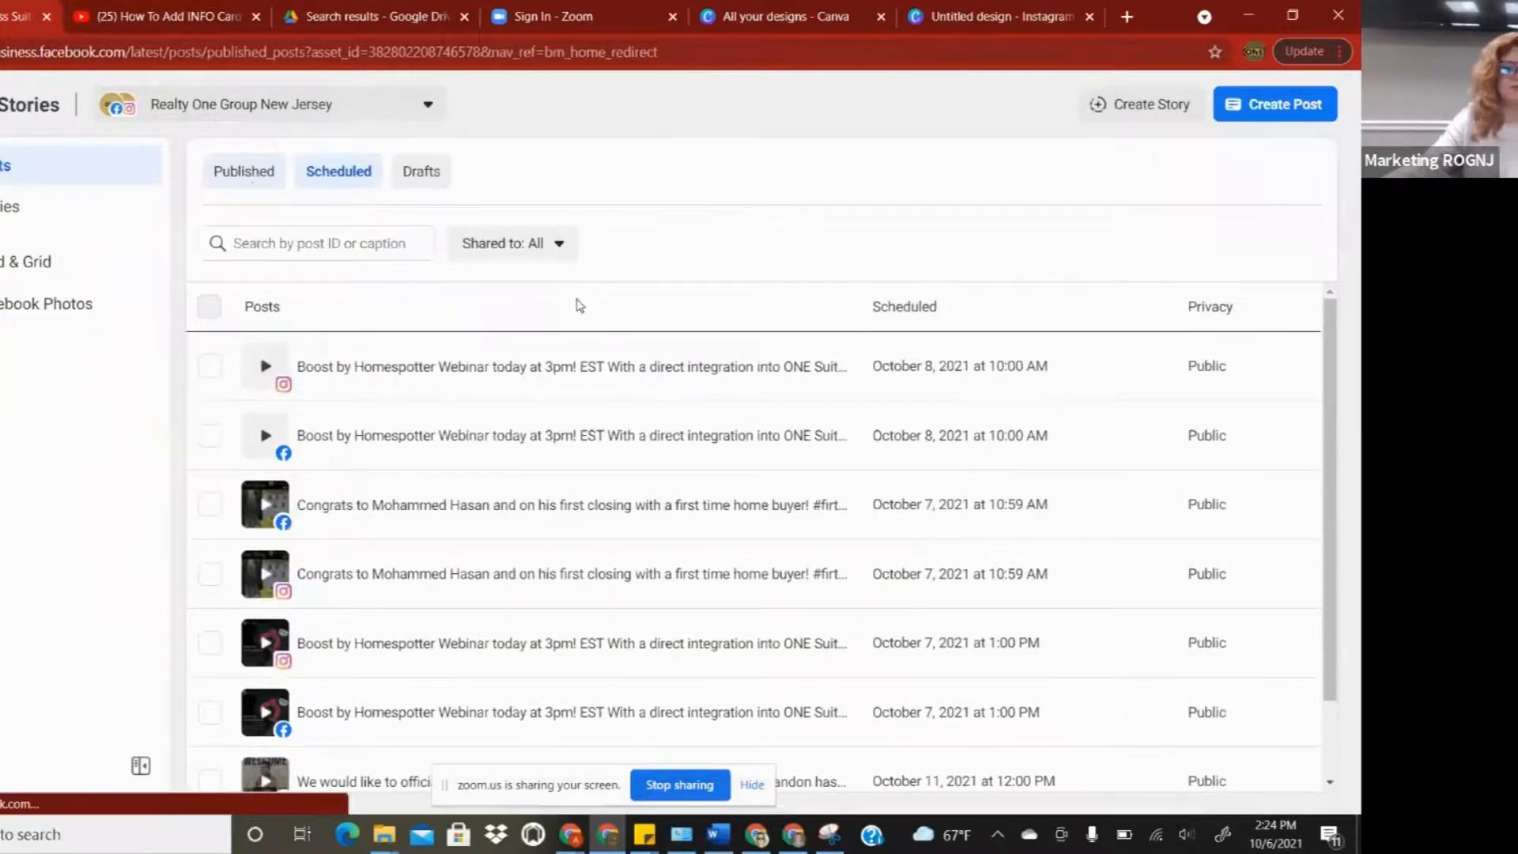
{"action": "scroll", "coordinate": [652, 607], "scroll_direction": "down", "scroll_amount": 5}
{"action": "scroll", "coordinate": [652, 607], "scroll_direction": "down", "scroll_amount": 10}
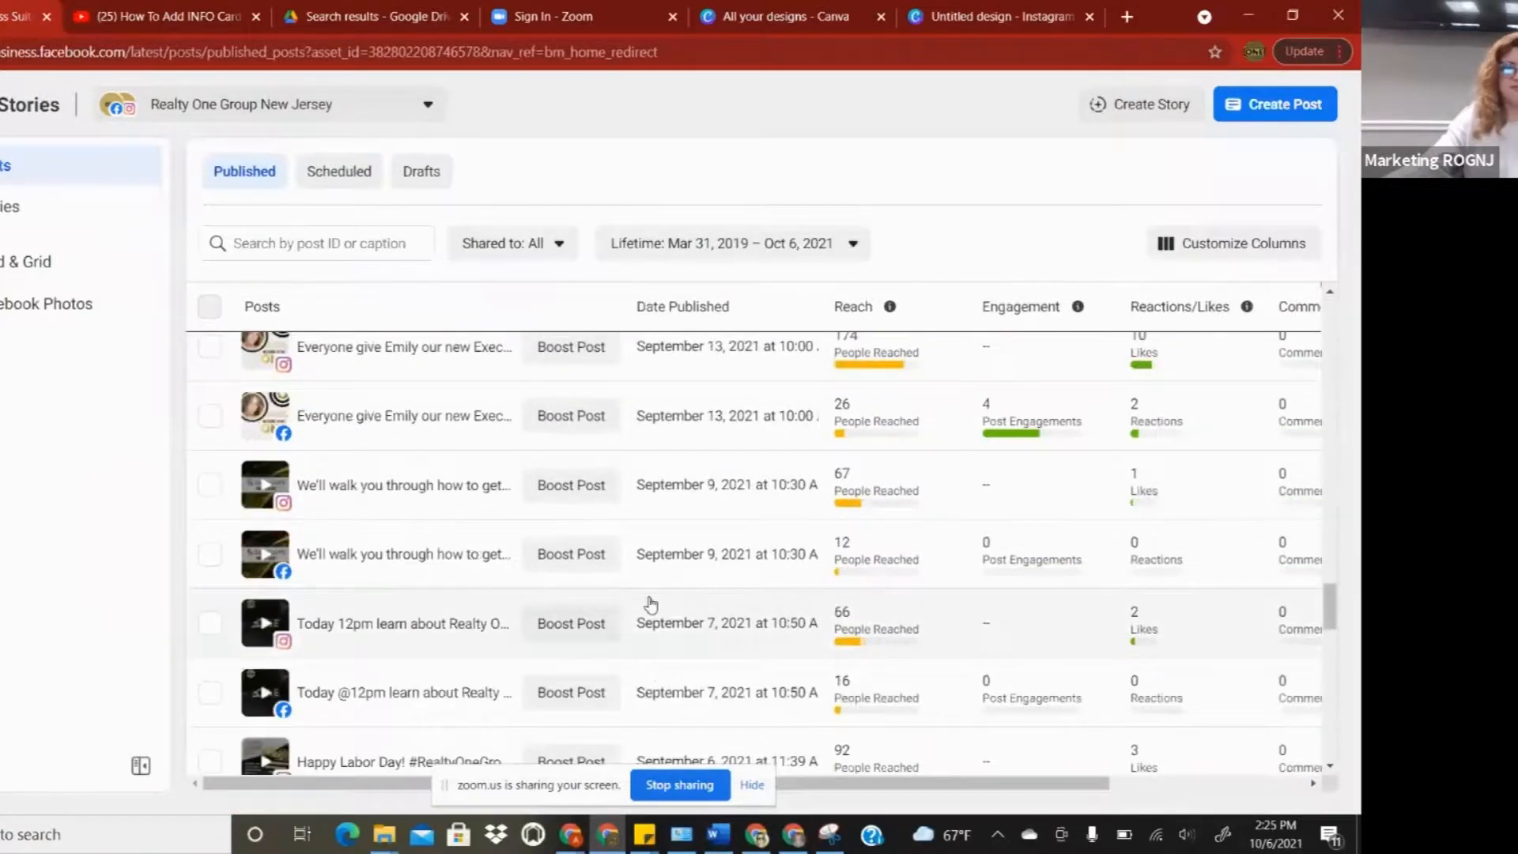
{"action": "scroll", "coordinate": [651, 605], "scroll_direction": "up", "scroll_amount": 8}
{"action": "scroll", "coordinate": [514, 632], "scroll_direction": "up", "scroll_amount": 5}
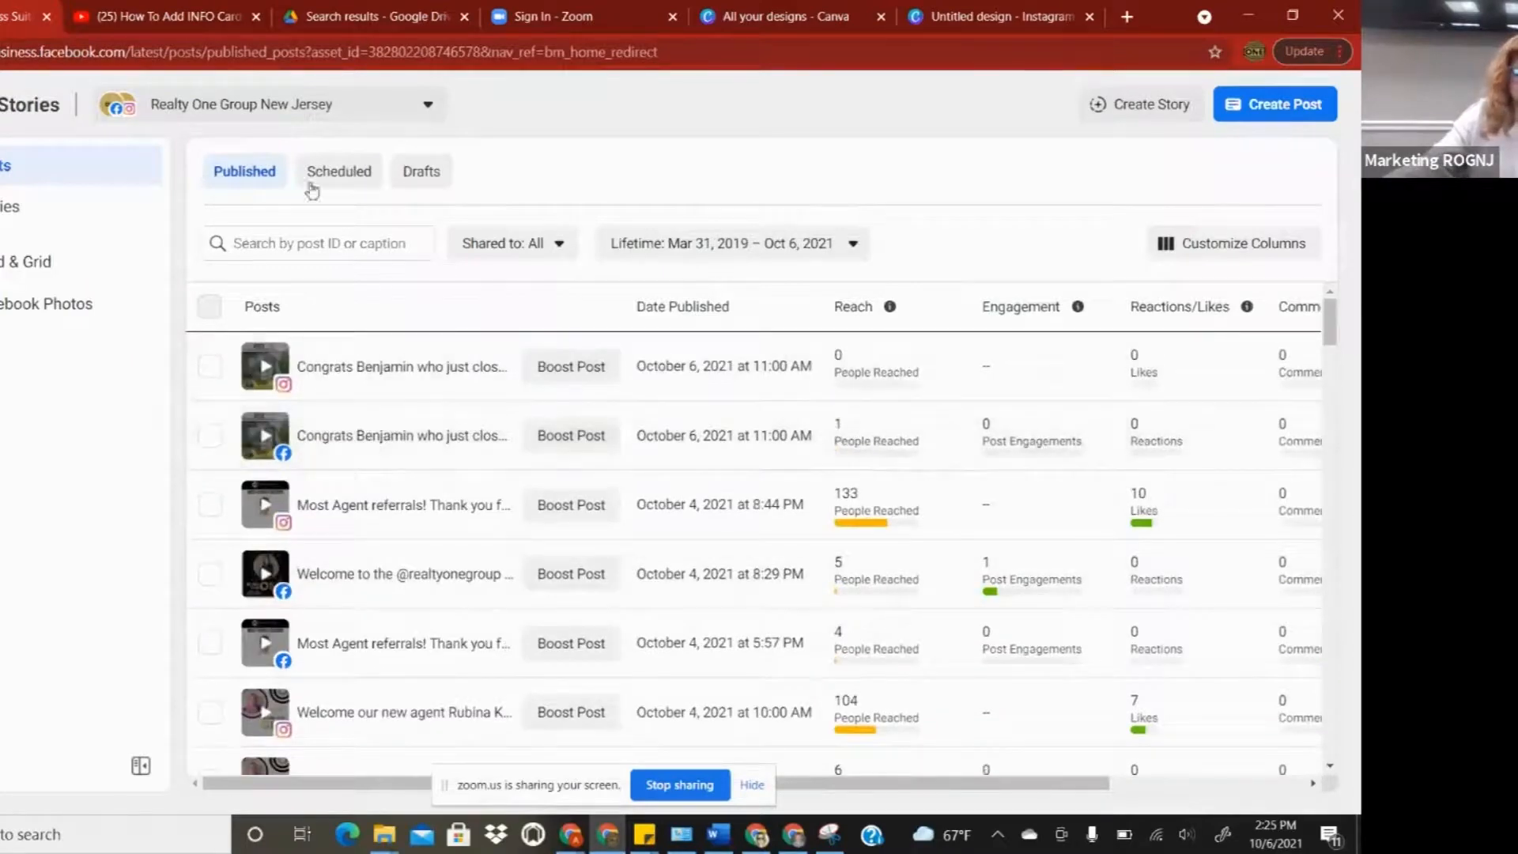
- Show the posts scheduled for later in the posts list
{"action": "left_click", "coordinate": [363, 185]}
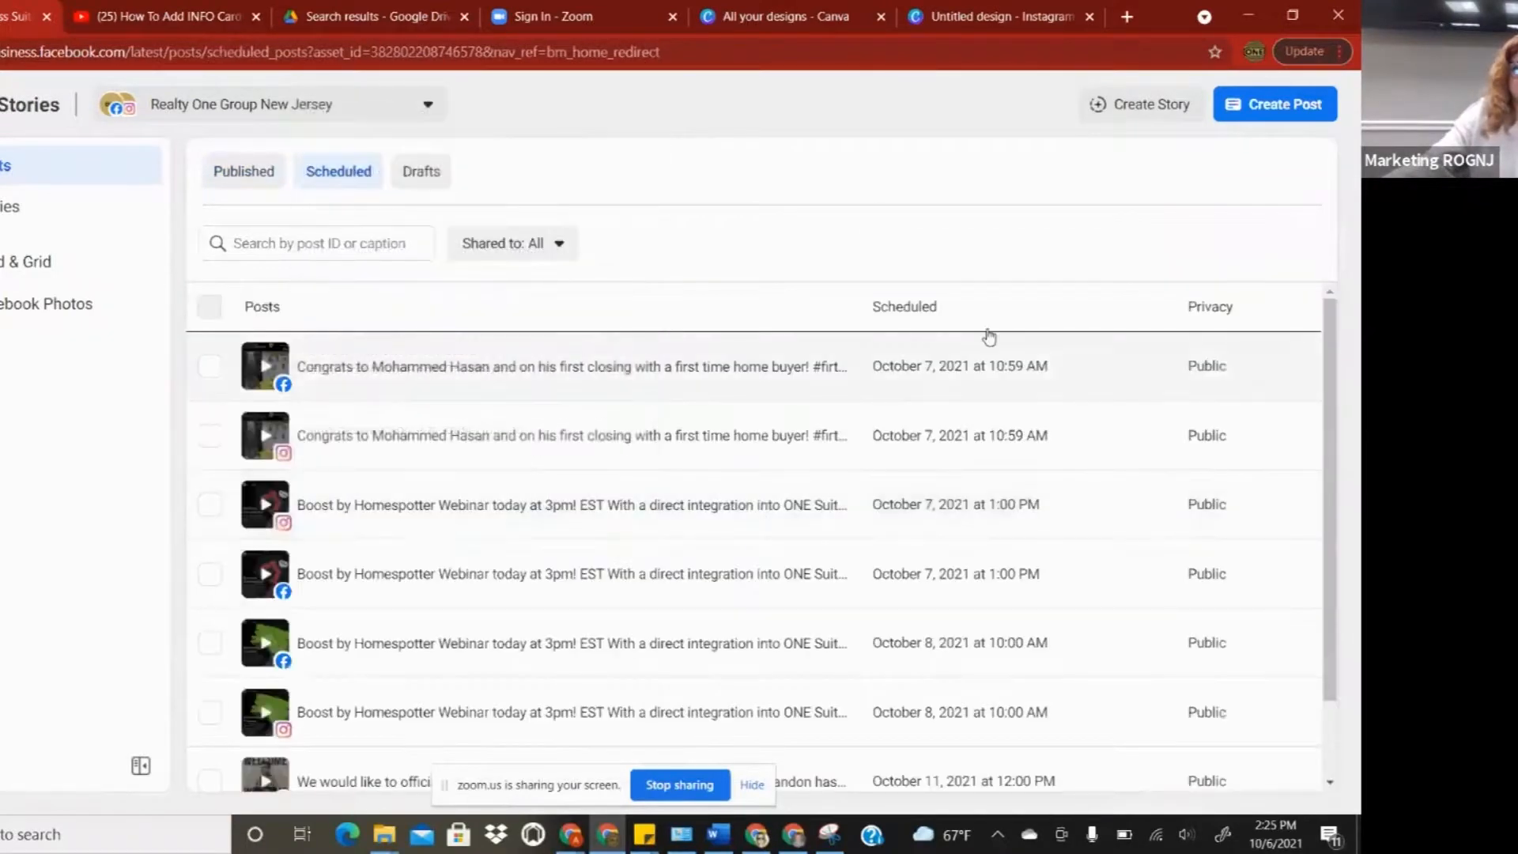
{"action": "scroll", "coordinate": [1036, 564], "scroll_direction": "down", "scroll_amount": 1}
{"action": "scroll", "coordinate": [888, 610], "scroll_direction": "up", "scroll_amount": 1}
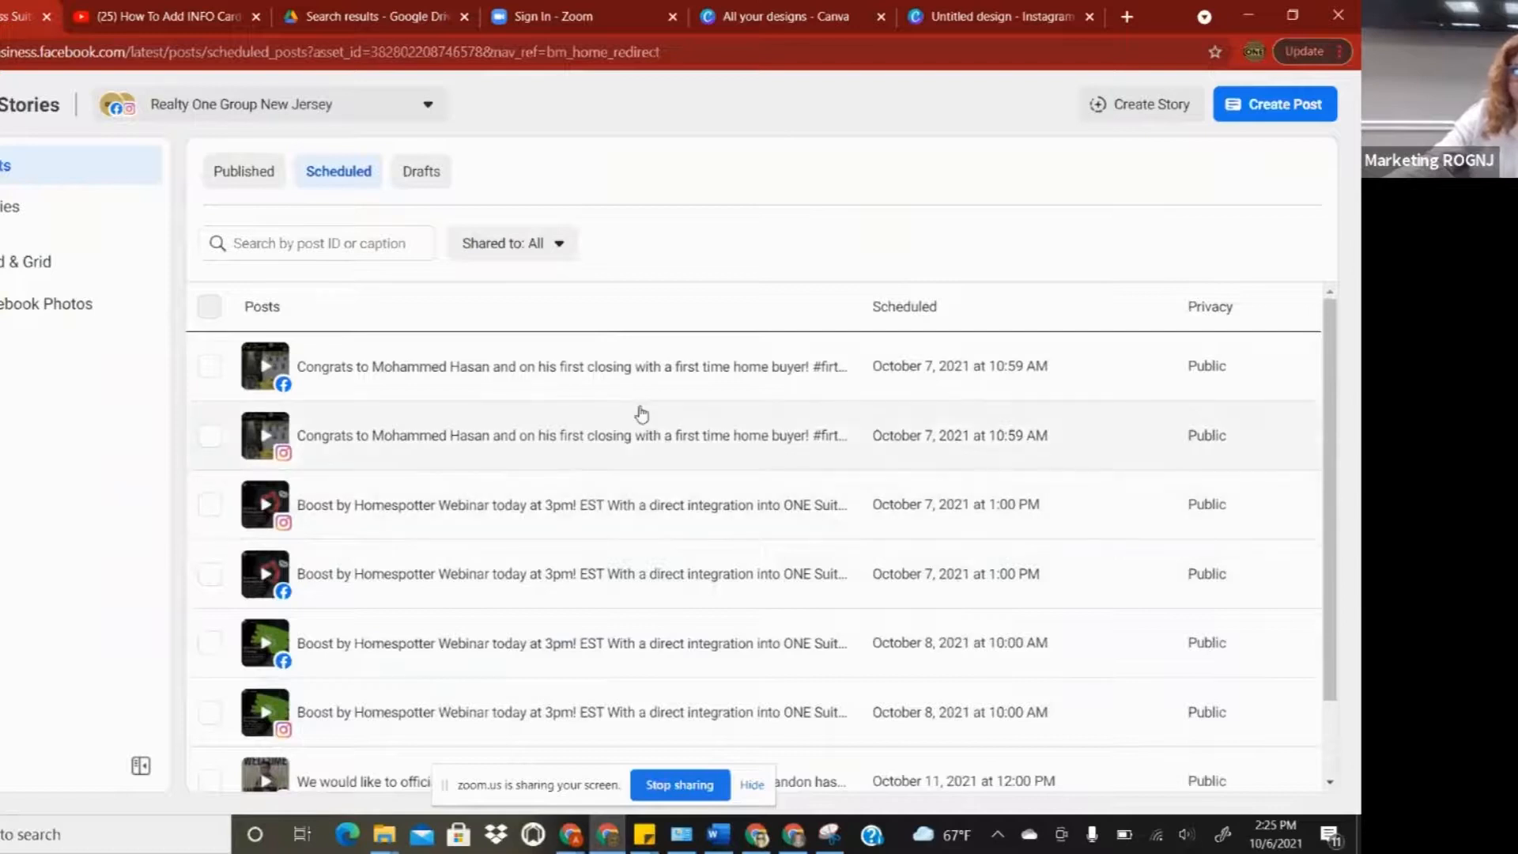
{"action": "left_click", "coordinate": [788, 24]}
- Compare the Canva designs list with the blank Instagram post, then open a new Google tab
{"action": "left_click", "coordinate": [964, 17]}
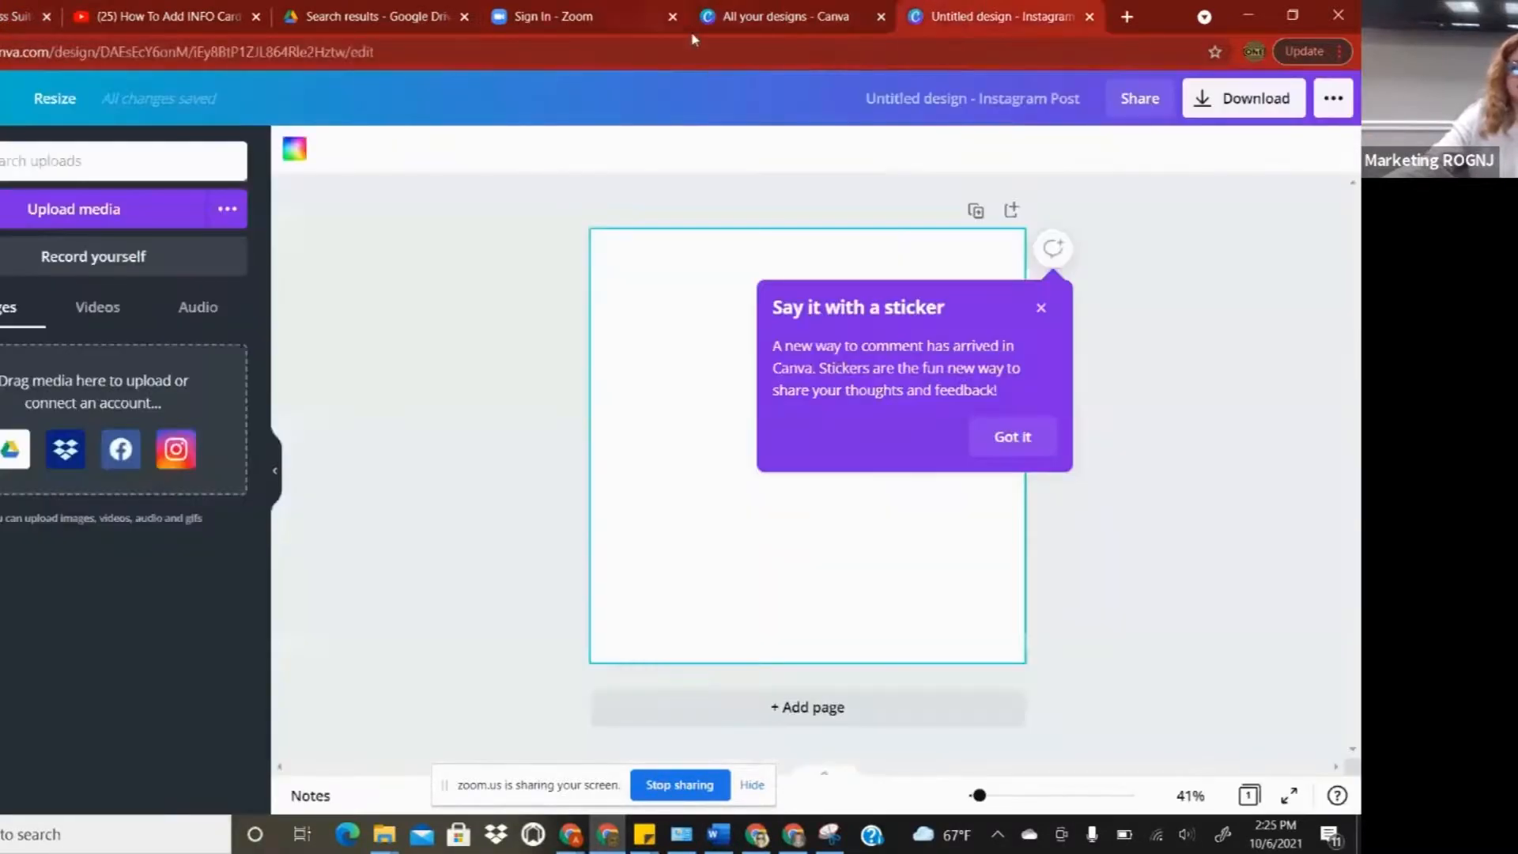
{"action": "left_click", "coordinate": [556, 17]}
{"action": "left_click", "coordinate": [865, 29]}
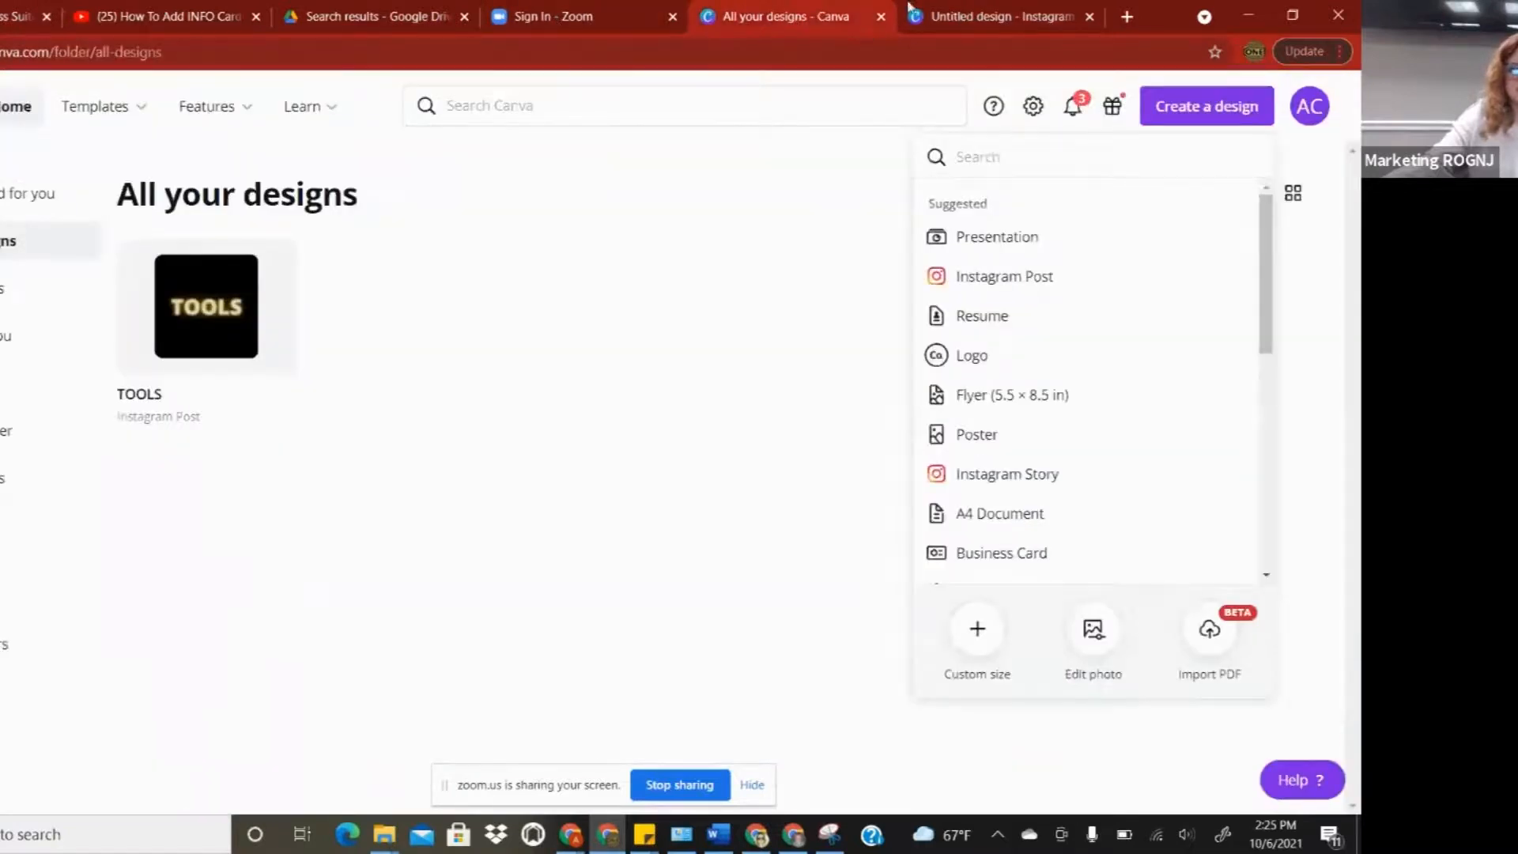
{"action": "left_click", "coordinate": [953, 24]}
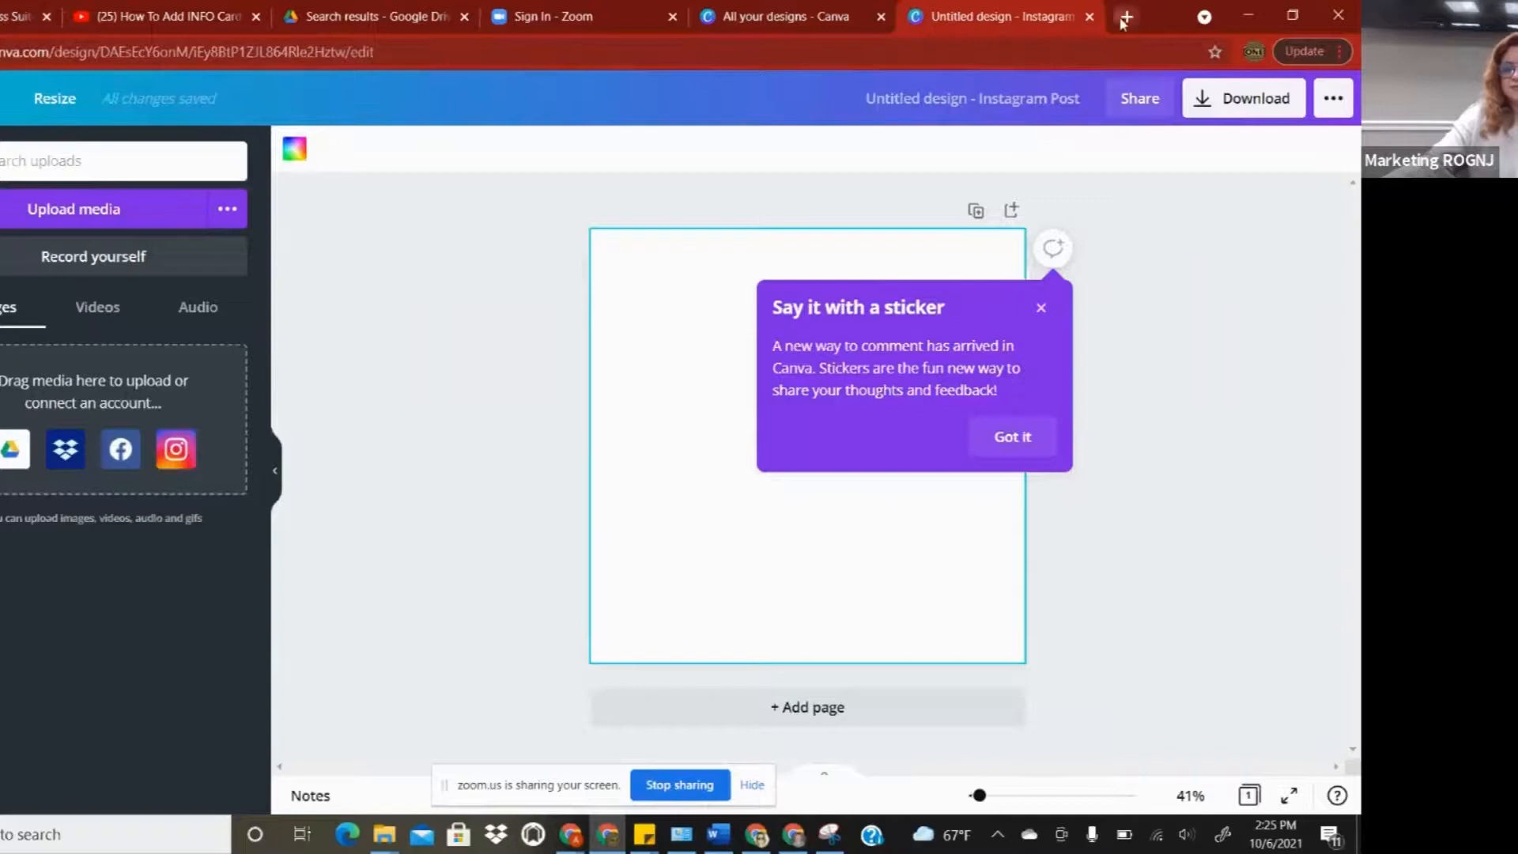
{"action": "key", "text": "ctrl+t"}
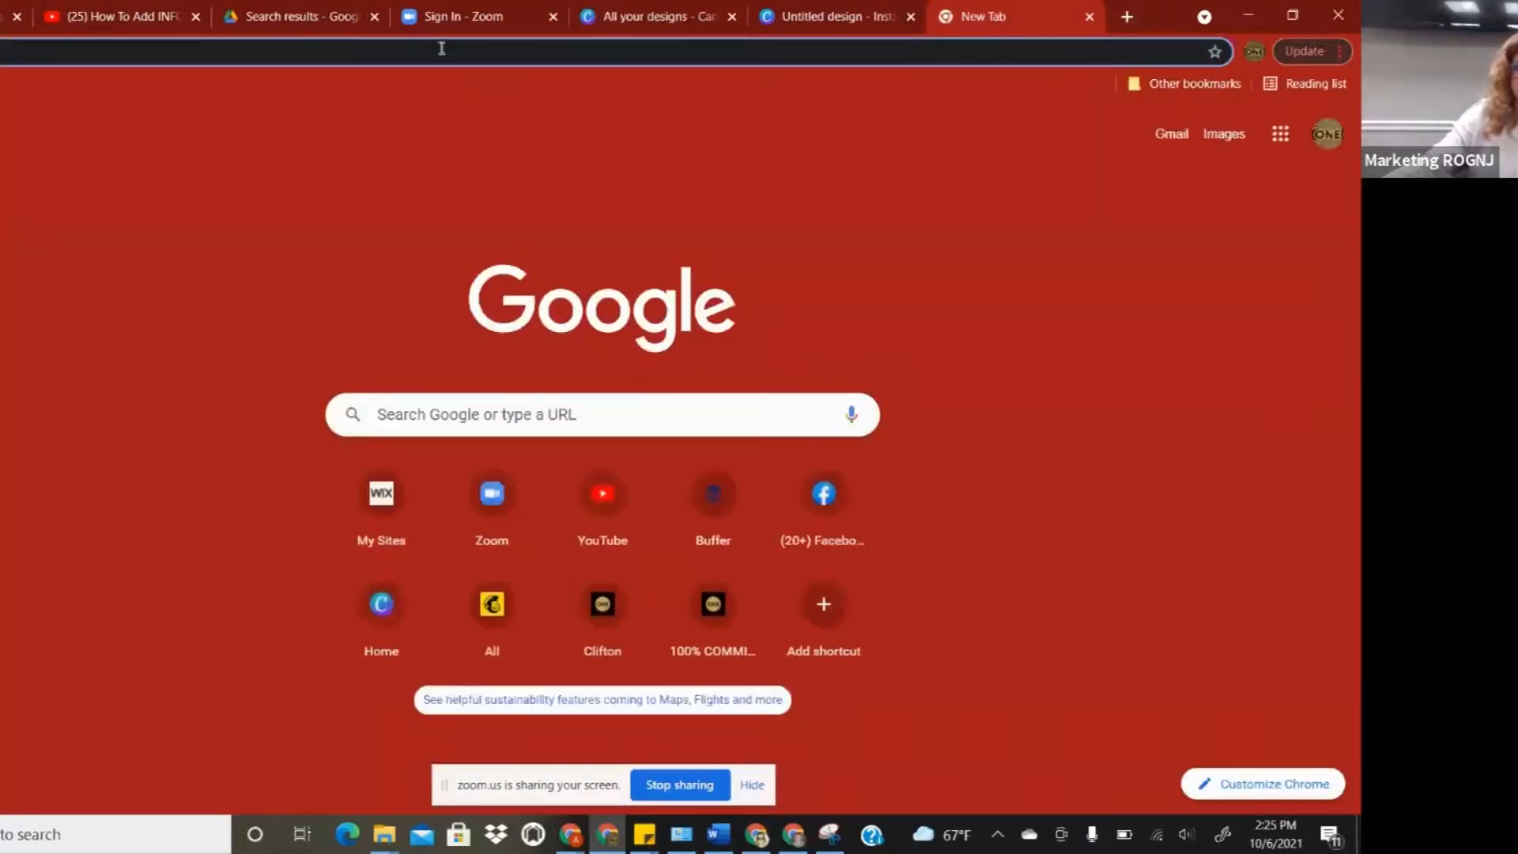
{"action": "left_click", "coordinate": [442, 48]}
- Load buffer.com's publishing queue via the 'bu' autocomplete
{"action": "type", "text": "bu"}
{"action": "key", "text": "Return"}
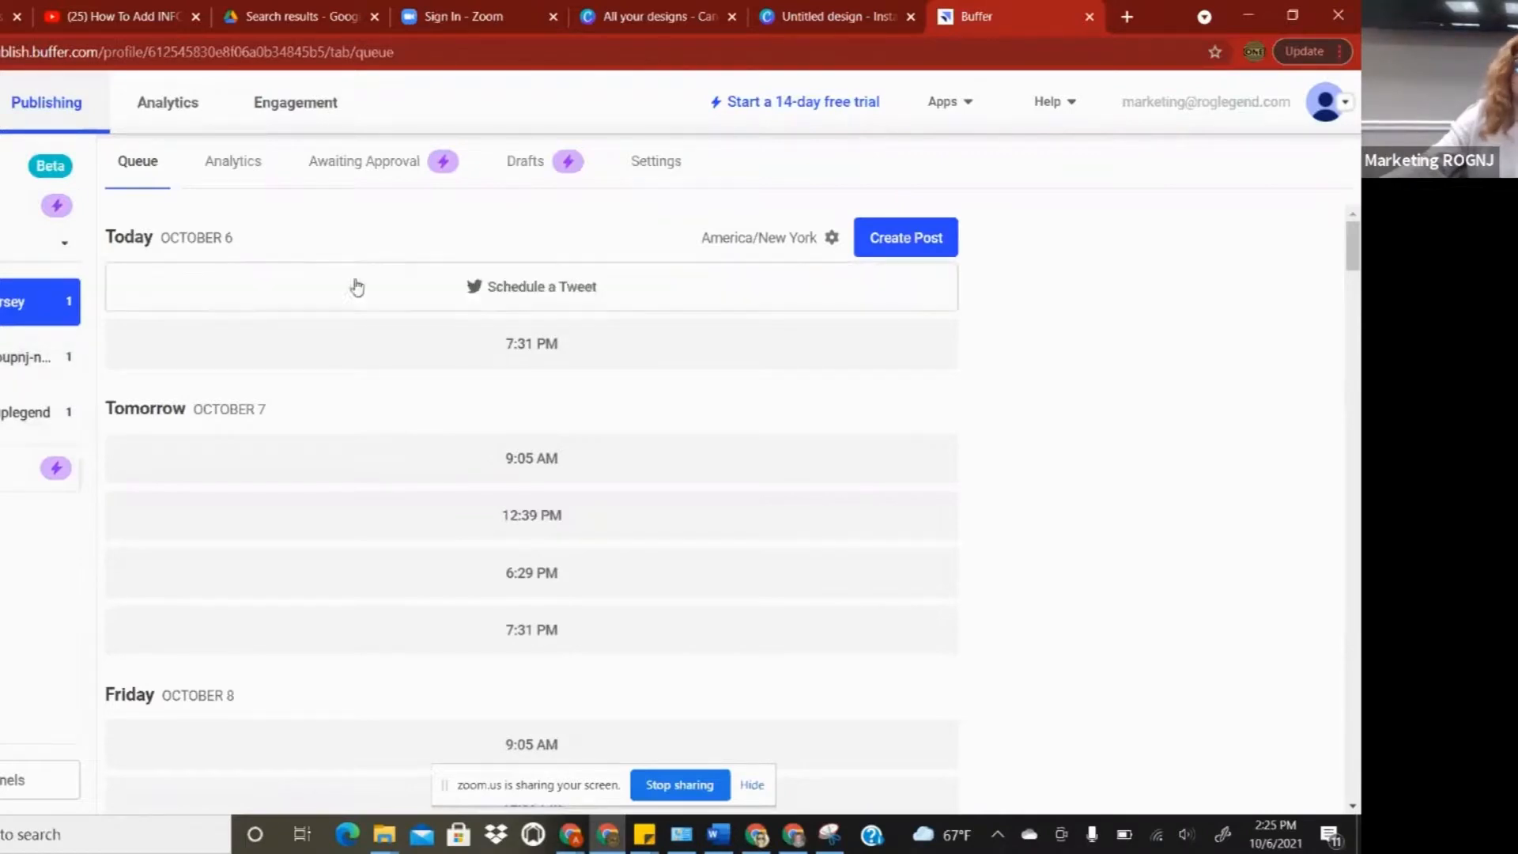
{"action": "left_click", "coordinate": [918, 251]}
- Add both LinkedIn profiles and upload the 'Add a heading' file from the computer
{"action": "left_click", "coordinate": [362, 189]}
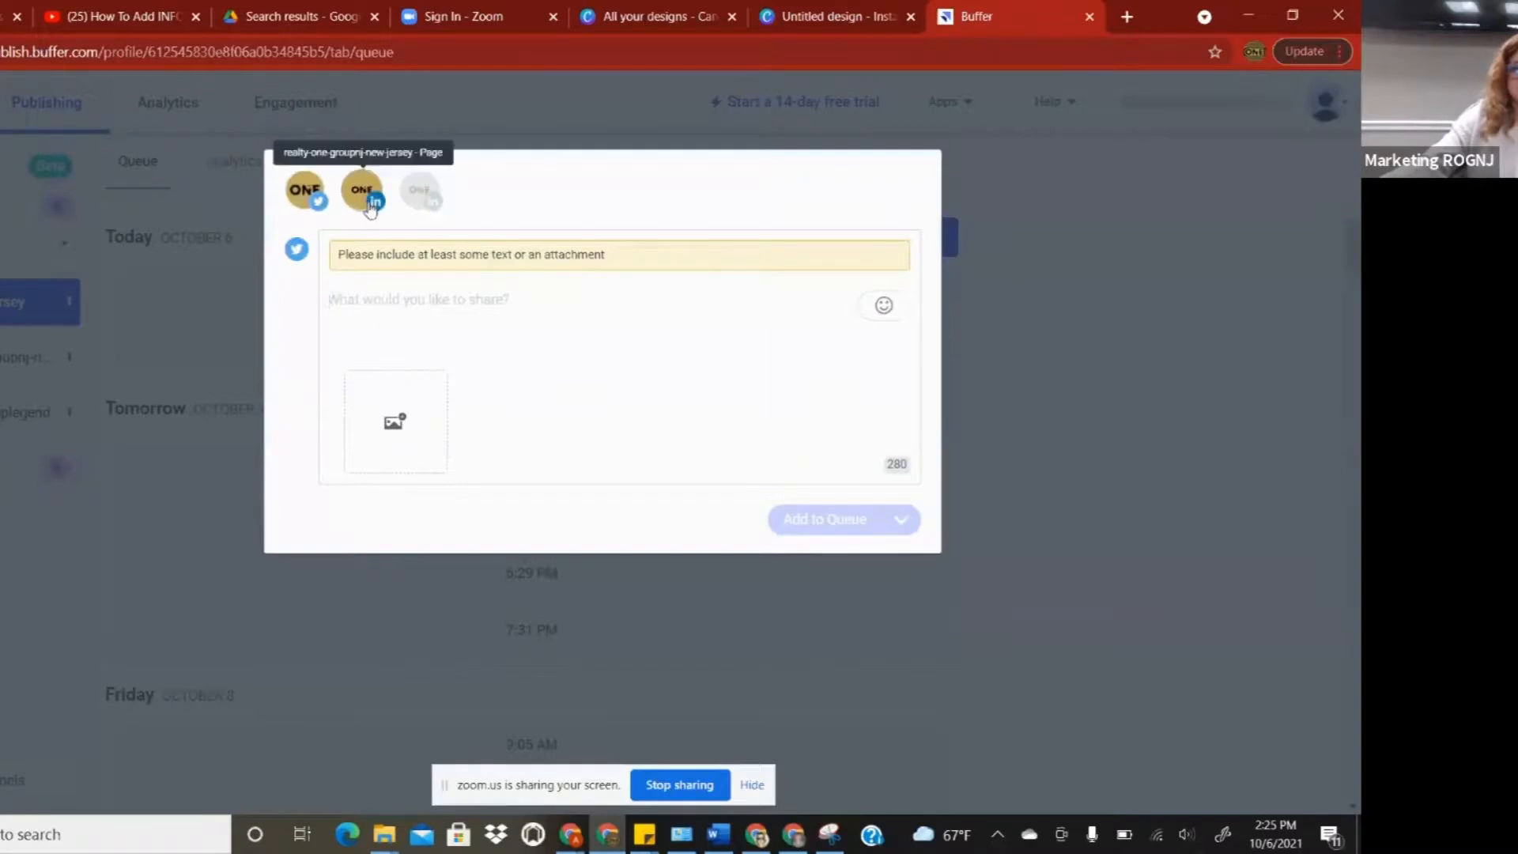
{"action": "left_click", "coordinate": [420, 190]}
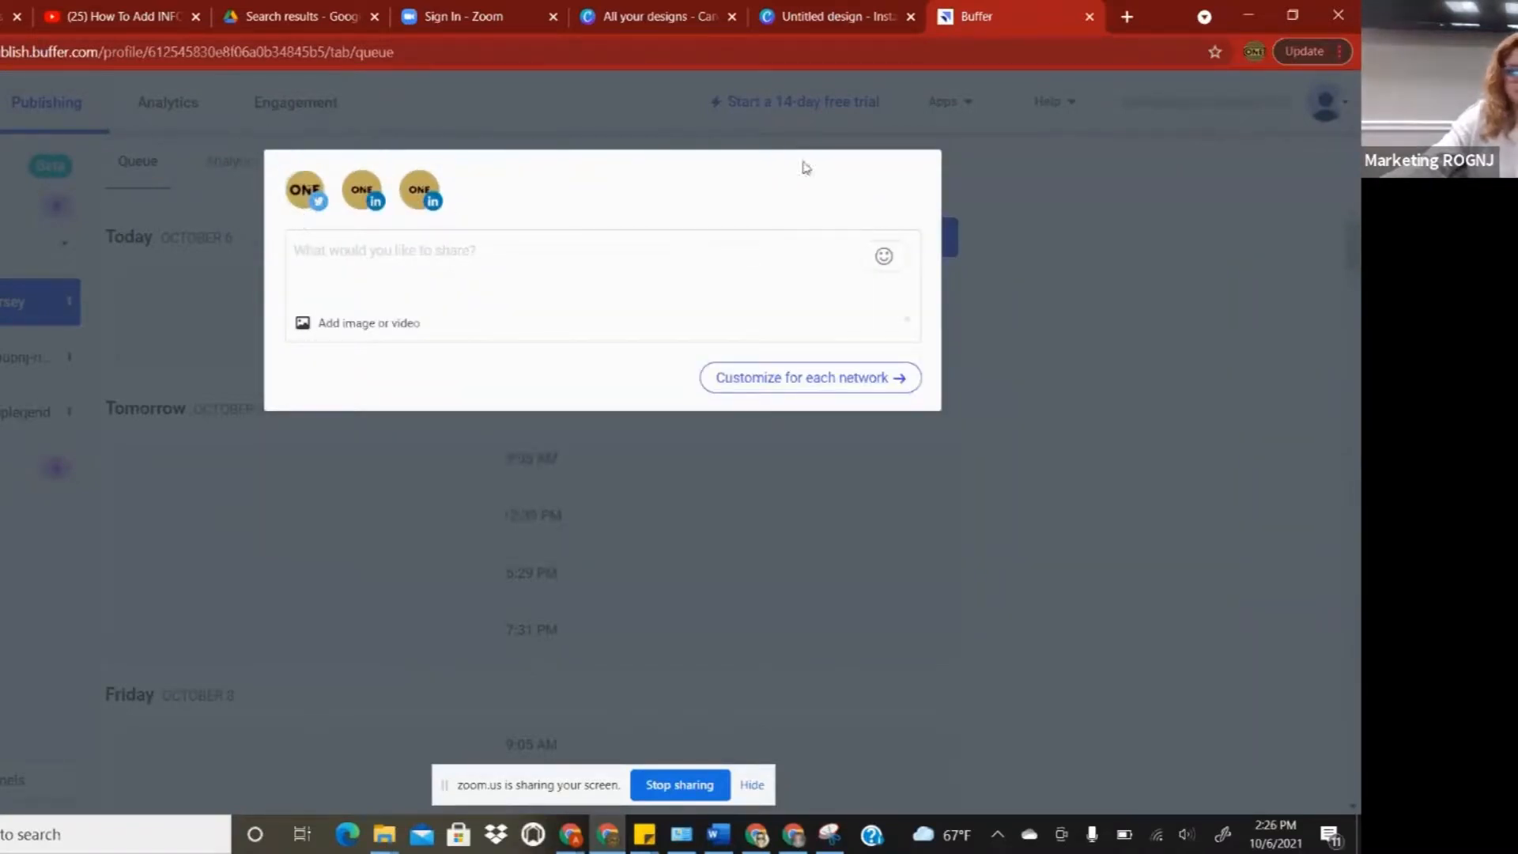
{"action": "left_click", "coordinate": [324, 326]}
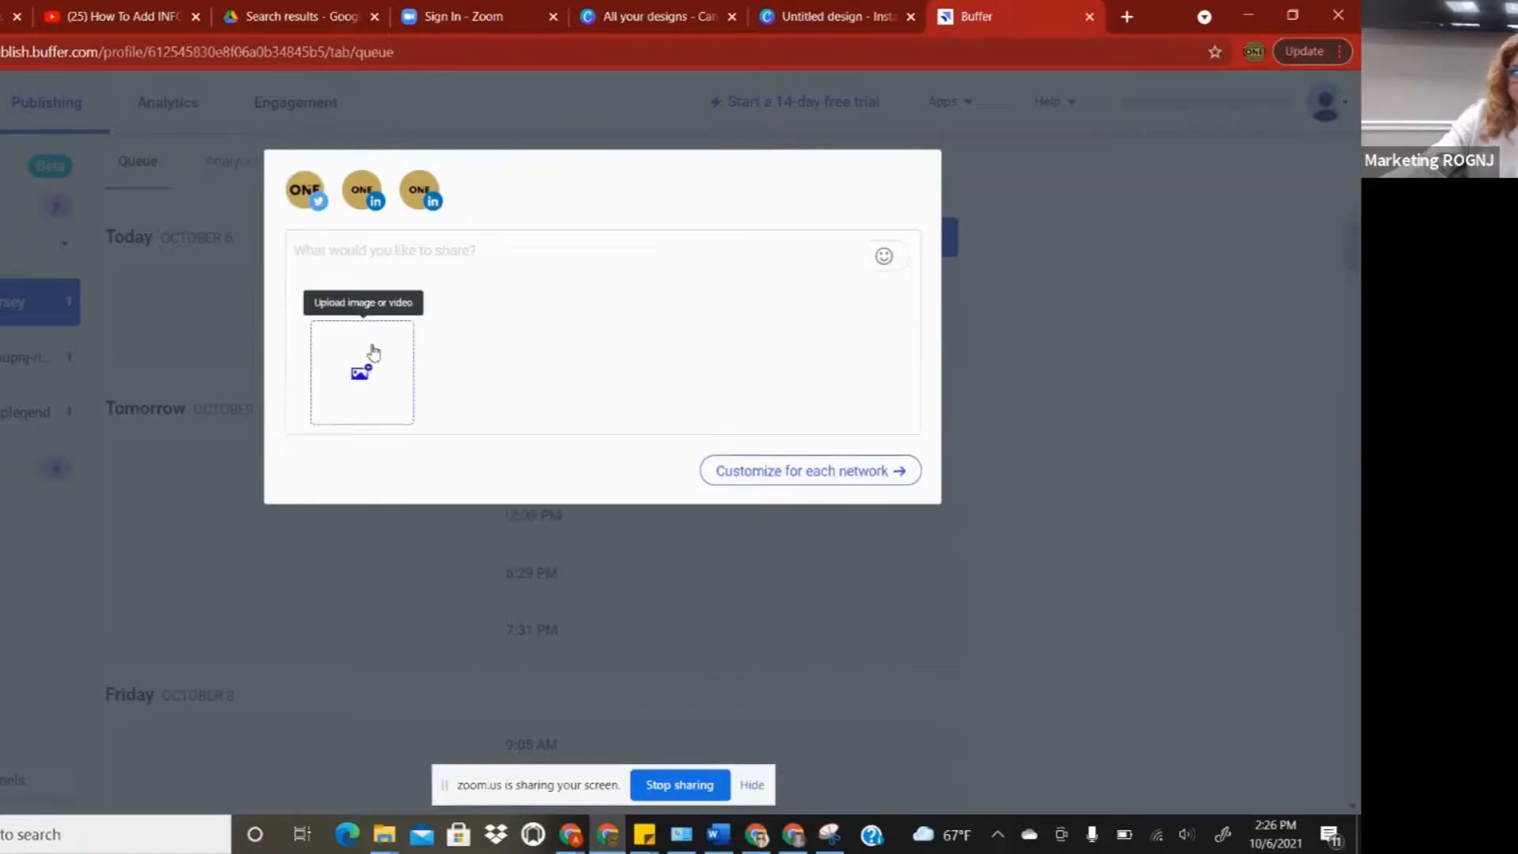
{"action": "left_click", "coordinate": [372, 351]}
{"action": "left_click", "coordinate": [430, 422]}
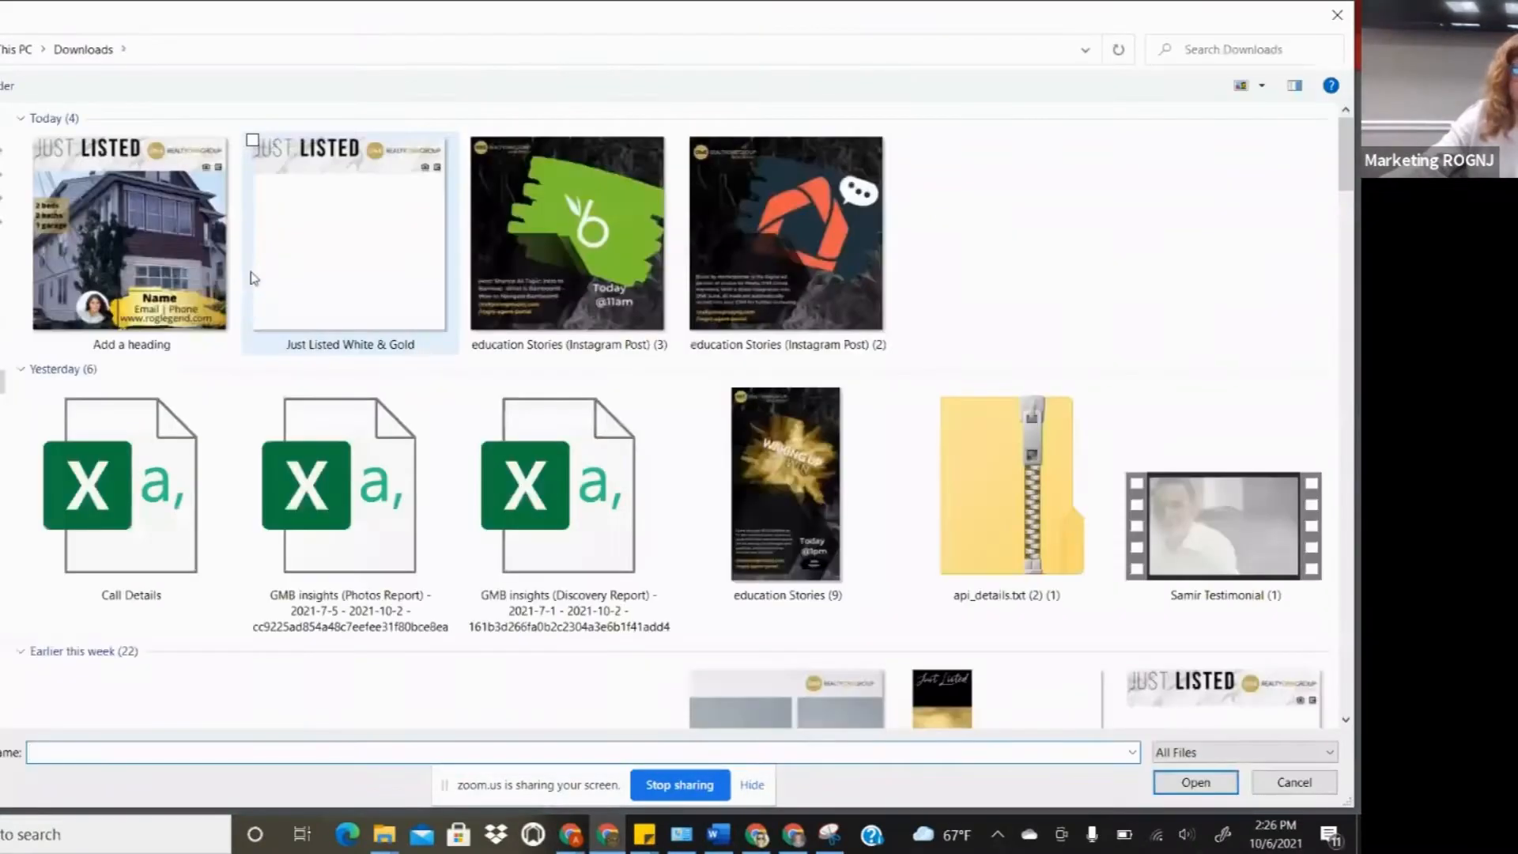
{"action": "left_click", "coordinate": [174, 265]}
{"action": "left_click", "coordinate": [1194, 783]}
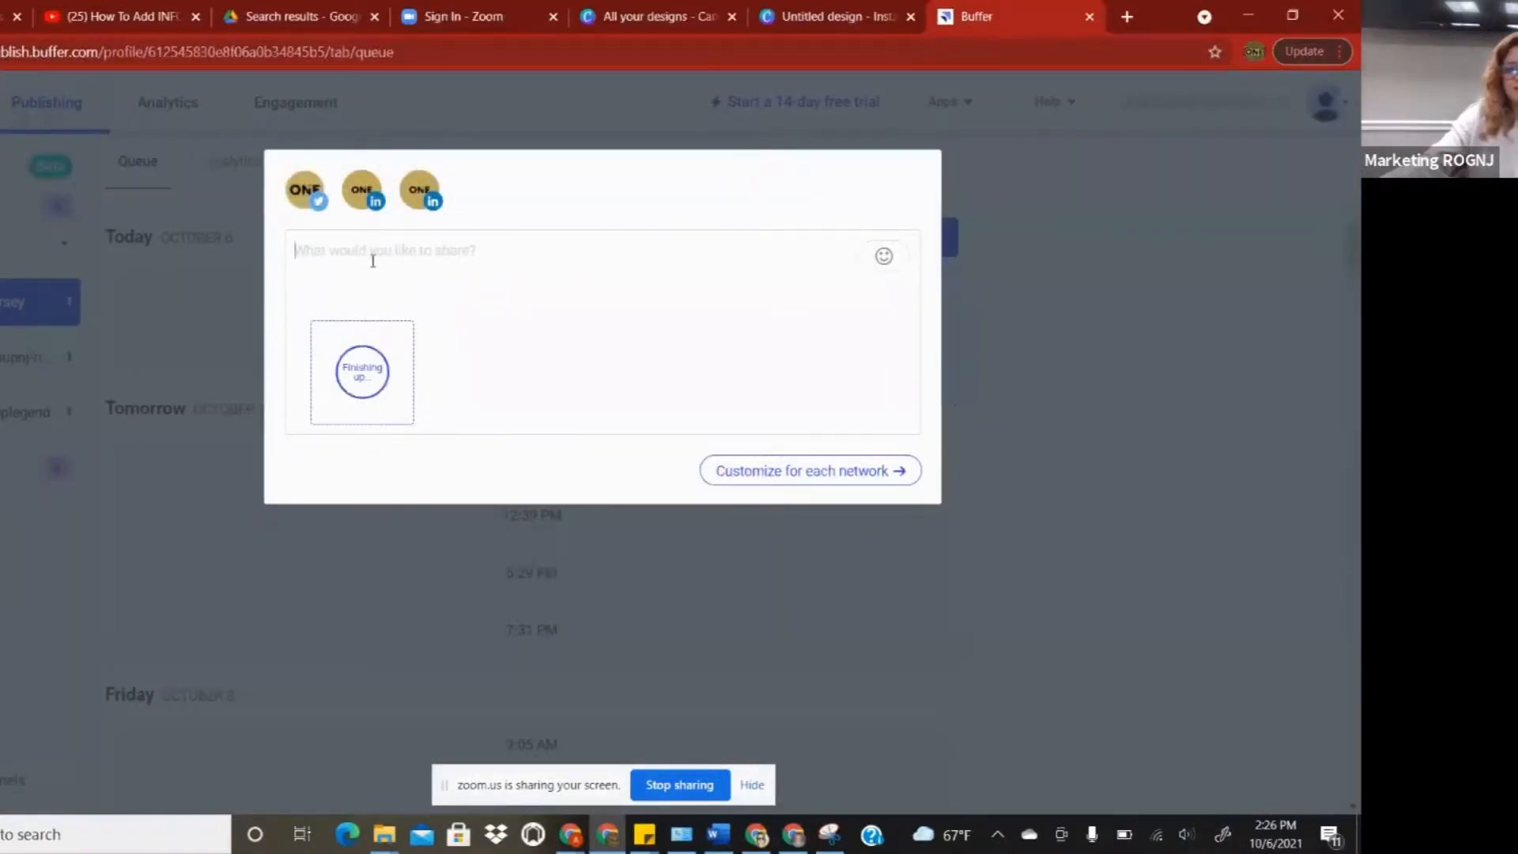
- Type 'tes' as the caption, toggle the profiles, and schedule the post for Friday 22 October
{"action": "type", "text": "test"}
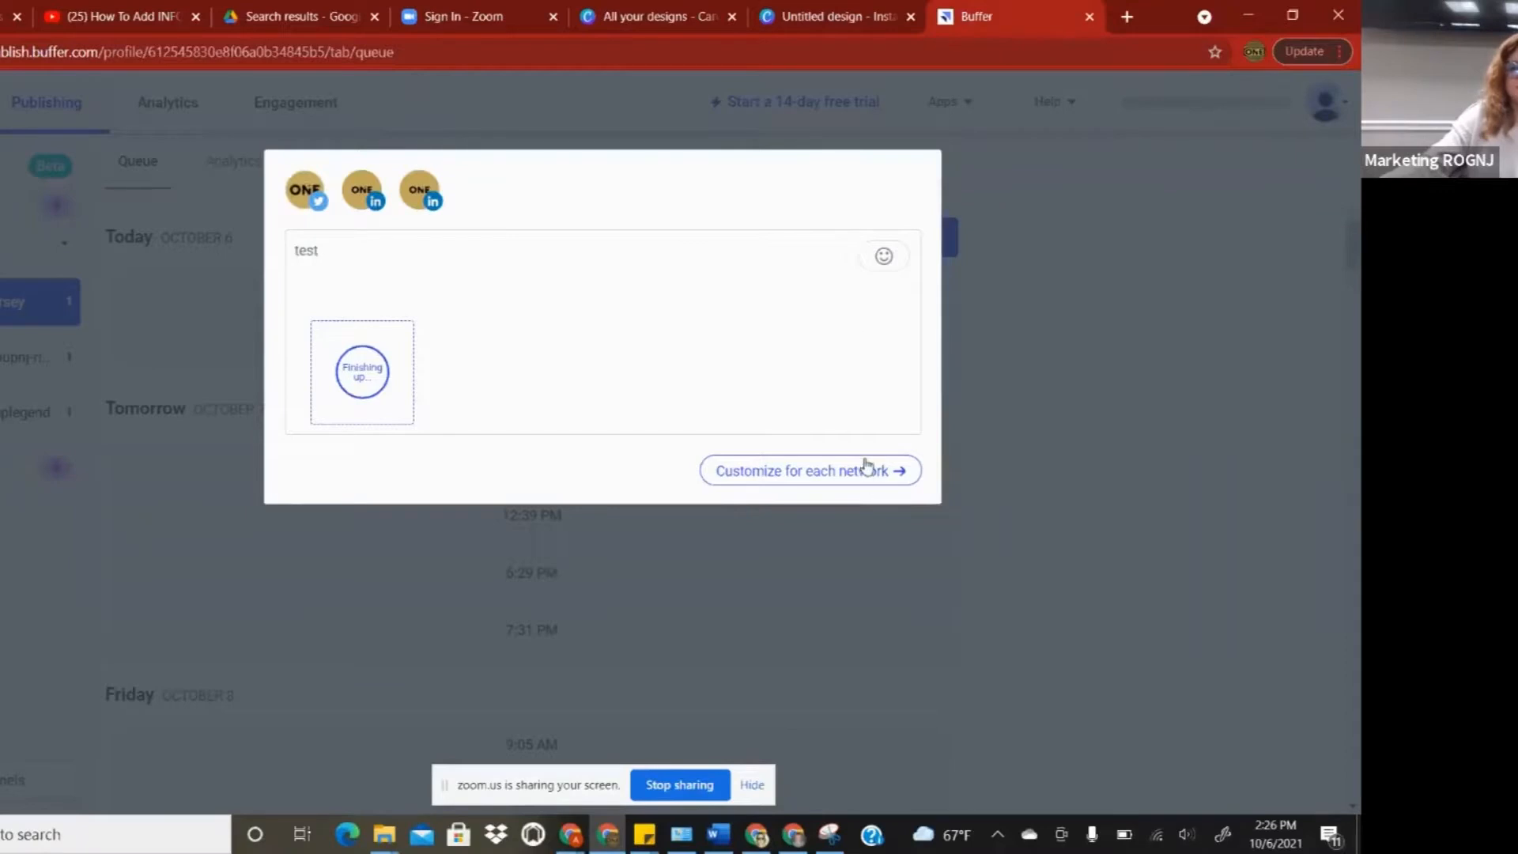
{"action": "left_click", "coordinate": [305, 190]}
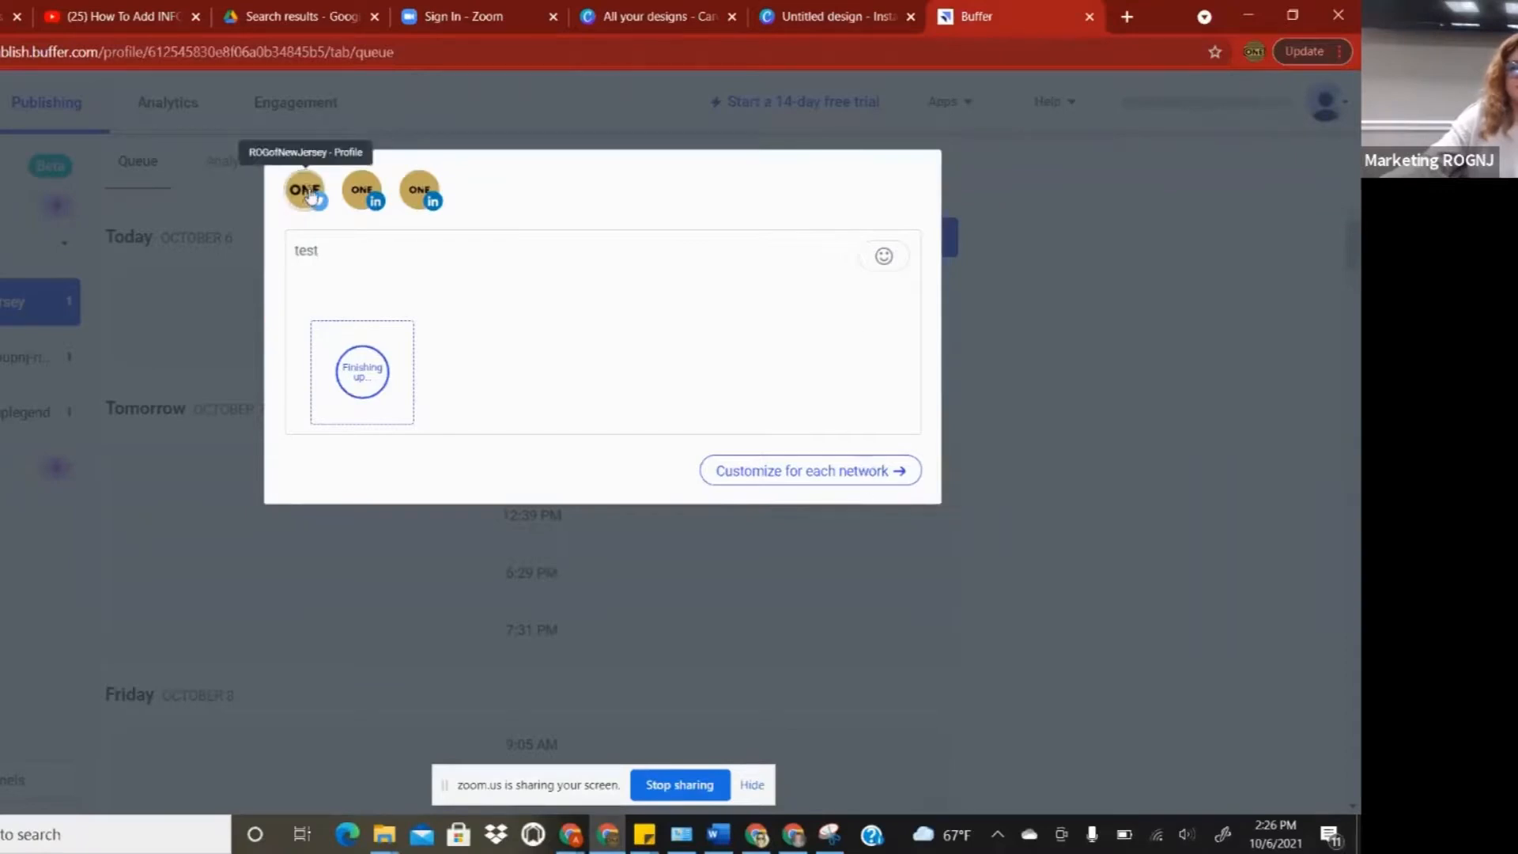
{"action": "left_click", "coordinate": [362, 190]}
{"action": "left_click", "coordinate": [423, 190]}
{"action": "left_click", "coordinate": [362, 190]}
{"action": "left_click", "coordinate": [305, 189]}
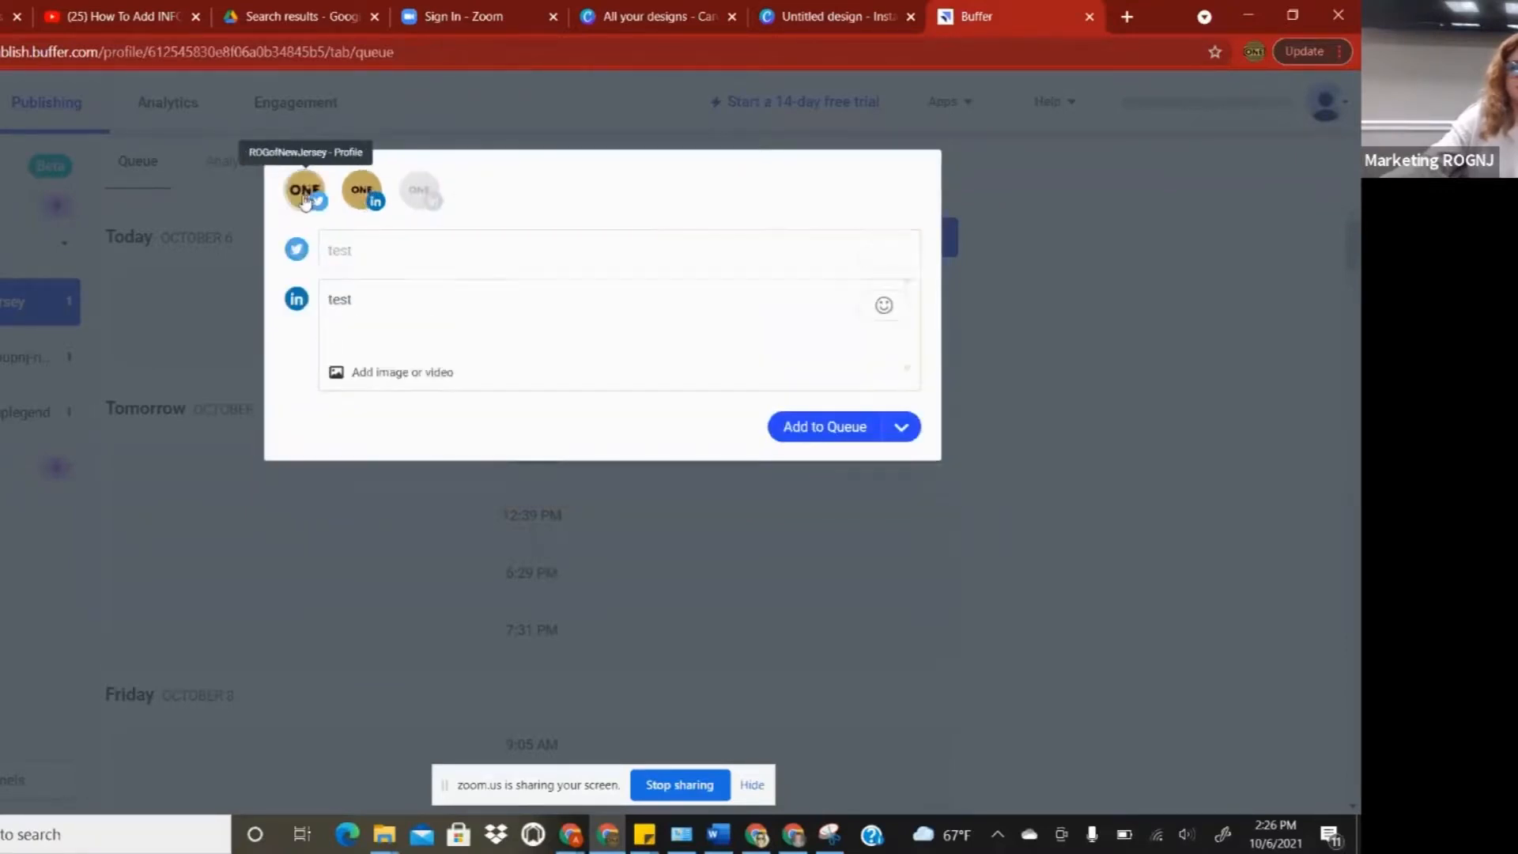
{"action": "left_click", "coordinate": [902, 427]}
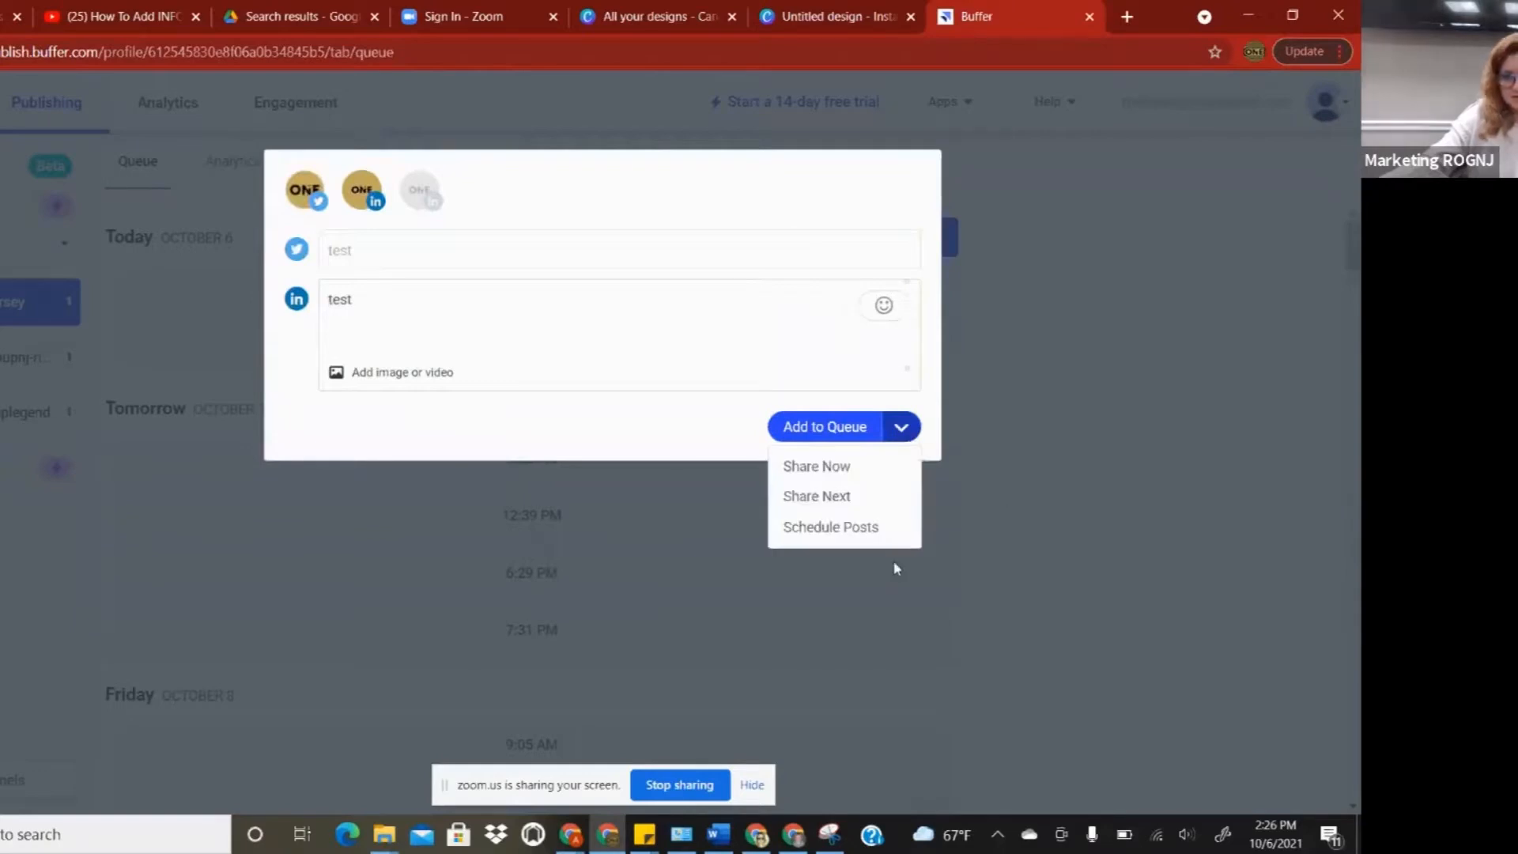
{"action": "left_click", "coordinate": [854, 529]}
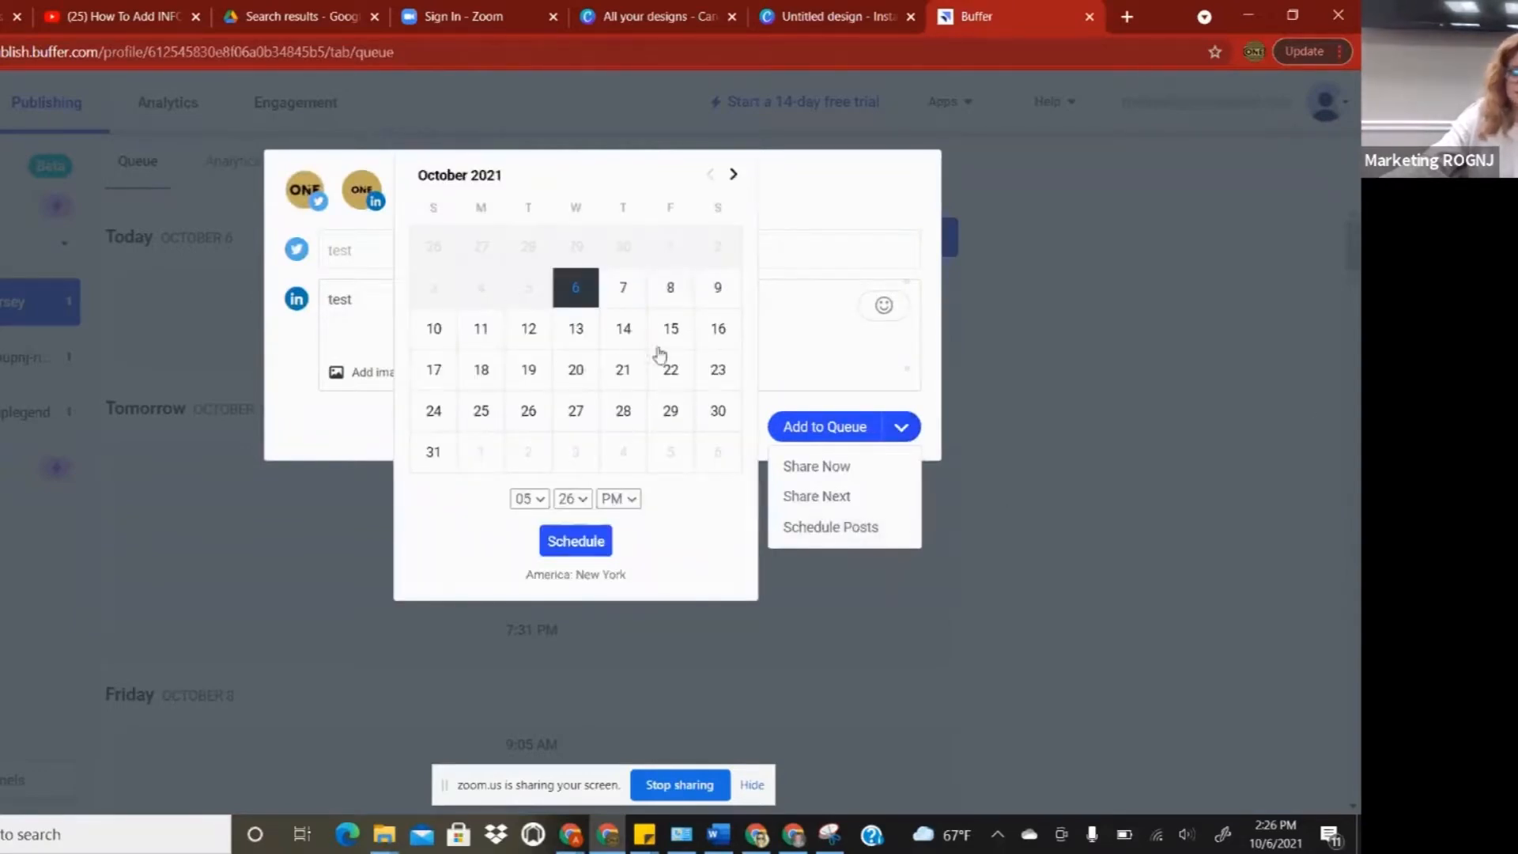
{"action": "left_click", "coordinate": [669, 371]}
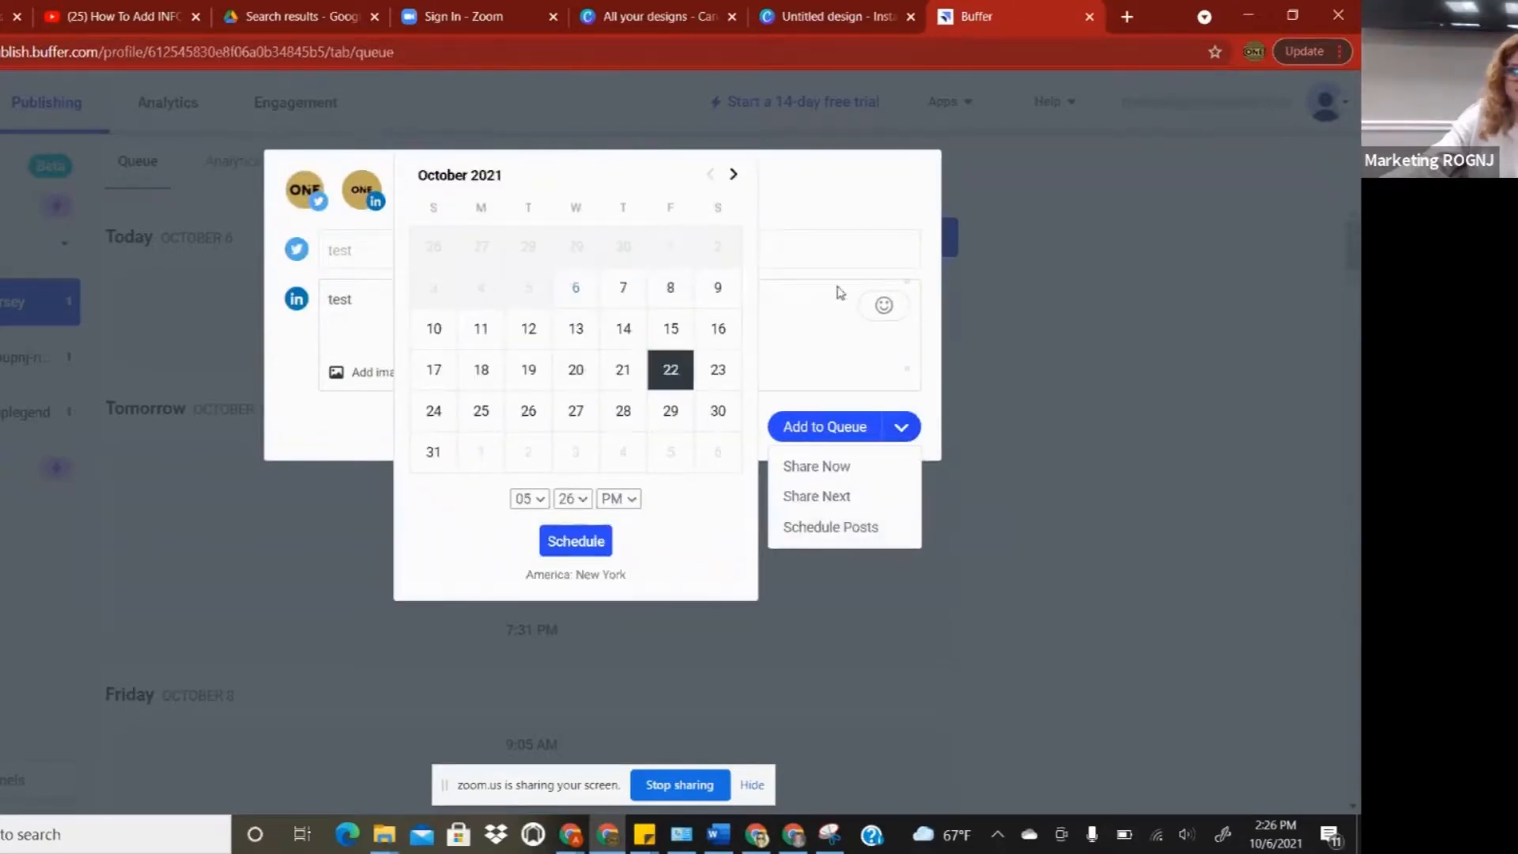
- Attach the suggested Just Listed image to the Twitter and LinkedIn versions, then close without saving
{"action": "left_click", "coordinate": [846, 238]}
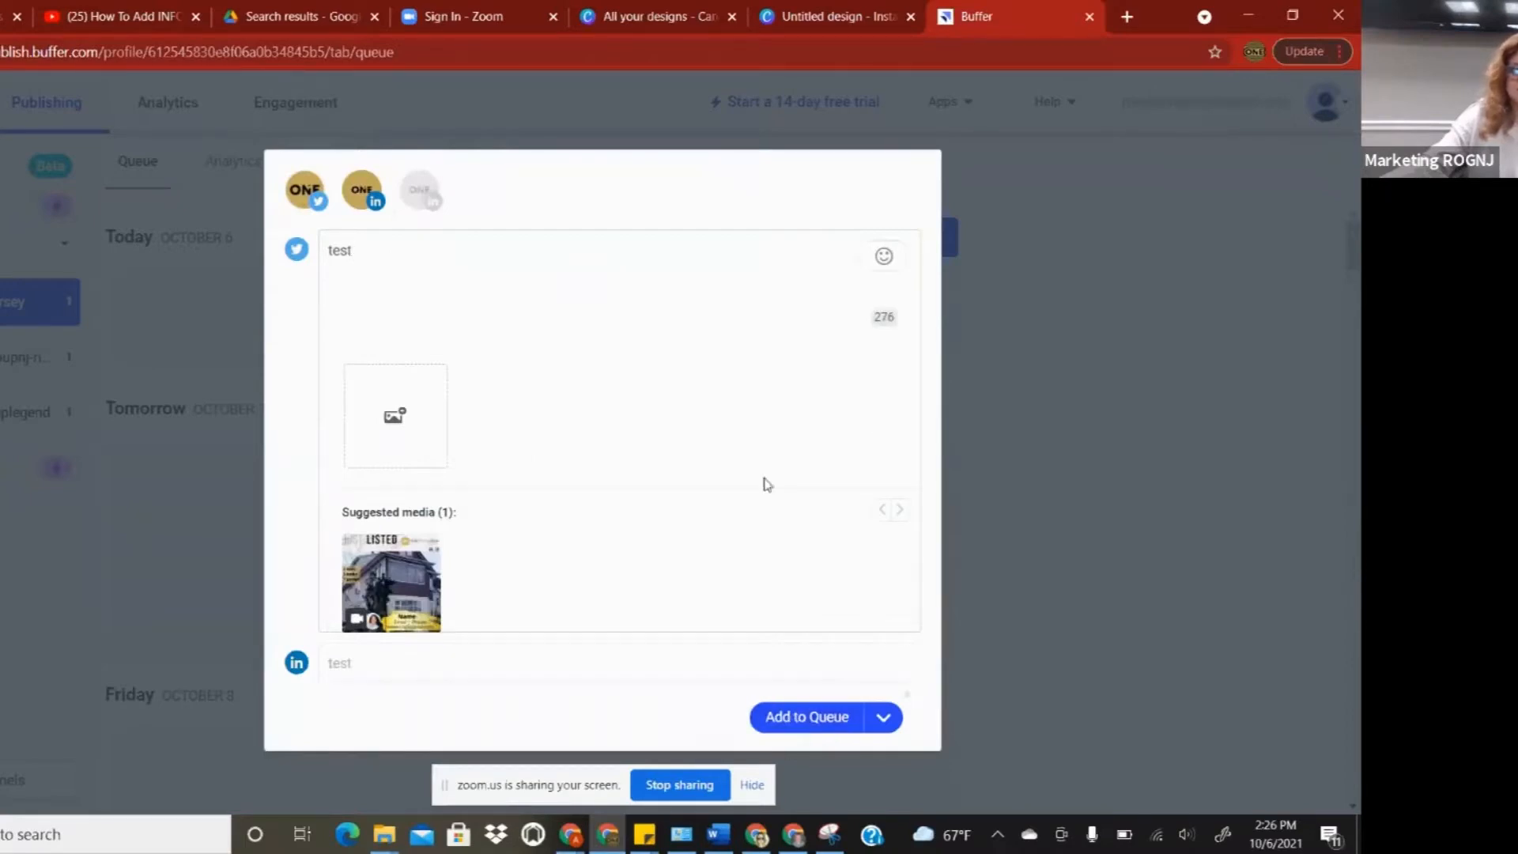
{"action": "left_click", "coordinate": [405, 569]}
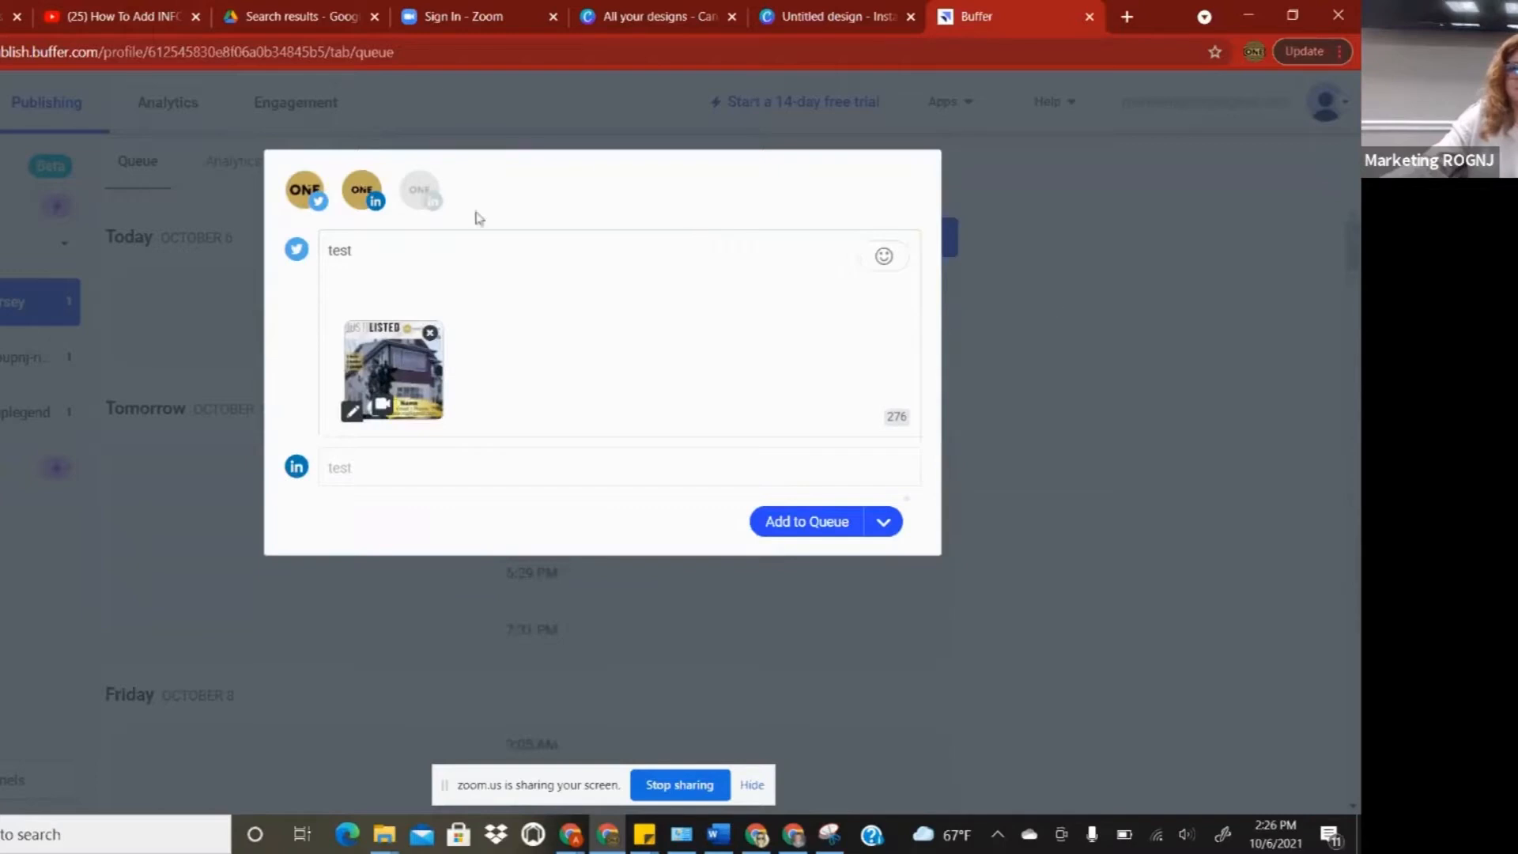
{"action": "left_click", "coordinate": [420, 190]}
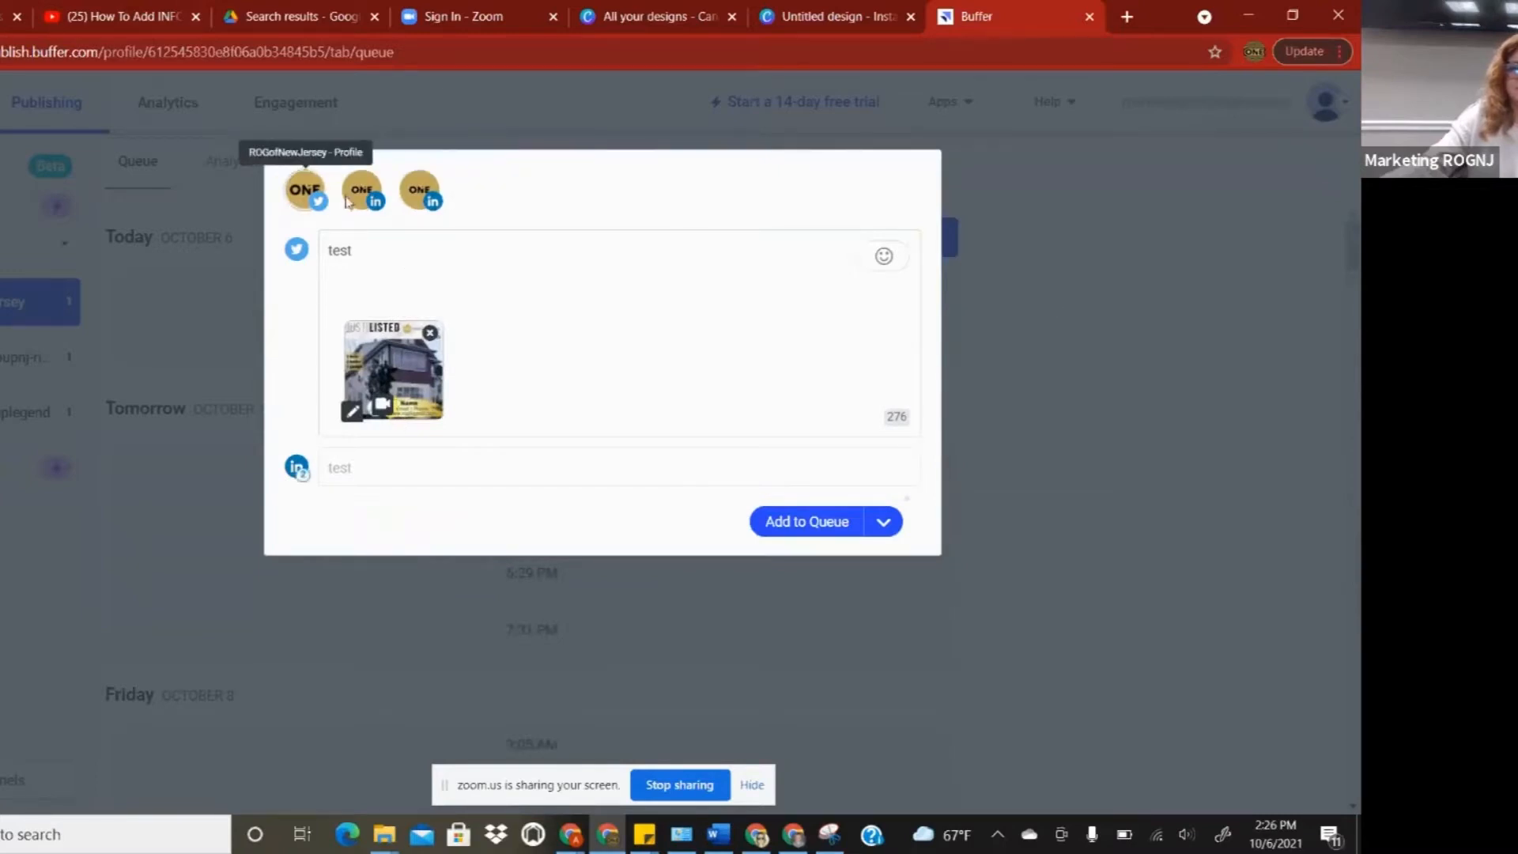
{"action": "left_click", "coordinate": [487, 467]}
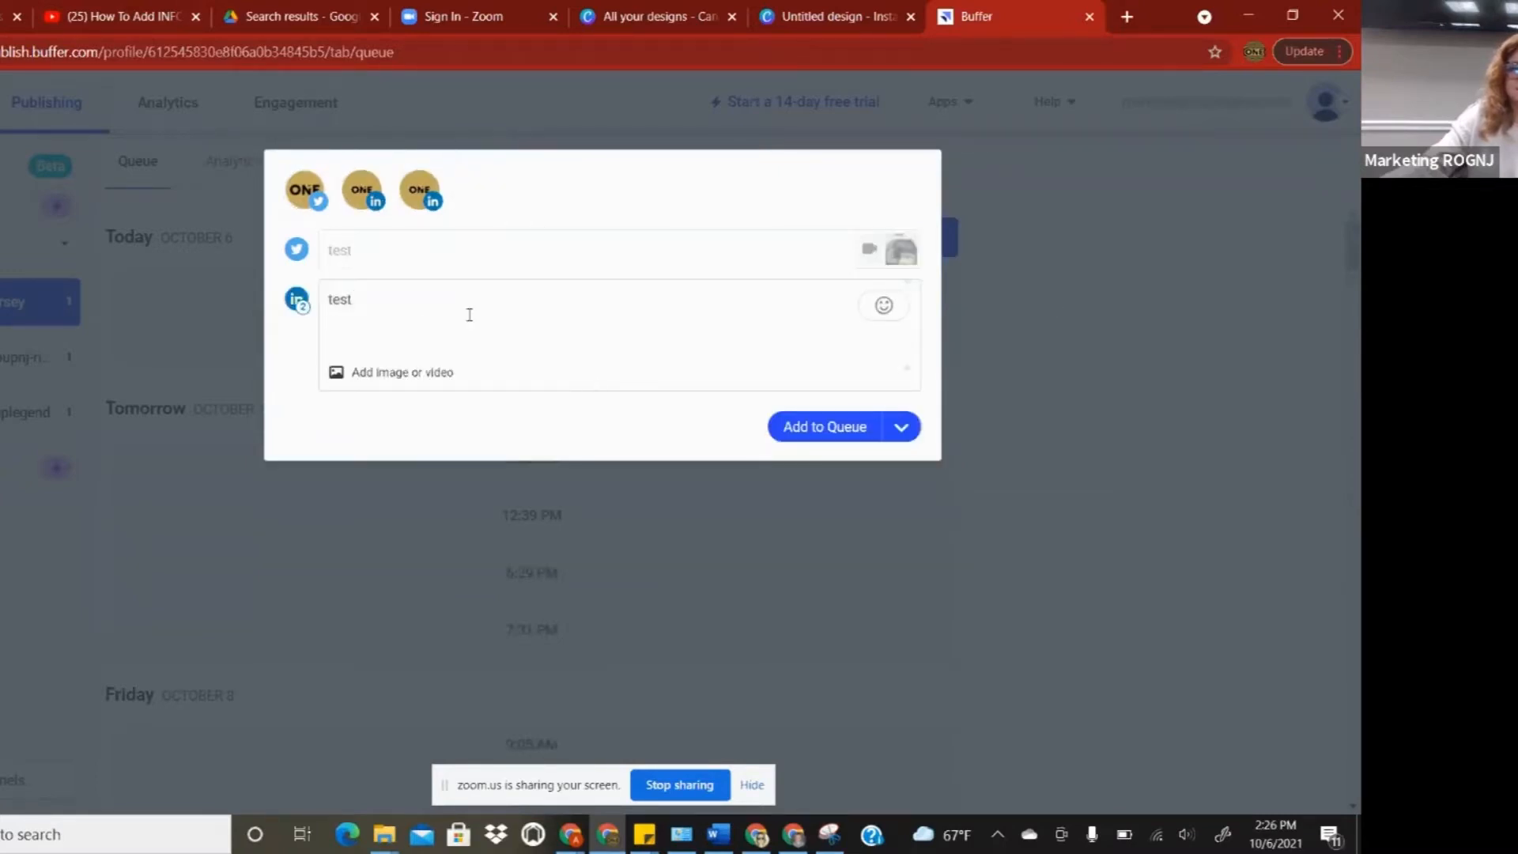
{"action": "left_click", "coordinate": [412, 378]}
{"action": "left_click", "coordinate": [427, 599]}
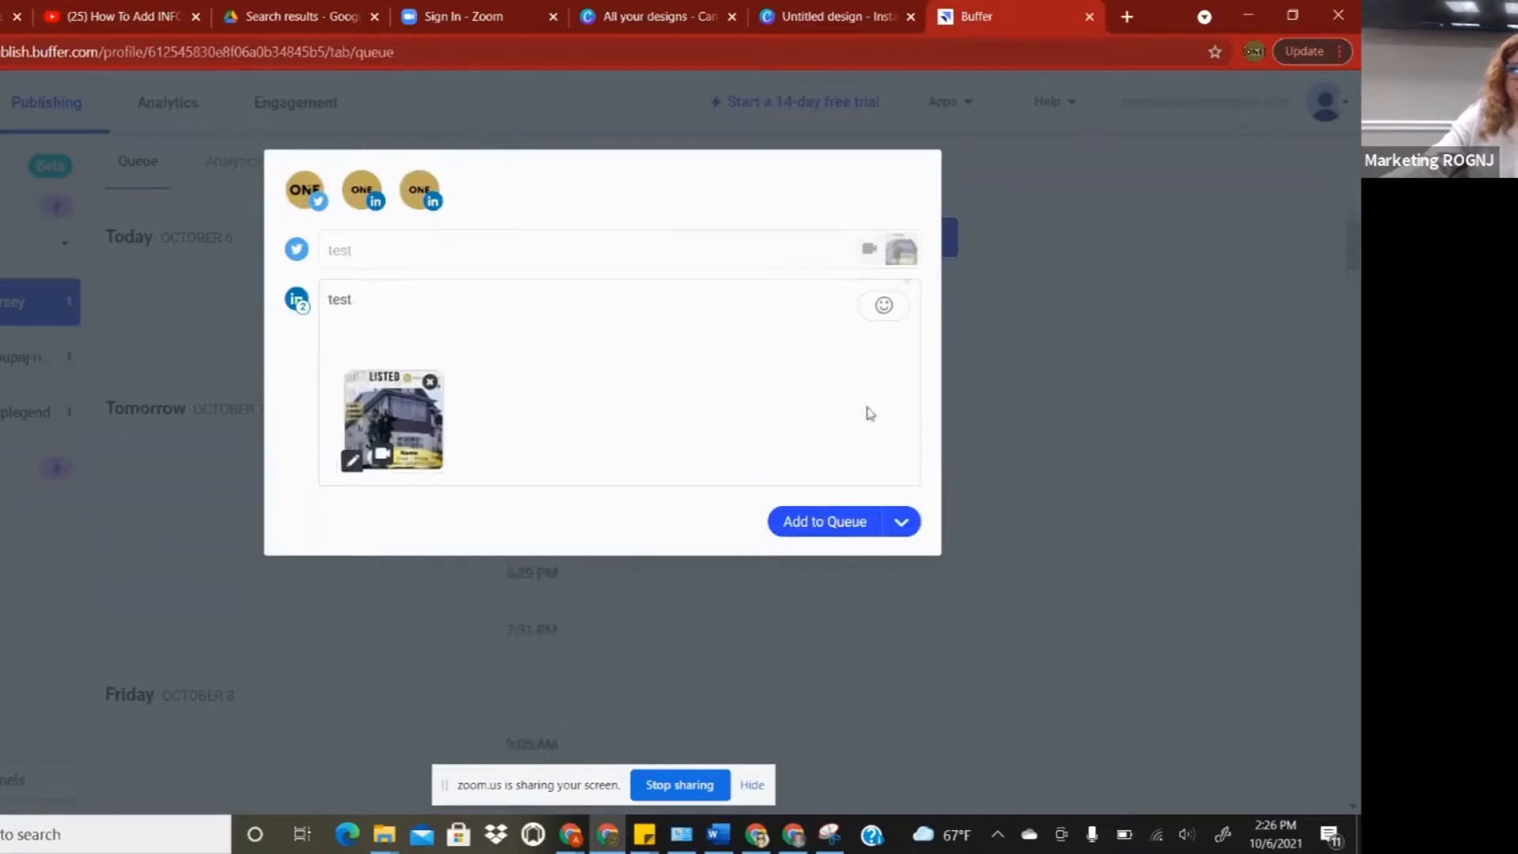
{"action": "left_click", "coordinate": [1238, 414]}
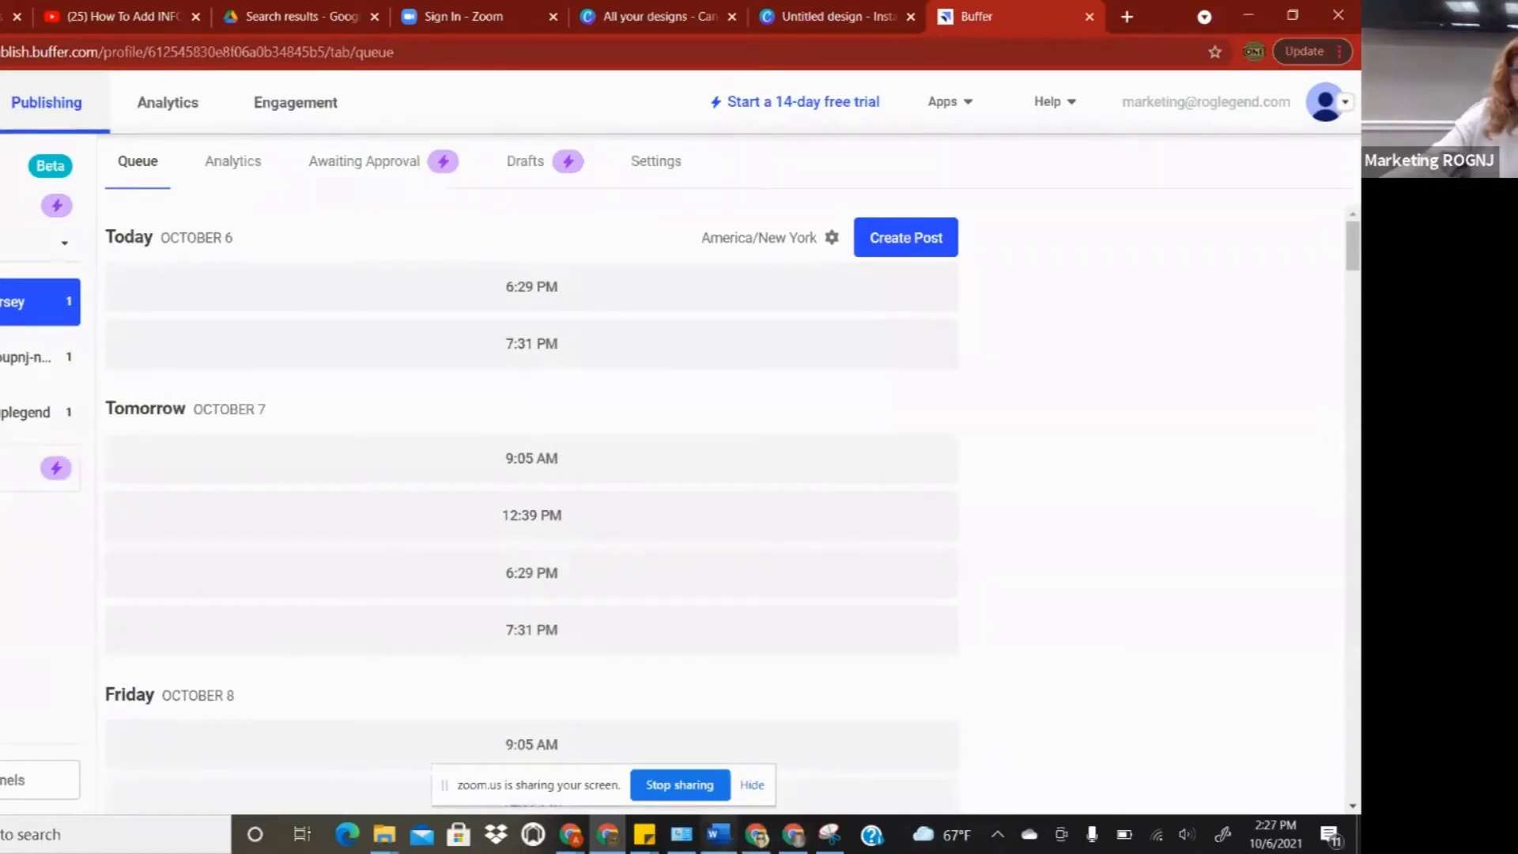
{"action": "mouse_move", "coordinate": [607, 834]}
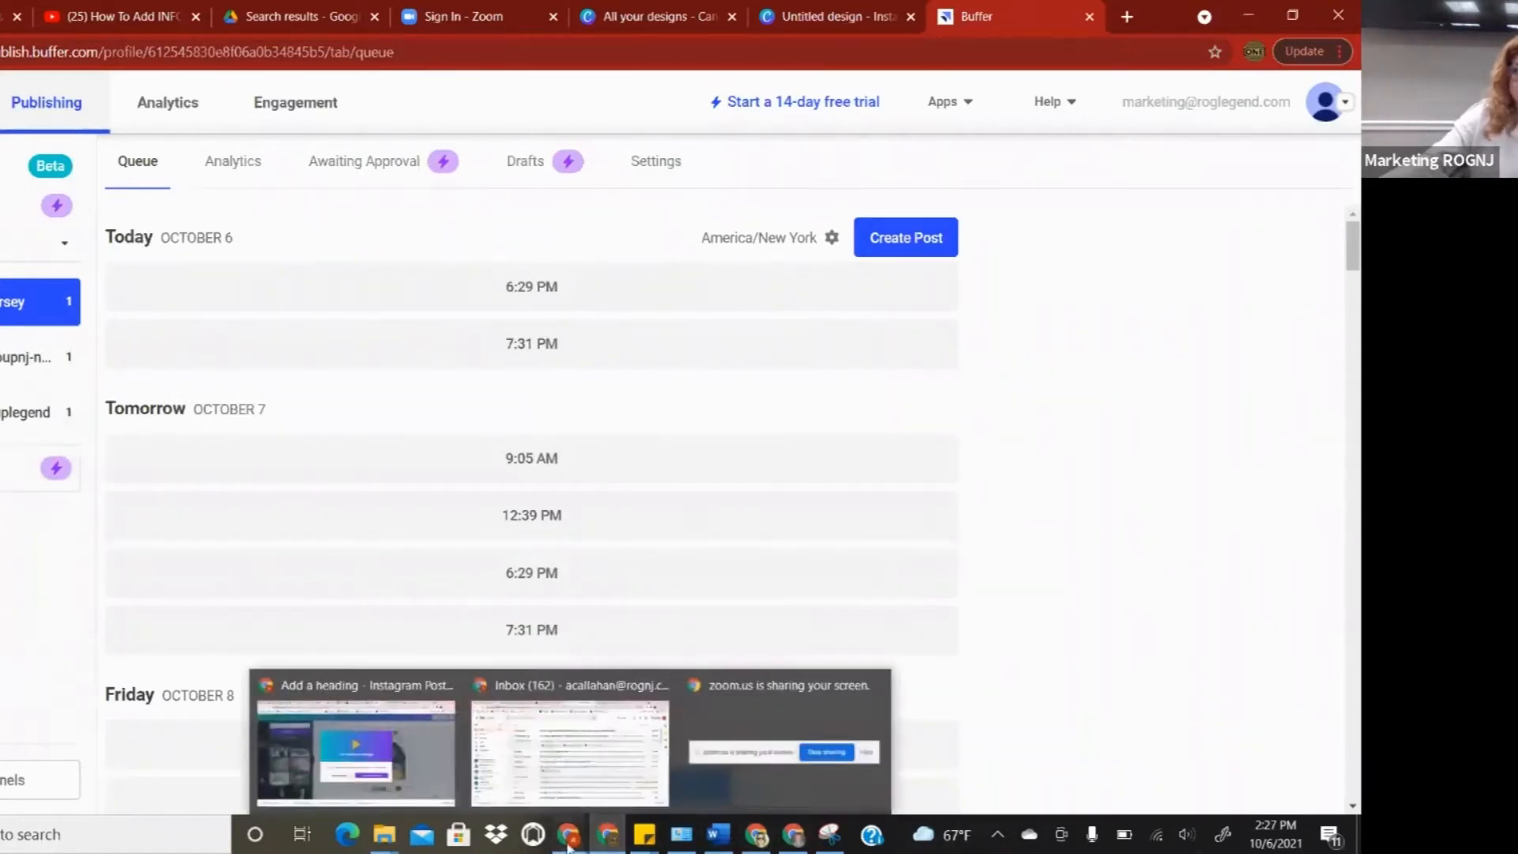
{"action": "mouse_move", "coordinate": [692, 806]}
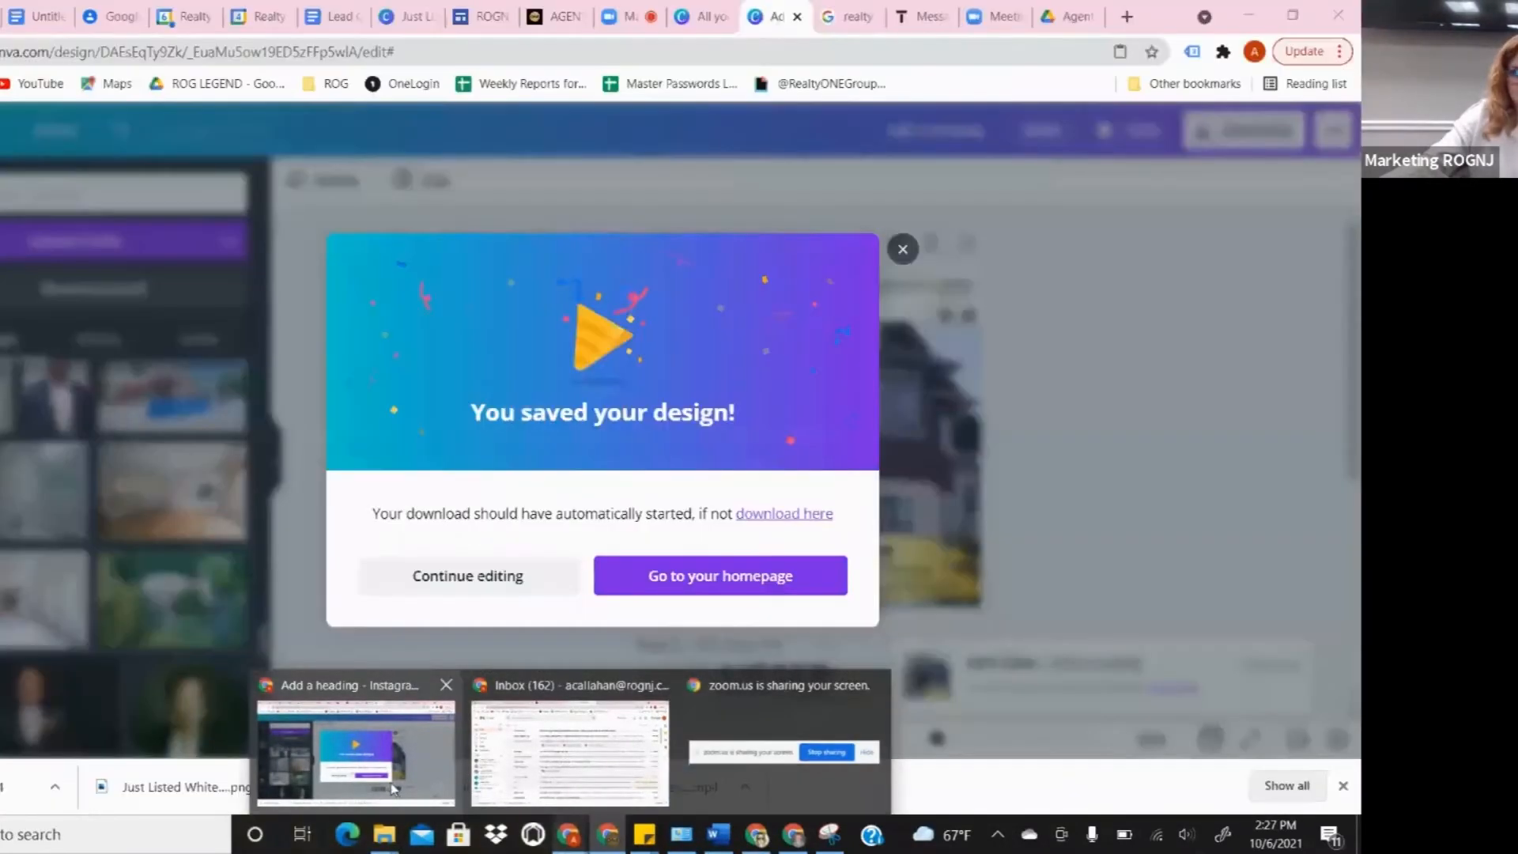
- Switch to the Zoom meeting window and bring up the End Meeting for All option
{"action": "left_click", "coordinate": [393, 789]}
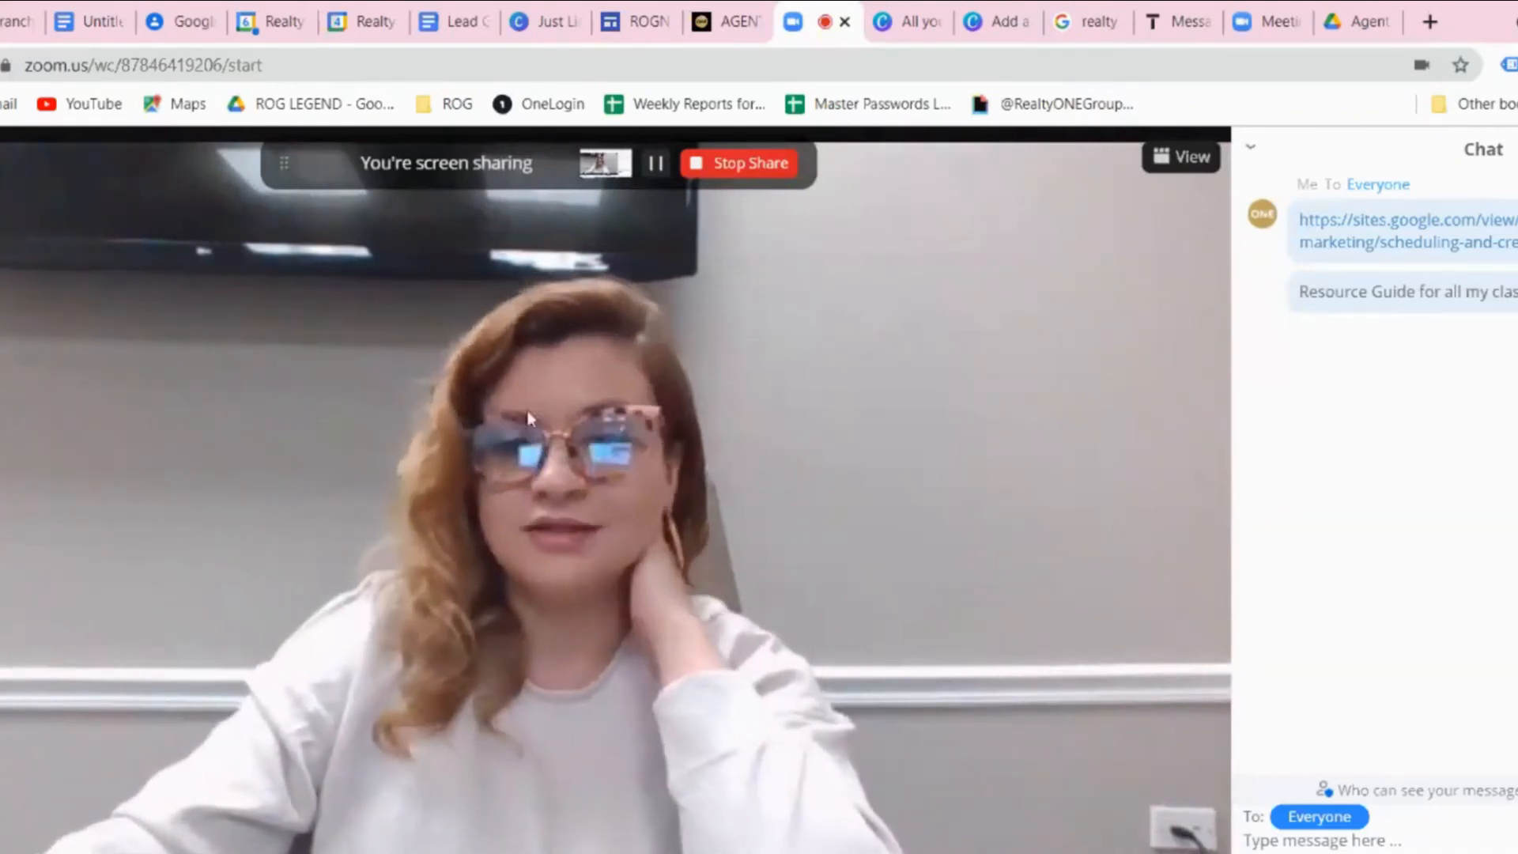
{"action": "left_click", "coordinate": [1184, 853]}
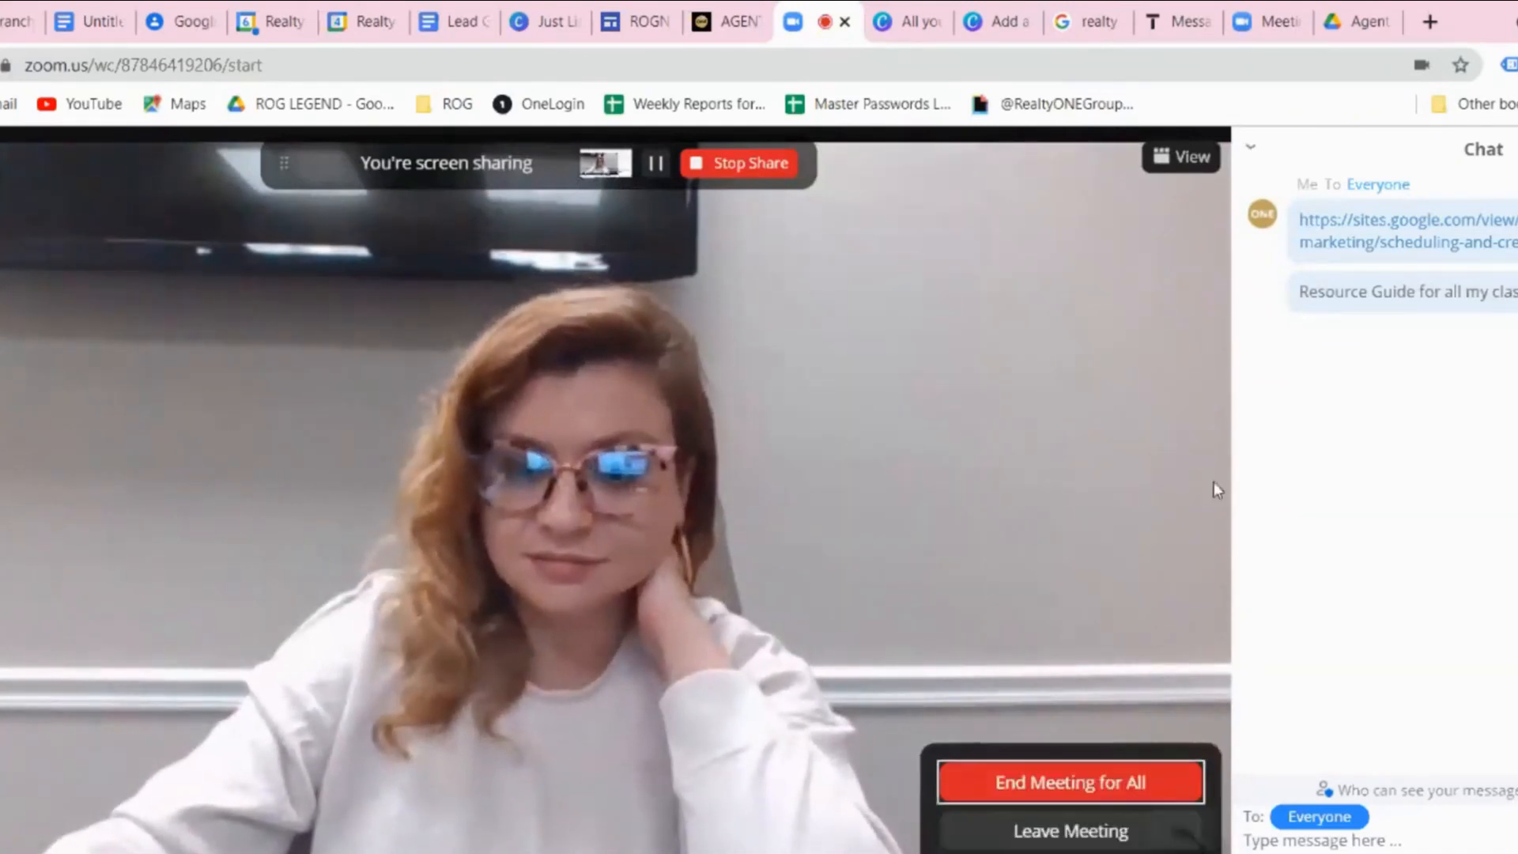